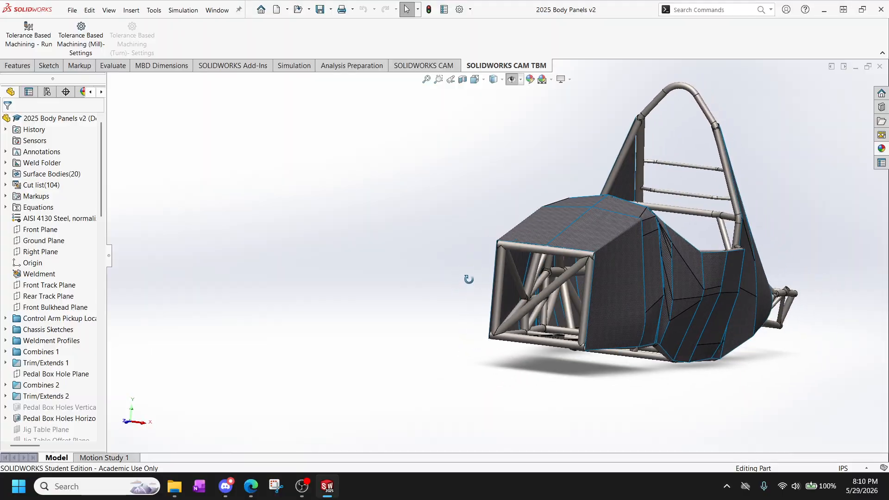
Display the body panel model shaded without edge lines.
scroll(433, 266, up, 2)
scroll(724, 234, down, 5)
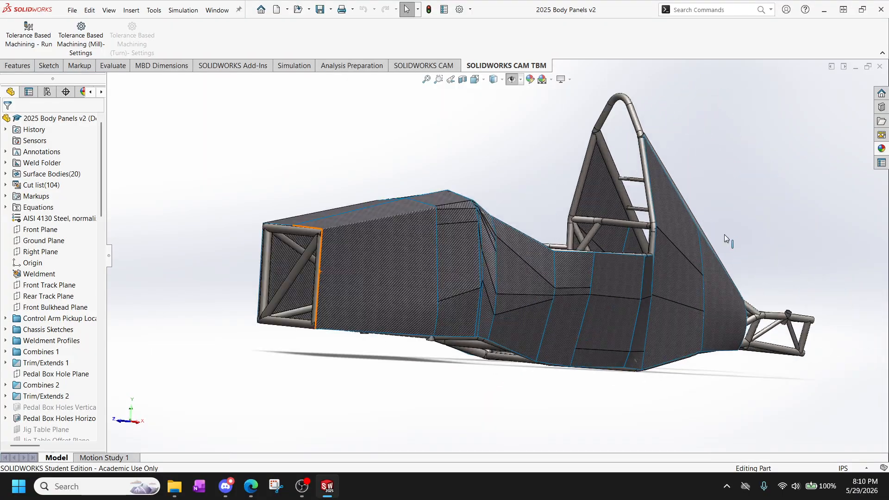
ctrl+middle_drag(615, 274, 643, 276)
scroll(546, 239, down, 1)
scroll(542, 240, up, 2)
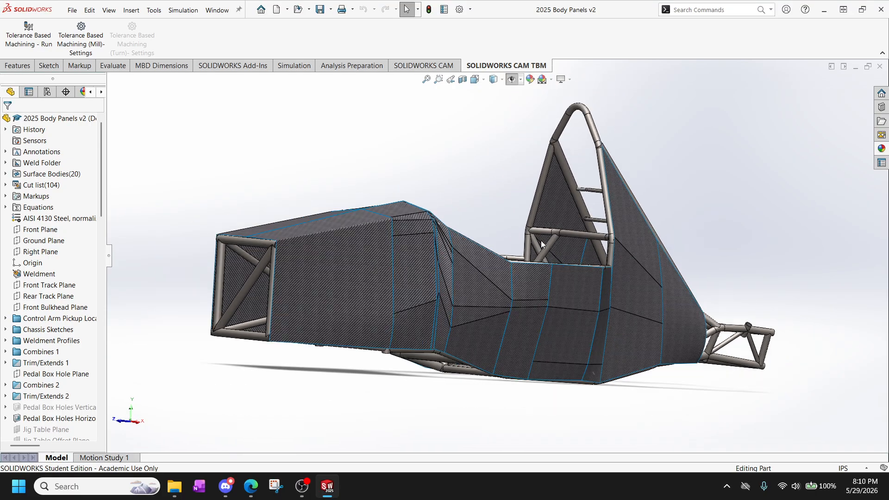
middle_drag(541, 240, 493, 251)
click(26, 68)
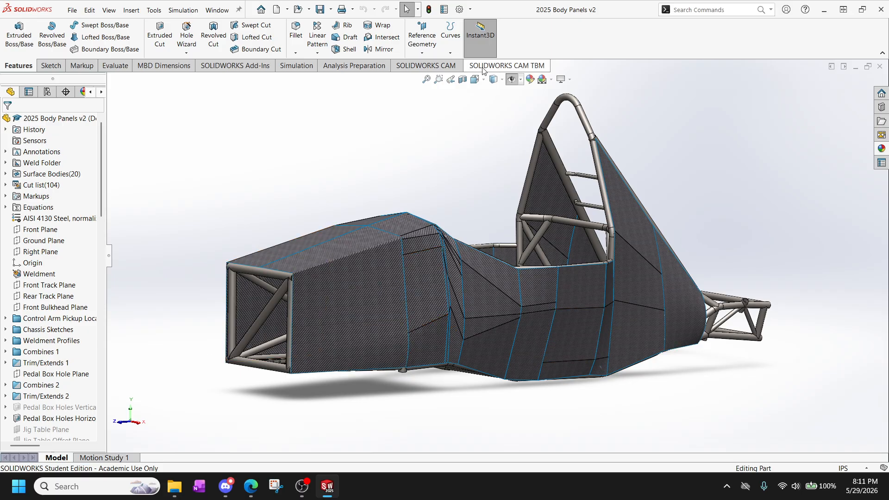
click(494, 79)
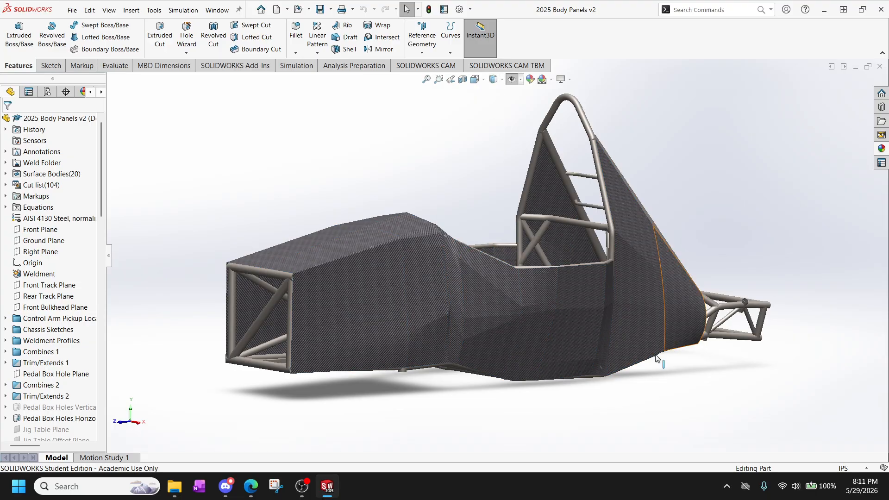
Examine the carbon-fiber body panels from several angles, including the seam near the rear, the cockpit opening and the open front end.
scroll(667, 355, down, 10)
scroll(540, 226, down, 8)
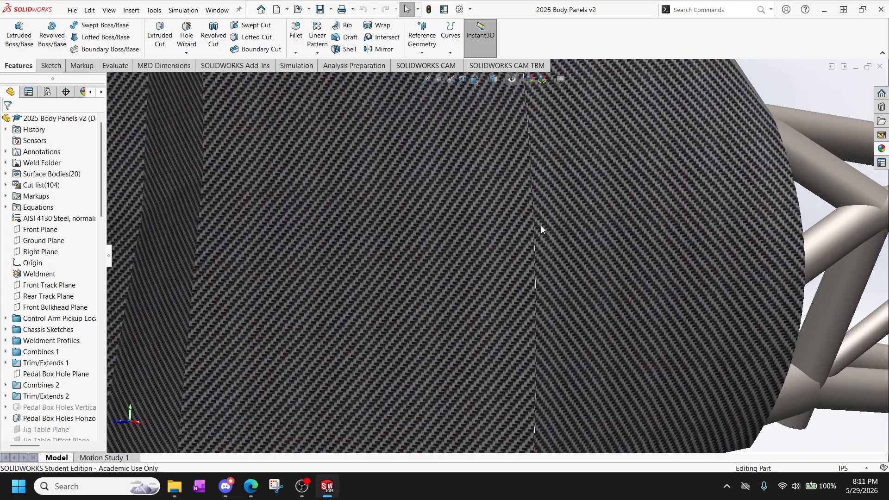
scroll(533, 228, up, 15)
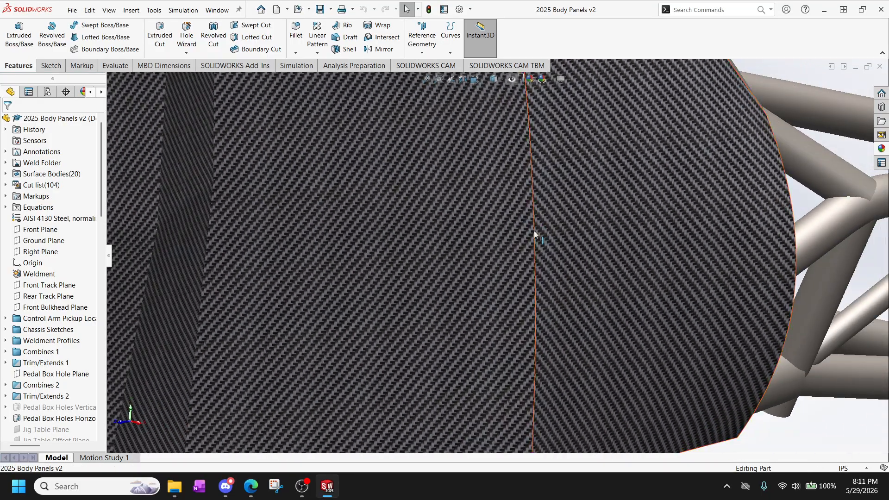
scroll(409, 230, down, 6)
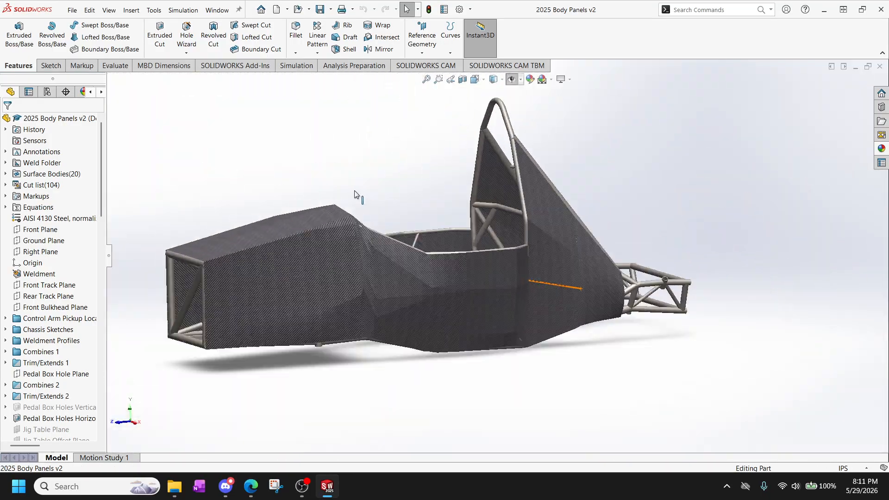
scroll(412, 246, up, 4)
scroll(413, 246, down, 3)
mouse_move(412, 247)
middle_down()
mouse_move(427, 218)
mouse_move(403, 247)
mouse_move(417, 244)
middle_up()
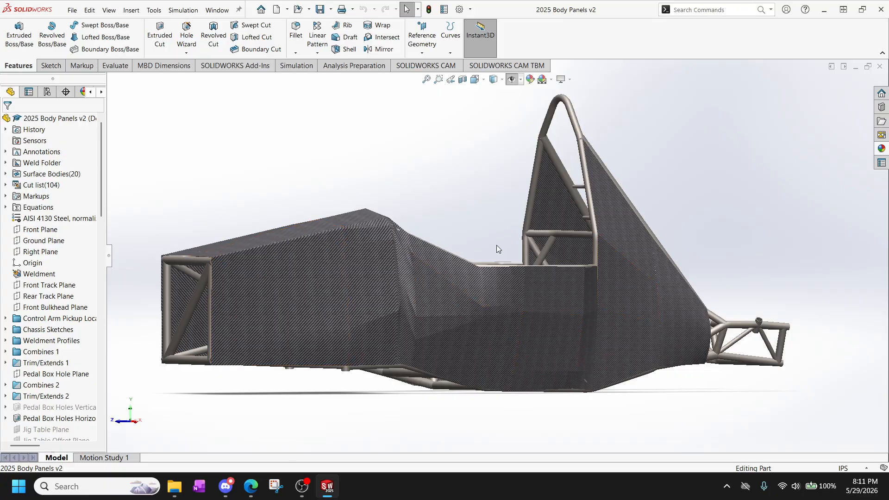
scroll(487, 244, down, 5)
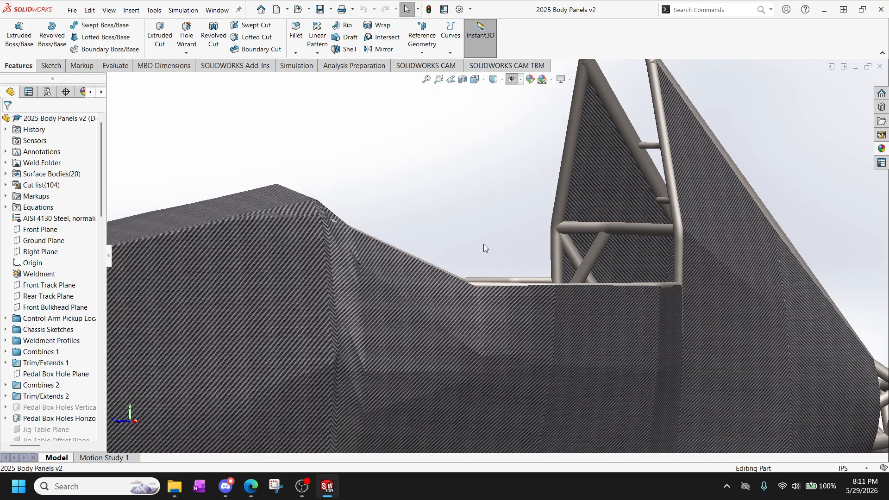
scroll(483, 243, up, 5)
scroll(477, 253, down, 4)
middle_drag(475, 255, 440, 258)
scroll(482, 267, up, 2)
scroll(440, 258, down, 3)
middle_drag(377, 267, 400, 260)
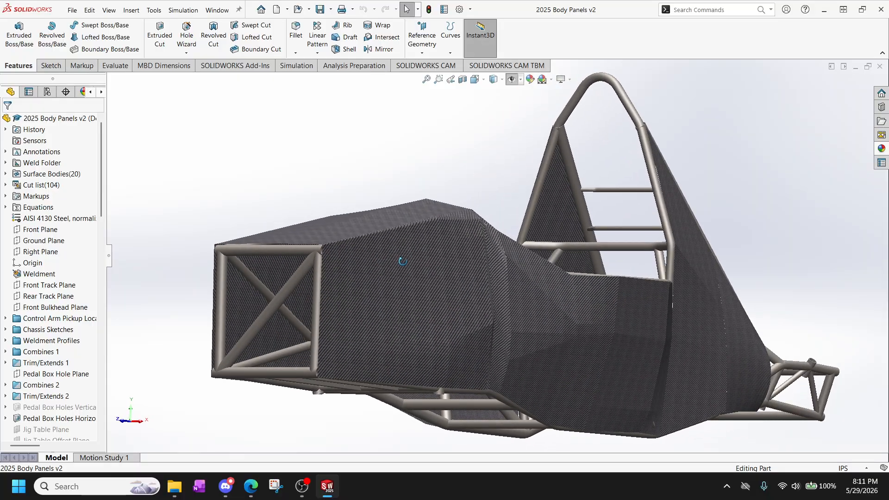
scroll(403, 262, up, 3)
scroll(403, 262, down, 2)
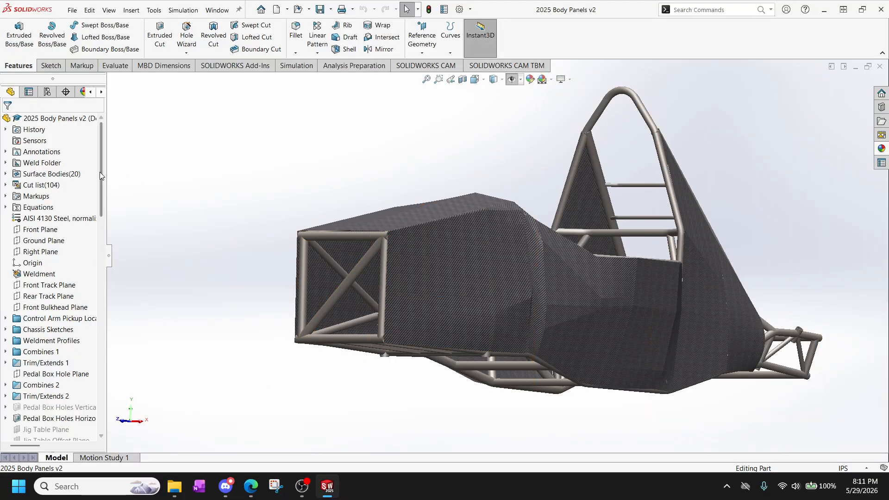
Select the Body panel Front Plane and inspect its position against the front end of the frame in the Right view.
drag(102, 175, 91, 437)
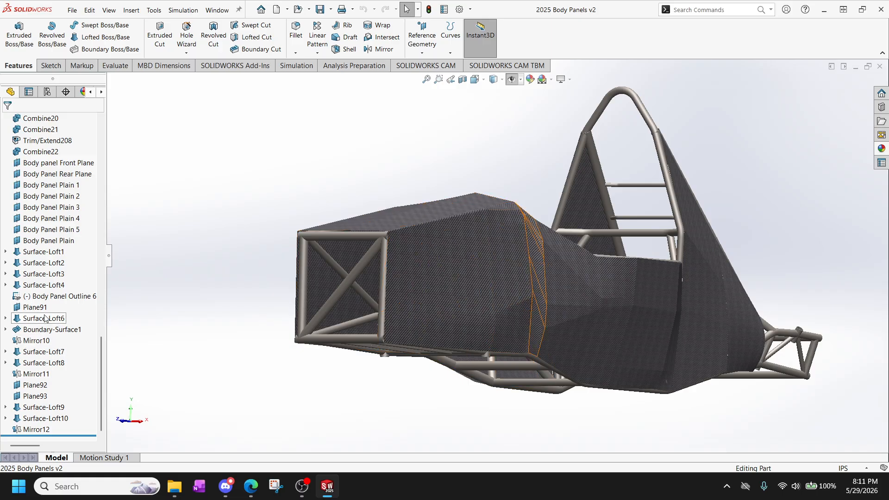
click(49, 241)
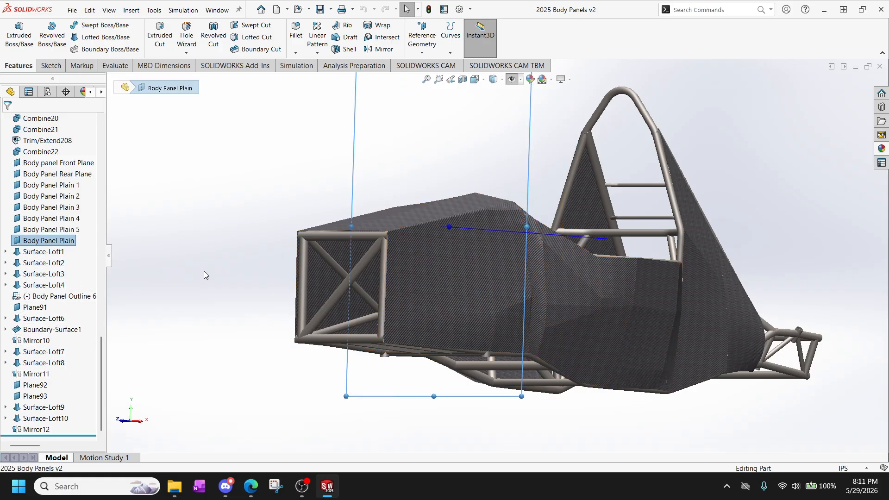
middle_drag(203, 271, 176, 283)
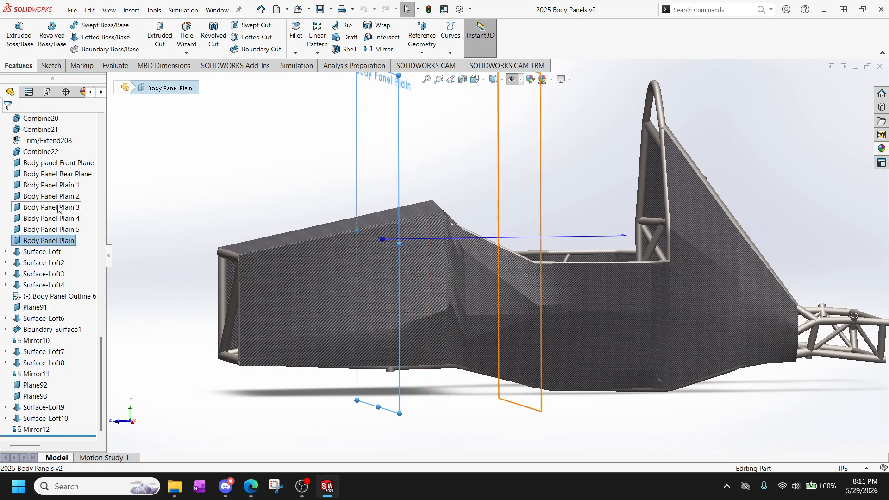
click(56, 162)
scroll(238, 290, down, 6)
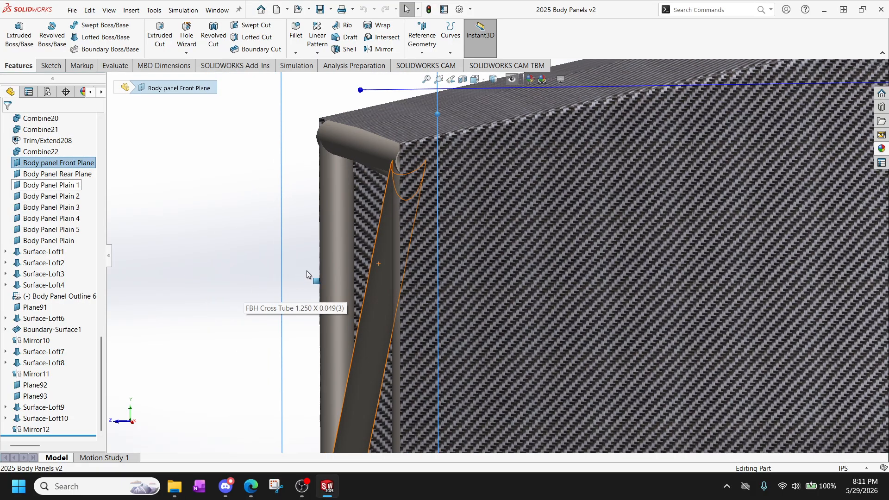
middle_drag(306, 270, 302, 268)
key(space)
click(332, 267)
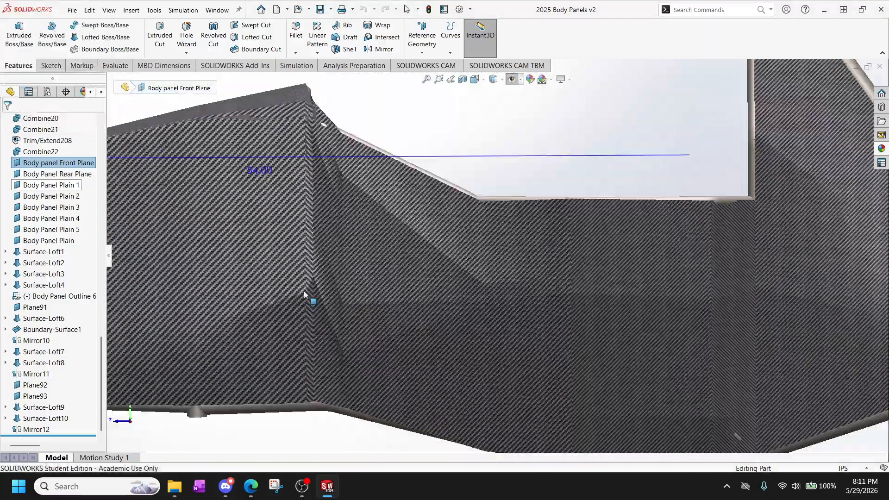
scroll(297, 297, down, 5)
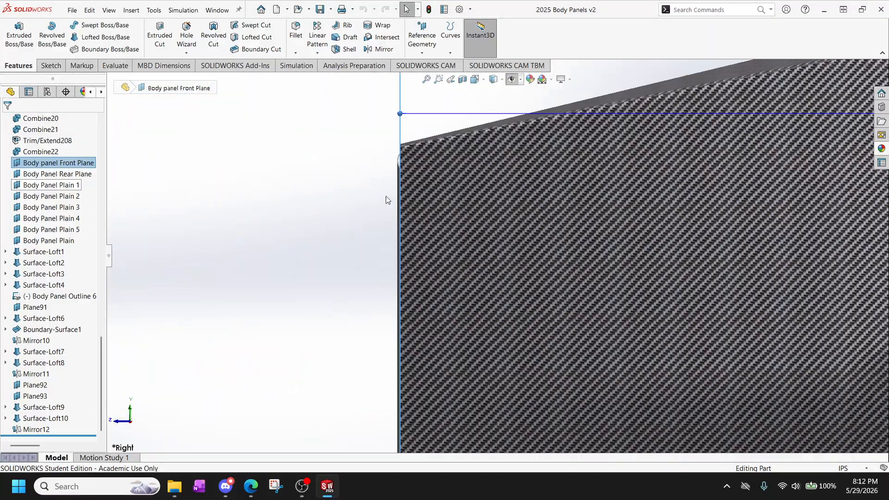
scroll(388, 200, down, 2)
scroll(396, 215, up, 3)
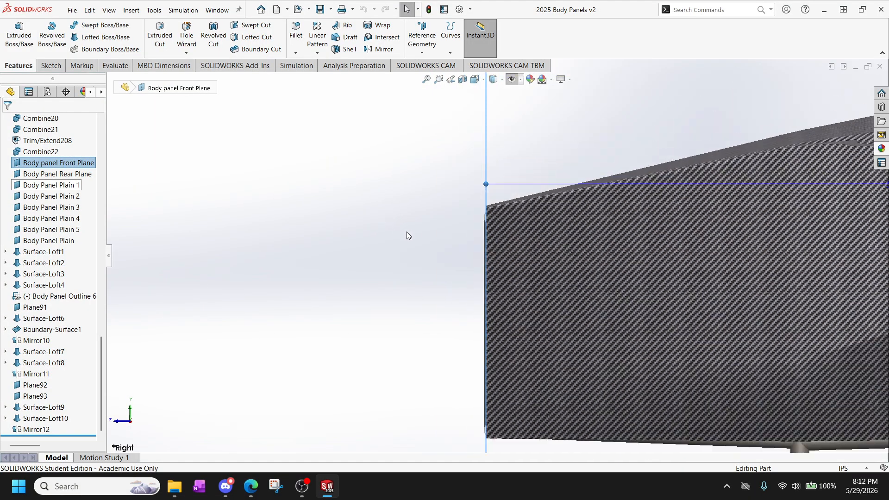
Switch to the Front view and start a new sketch on the Body panel Front Plane.
middle_drag(407, 232, 465, 243)
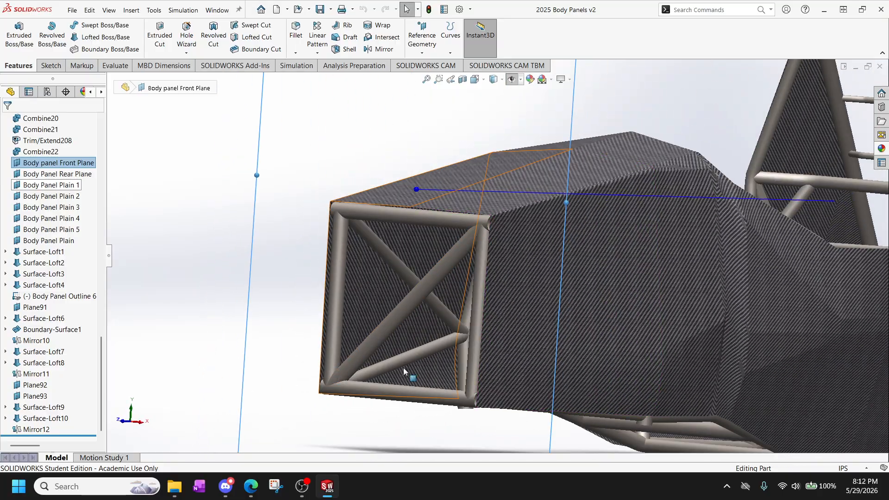
scroll(389, 264, down, 2)
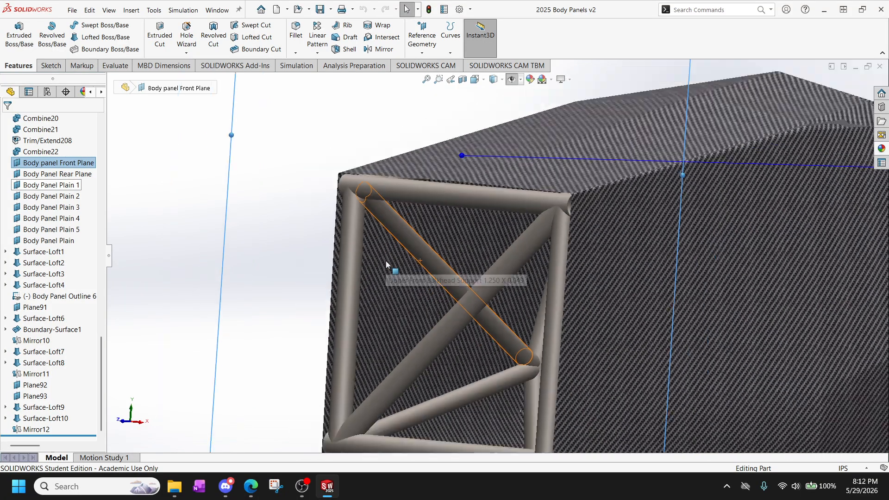
scroll(390, 264, up, 2)
middle_drag(476, 270, 514, 264)
key(space)
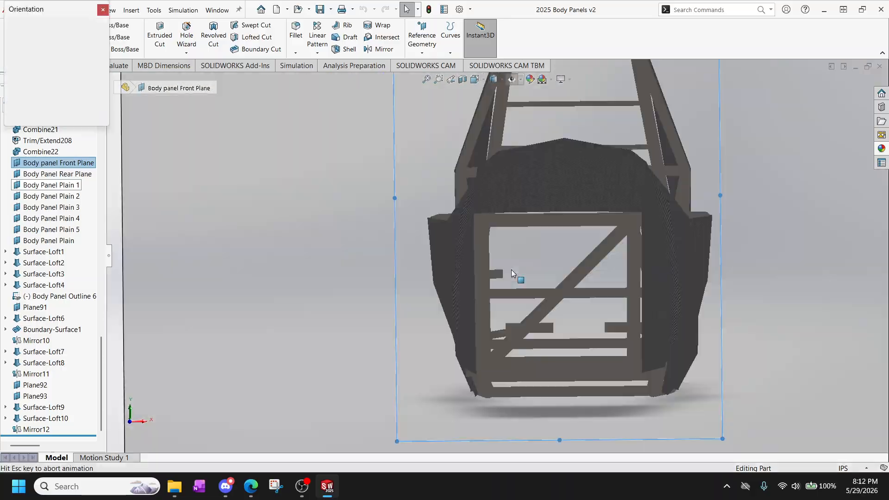
click(455, 277)
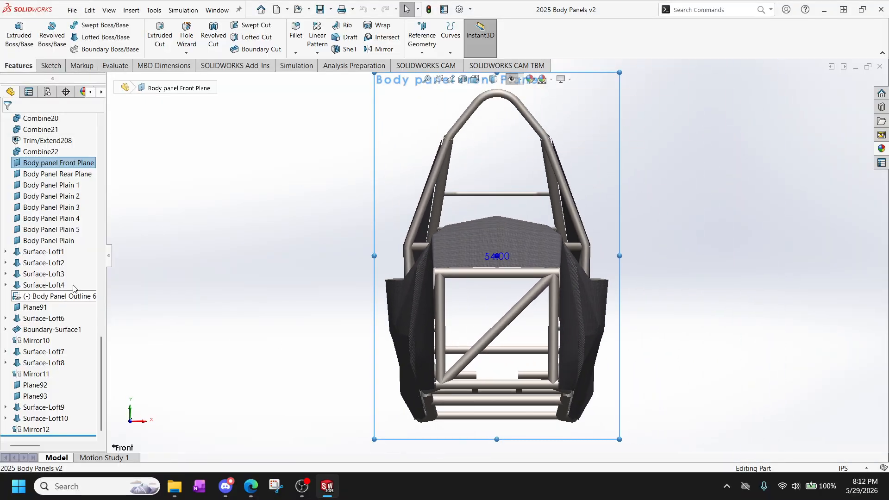
click(48, 67)
click(14, 35)
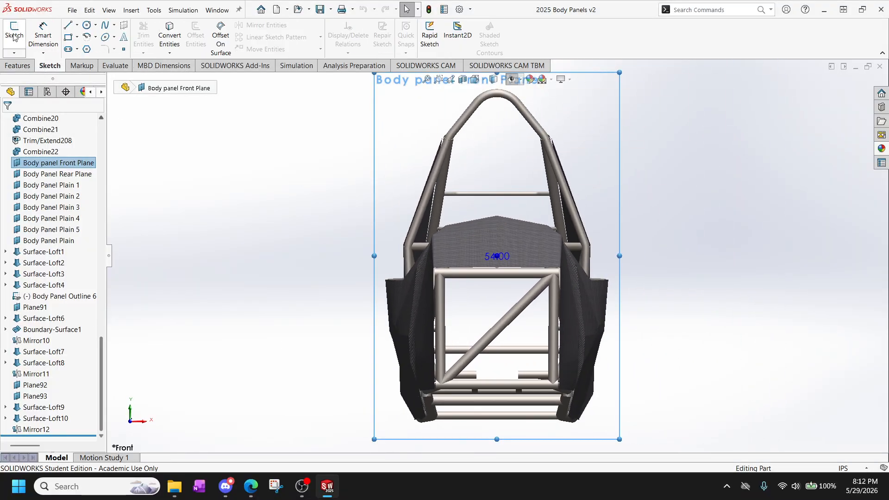
Sketch a line about 15.1 in long up the left front panel edge, from its lower corner to the frame's upper-left corner.
scroll(485, 361, down, 6)
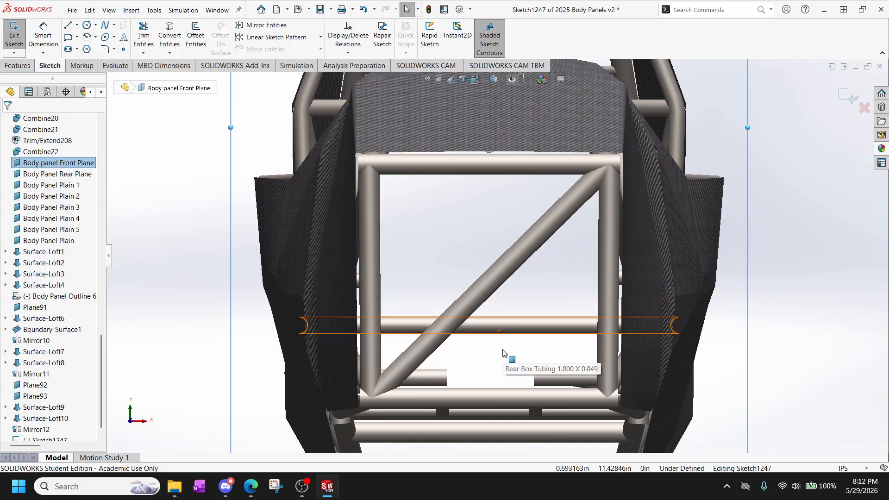
scroll(507, 369, down, 2)
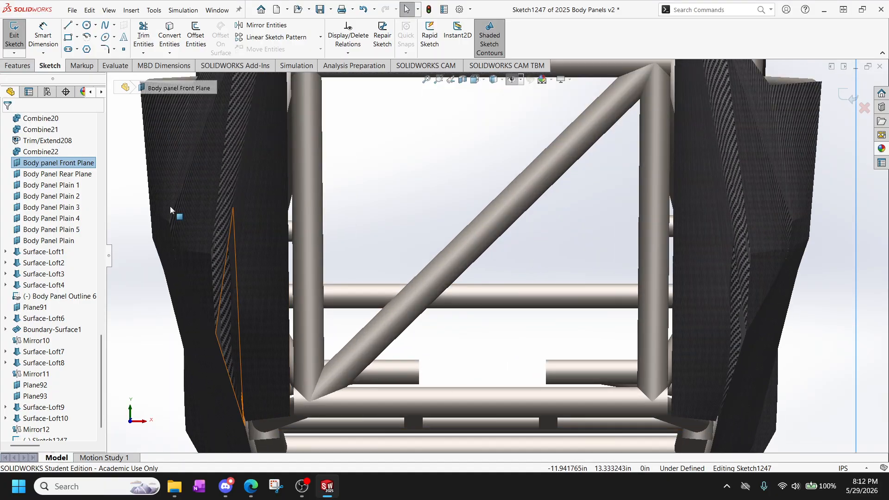
click(71, 38)
scroll(374, 330, down, 5)
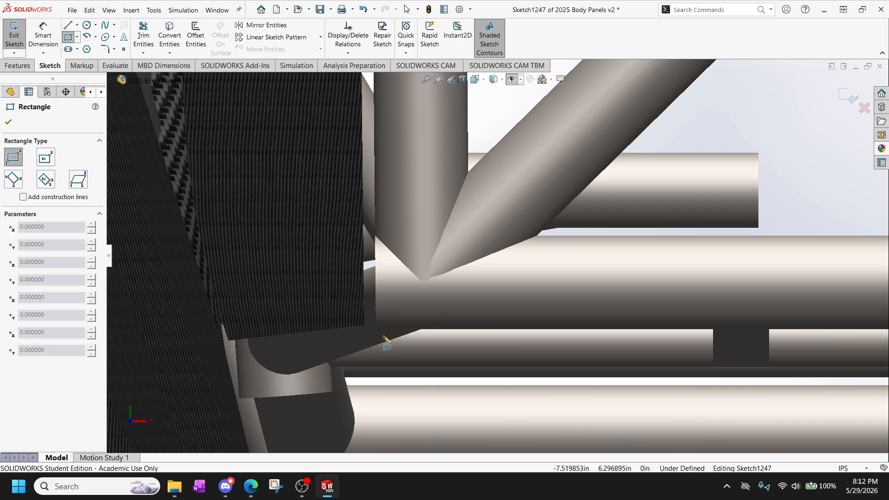
click(68, 26)
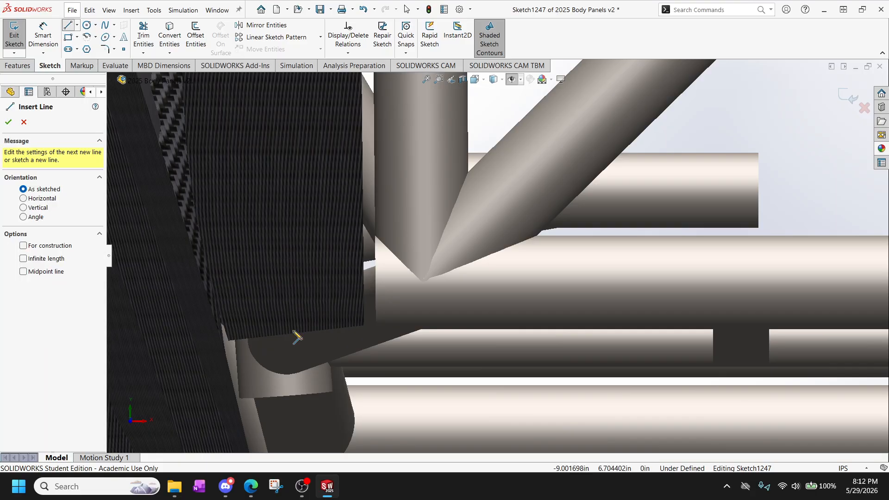
click(365, 326)
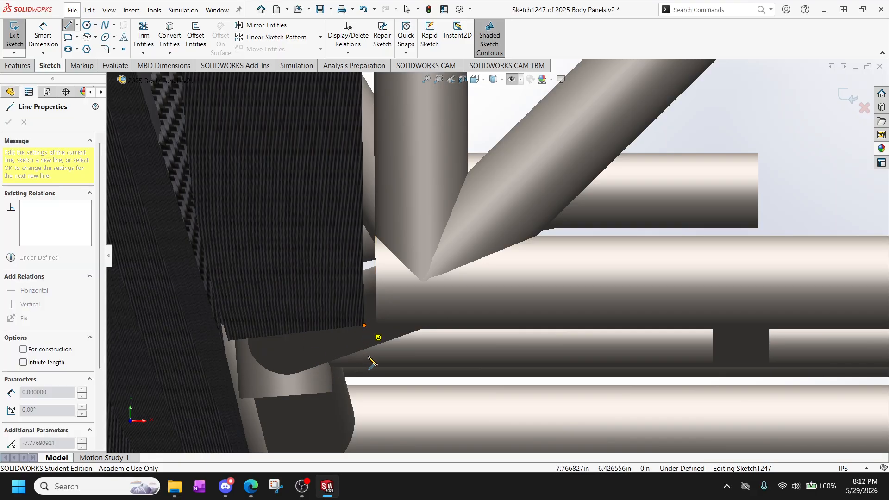
scroll(365, 325, up, 6)
scroll(491, 177, down, 10)
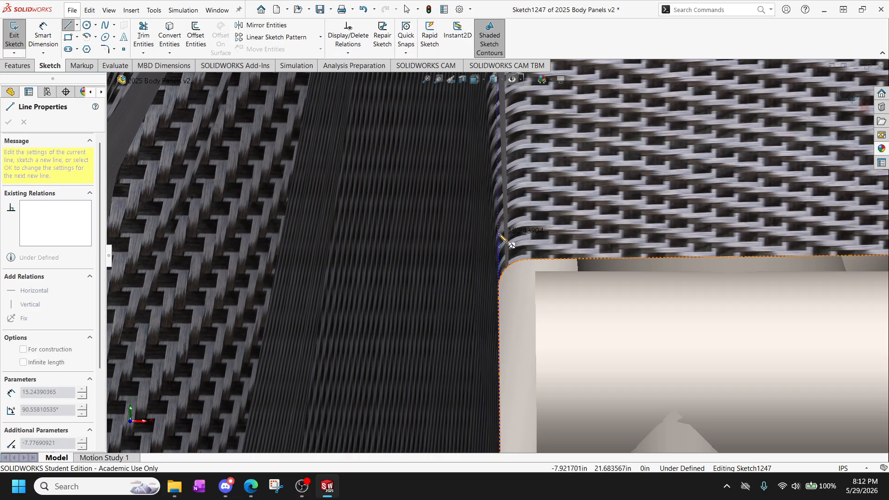
click(500, 258)
Continue with a horizontal line about 15.8 in long across the frame's top to the upper-right panel corner.
scroll(621, 286, up, 10)
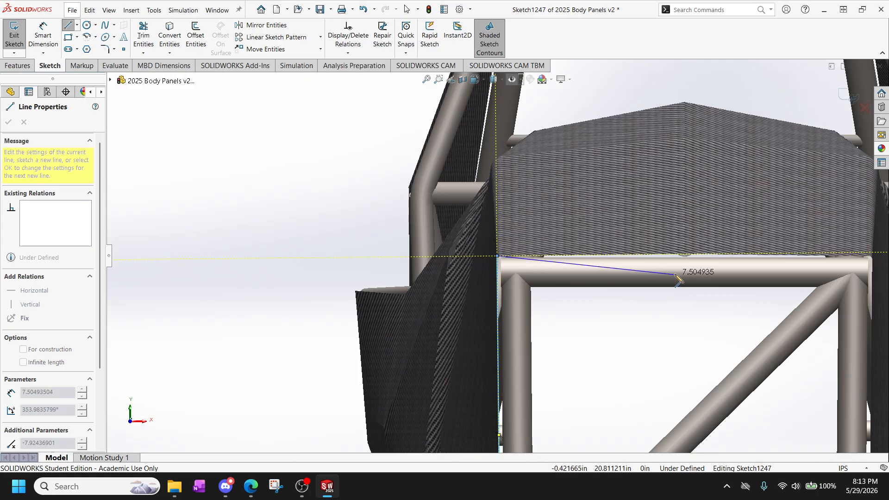
scroll(690, 279, up, 4)
scroll(702, 275, down, 5)
scroll(642, 250, down, 4)
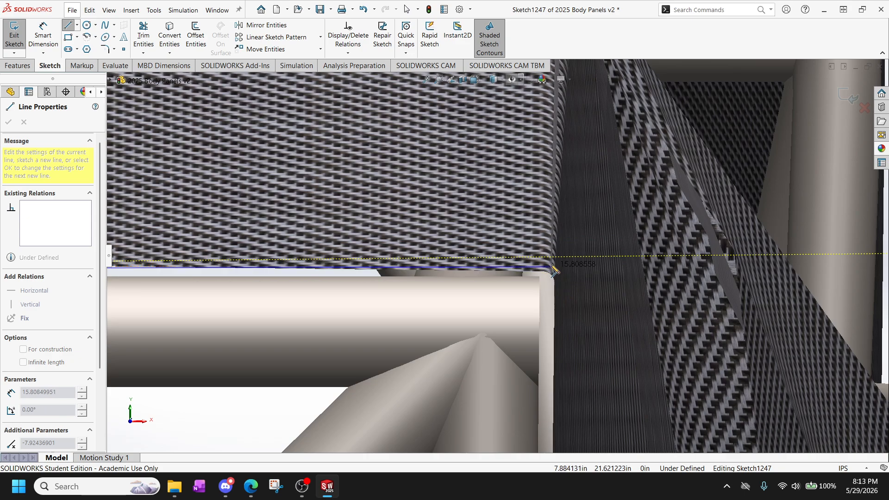
click(553, 258)
Continue with a line about 15.2 in long down the right front panel edge to its lower corner.
scroll(553, 258, up, 8)
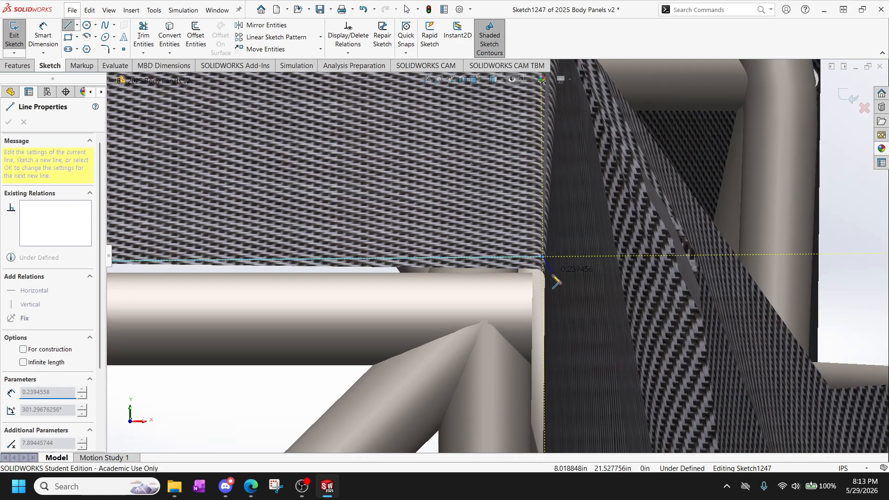
scroll(494, 395, up, 2)
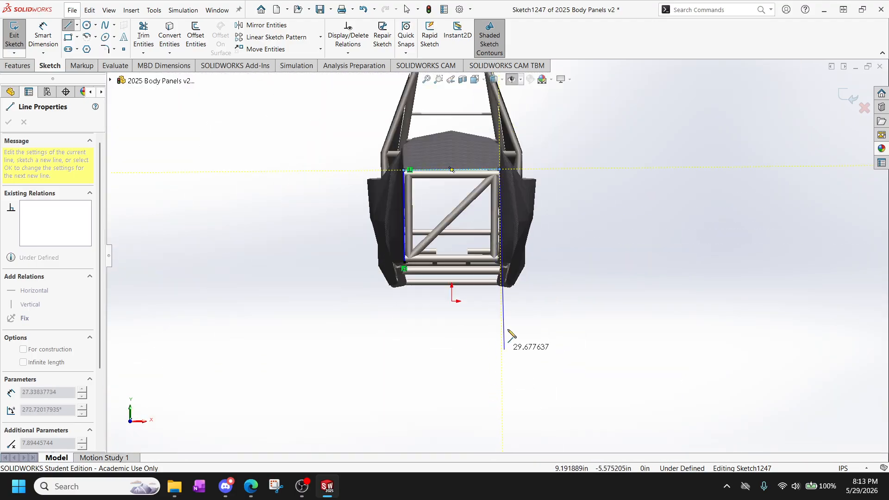
scroll(500, 343, down, 8)
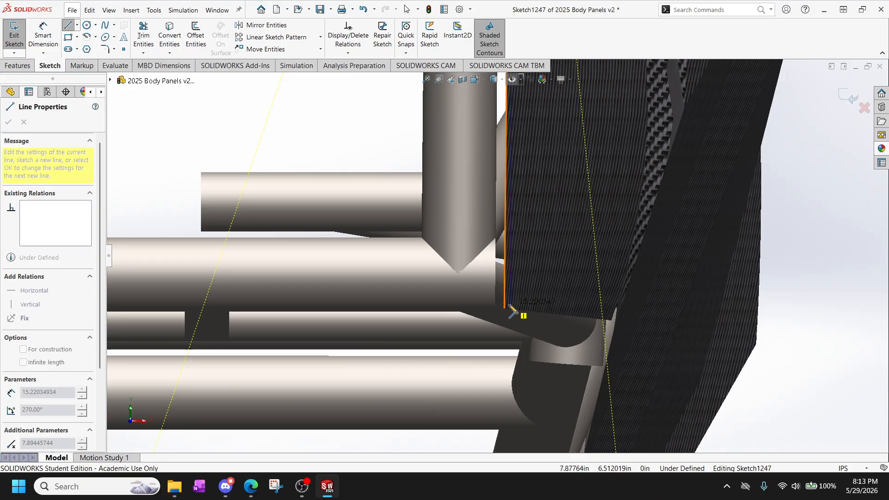
click(505, 309)
scroll(507, 301, up, 4)
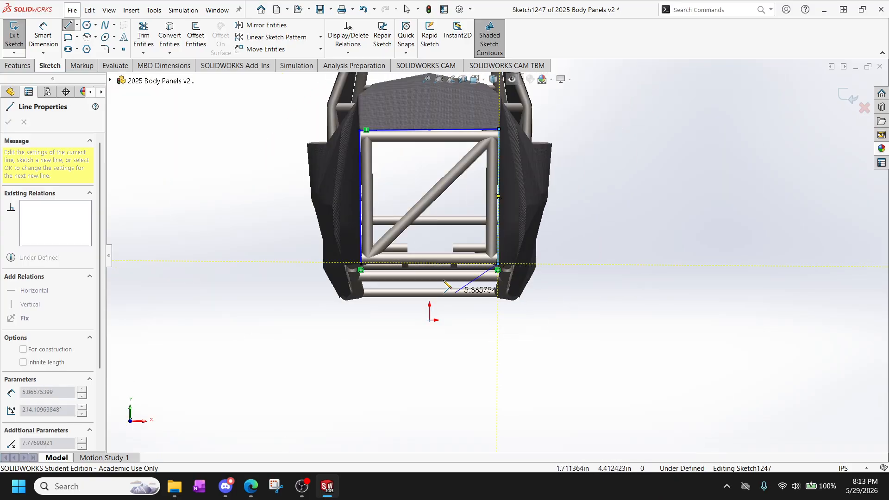
Close the outline with a horizontal line about 15.6 in long between the lower ends of the two side lines.
scroll(393, 260, down, 5)
click(321, 295)
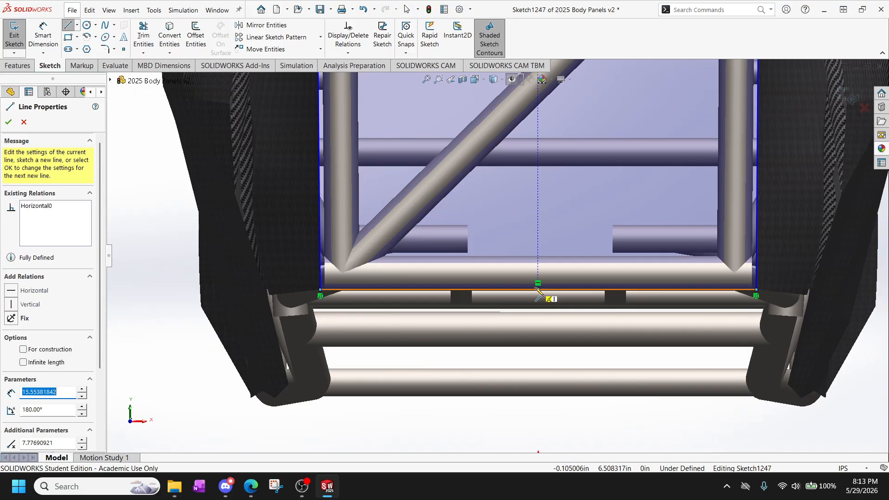
key(Escape)
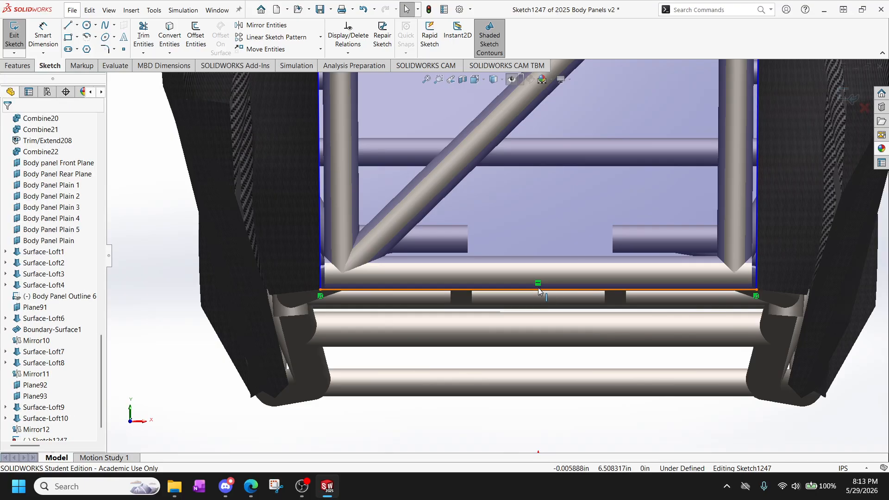
Add a Horizontal relation to the outline's top line.
key(ctrl+8)
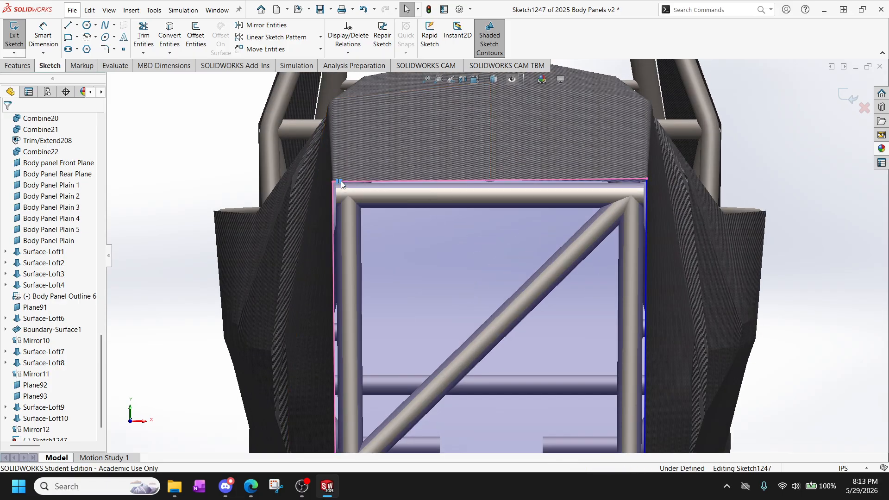
click(443, 232)
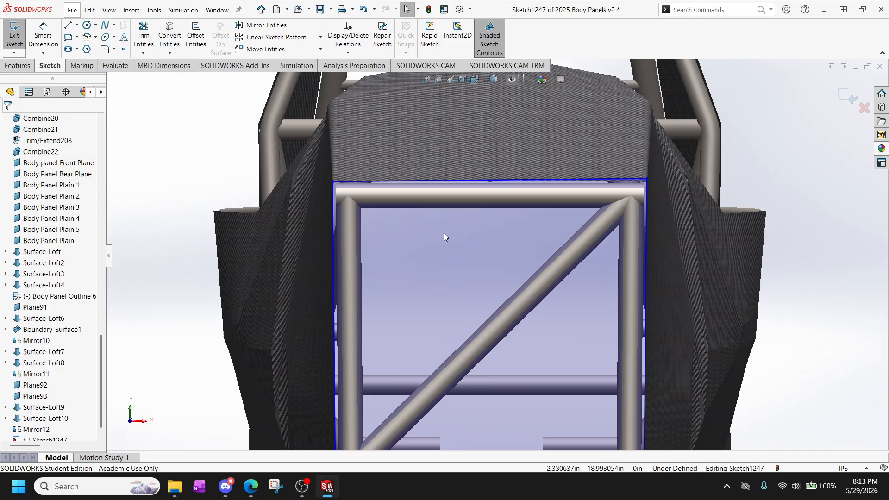
click(515, 179)
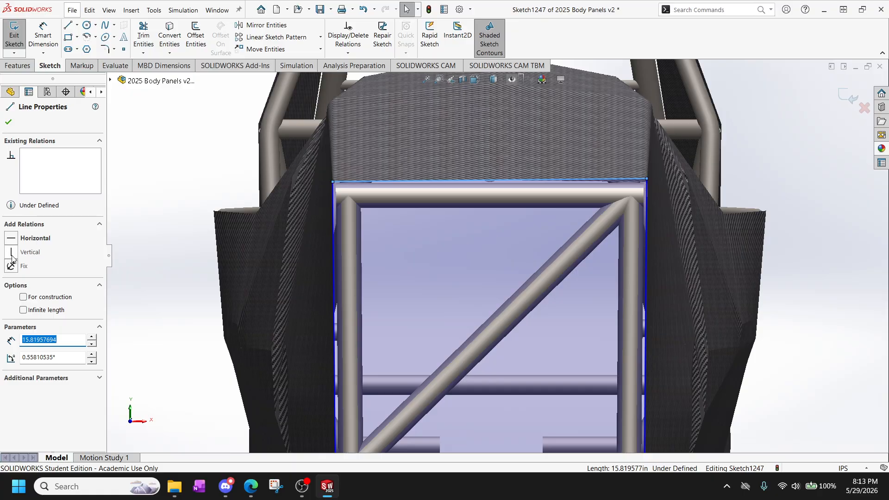
click(15, 236)
Add Vertical relations to the outline's left and right lines.
scroll(645, 216, down, 2)
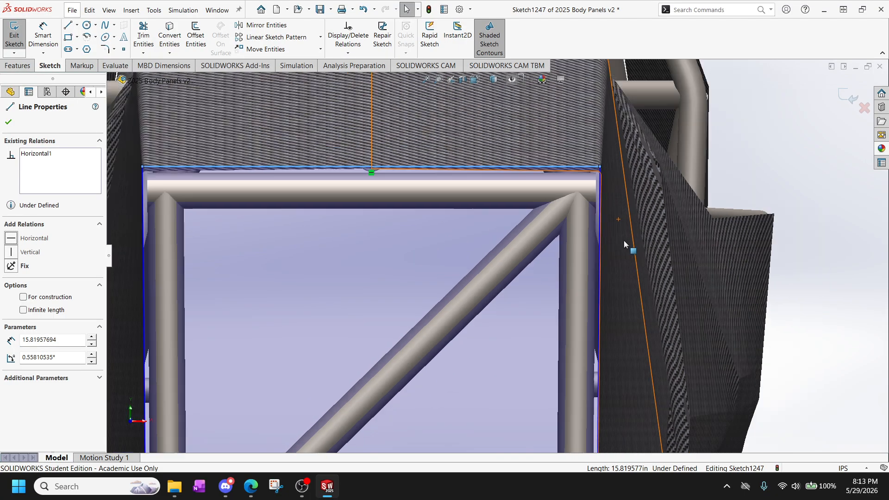
scroll(624, 241, up, 2)
scroll(371, 329, up, 3)
scroll(382, 326, down, 1)
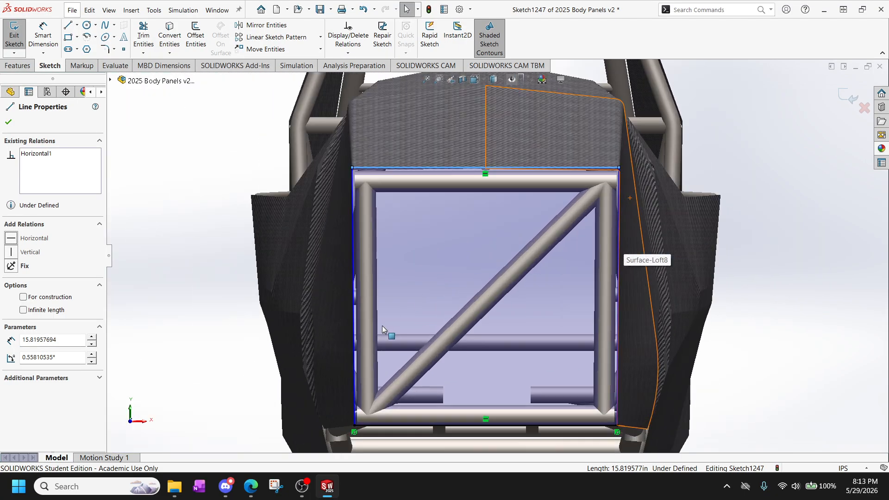
key(Escape)
click(352, 265)
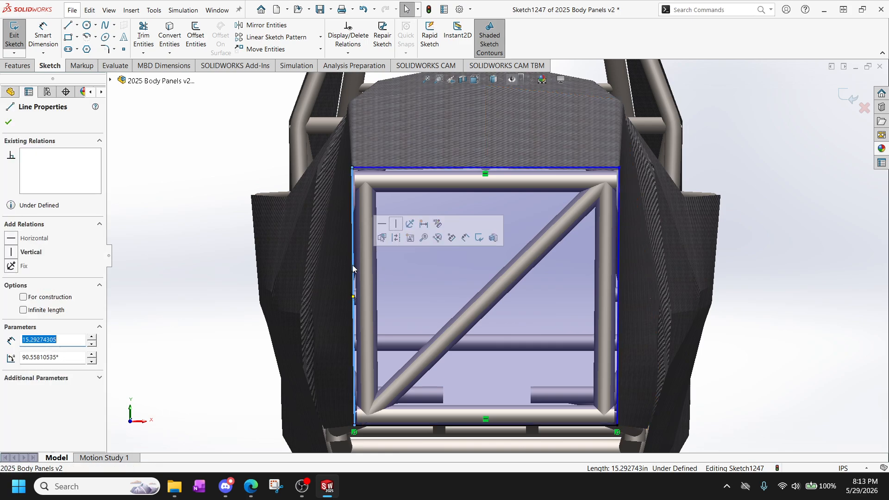
click(11, 253)
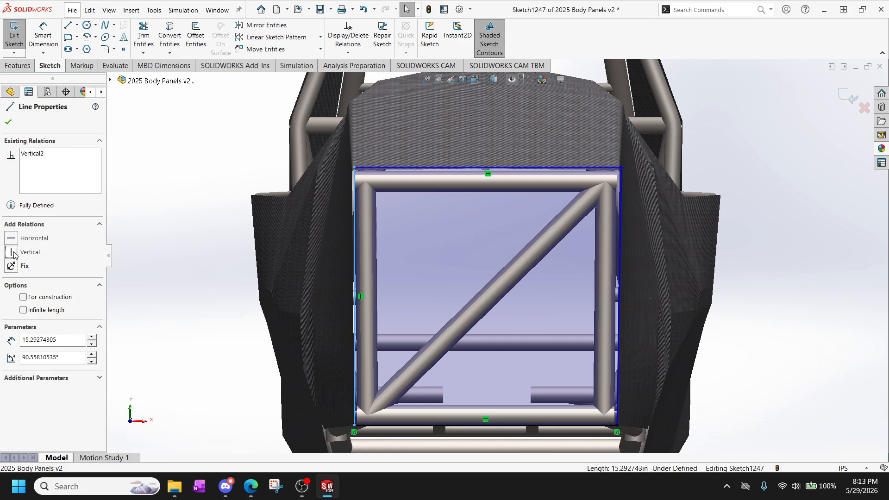
click(620, 264)
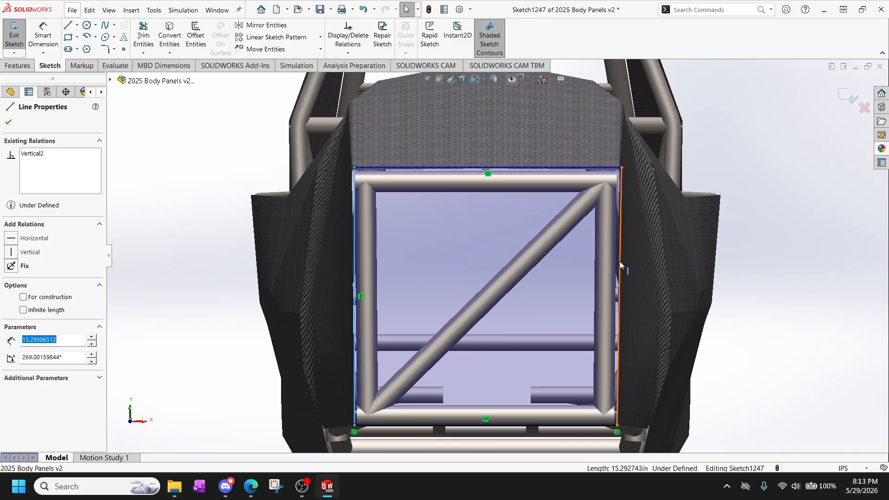
click(11, 252)
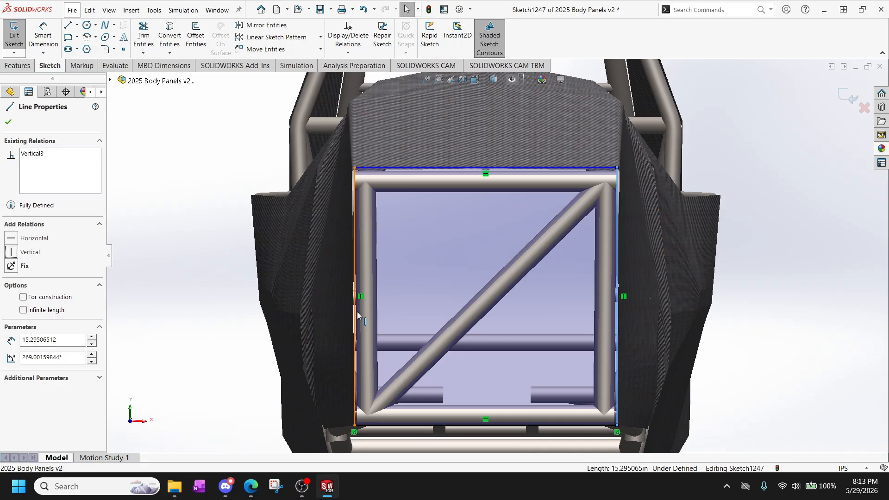
Examine how the outline's corners and side lines fit against the frame tubes and the adjoining body panels.
scroll(359, 306, down, 3)
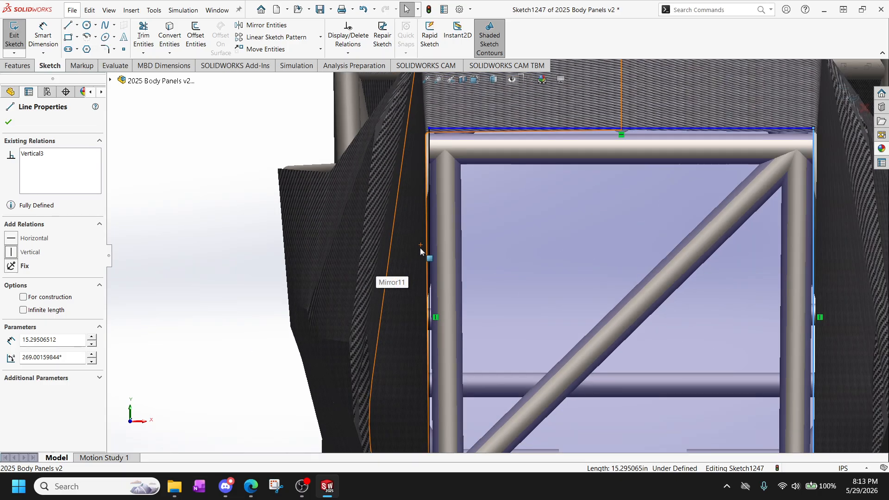
scroll(622, 289, up, 4)
scroll(442, 393, down, 3)
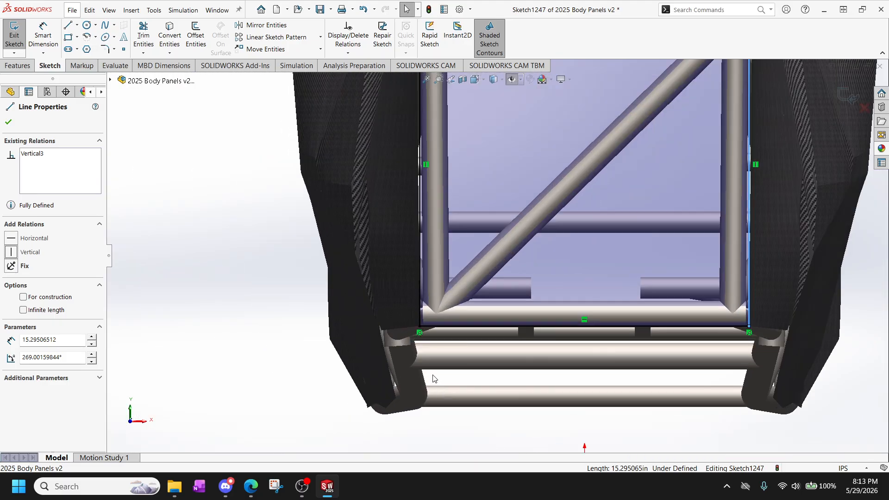
scroll(433, 379, up, 3)
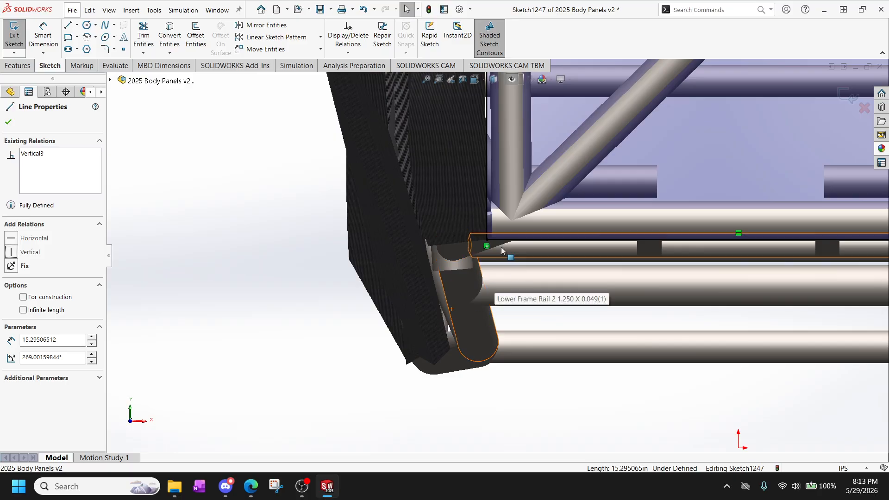
scroll(484, 250, up, 5)
scroll(482, 257, up, 3)
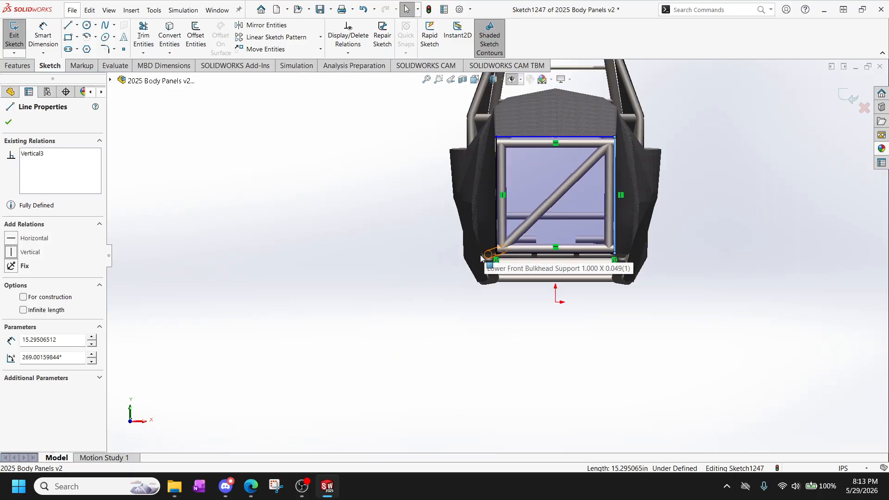
scroll(604, 126, down, 6)
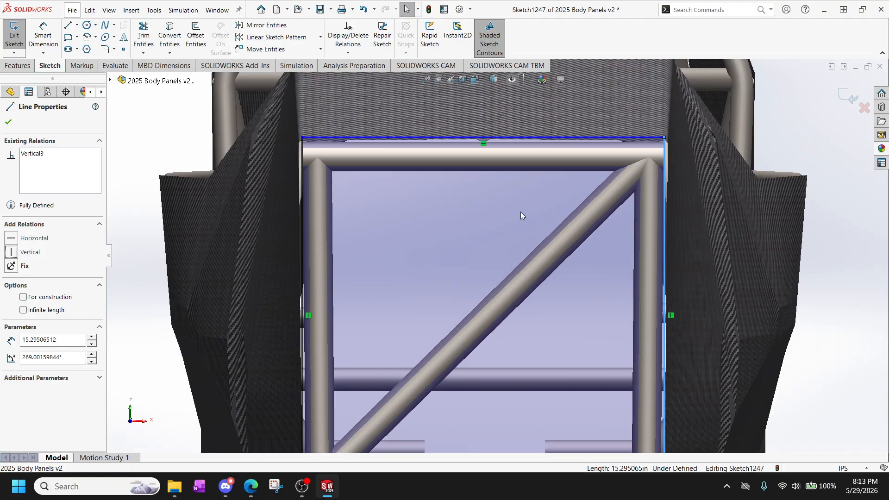
scroll(481, 223, down, 4)
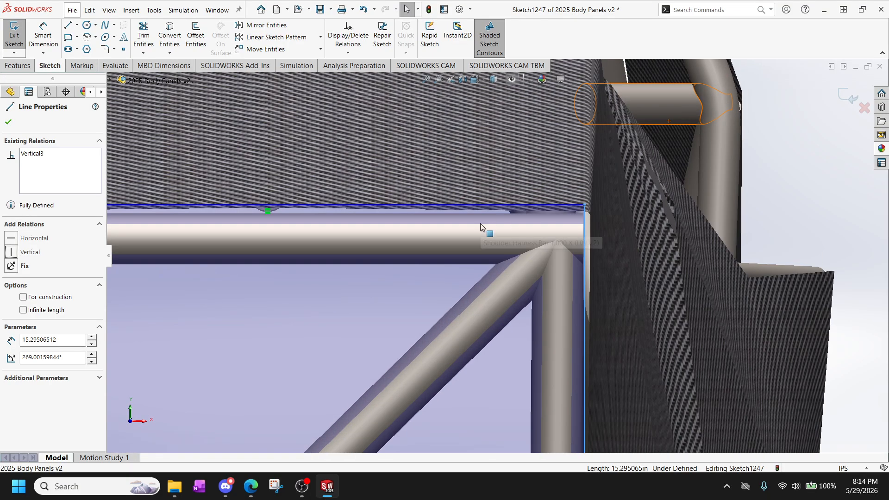
scroll(559, 214, down, 2)
scroll(558, 213, up, 5)
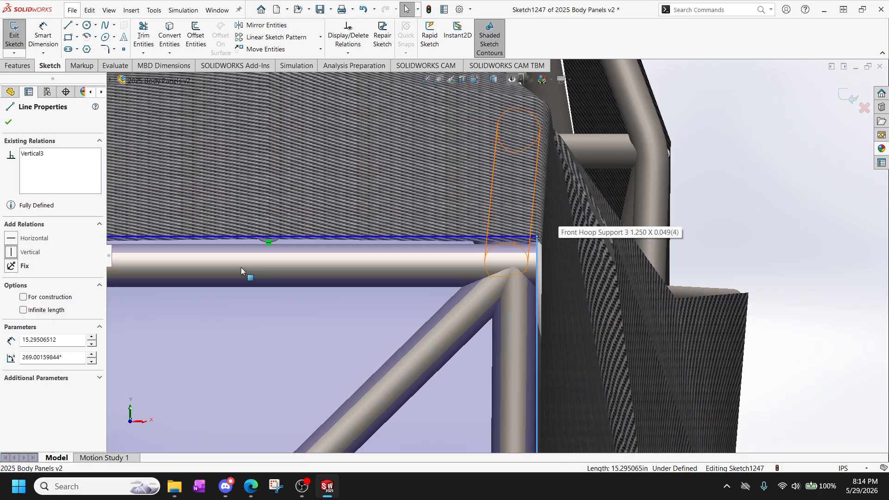
scroll(248, 257, up, 3)
scroll(248, 256, down, 2)
scroll(272, 250, down, 2)
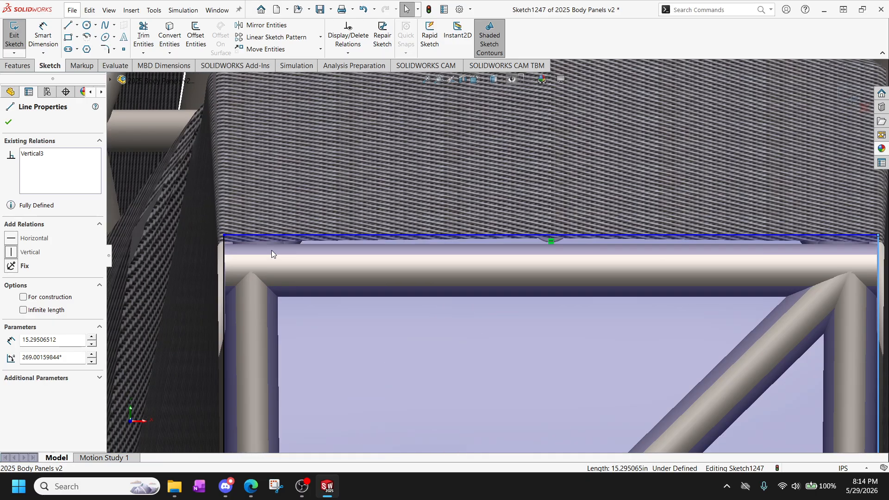
scroll(271, 250, down, 2)
scroll(269, 252, up, 1)
scroll(568, 290, up, 4)
scroll(596, 265, down, 4)
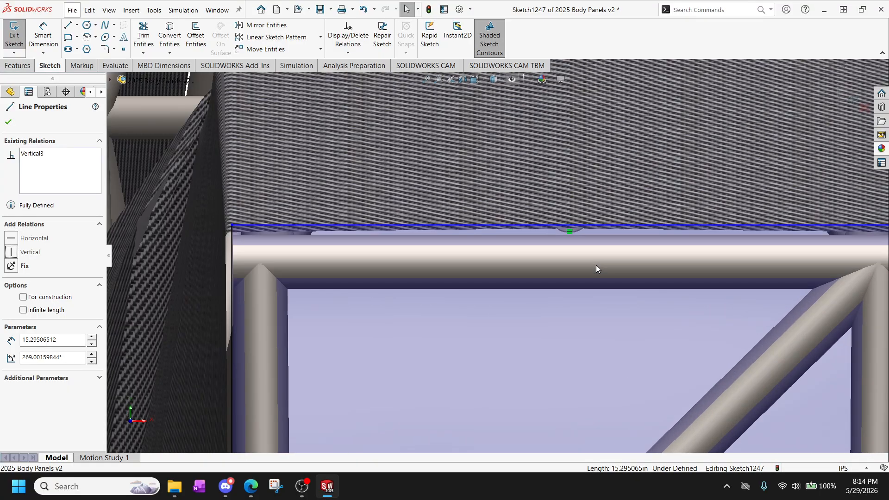
scroll(607, 265, down, 1)
scroll(645, 260, up, 3)
scroll(645, 259, down, 1)
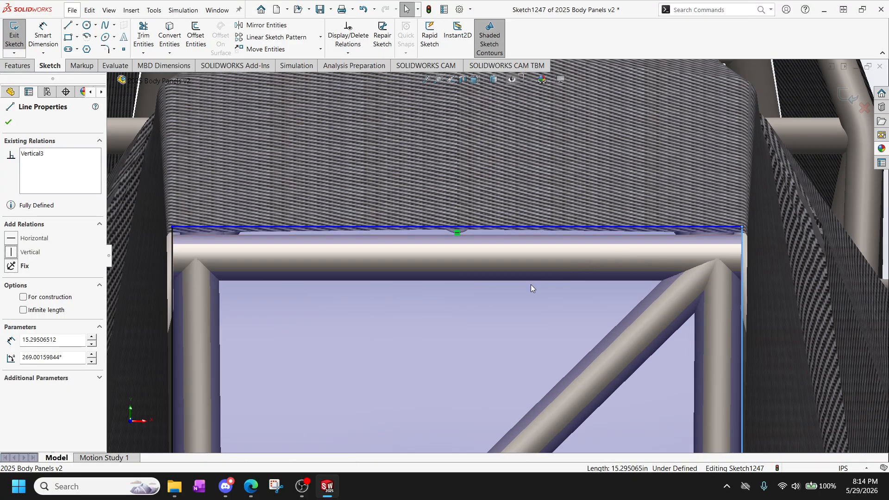
click(170, 273)
scroll(256, 301, up, 5)
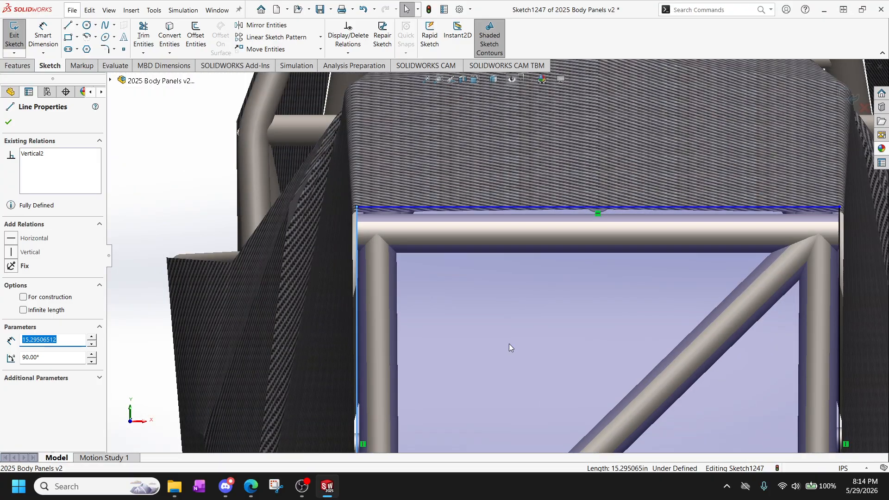
scroll(616, 380, up, 3)
scroll(447, 277, down, 2)
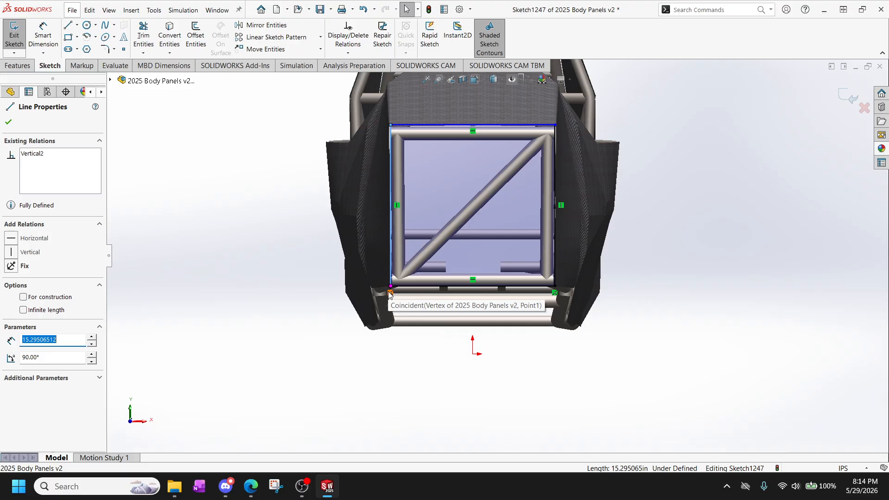
scroll(390, 294, down, 3)
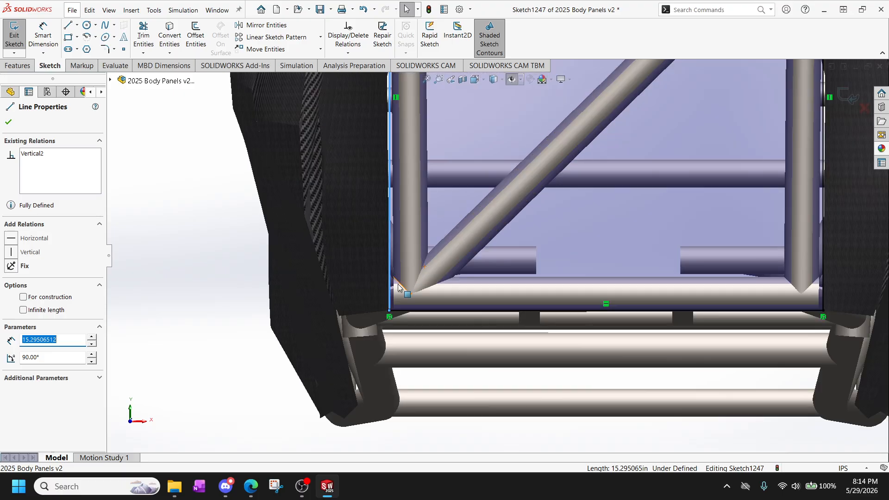
scroll(403, 278, up, 5)
scroll(494, 145, down, 5)
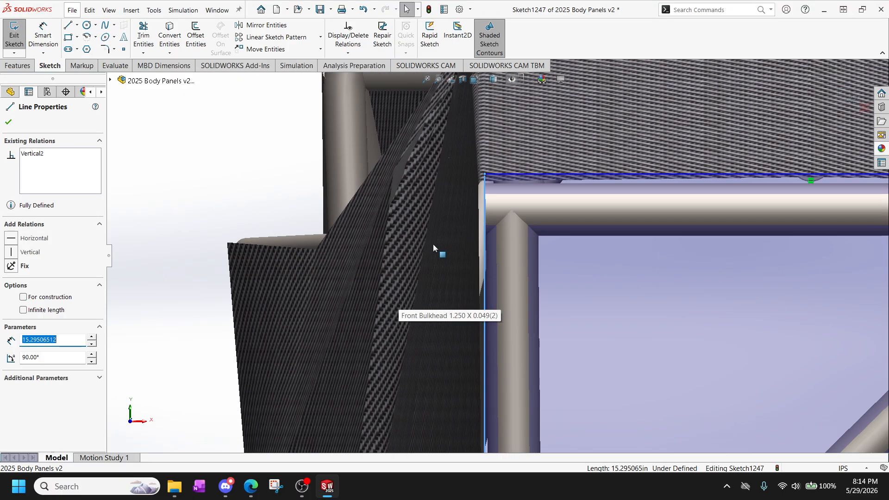
scroll(522, 210, up, 8)
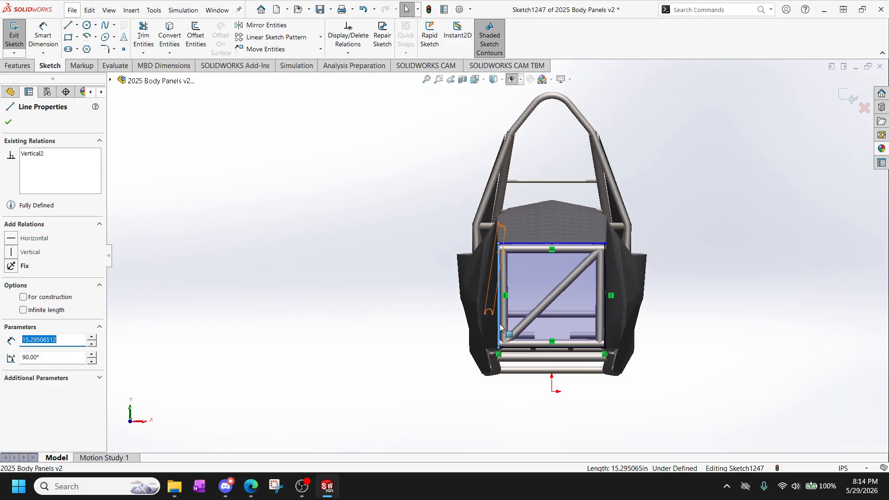
Delete the Coincident relations that tie the outline's two lower corners to the model.
scroll(501, 327, down, 4)
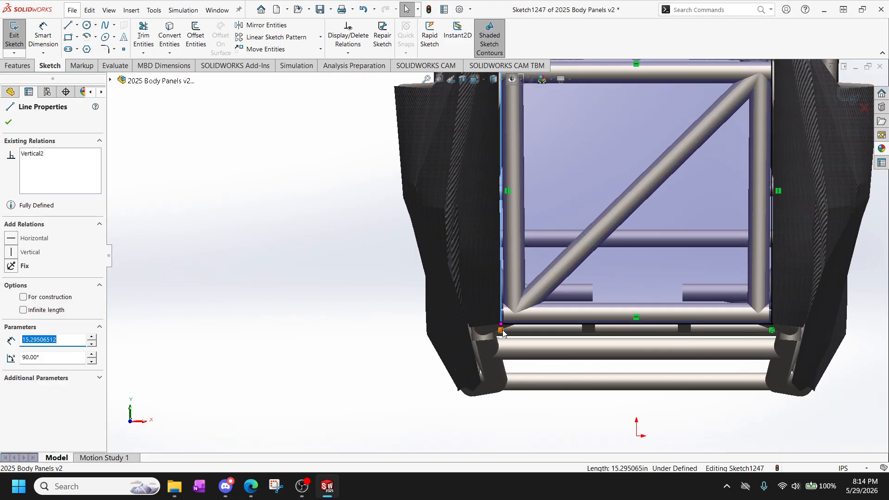
key(Escape)
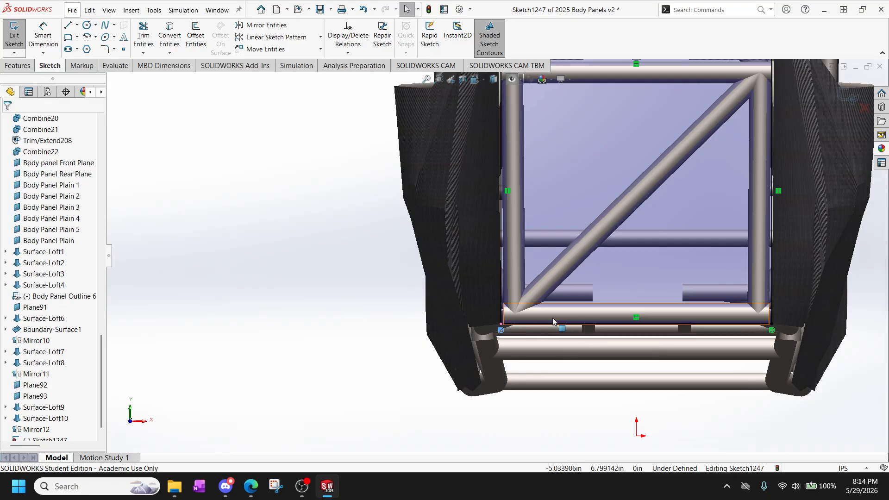
key(Delete)
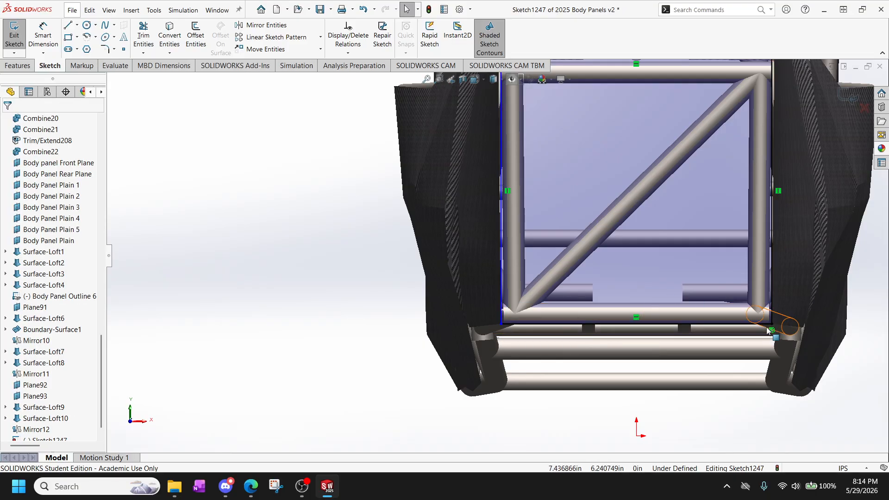
key(Delete)
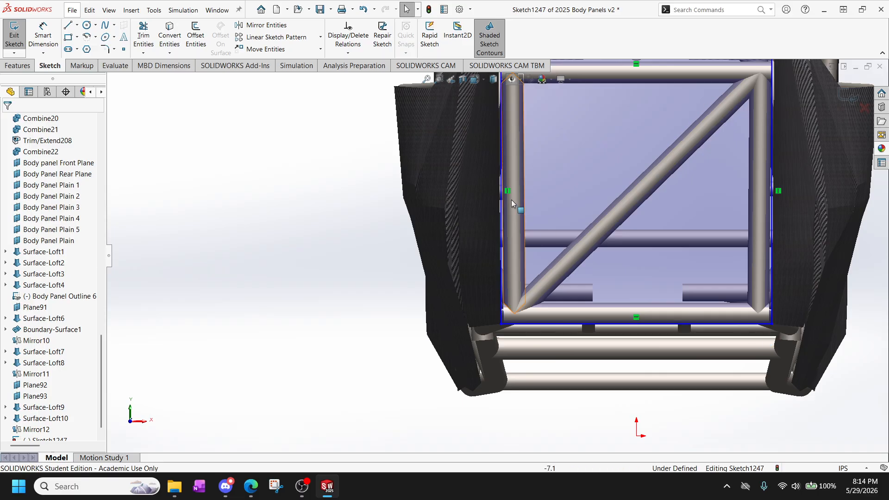
Move the outline's left vertical line slightly outward to the left panel edge, at about X = -7.95 in.
scroll(511, 199, down, 1)
scroll(519, 241, up, 1)
scroll(526, 228, up, 1)
scroll(508, 193, down, 1)
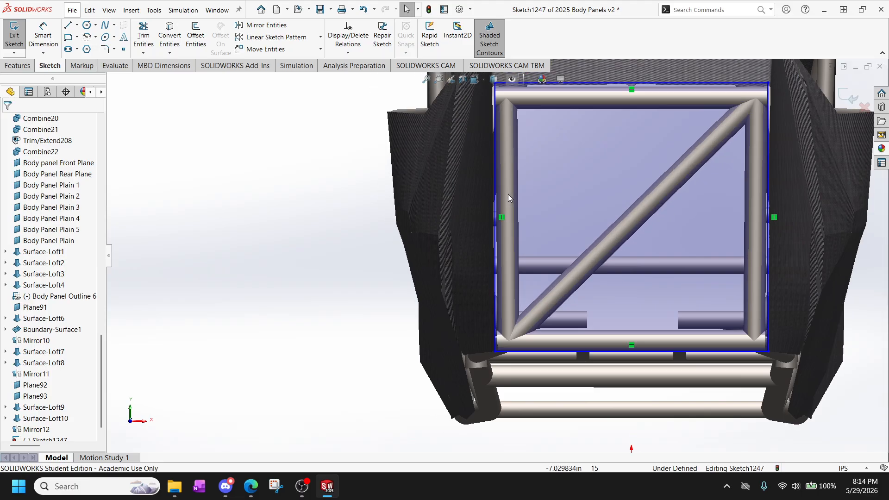
mouse_move(493, 149)
mouse_down()
mouse_move(479, 151)
mouse_move(492, 152)
mouse_up()
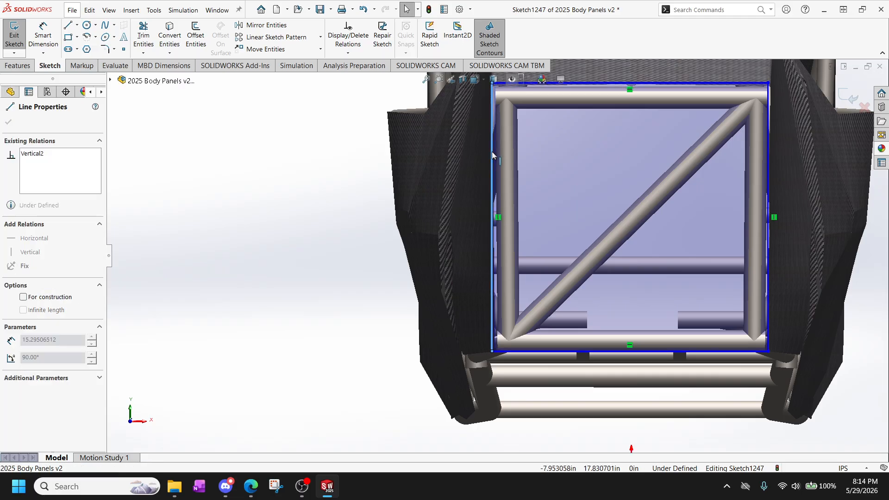
Move the outline's right vertical line outward to the inner edge of the right side panel.
scroll(513, 148, down, 2)
scroll(485, 263, up, 3)
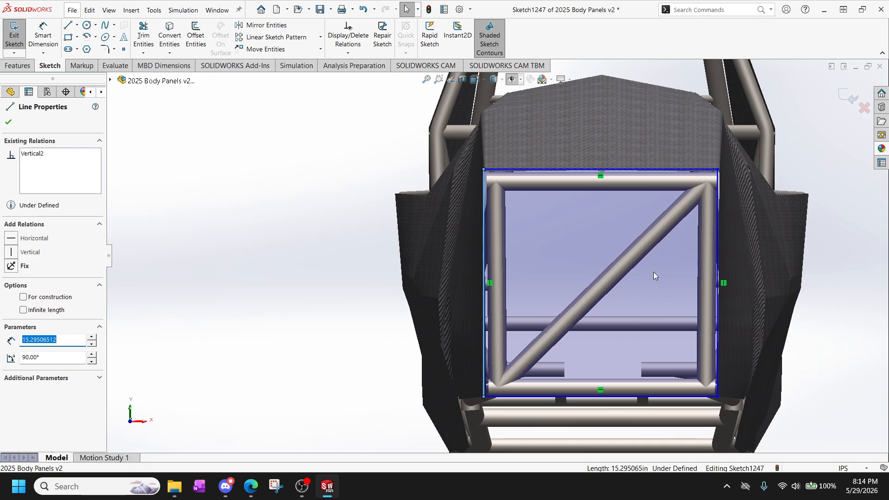
scroll(721, 158, down, 5)
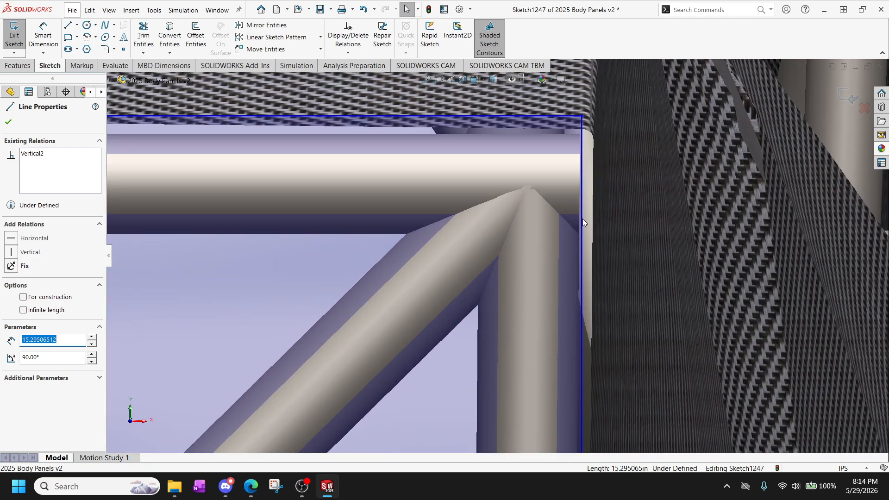
click(583, 219)
drag(590, 217, 593, 215)
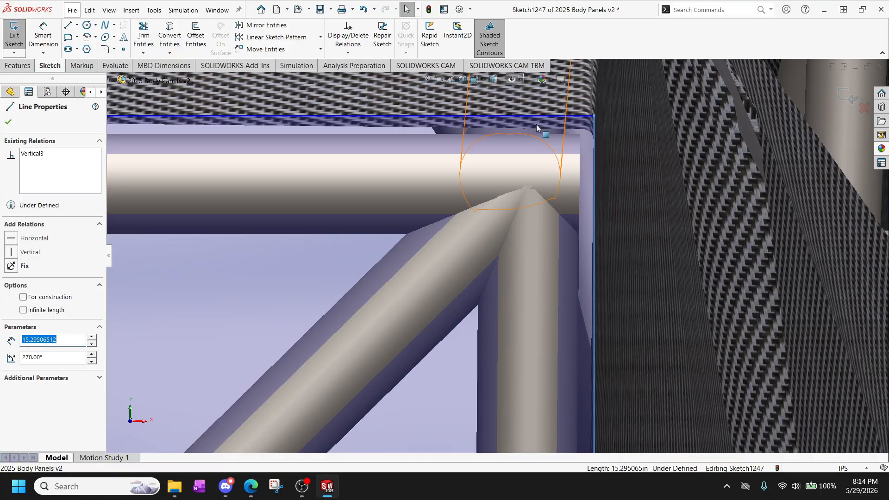
Examine the outline's top line and overall fit against the upper panel, side panels and frame tubes.
scroll(323, 173, up, 5)
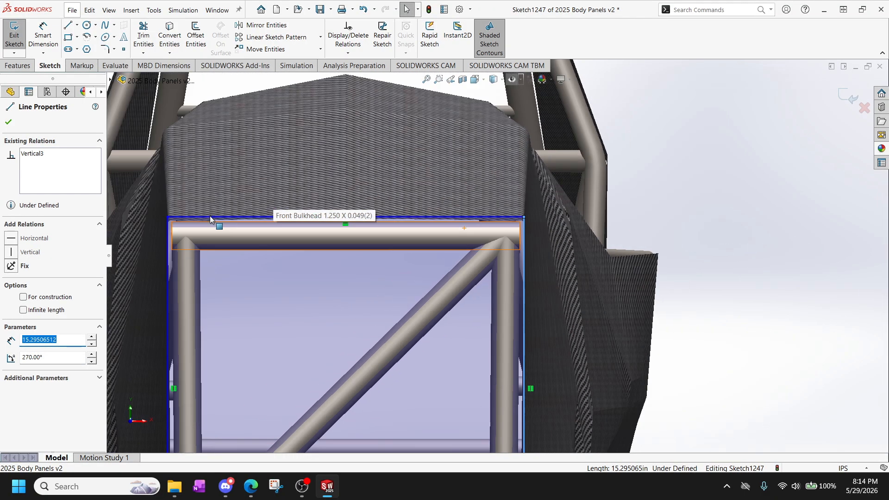
scroll(334, 221, down, 1)
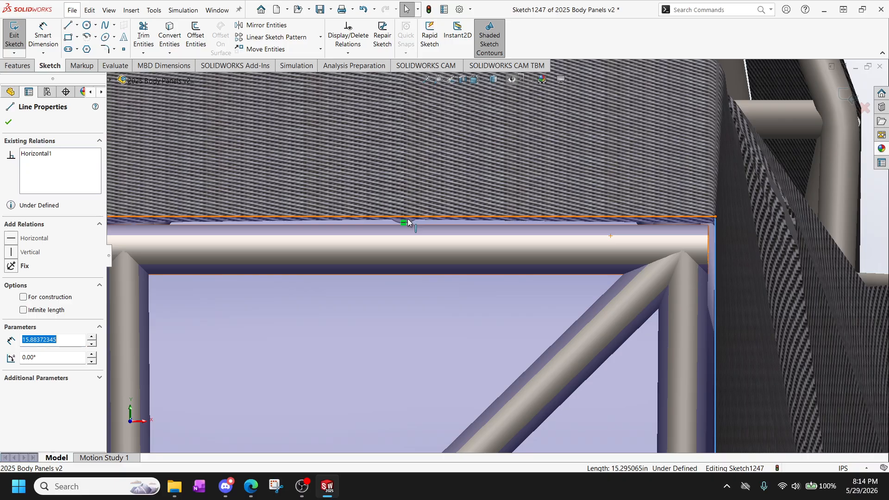
drag(407, 222, 405, 222)
scroll(347, 260, up, 4)
scroll(338, 302, down, 3)
scroll(338, 304, up, 4)
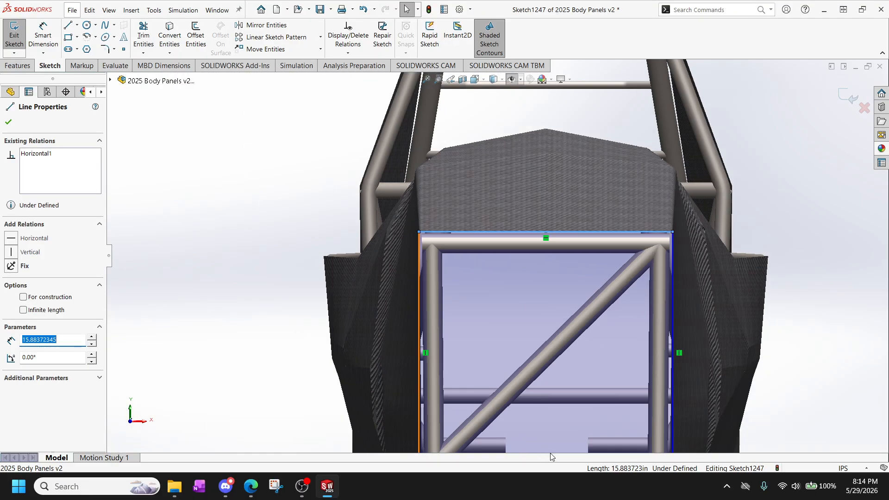
scroll(549, 392, up, 4)
scroll(472, 243, down, 2)
scroll(570, 311, up, 2)
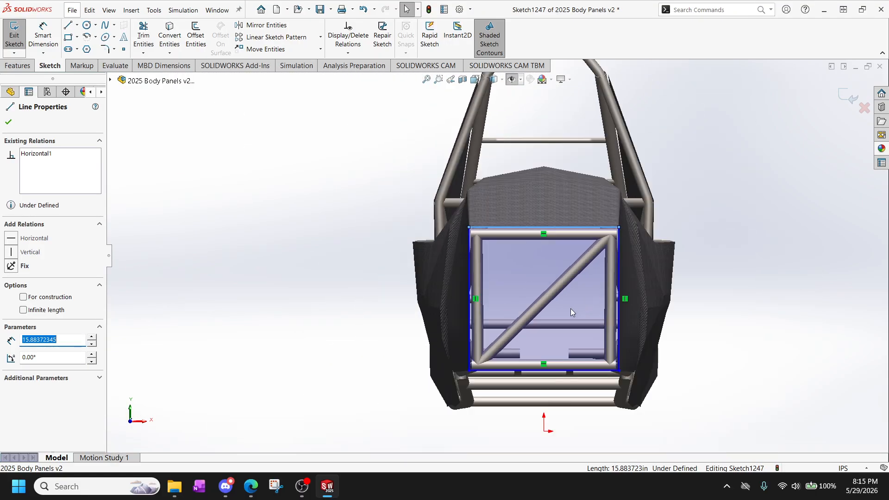
scroll(571, 312, down, 4)
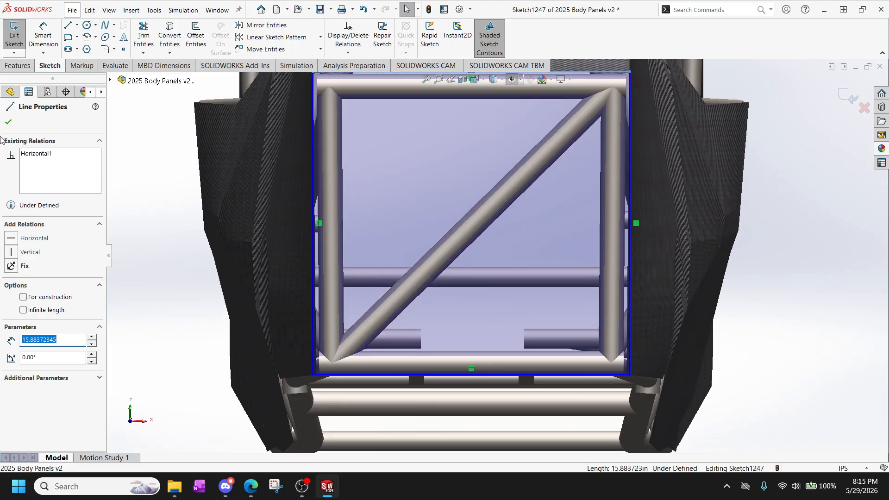
Start a sketch fillet with a 0.25 in radius and add the outline's two upper corners.
click(14, 123)
click(114, 49)
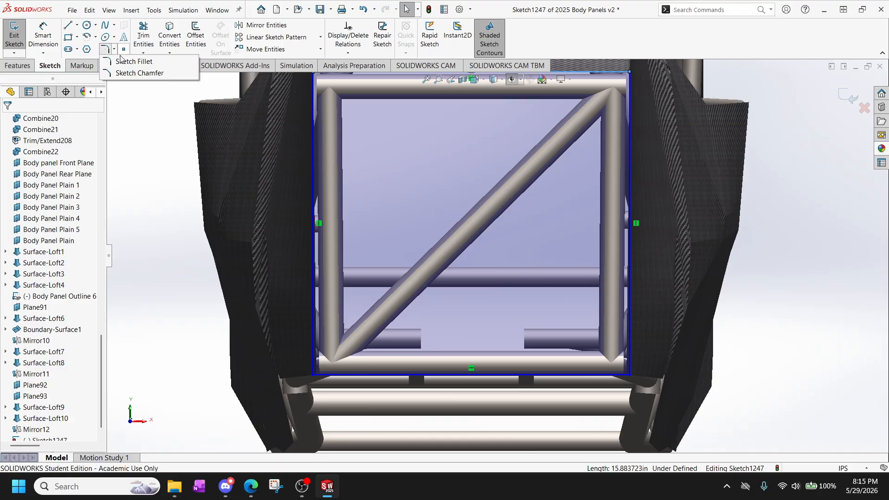
click(137, 67)
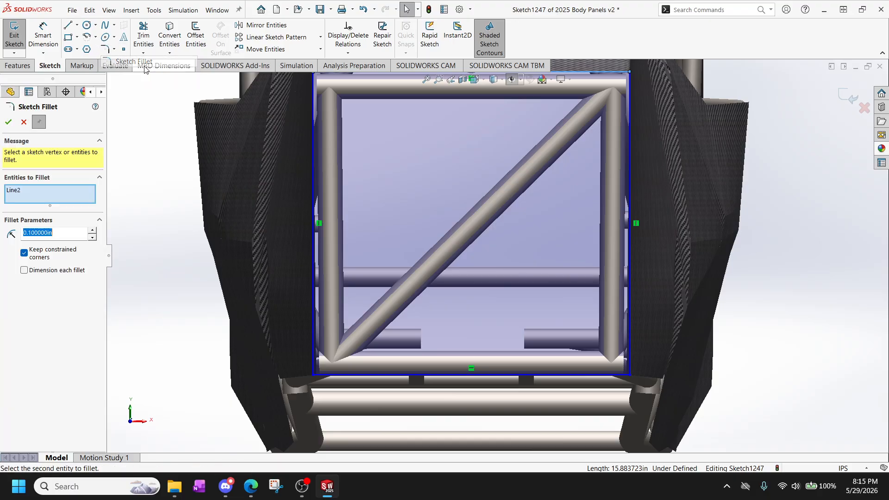
scroll(366, 170, up, 1)
scroll(482, 206, up, 3)
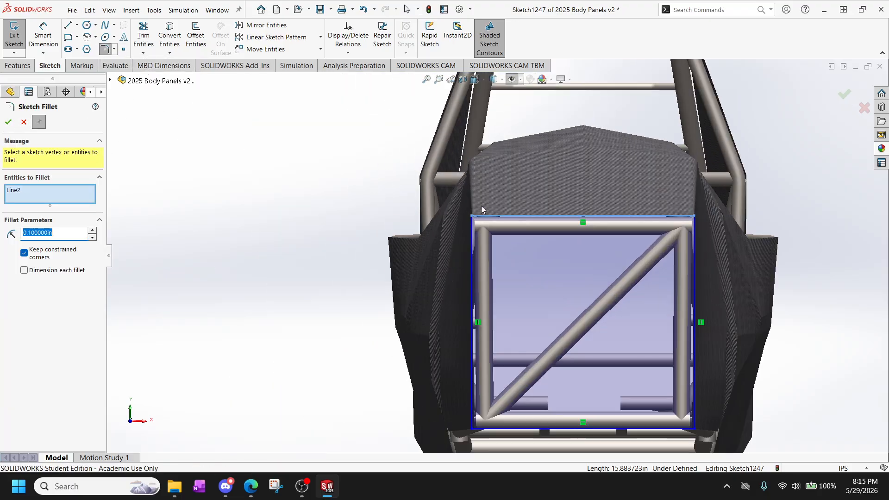
scroll(482, 206, down, 5)
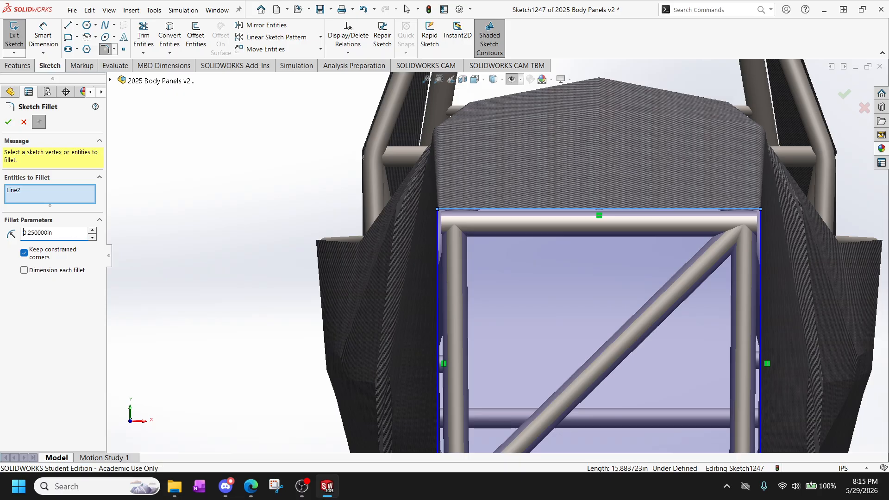
click(438, 210)
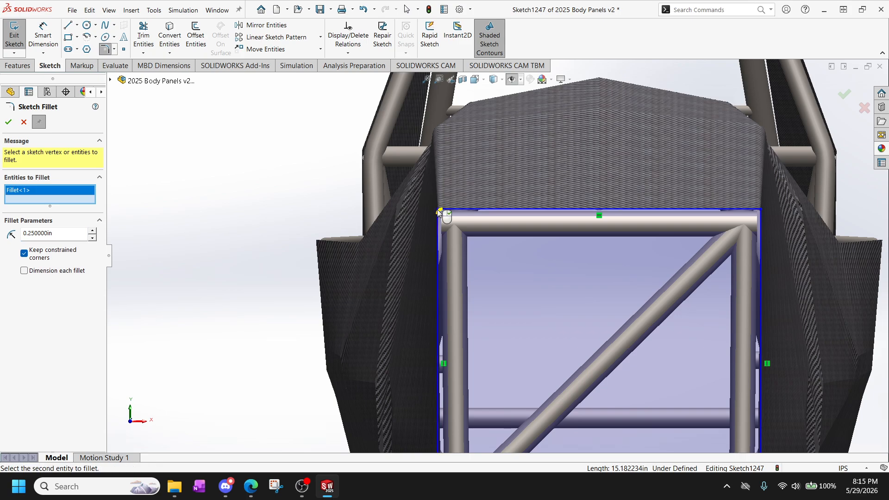
click(759, 210)
Add the outline's two lower corners to the fillet, set the radius to 0.375 in and apply it.
scroll(763, 289, up, 3)
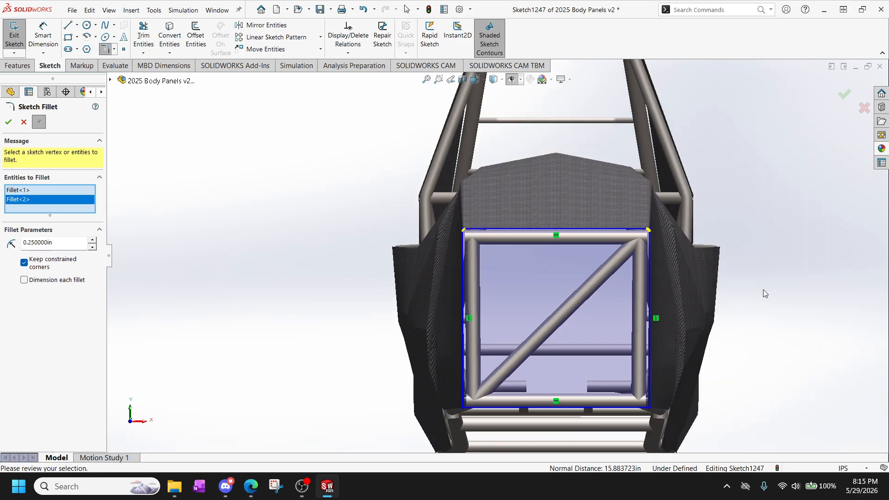
scroll(630, 356, down, 5)
click(631, 358)
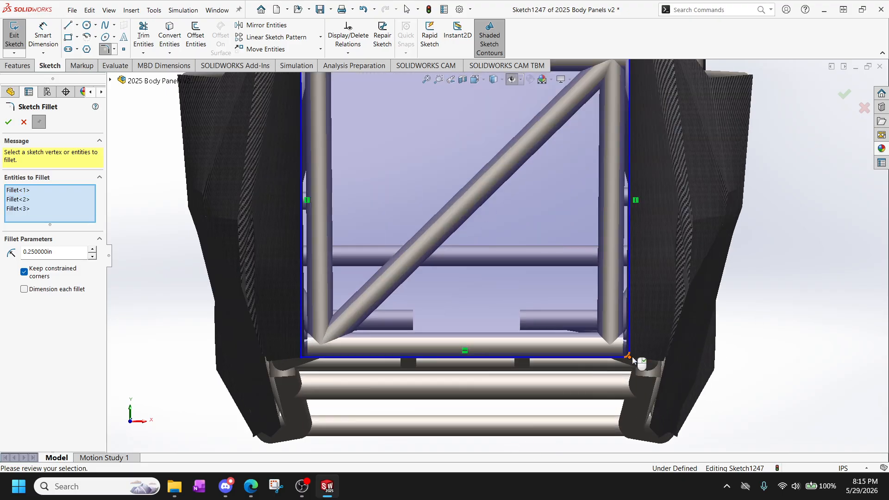
click(304, 358)
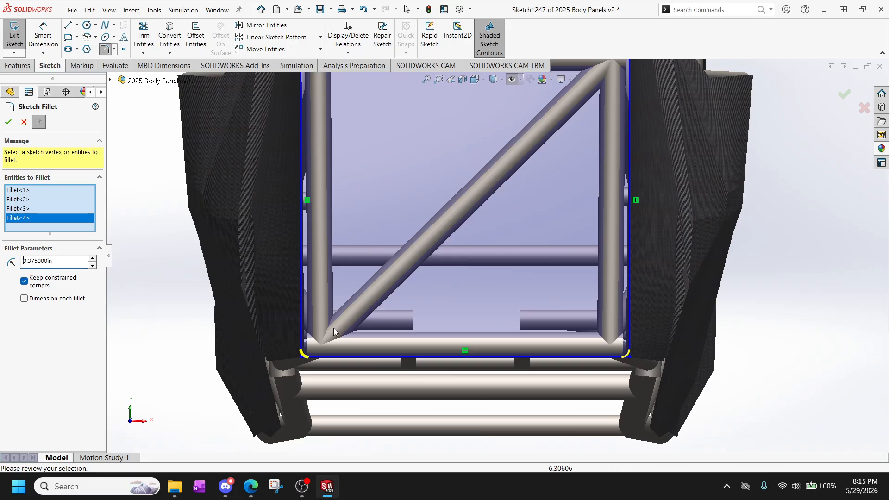
scroll(323, 363, up, 3)
scroll(358, 141, down, 3)
scroll(408, 116, down, 3)
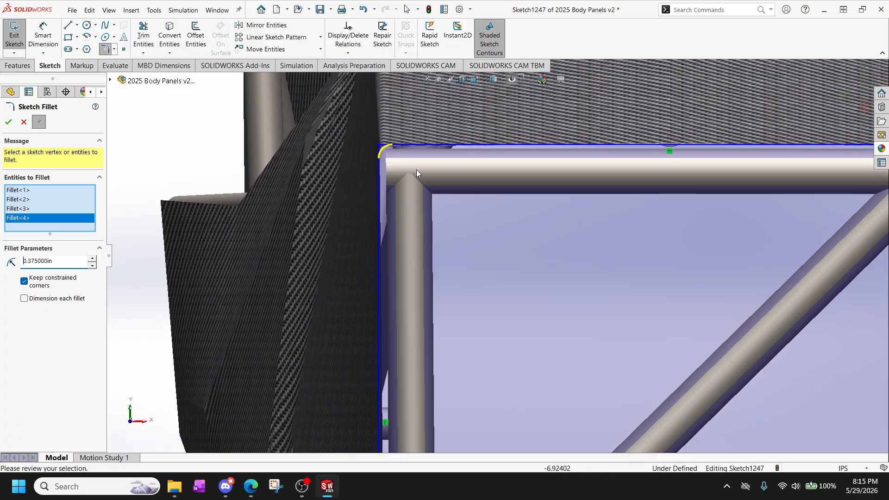
scroll(379, 131, down, 2)
scroll(463, 206, down, 2)
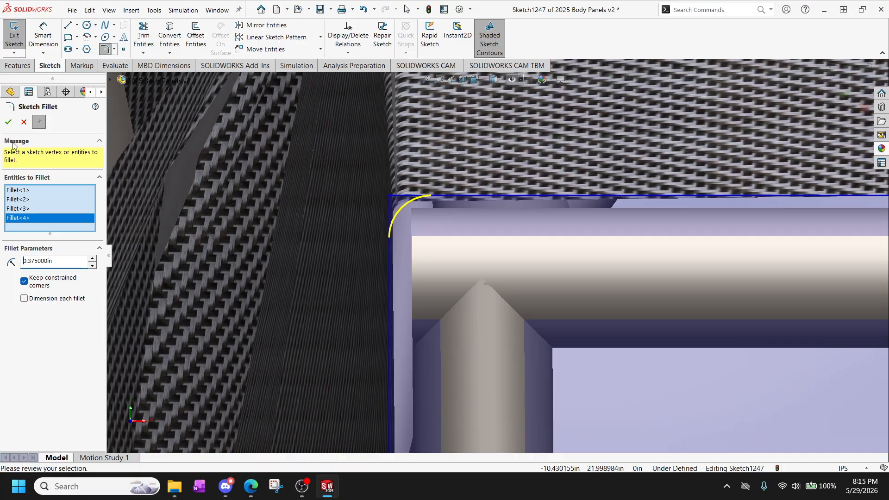
click(9, 122)
Finish the fillet command and exit the outline sketch.
scroll(472, 238, up, 8)
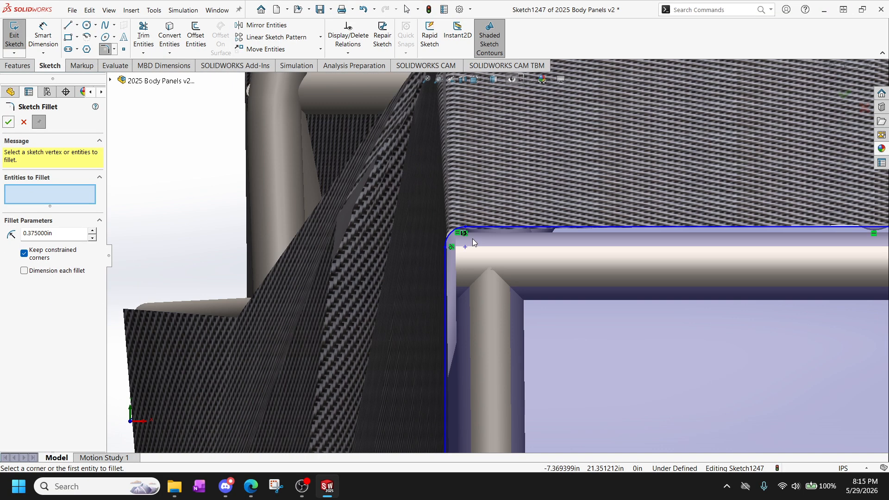
scroll(507, 301, down, 4)
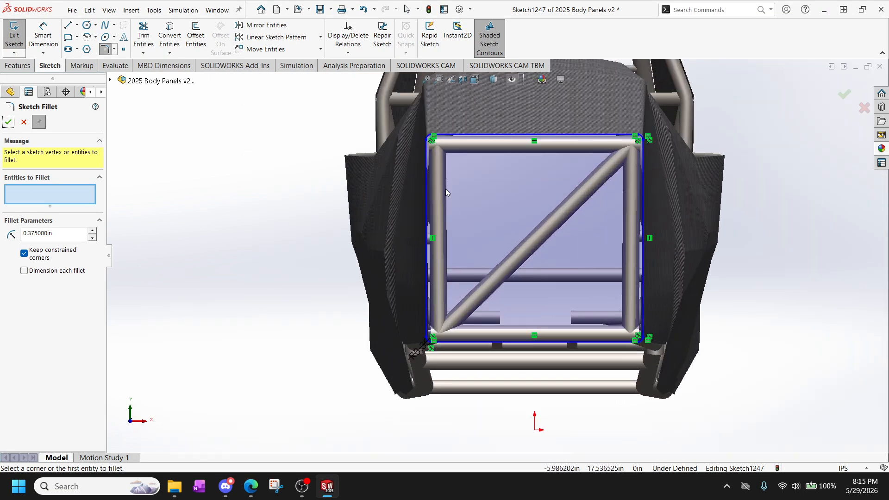
click(8, 122)
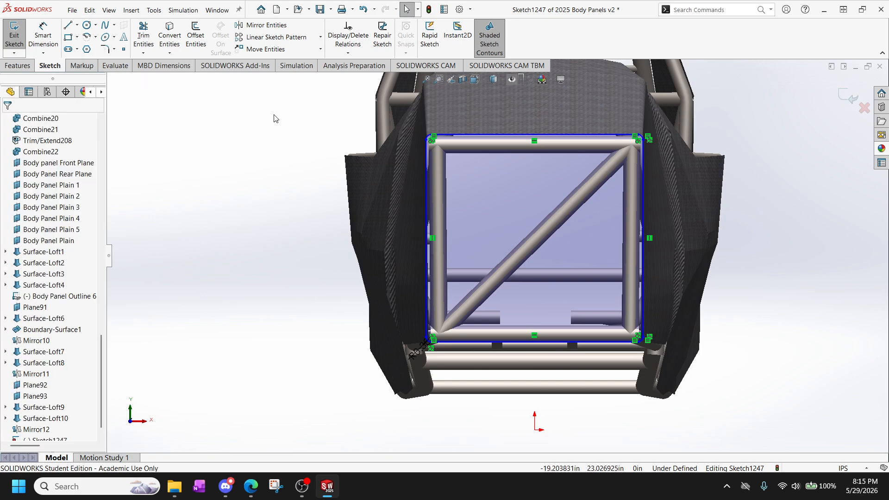
click(16, 35)
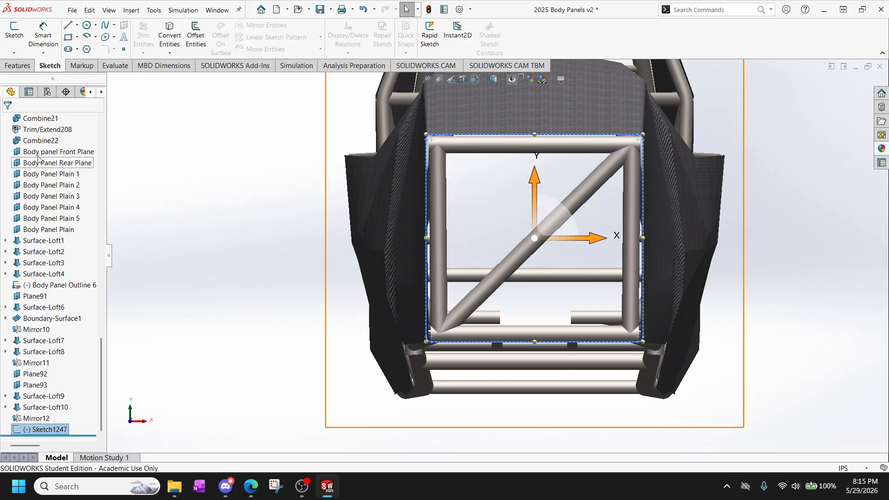
Check the Body panel Front Plane's position around the model and return to the Front view.
click(53, 152)
middle_drag(394, 220, 343, 226)
scroll(273, 223, up, 5)
scroll(274, 224, down, 3)
key(space)
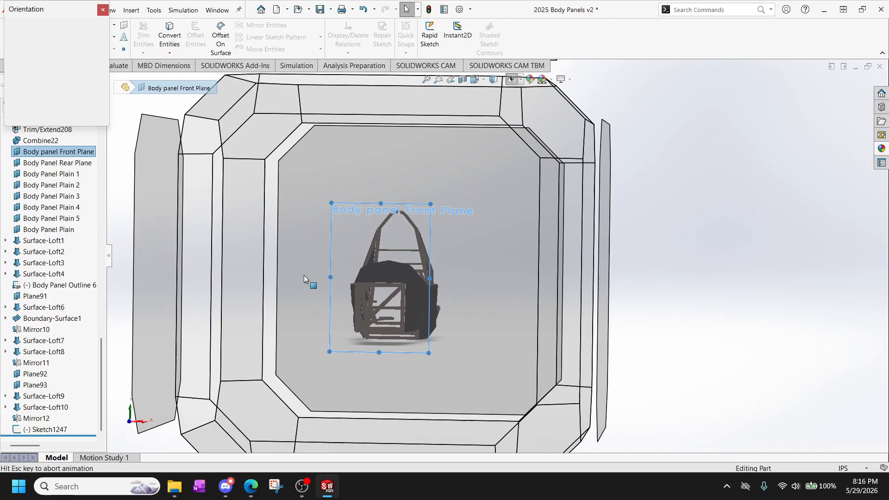
click(342, 252)
click(274, 273)
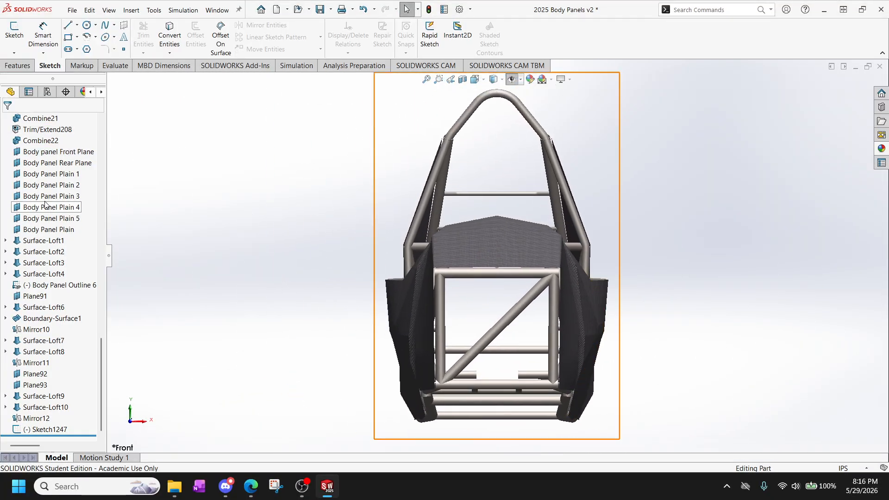
Highlight Sketch1247 and examine its rounded upper-left corner against the surrounding panels.
click(49, 429)
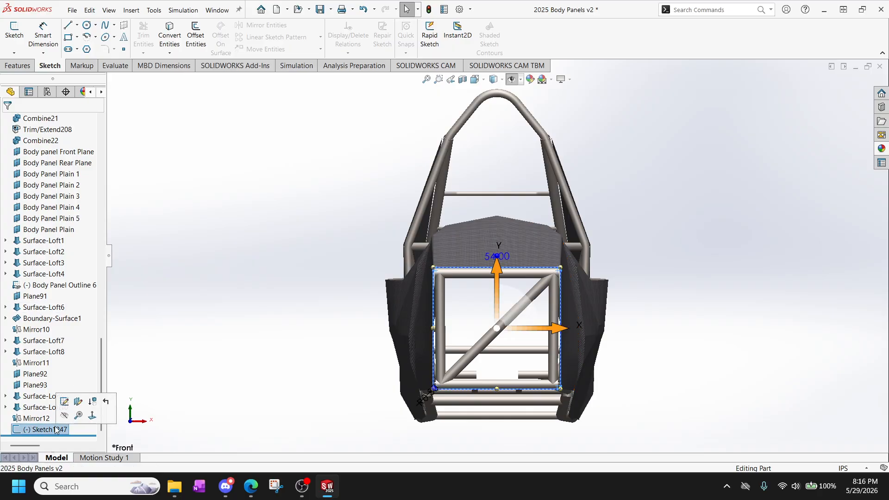
right_click(48, 429)
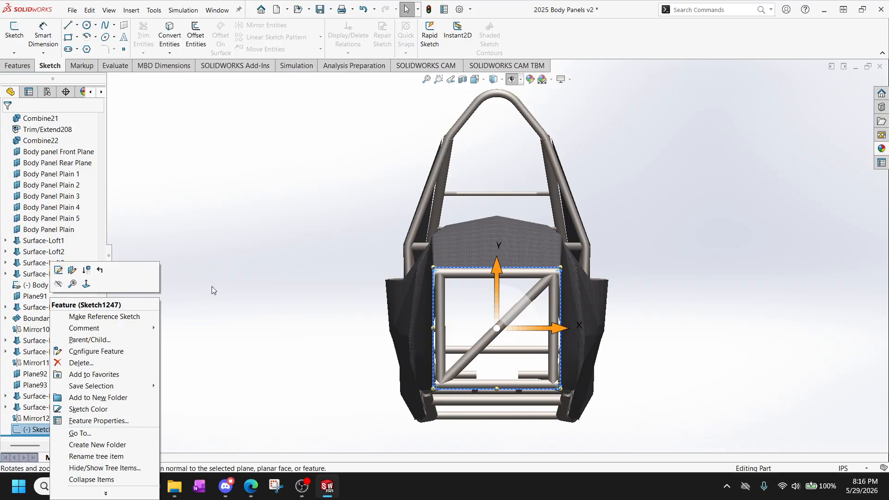
click(337, 290)
scroll(485, 263, down, 10)
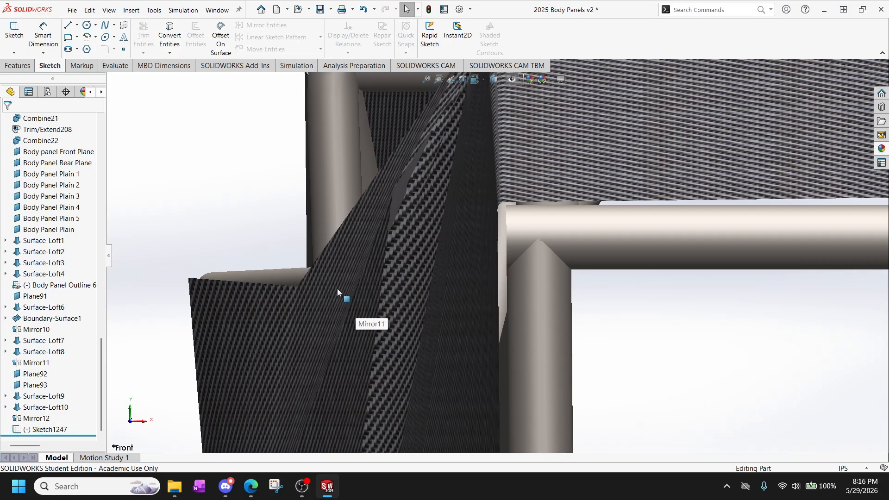
scroll(524, 204, up, 5)
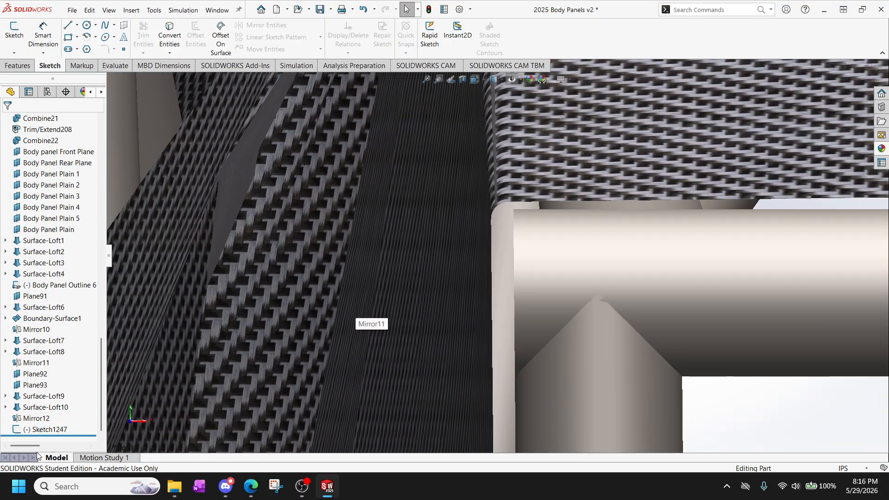
click(45, 429)
scroll(208, 190, up, 4)
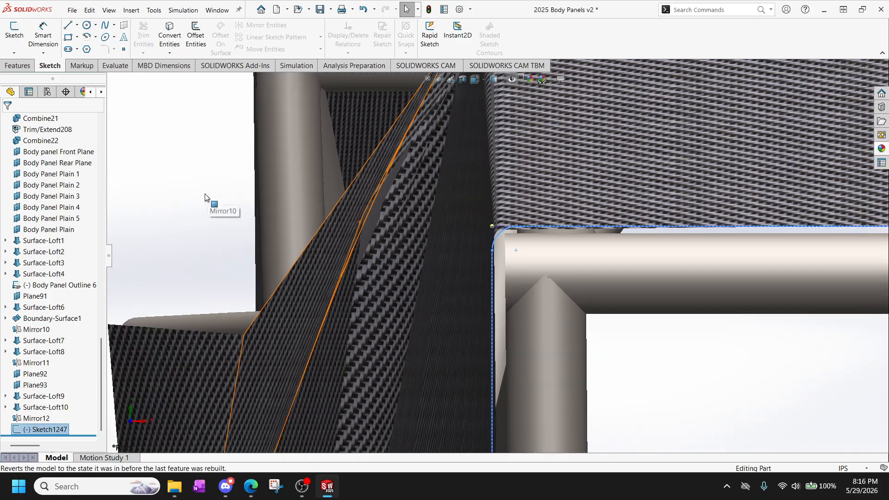
click(208, 187)
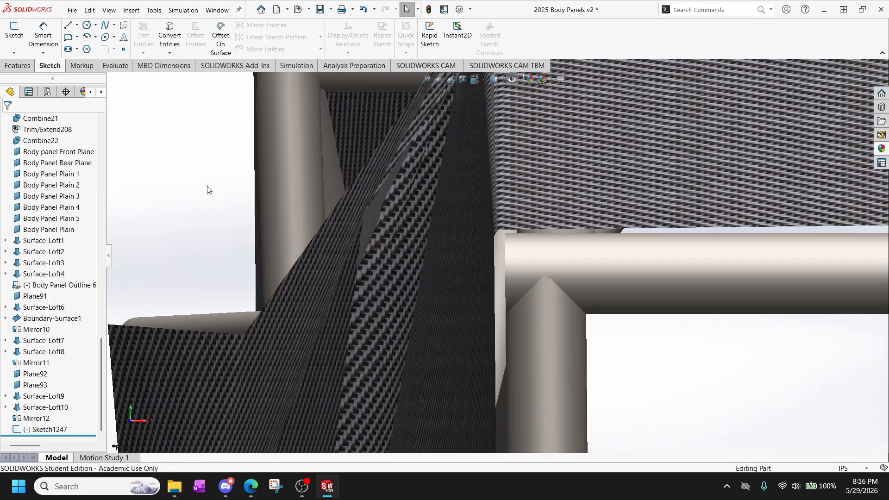
Hide the outline sketch Sketch1247 and show it again.
right_click(45, 429)
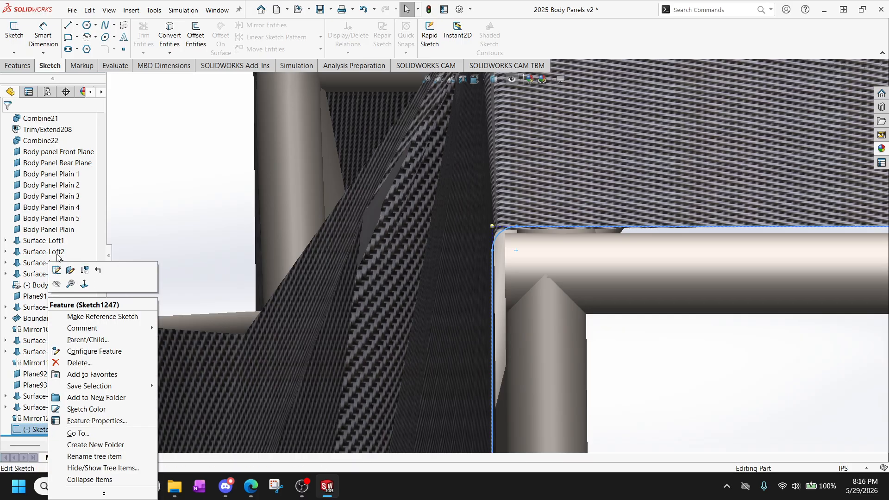
click(56, 284)
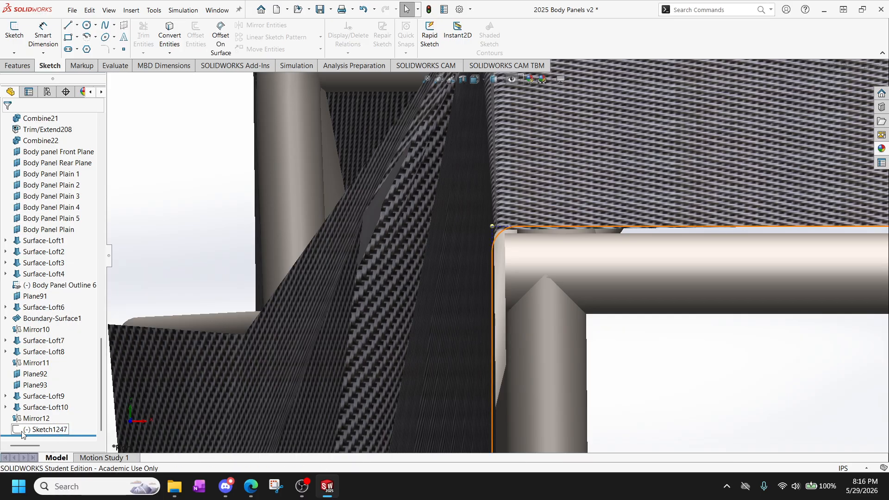
right_click(27, 430)
click(36, 283)
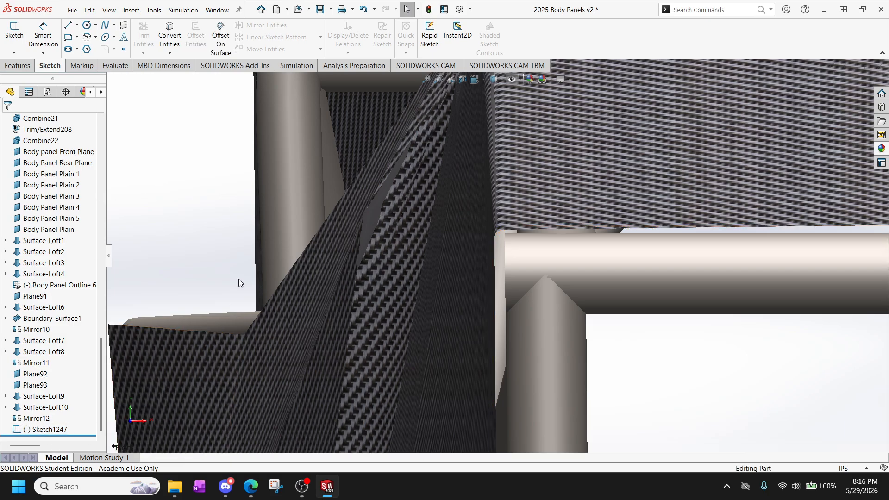
Examine the nose of the body and its front frame opening from the front, at an angle and from the side.
scroll(342, 307, up, 3)
scroll(346, 308, up, 12)
scroll(578, 347, down, 4)
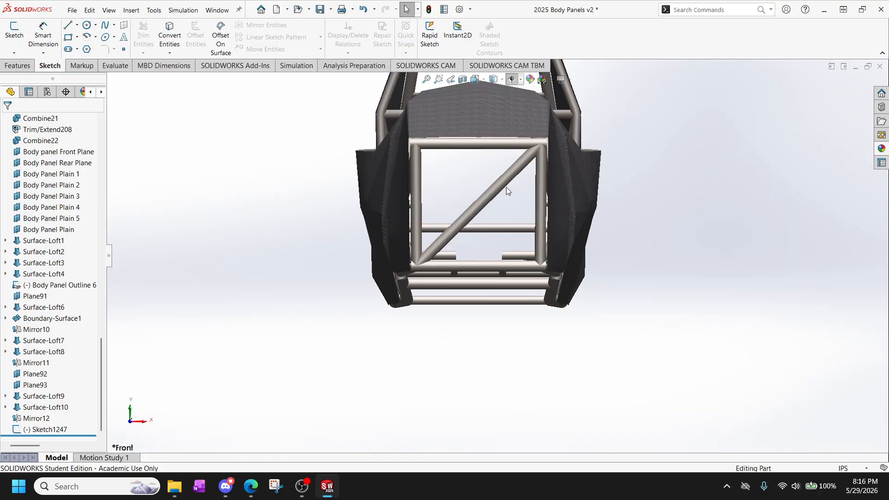
scroll(507, 178, up, 4)
scroll(507, 176, down, 5)
middle_drag(505, 174, 347, 253)
scroll(329, 263, down, 3)
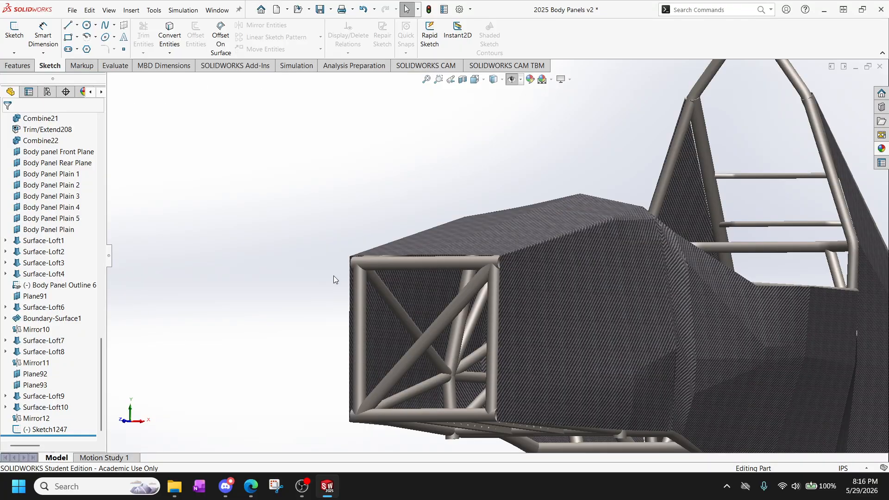
middle_drag(453, 272, 394, 261)
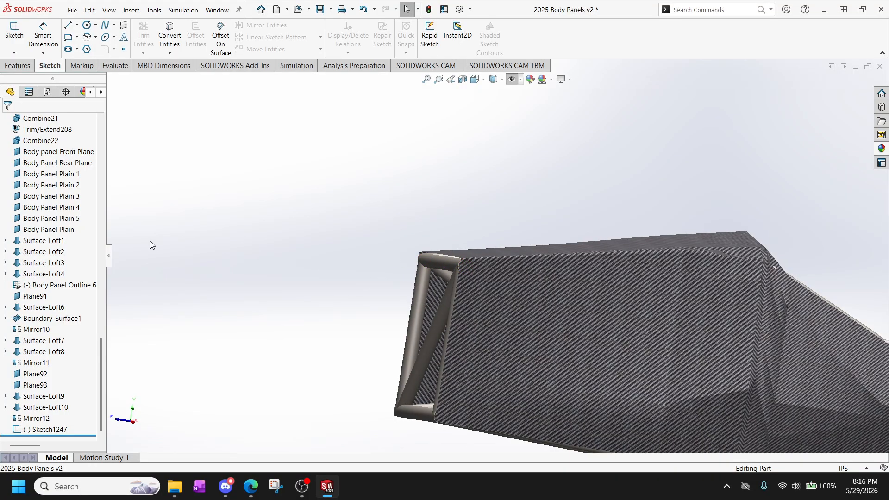
Select the Body panel Front Plane and inspect its position against the nose of the body from the side.
click(57, 151)
middle_drag(319, 321, 330, 219)
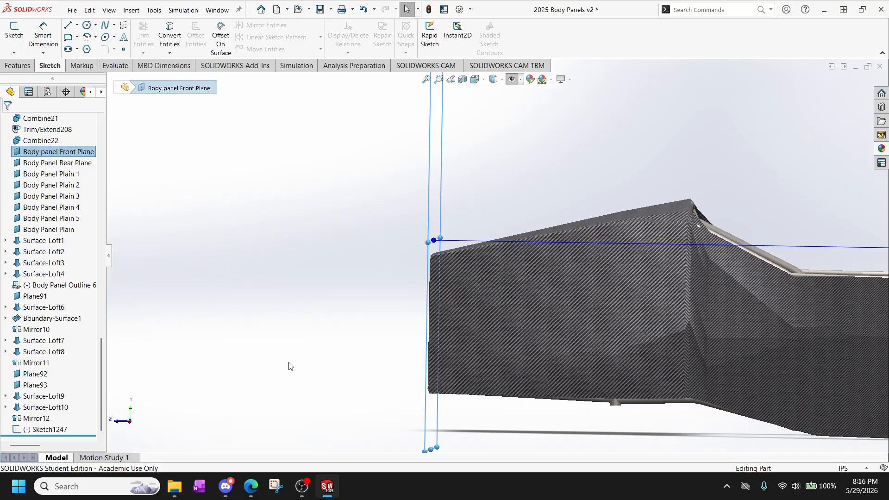
middle_drag(289, 367, 394, 300)
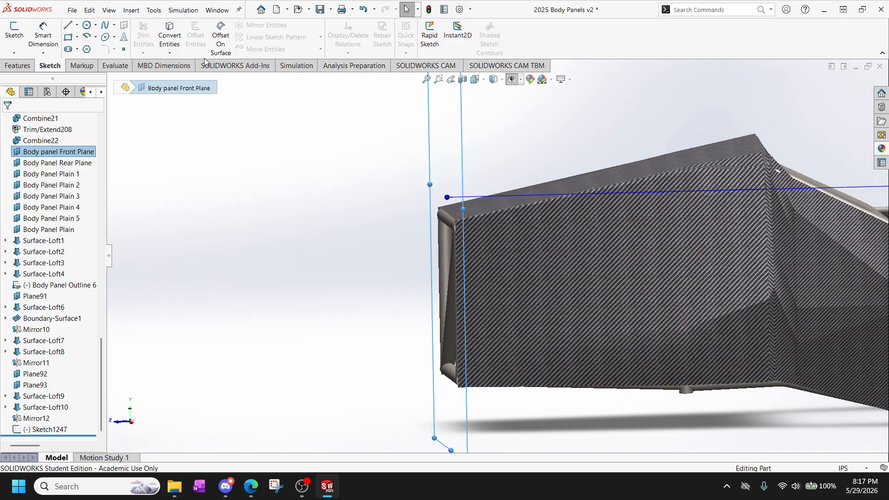
Create a reference plane offset 8 in forward from the Body panel Front Plane.
click(6, 68)
click(427, 40)
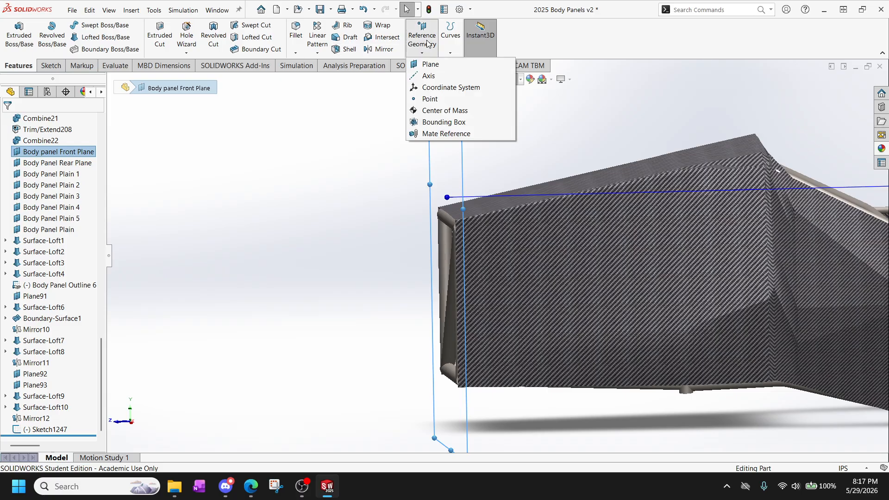
click(441, 64)
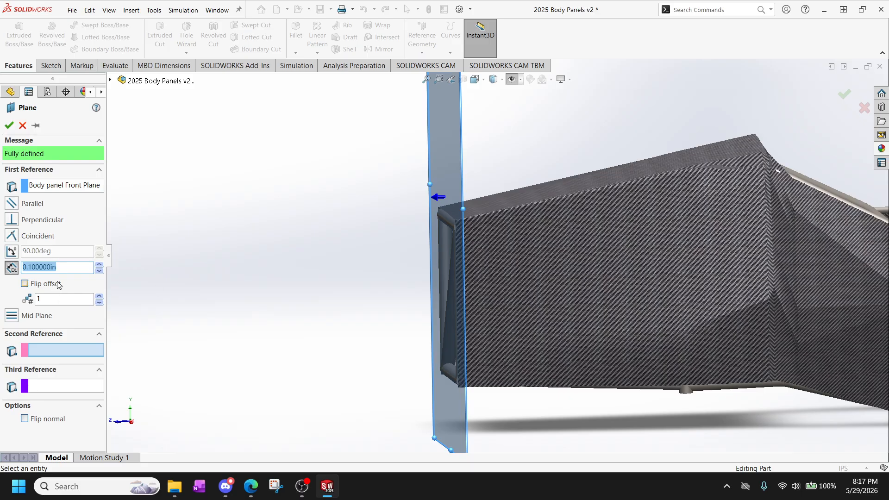
text(8)
key(Return)
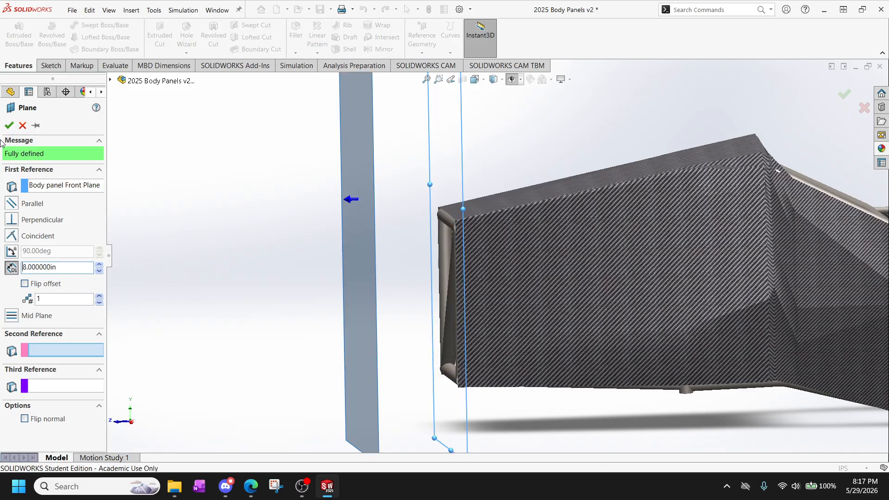
click(11, 125)
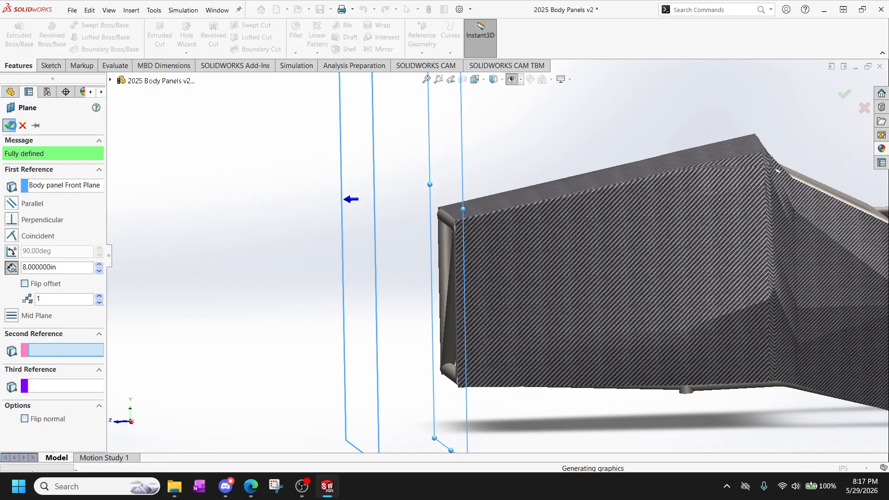
Examine the new offset plane from the front against the body panels and frame.
middle_drag(127, 240, 334, 245)
key(space)
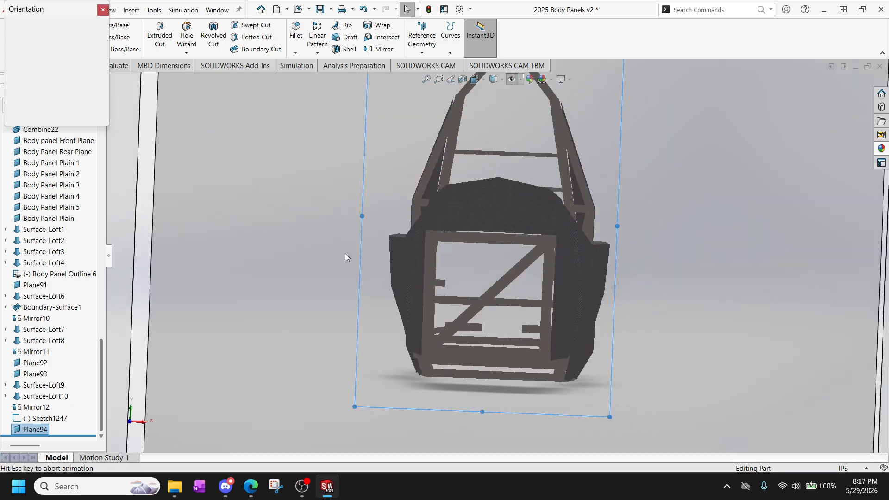
click(410, 296)
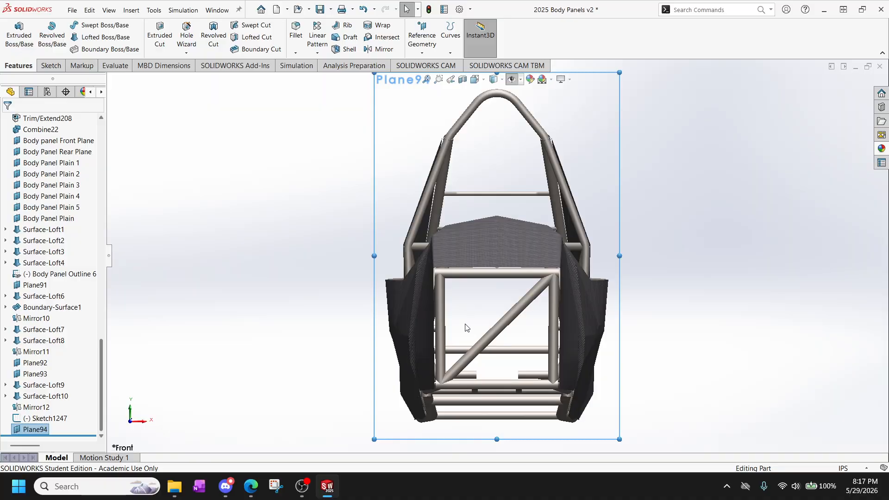
scroll(465, 323, down, 2)
scroll(465, 323, up, 2)
scroll(509, 312, up, 1)
scroll(556, 225, down, 1)
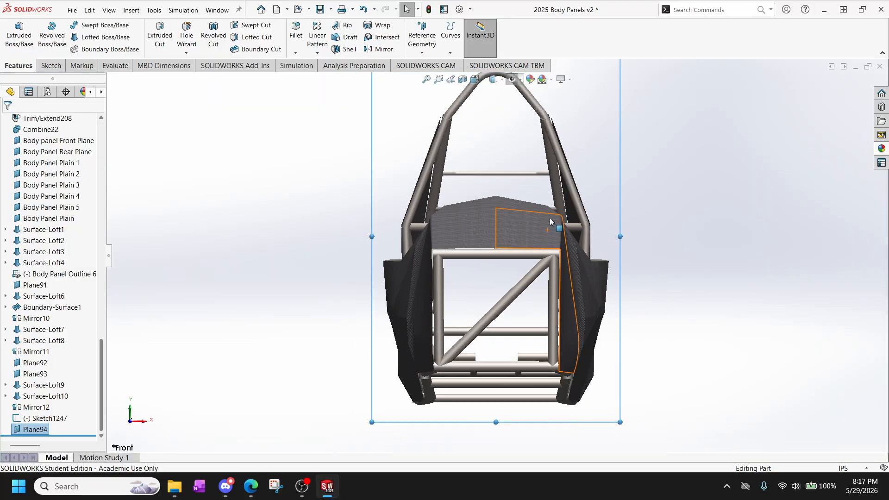
scroll(505, 137, down, 1)
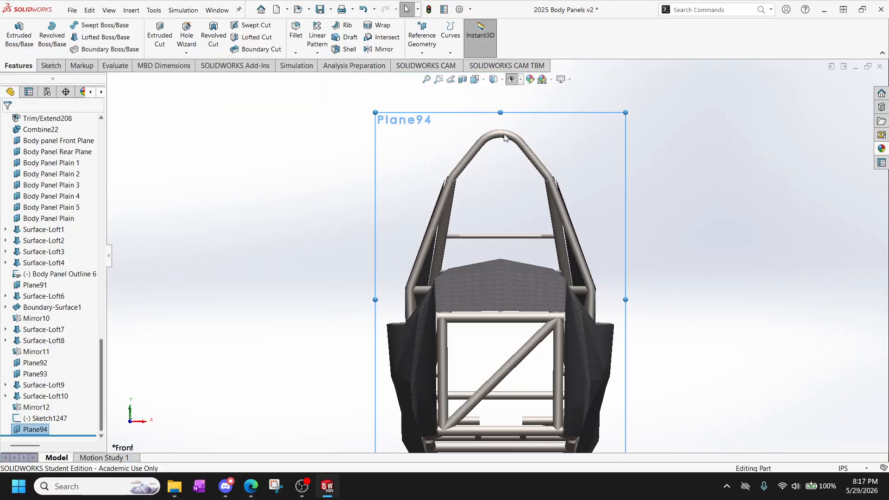
scroll(496, 257, up, 1)
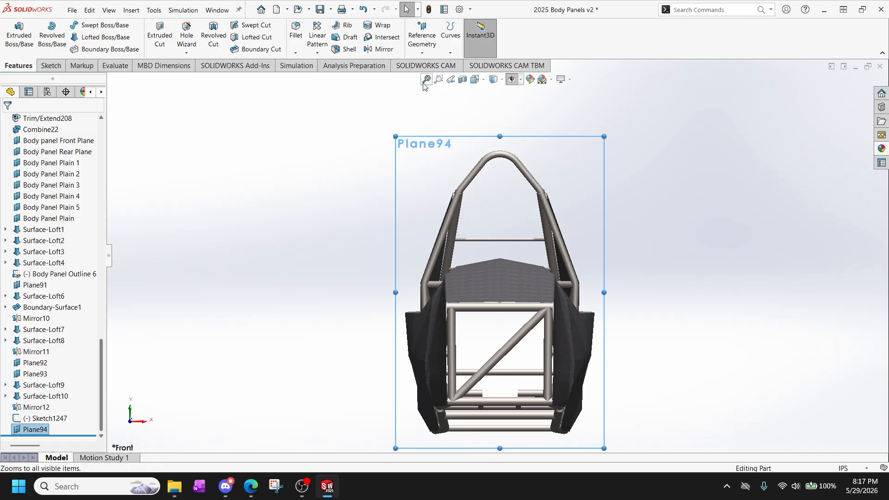
click(109, 10)
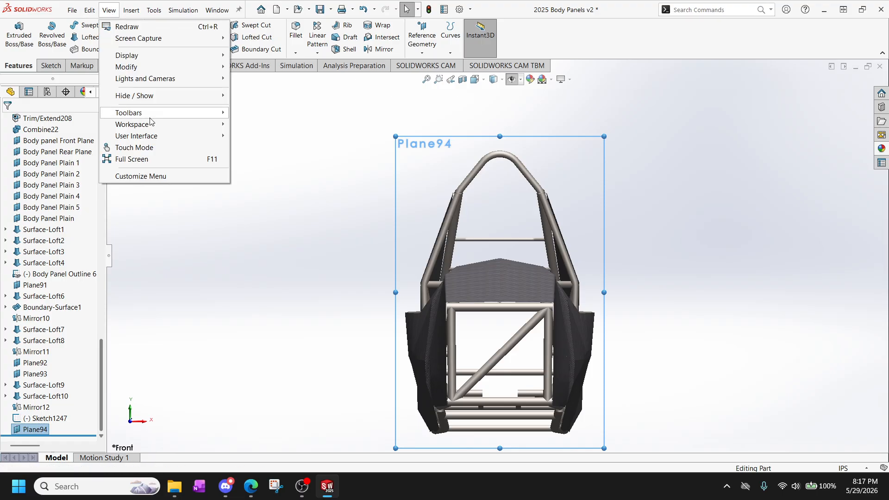
mouse_move(163, 127)
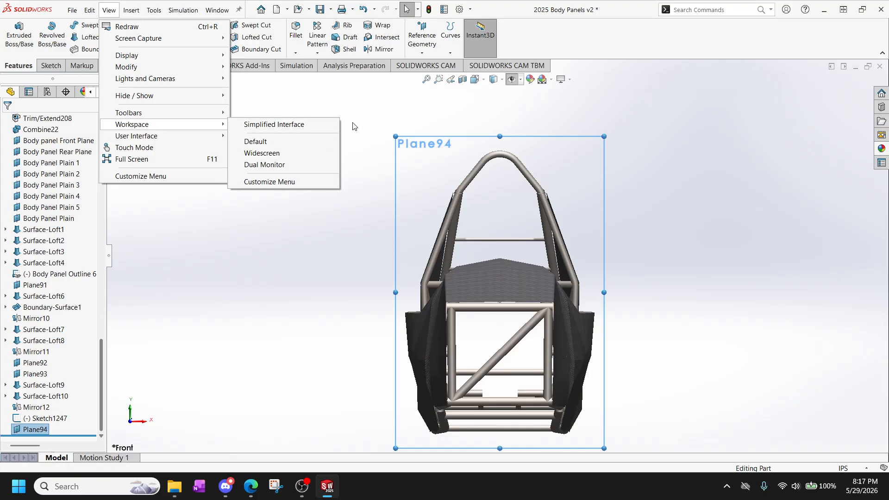
click(259, 165)
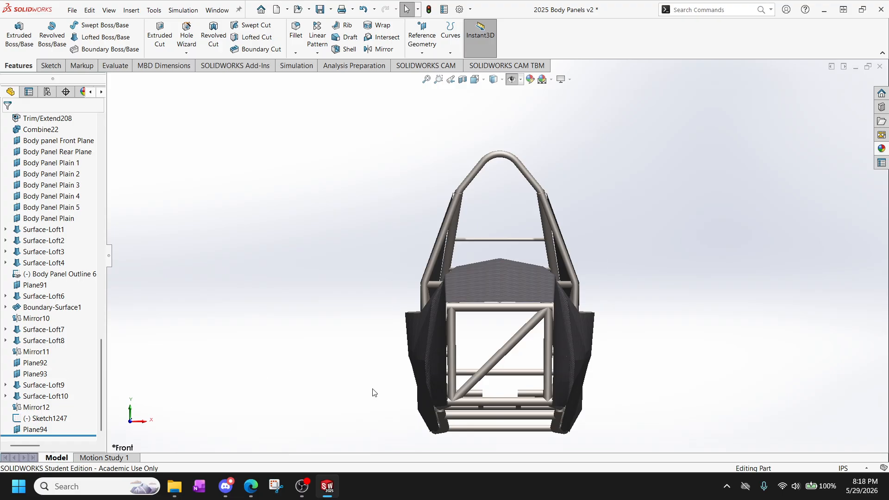
Rename the new offset plane as "Nosecone Mid Plane vert".
click(56, 434)
click(39, 429)
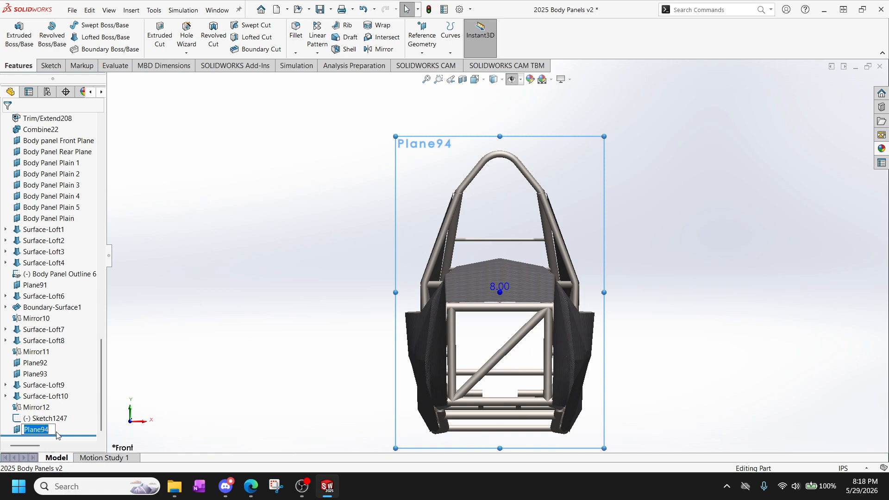
text(No)
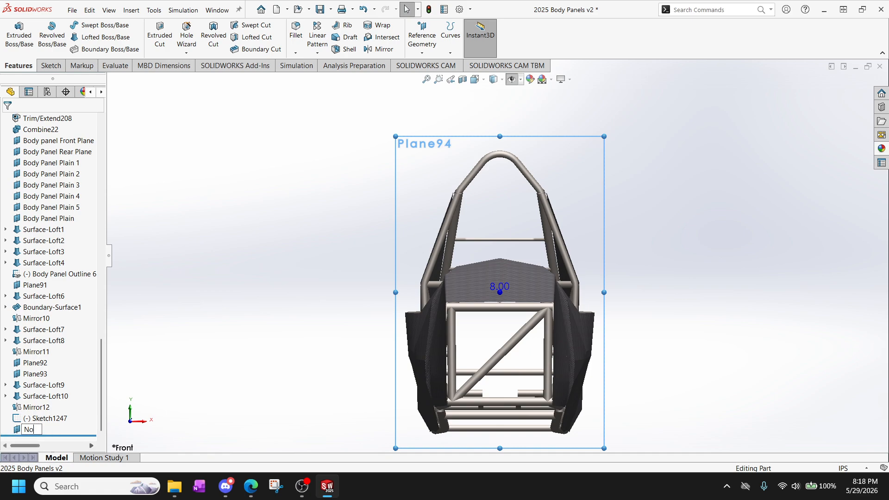
text(se)
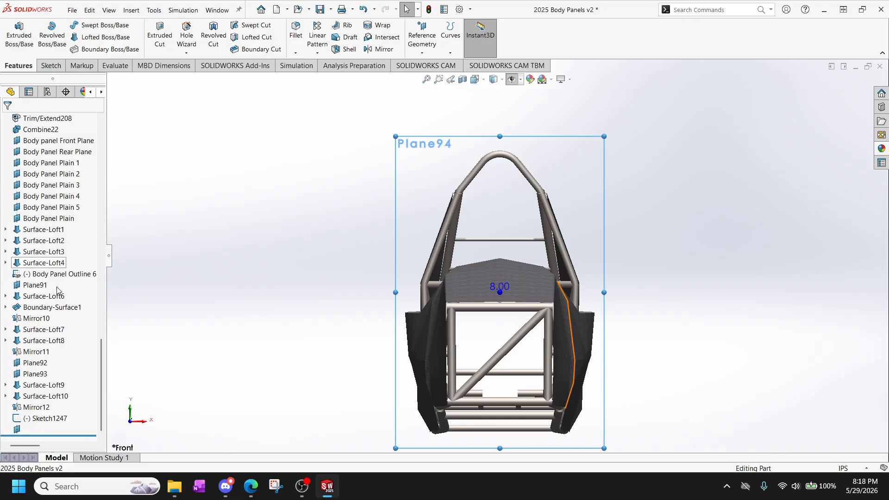
key(Return)
scroll(40, 318, up, 8)
scroll(40, 318, down, 8)
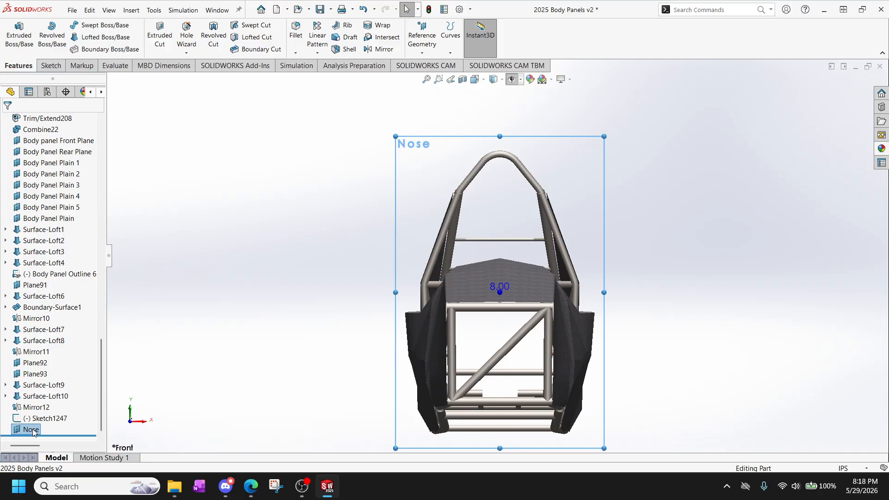
click(31, 429)
click(42, 429)
text(cone Mid)
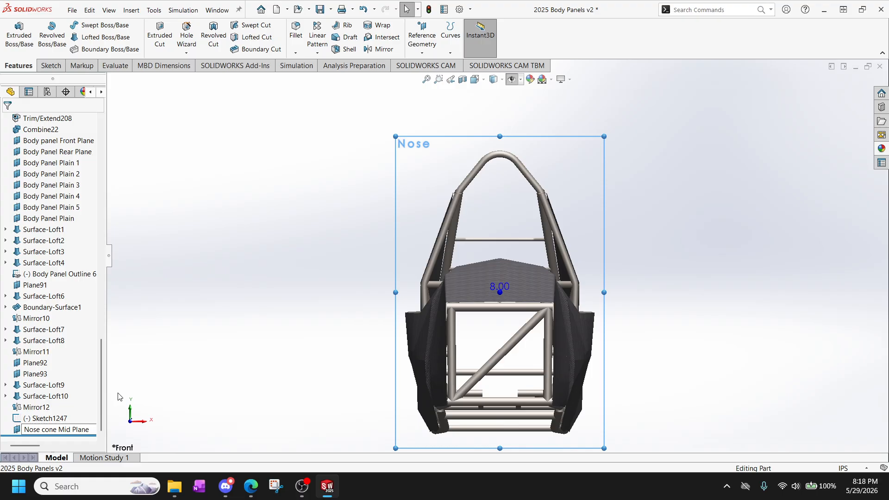
text(Plane vert)
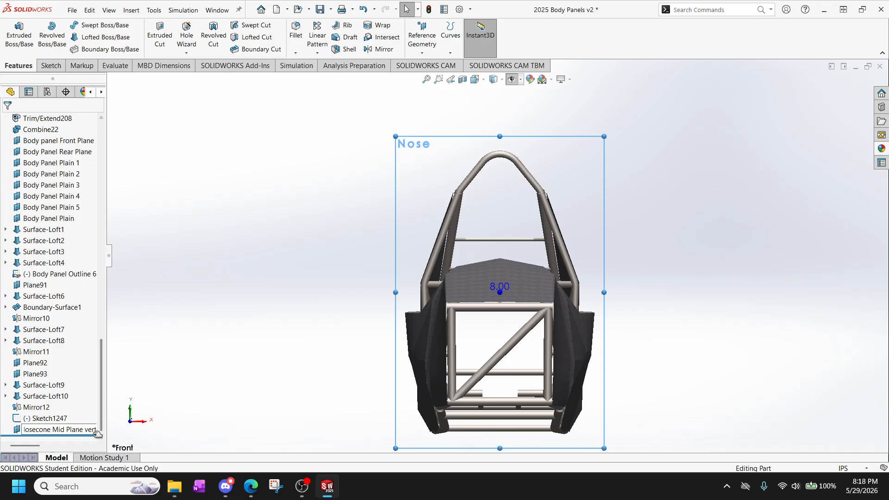
key(Return)
click(218, 388)
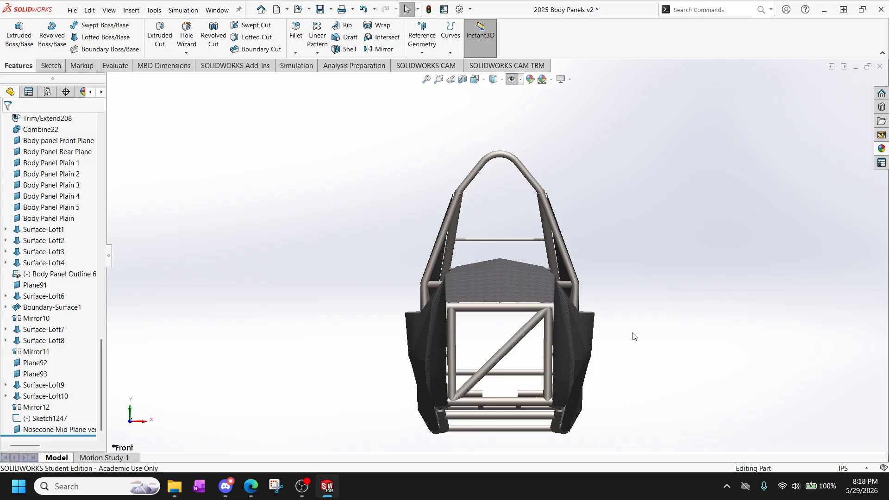
click(65, 431)
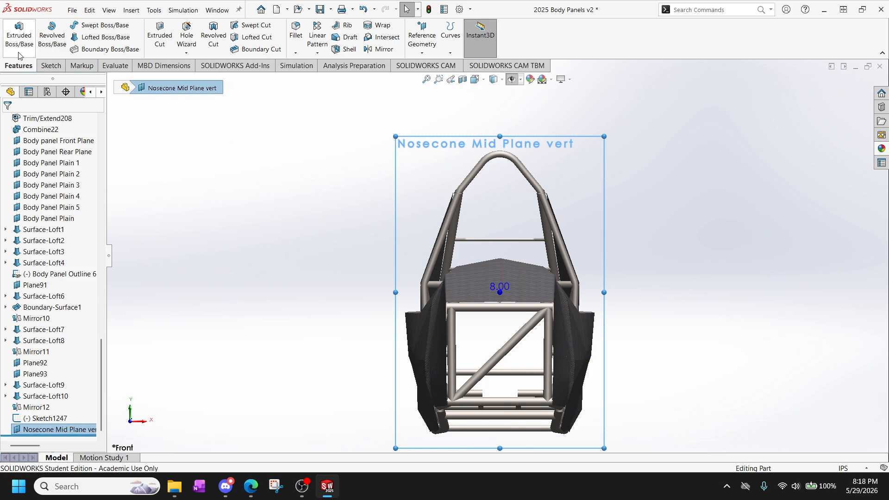
click(52, 67)
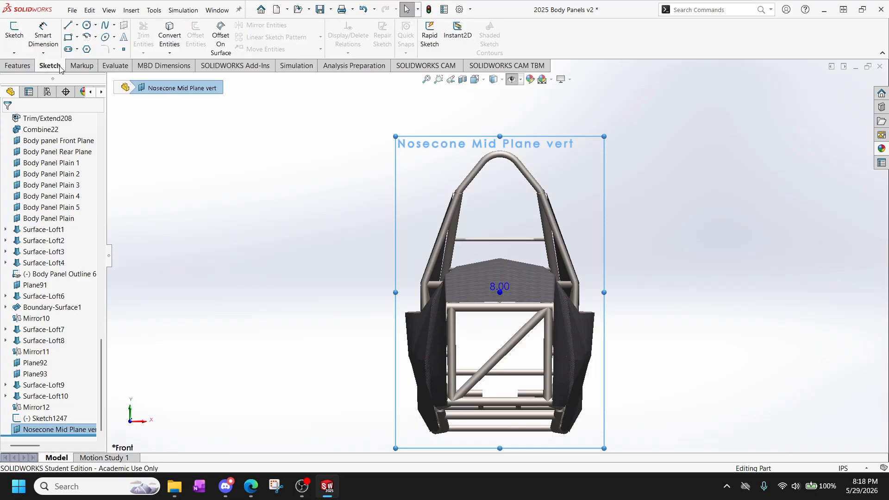
click(19, 40)
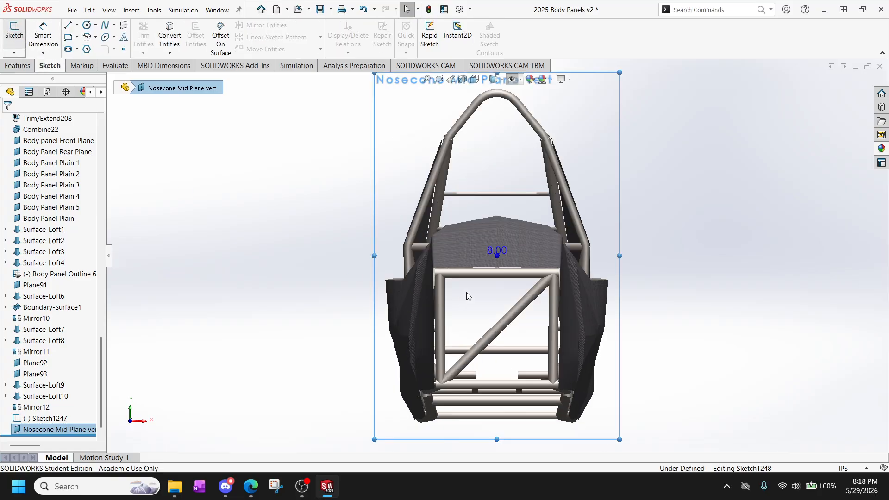
scroll(490, 388, down, 5)
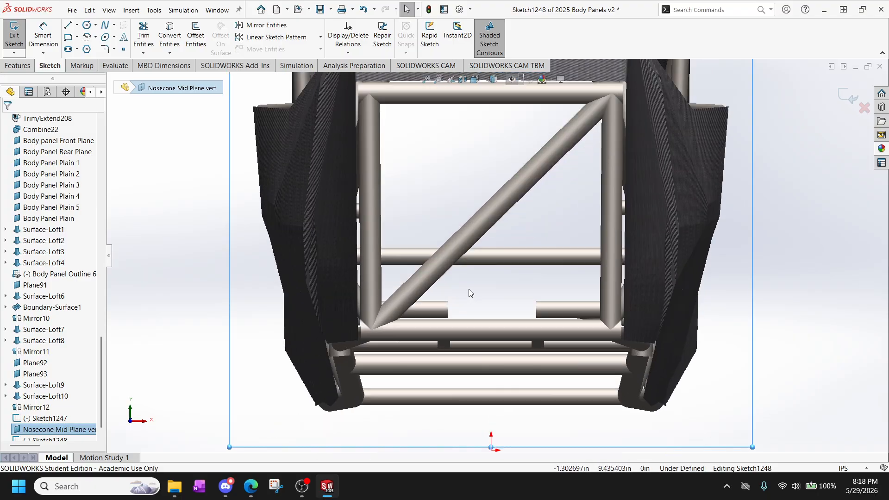
scroll(463, 286, up, 4)
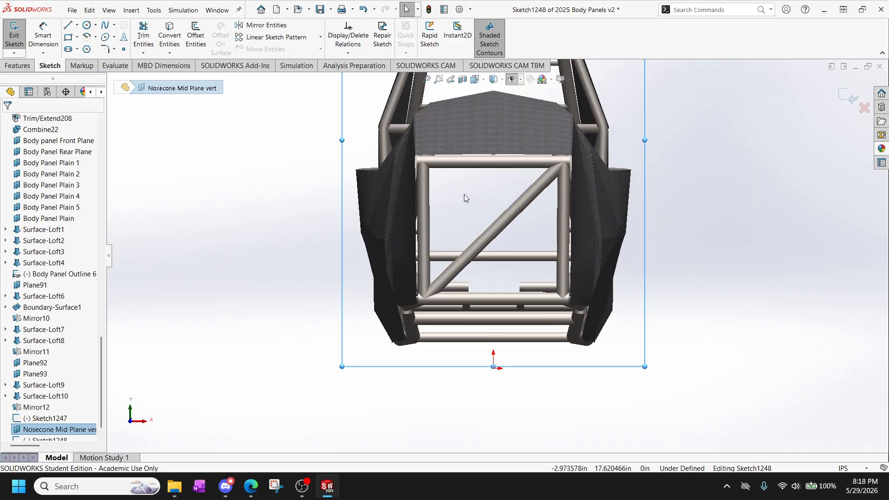
scroll(464, 193, down, 3)
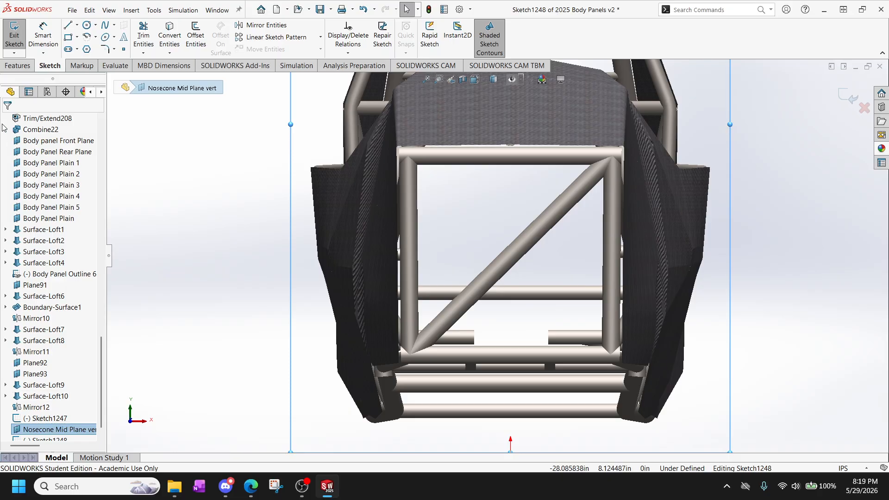
click(15, 29)
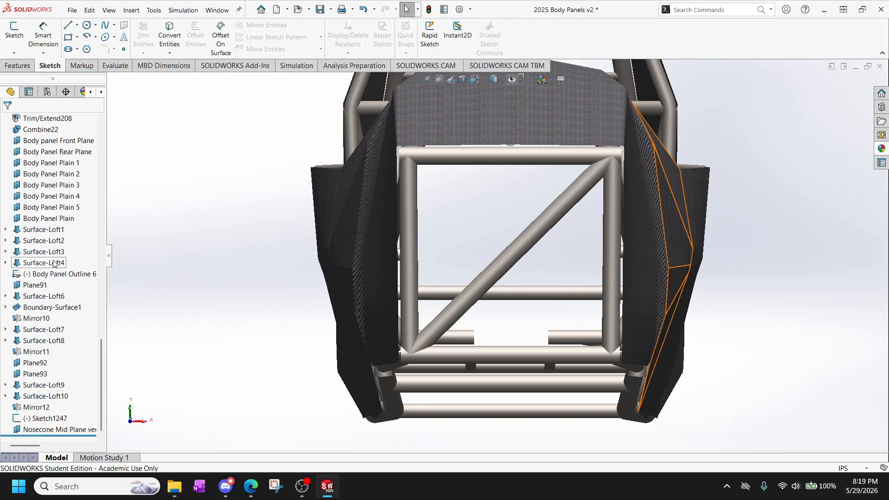
Find the part's default planes in the feature tree and select the Right Plane.
scroll(53, 260, up, 2)
scroll(54, 263, up, 9)
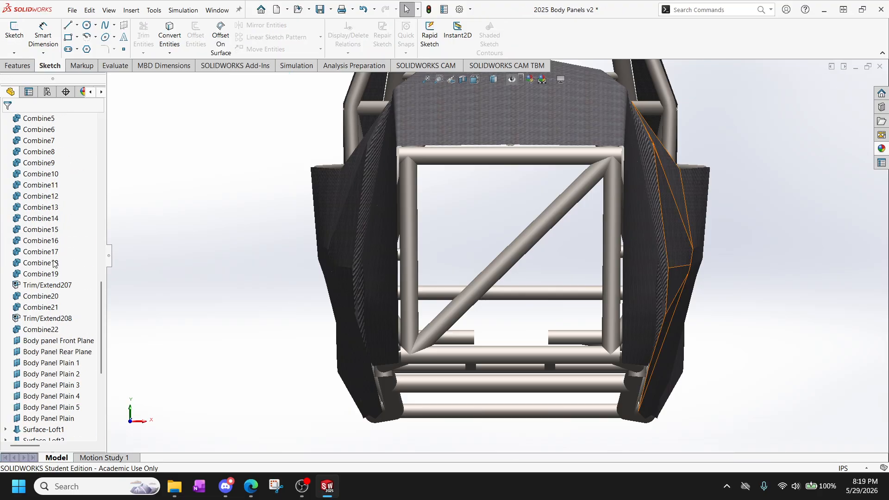
scroll(53, 263, up, 10)
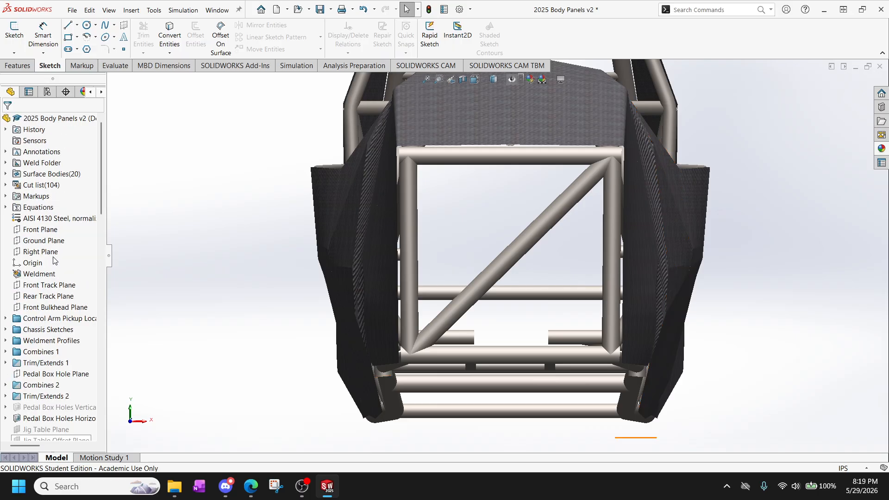
click(39, 229)
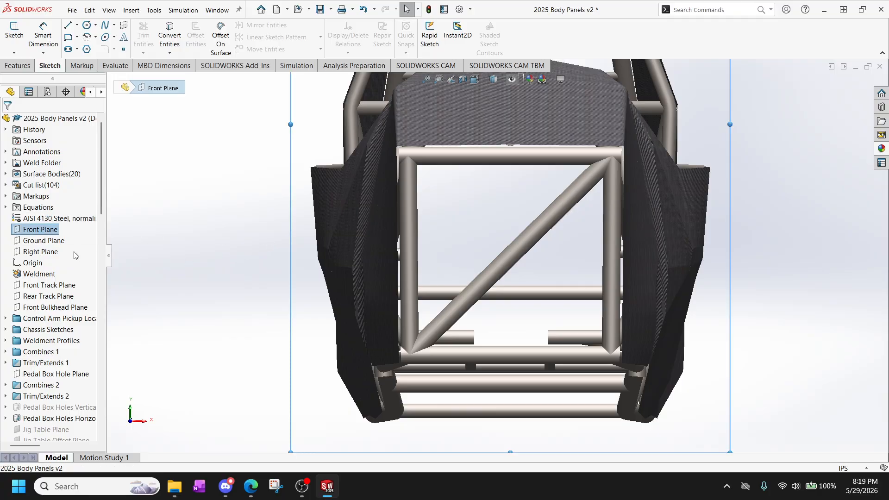
click(39, 251)
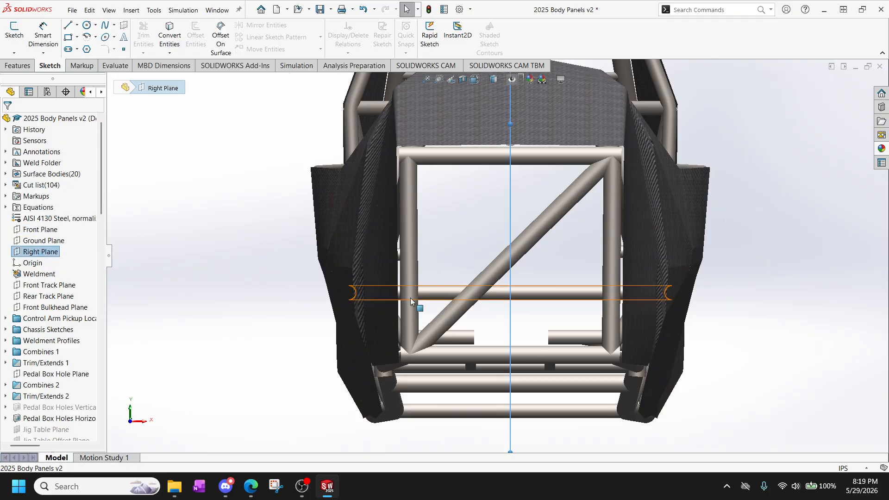
Inspect the Right Plane against the nose from several angles and orient the view square to the body's side.
scroll(463, 291, down, 2)
scroll(463, 260, up, 5)
scroll(463, 245, up, 1)
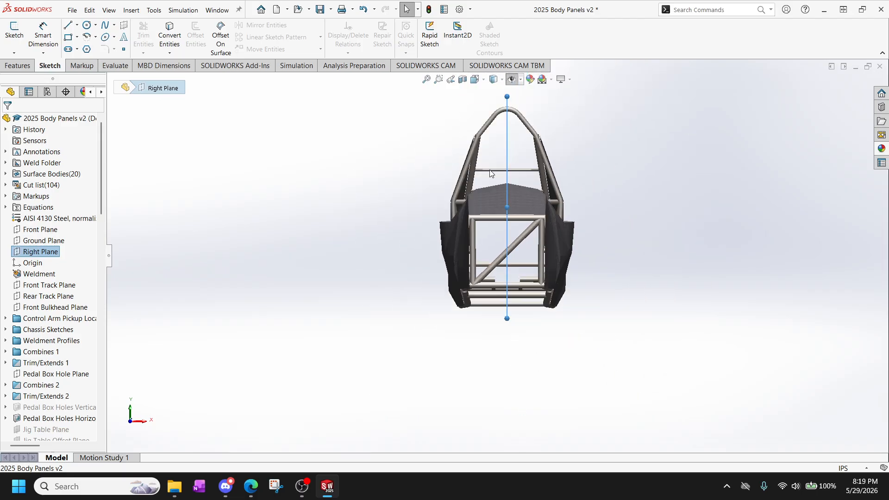
scroll(485, 159, down, 3)
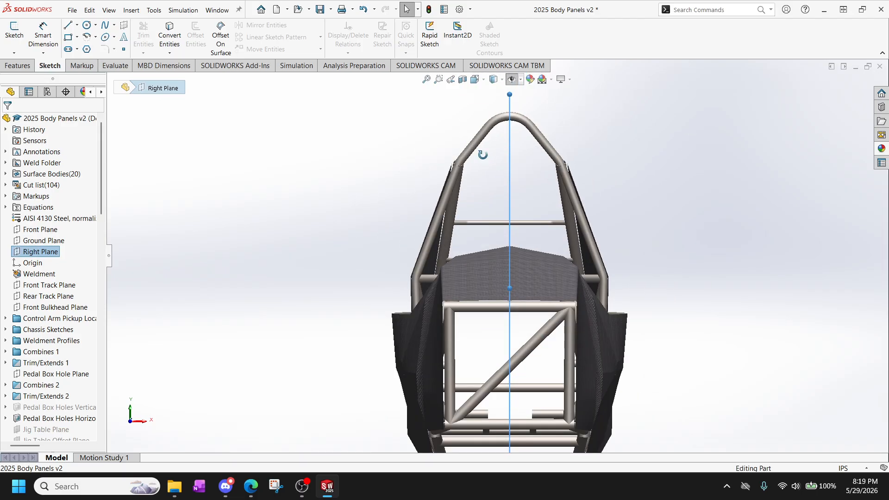
middle_drag(482, 153, 389, 171)
scroll(392, 169, up, 3)
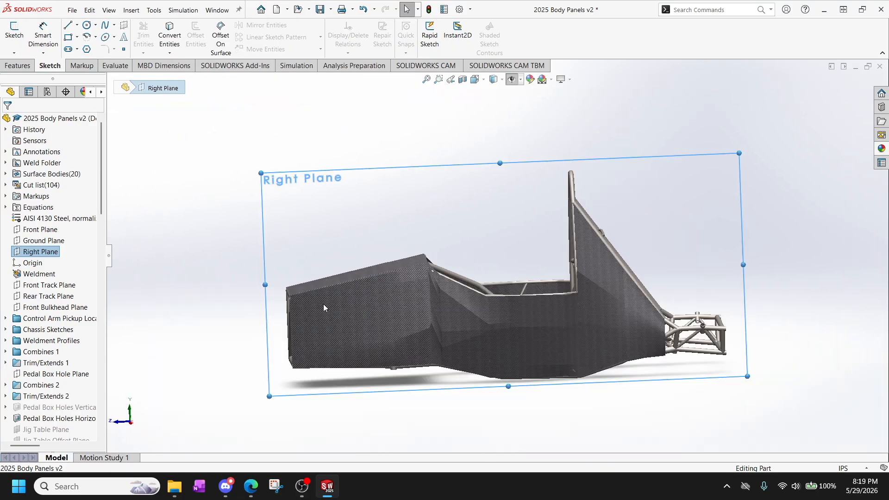
scroll(317, 194, up, 2)
scroll(279, 312, down, 5)
scroll(341, 253, down, 2)
mouse_move(354, 237)
middle_down()
mouse_move(360, 224)
mouse_move(349, 246)
middle_up()
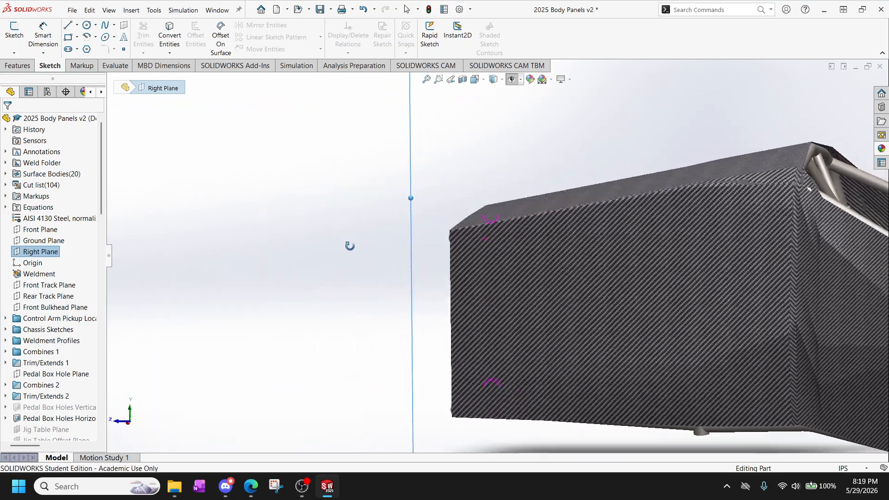
key(space)
click(355, 269)
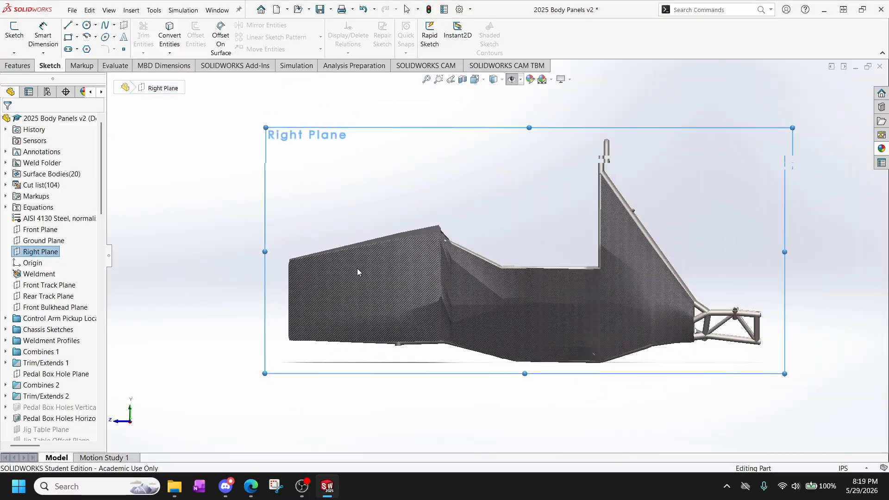
Start a sketch on the Right Plane and draw a three-point spline curving forward from the body's upper front corner.
click(11, 36)
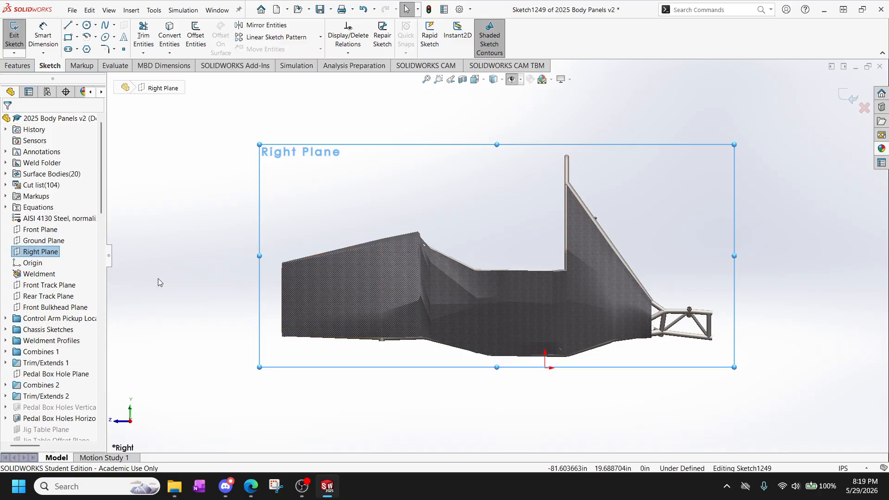
scroll(241, 271, down, 3)
scroll(64, 319, down, 20)
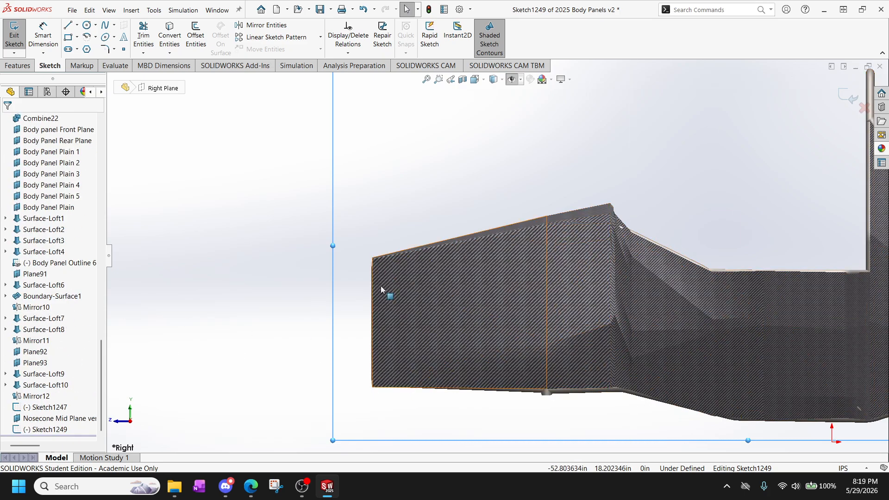
scroll(365, 260, down, 3)
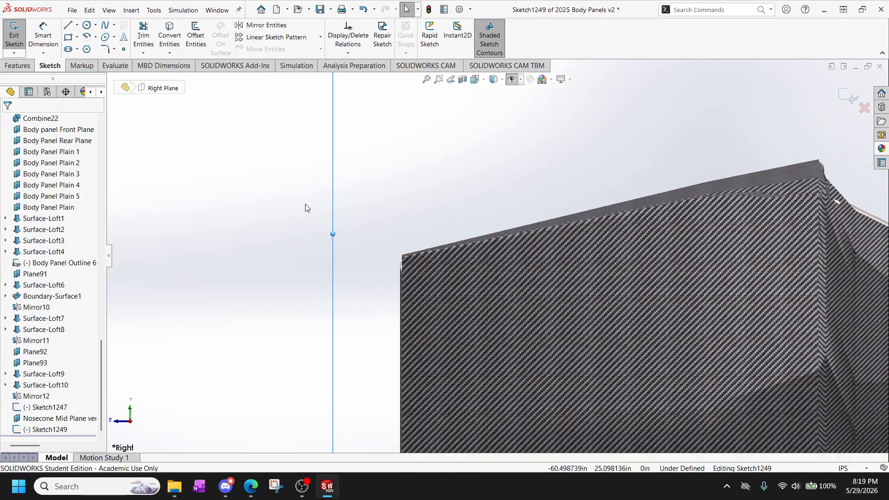
click(105, 24)
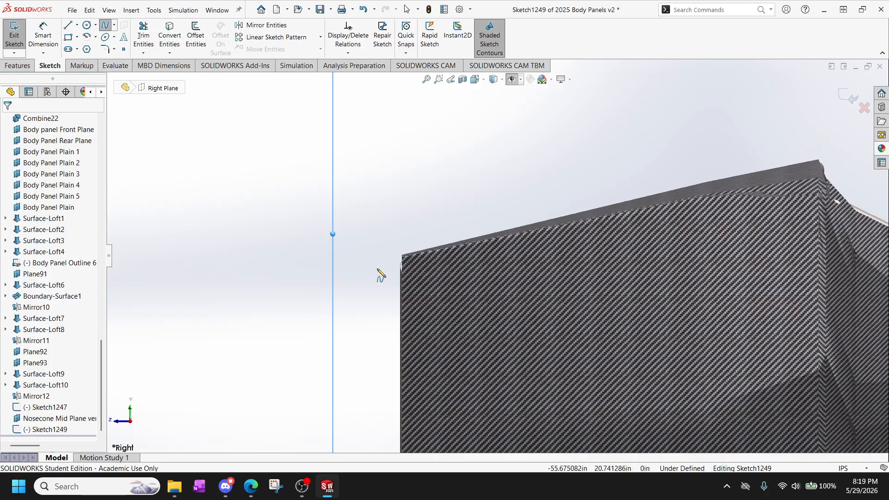
click(398, 256)
scroll(169, 278, up, 3)
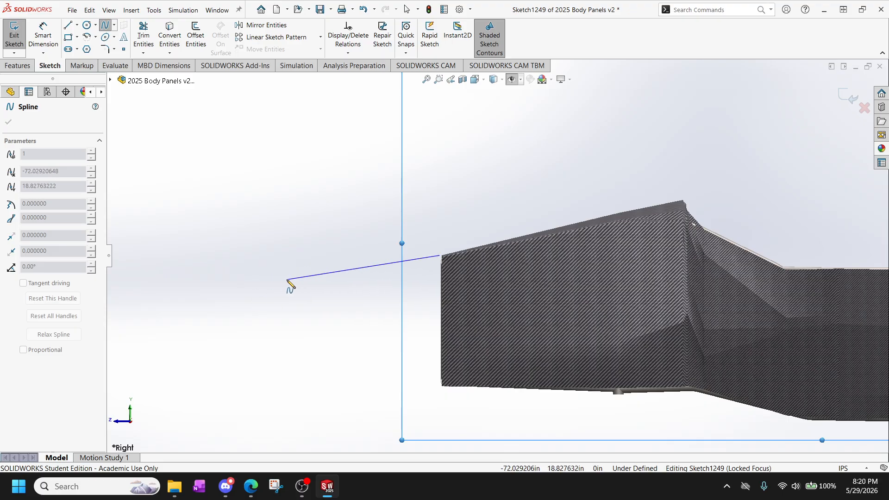
click(298, 277)
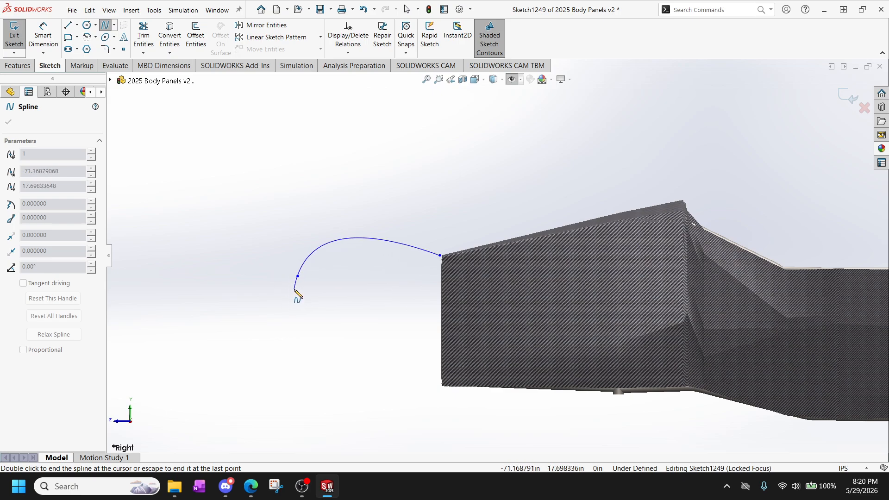
click(290, 290)
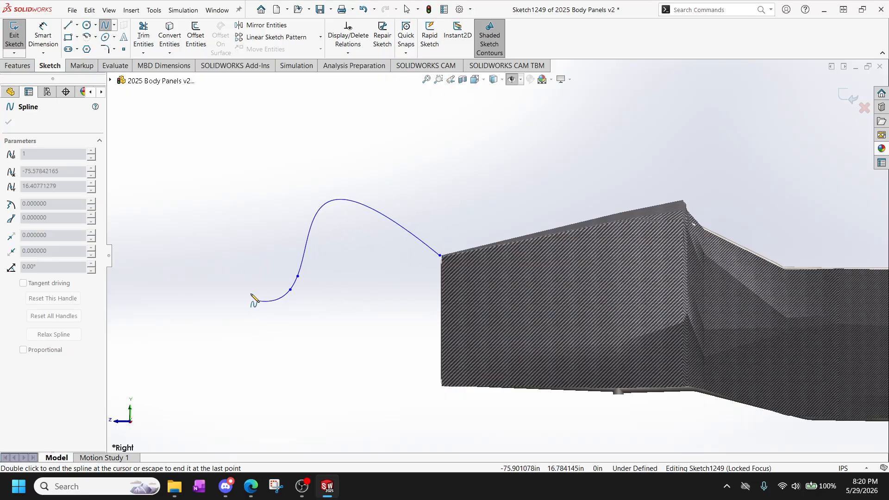
key(Escape)
key(Escape)
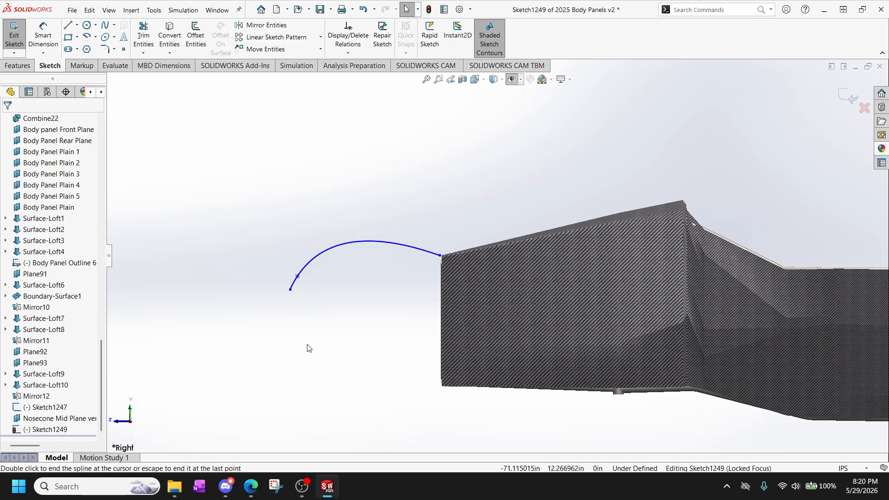
Draw a lower three-point spline from just below the body's lower front corner to the upper spline's front endpoint.
click(104, 50)
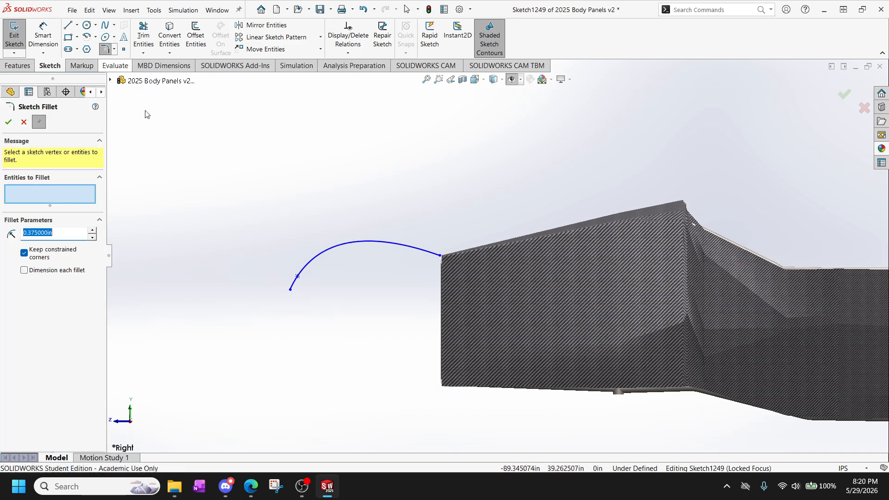
click(436, 387)
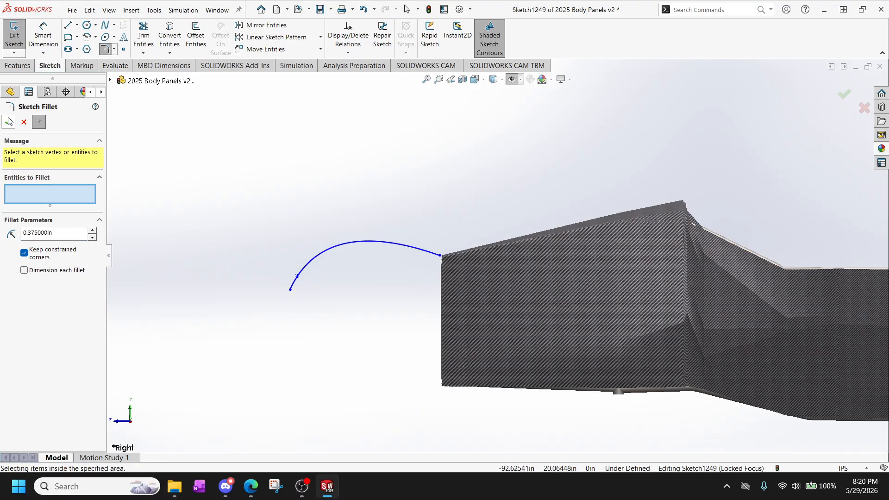
click(104, 24)
click(440, 392)
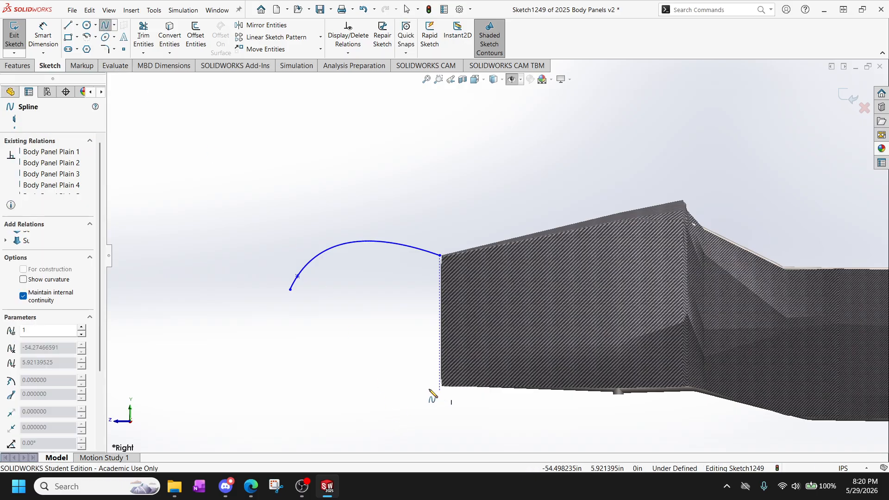
click(346, 386)
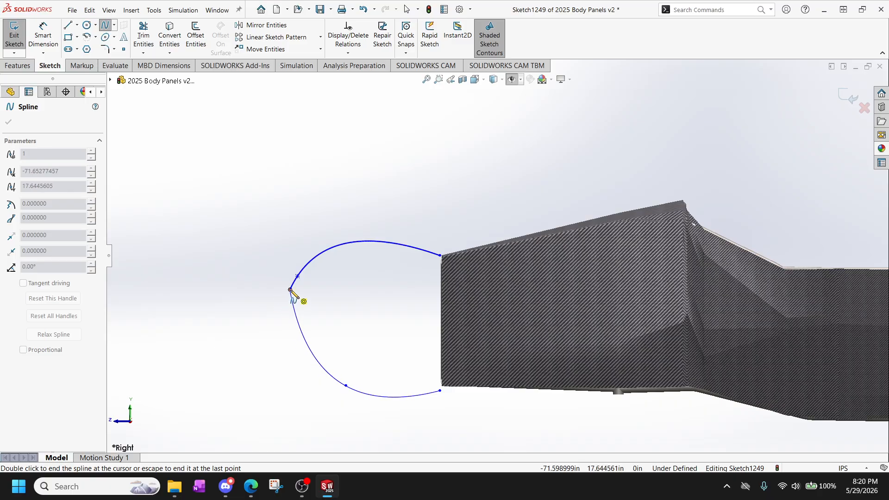
right_click(364, 330)
click(390, 324)
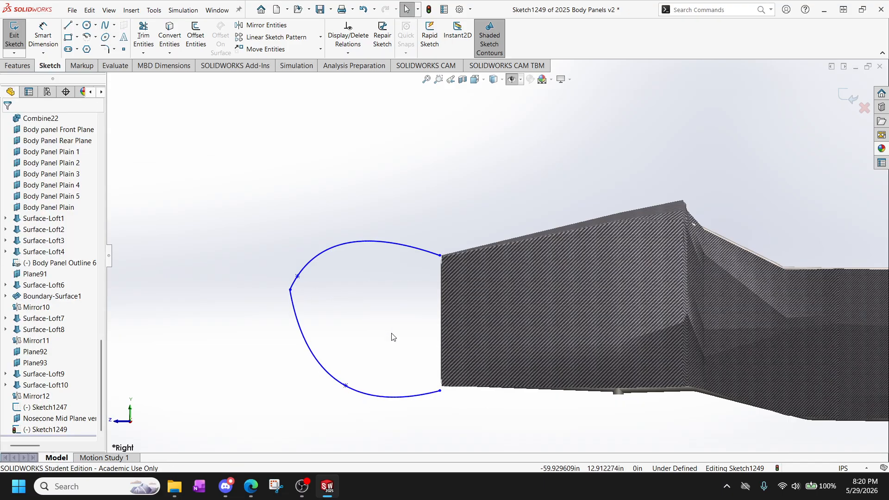
Examine the upper spline's rear endpoint against the top edge of the front outline sketch, Sketch1247.
mouse_move(457, 408)
middle_down()
mouse_move(404, 383)
mouse_move(446, 341)
mouse_move(431, 365)
middle_up()
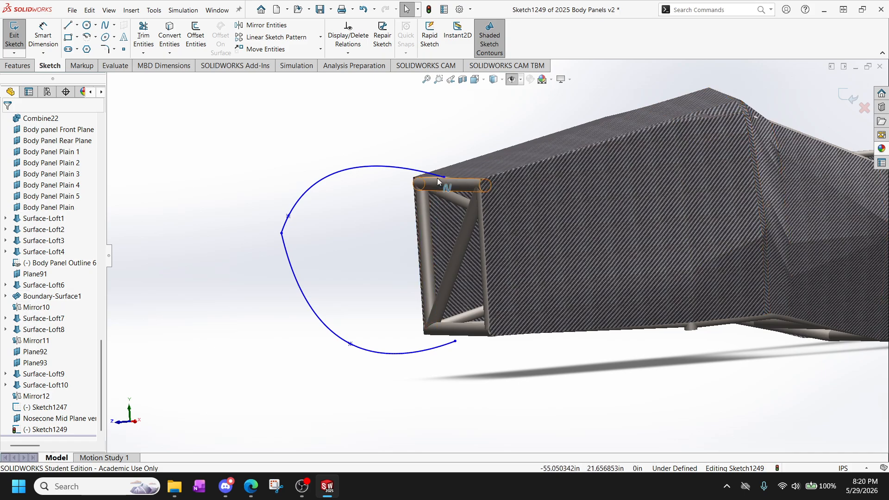
scroll(442, 179, down, 10)
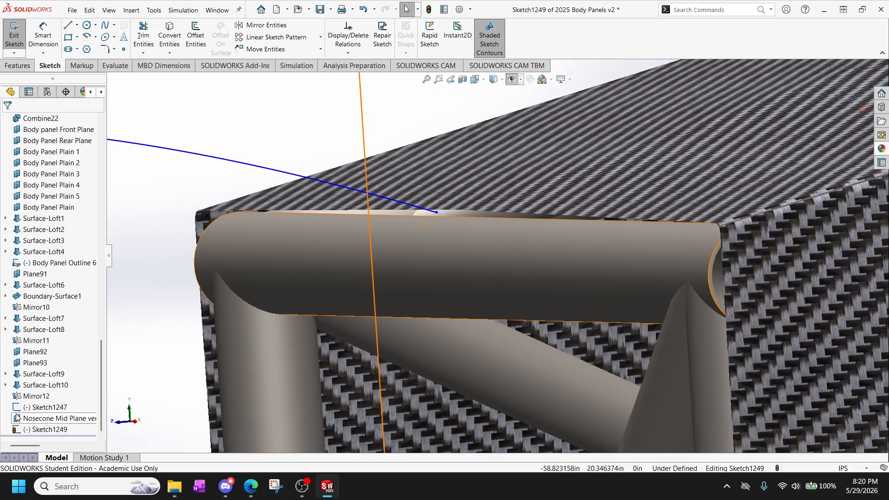
click(33, 408)
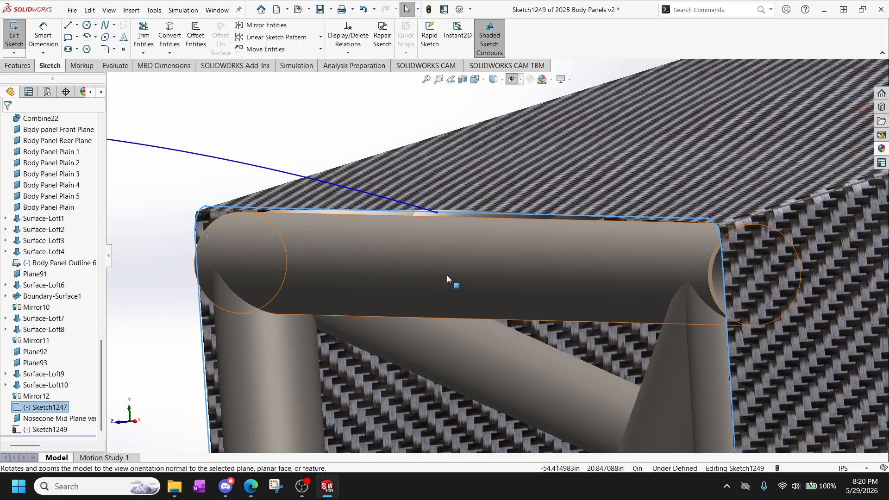
click(363, 119)
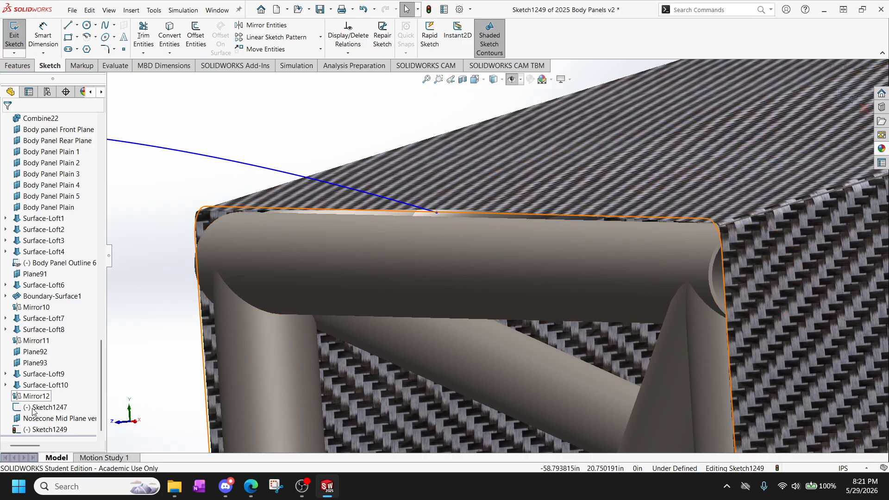
right_click(52, 408)
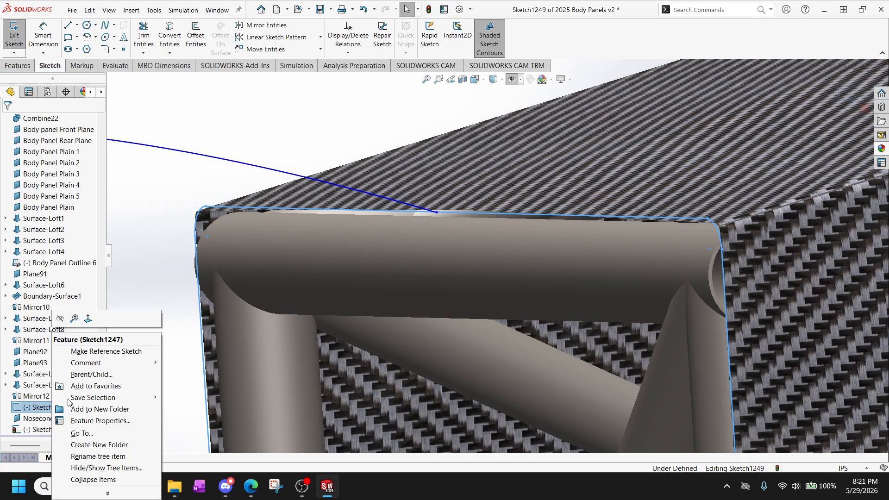
click(150, 249)
click(435, 212)
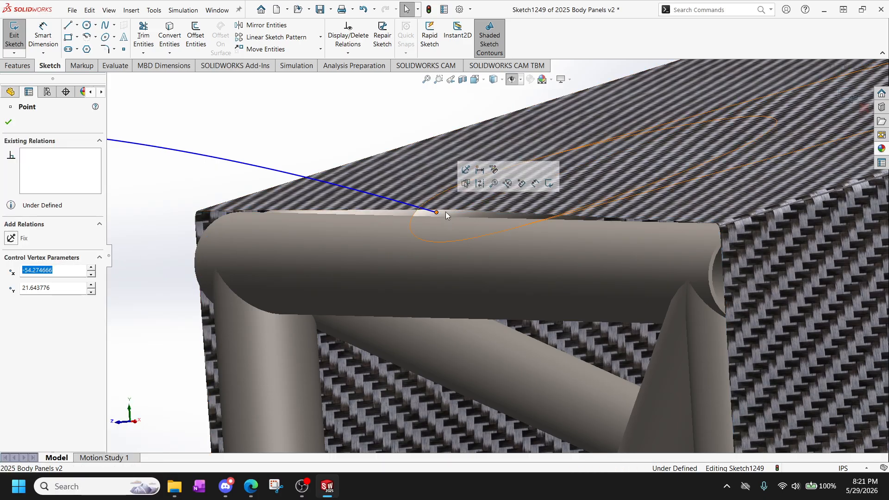
click(8, 123)
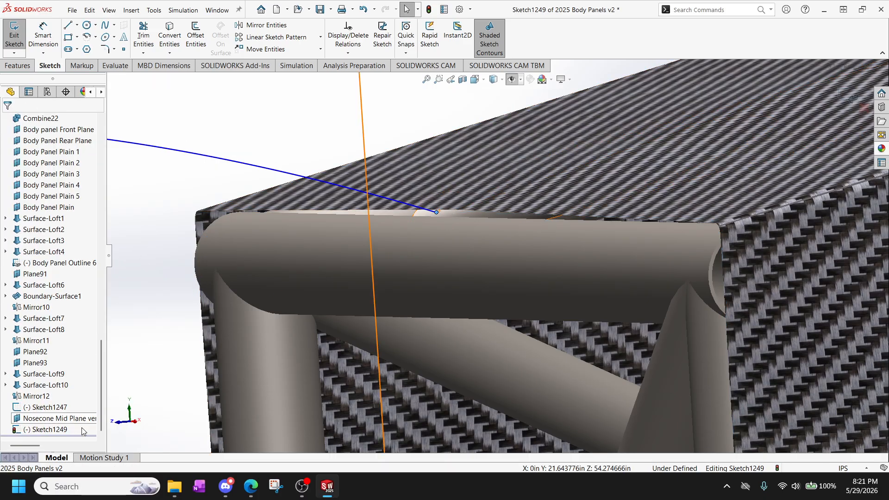
click(49, 408)
right_click(49, 408)
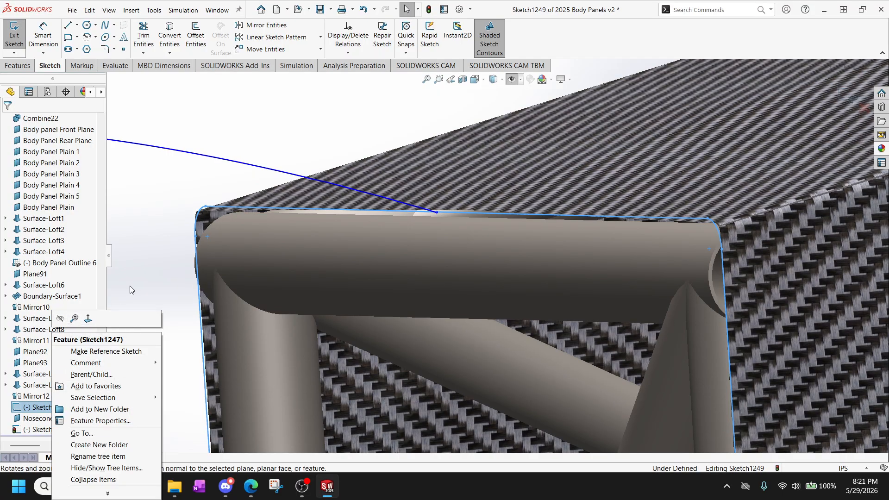
click(147, 270)
Hide the front body panels Surface-Loft8 and Mirror11 to expose the frame tubes around the spline's endpoint.
click(544, 168)
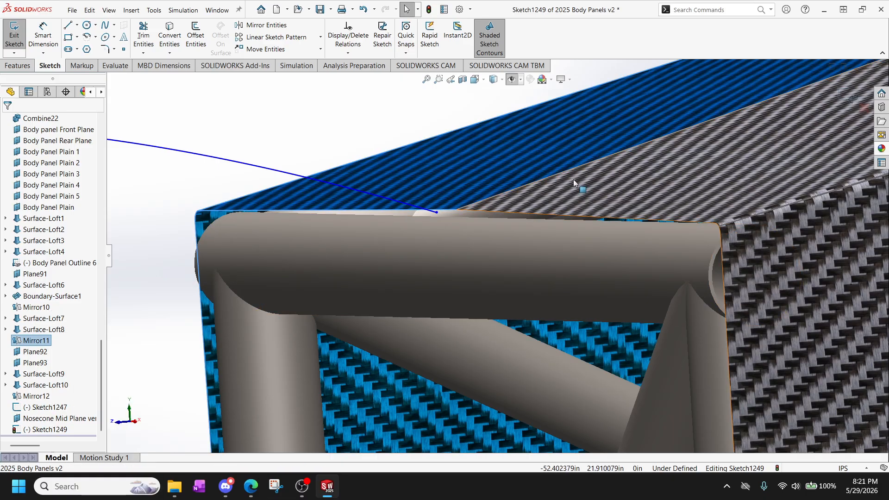
click(580, 179)
ctrl+click(546, 153)
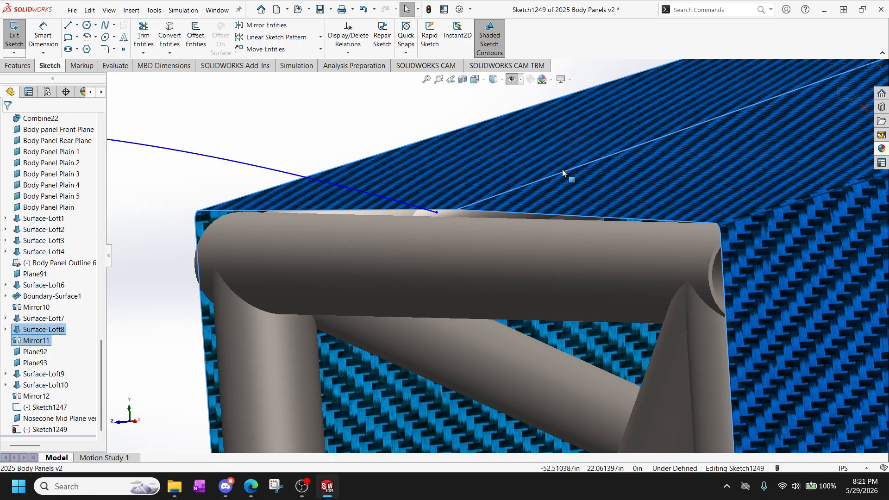
right_click(26, 342)
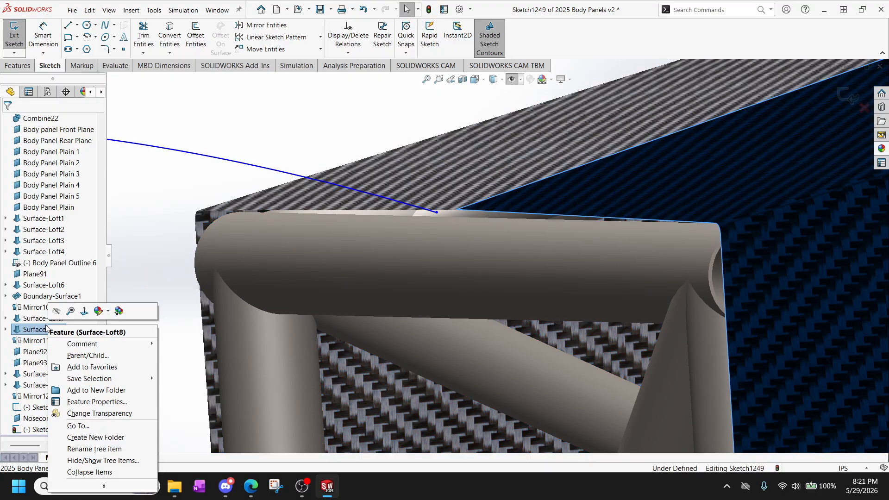
key(Escape)
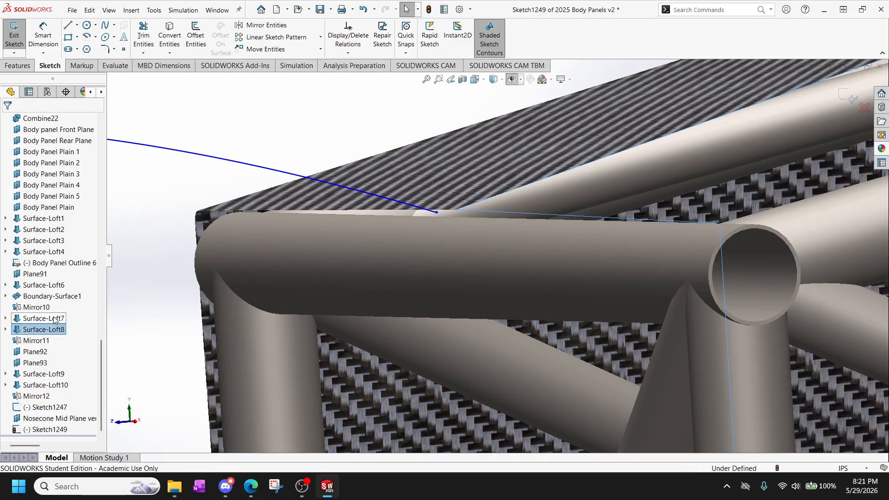
right_click(37, 343)
click(46, 292)
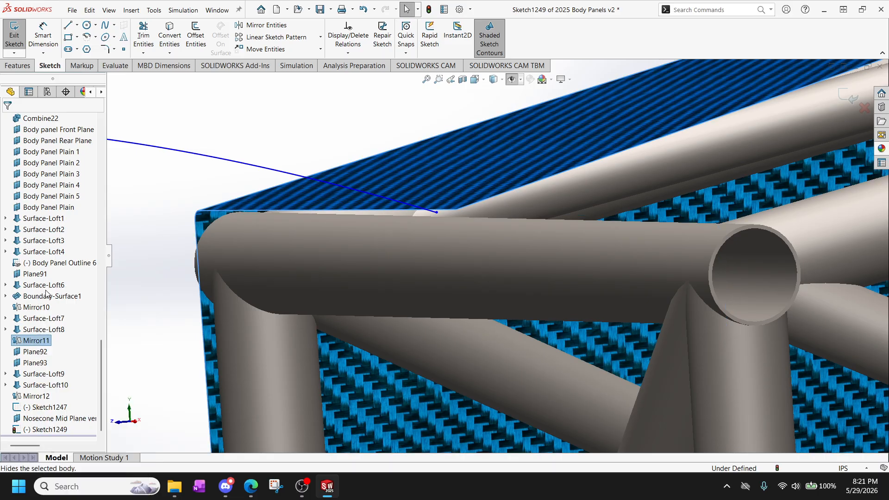
click(155, 245)
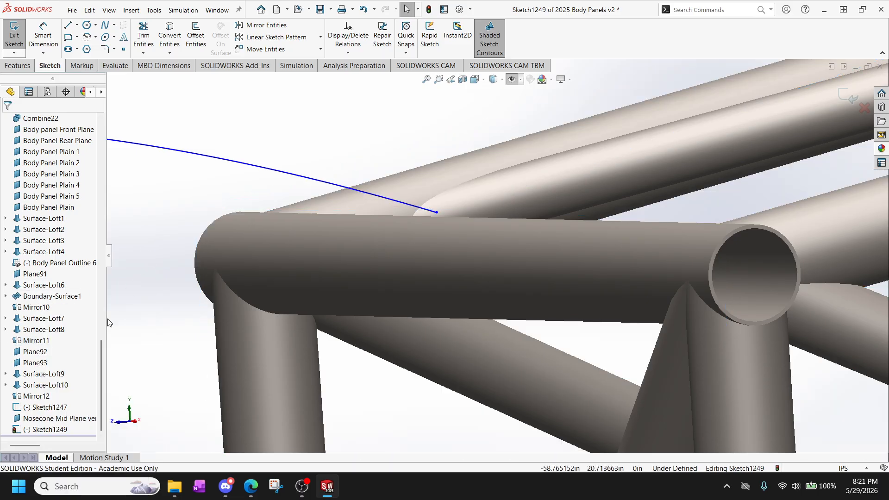
Try to display the front outline sketch, Sketch1247, by toggling its visibility.
click(46, 407)
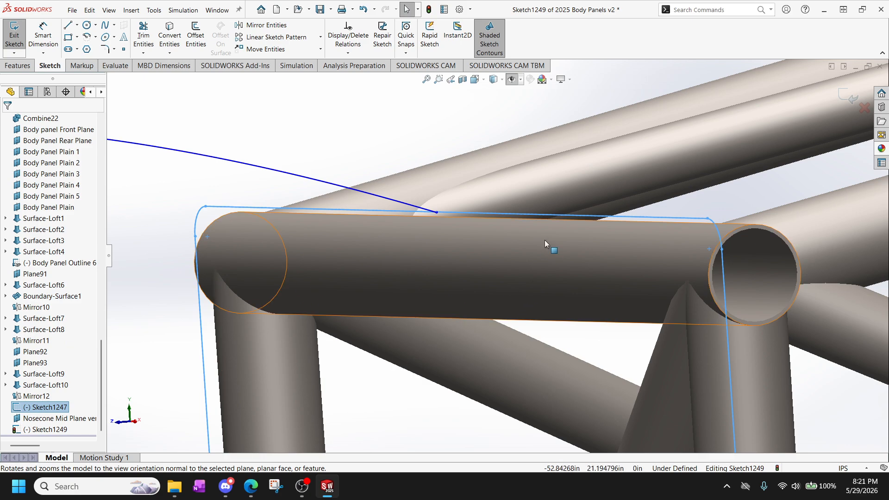
key(Escape)
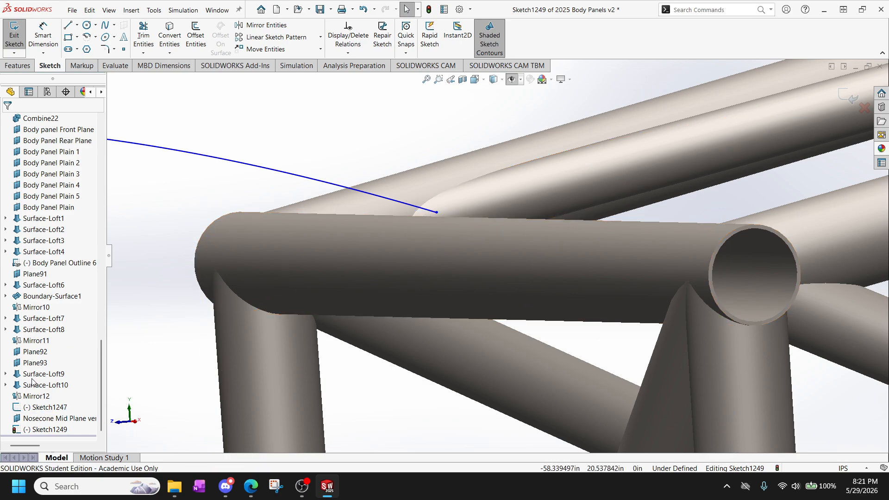
click(54, 408)
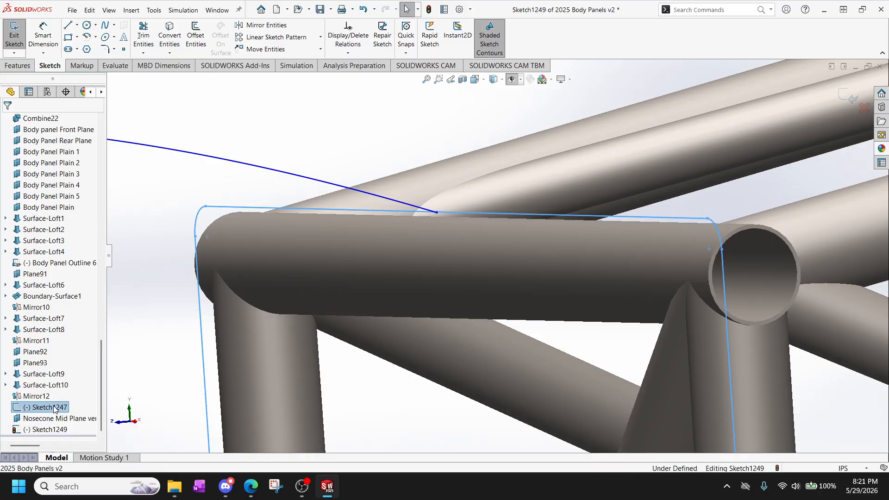
right_click(54, 407)
click(65, 320)
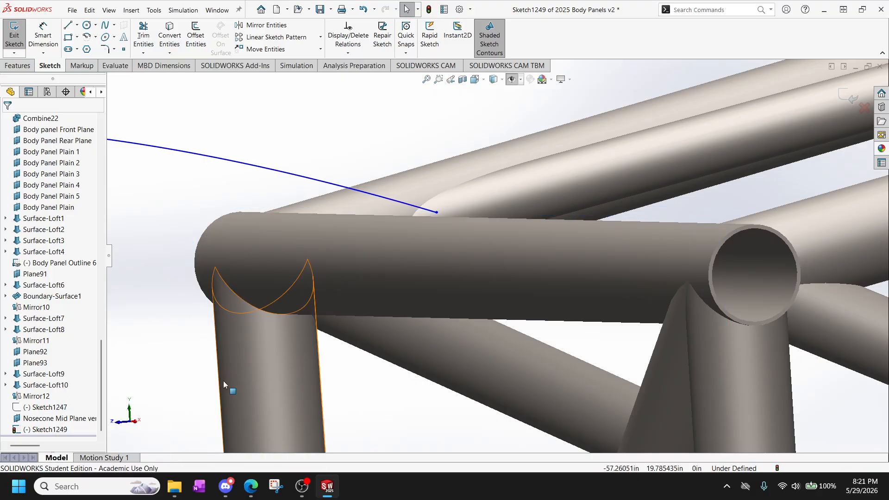
right_click(49, 406)
click(58, 318)
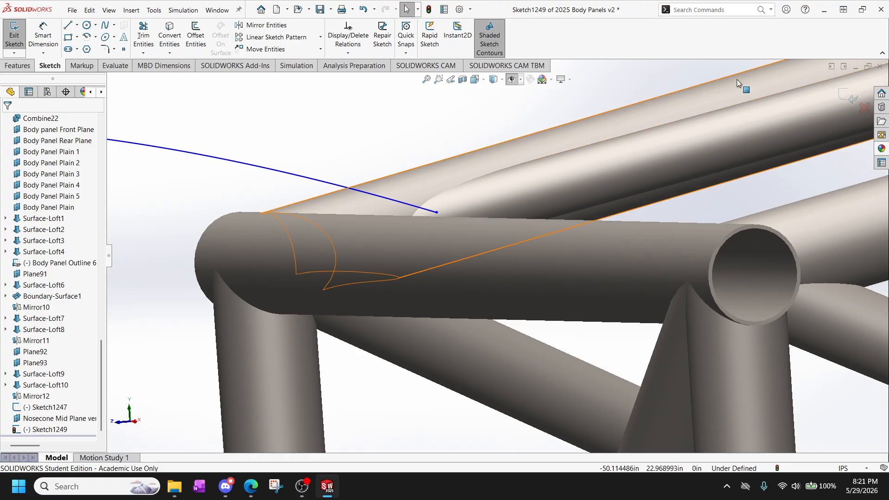
Turn off Hide All Types so the front outline sketch, Sketch1247, and the reference planes are displayed.
click(500, 80)
click(495, 93)
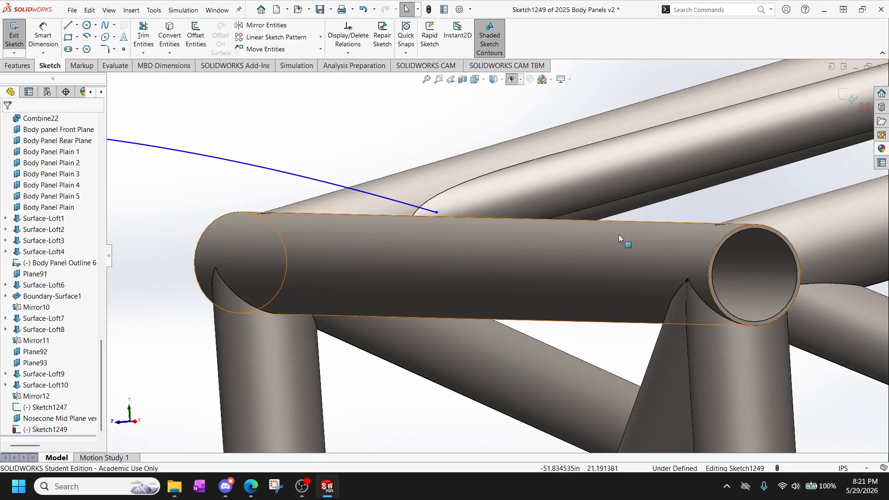
click(47, 407)
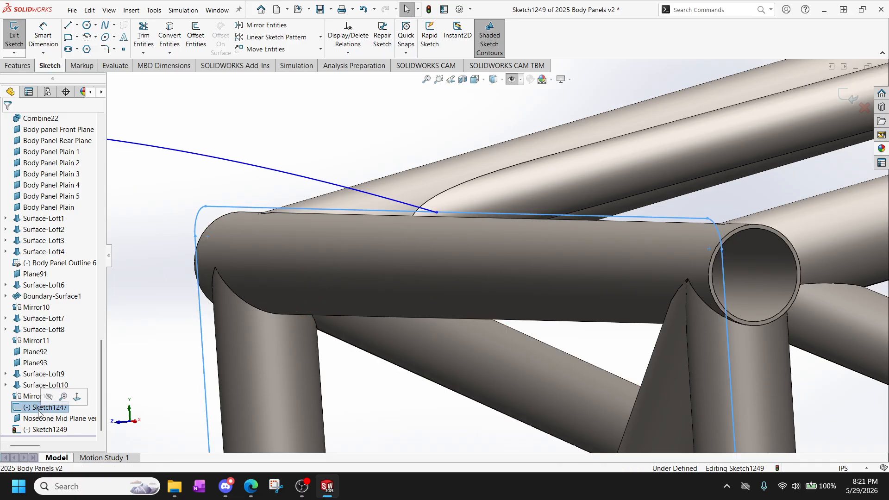
click(520, 81)
click(519, 80)
click(520, 81)
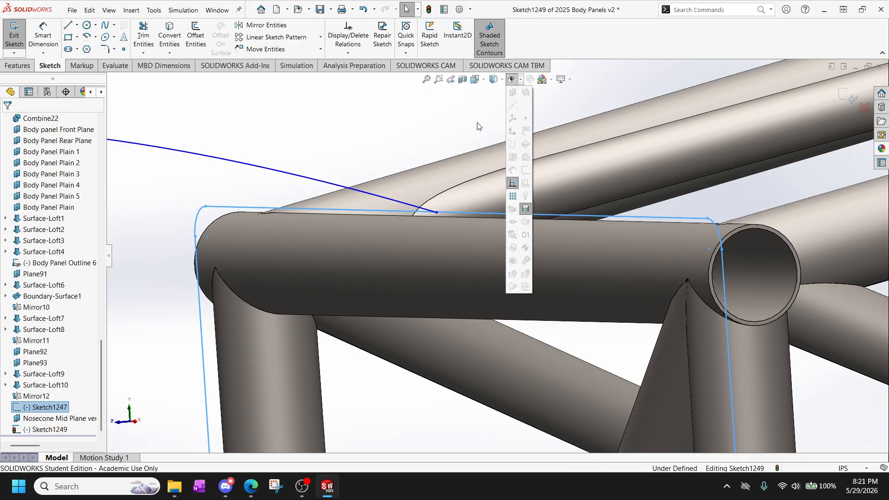
click(491, 97)
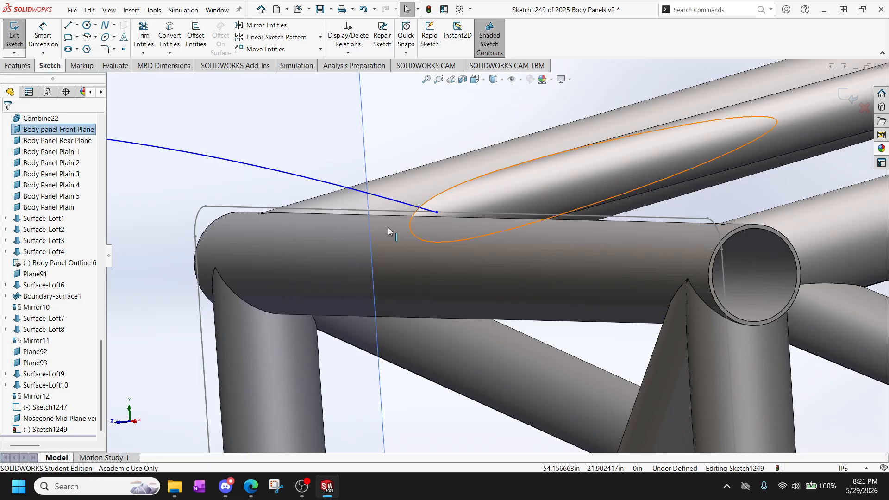
click(49, 309)
right_click(39, 308)
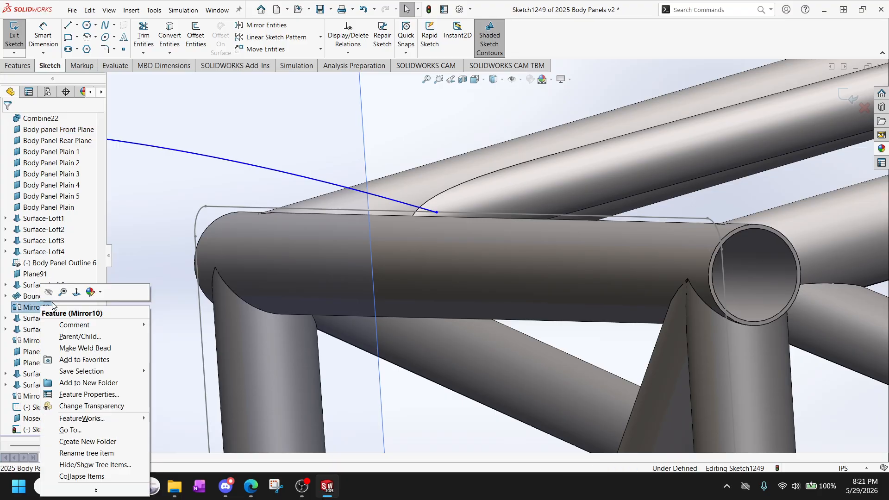
click(31, 298)
right_click(29, 299)
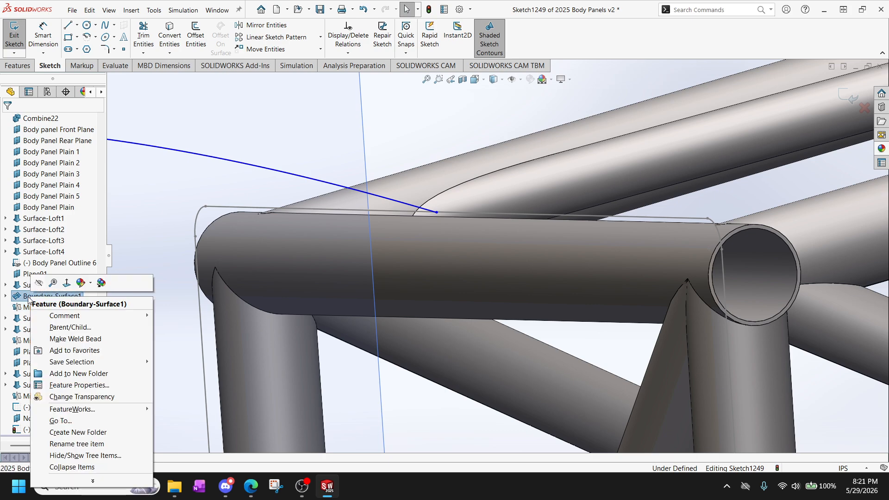
click(35, 266)
click(34, 264)
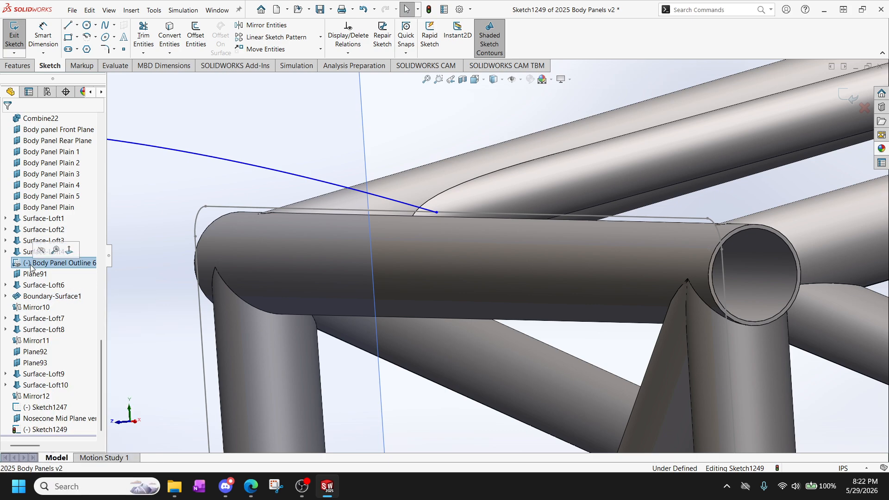
scroll(16, 303, up, 2)
scroll(16, 303, down, 2)
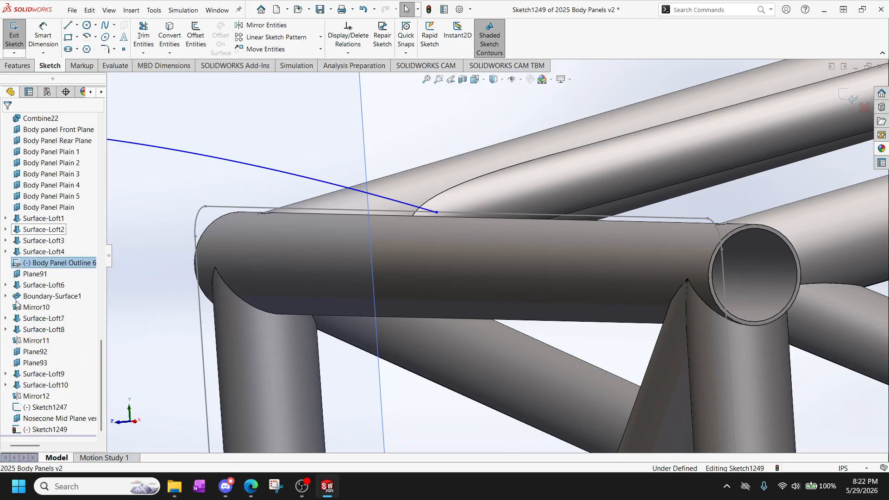
Show the hidden front body panels Surface-Loft8 and Mirror11 again.
click(41, 332)
click(37, 340)
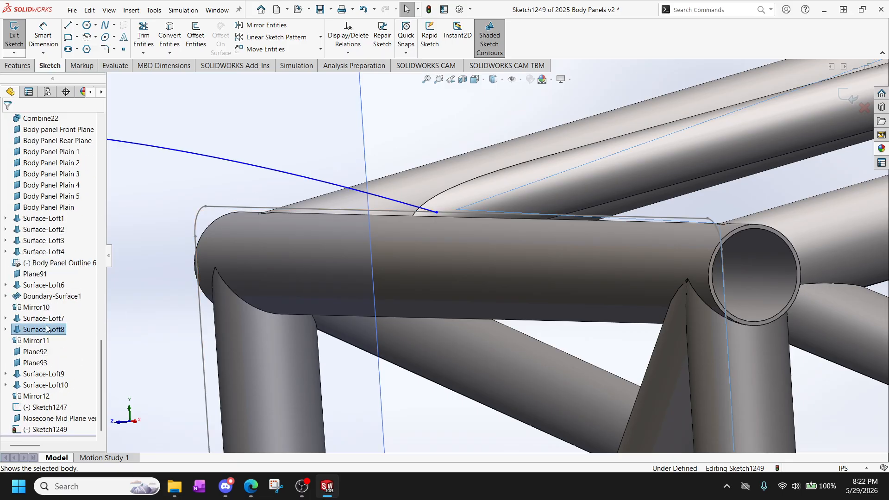
click(45, 328)
click(42, 329)
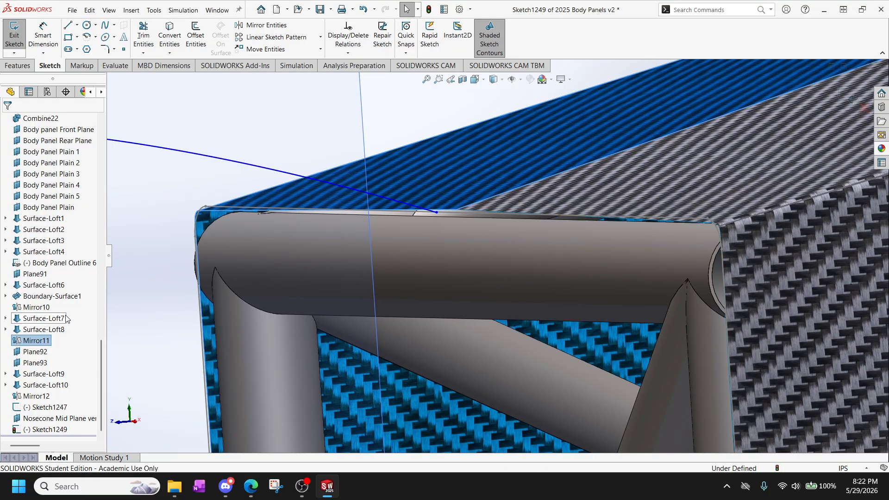
click(165, 224)
Add a Pierce relation between the upper spline's rear endpoint and the top line of Sketch1247.
scroll(429, 207, down, 3)
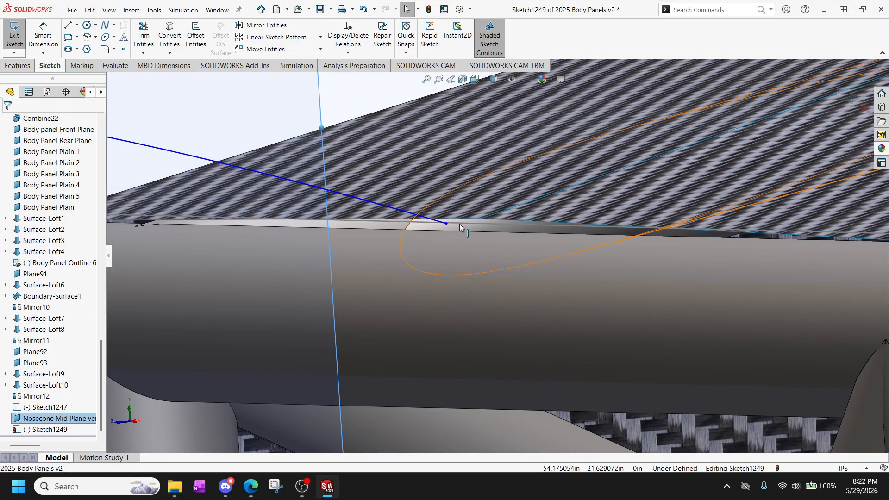
click(456, 226)
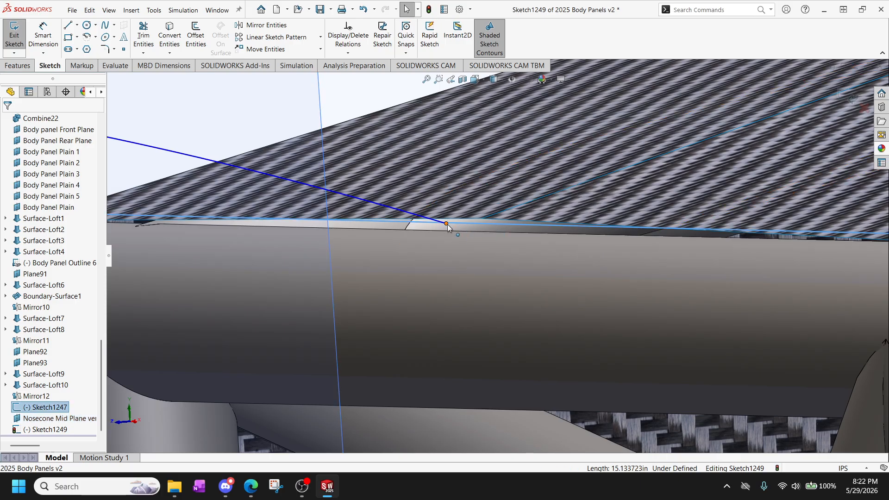
ctrl+click(446, 224)
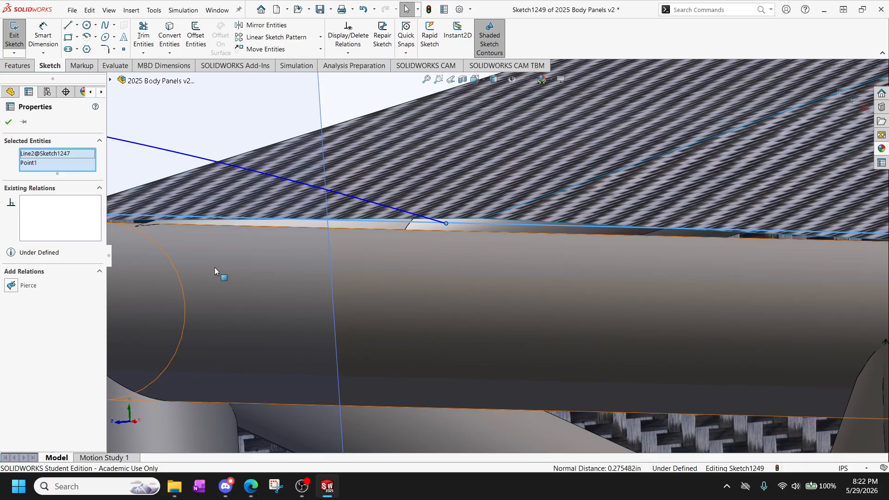
click(12, 286)
scroll(485, 226, up, 5)
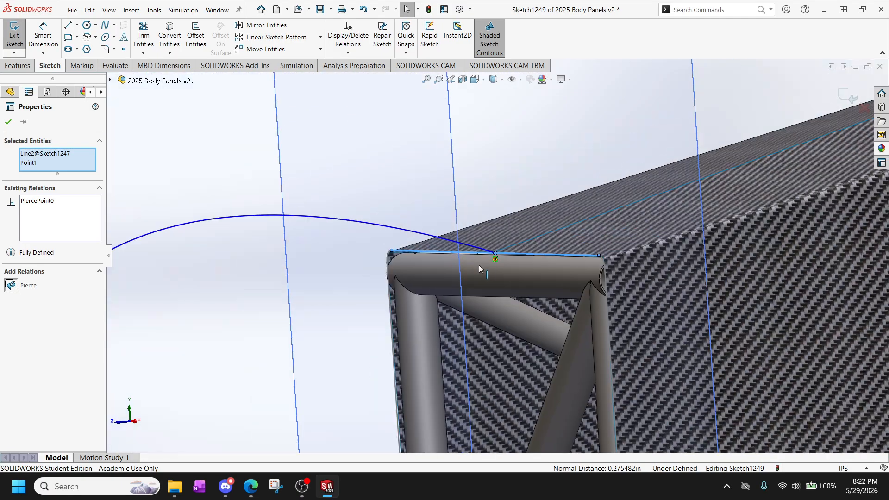
scroll(469, 287, up, 3)
mouse_move(470, 287)
middle_down()
mouse_move(458, 306)
mouse_move(417, 297)
mouse_move(403, 333)
mouse_move(444, 381)
mouse_move(468, 367)
mouse_move(464, 376)
mouse_move(487, 379)
middle_up()
scroll(488, 380, down, 8)
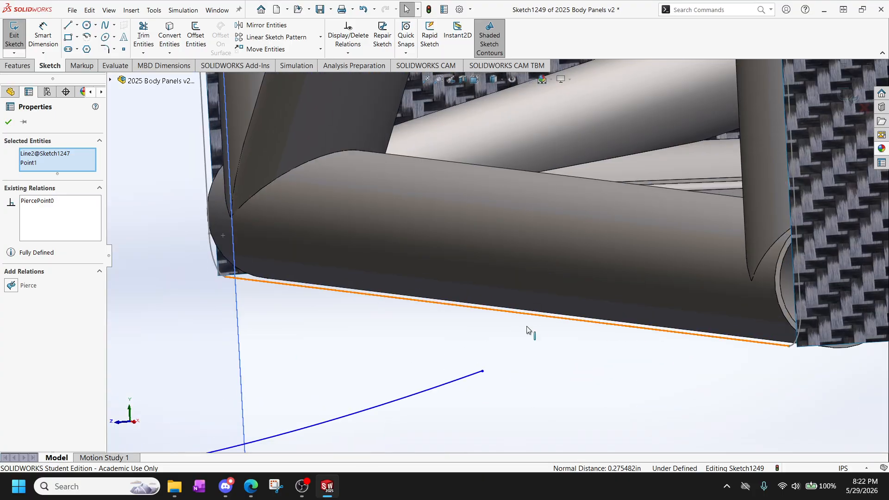
click(531, 362)
click(517, 319)
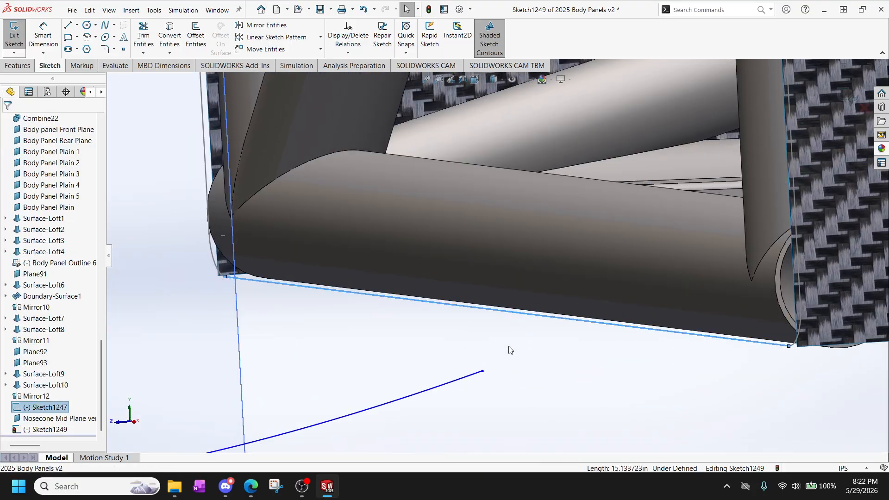
ctrl+click(482, 371)
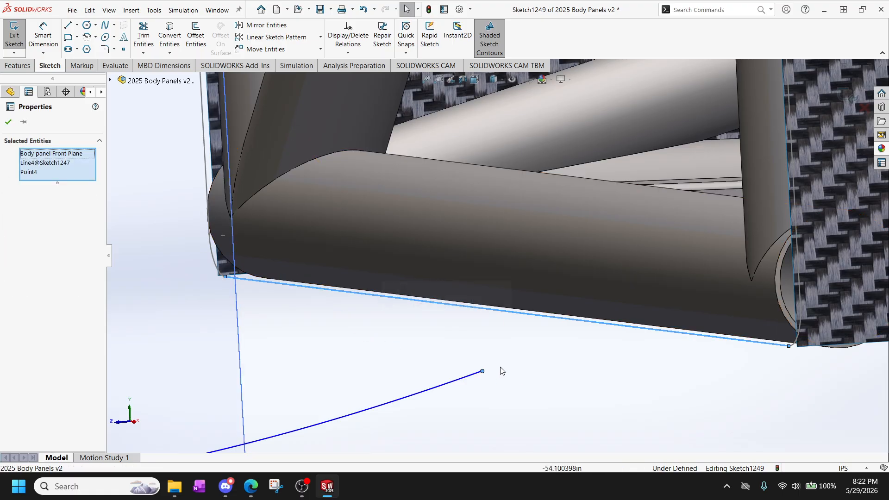
key(Escape)
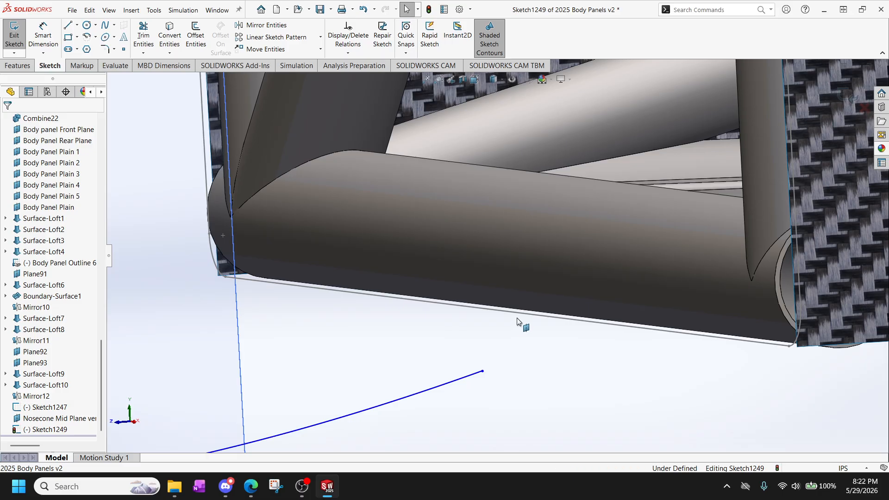
Add a Pierce relation between the lower spline's rear endpoint and the bottom line of Sketch1247.
click(518, 312)
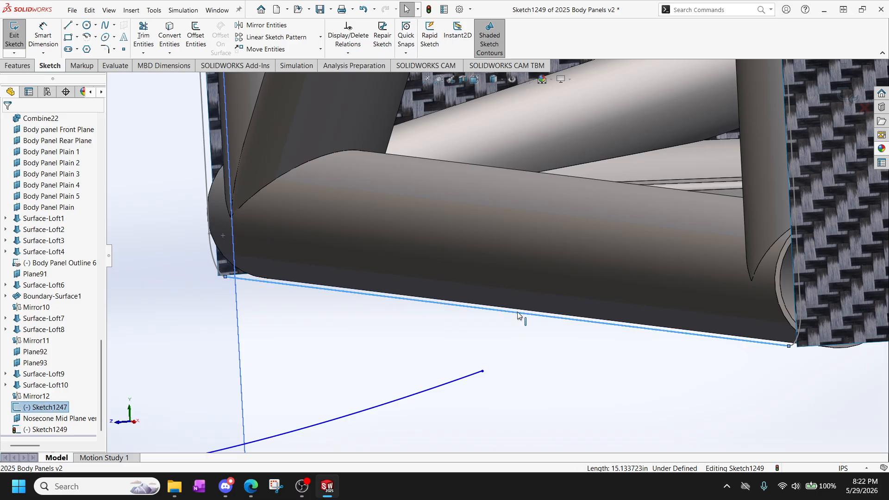
ctrl+click(481, 372)
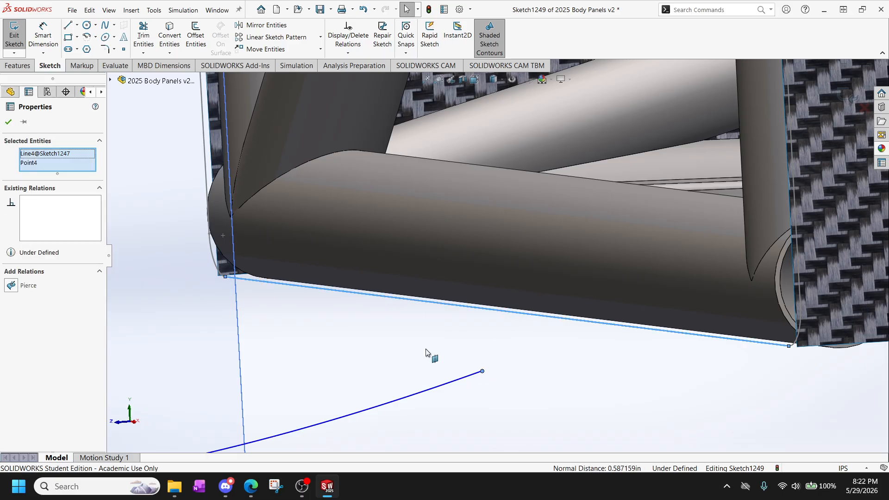
click(11, 286)
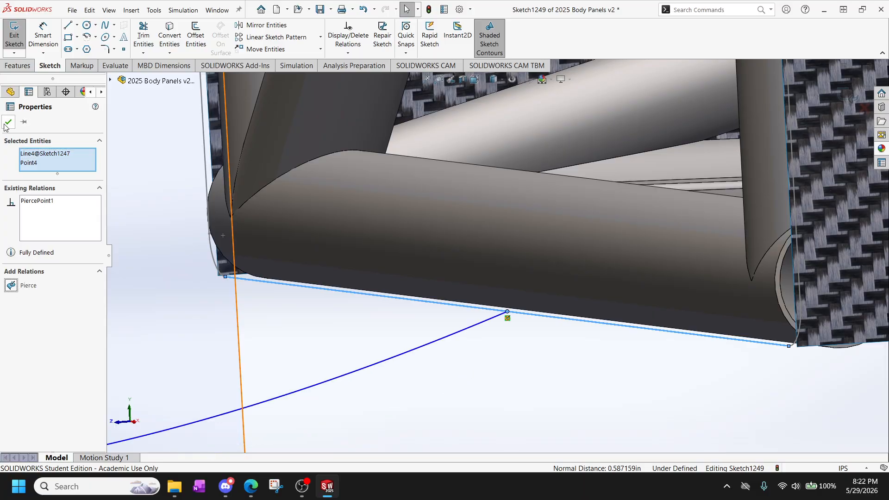
click(8, 122)
Move the lower spline's middle point onto the nose cone mid plane in the Right view, at about X -62, Y 6.59 in.
middle_drag(479, 355, 419, 333)
click(184, 279)
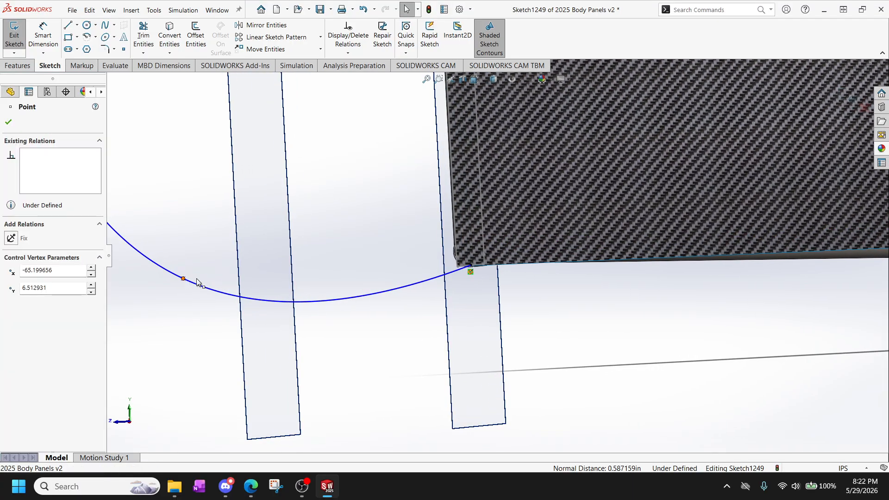
drag(197, 282, 271, 304)
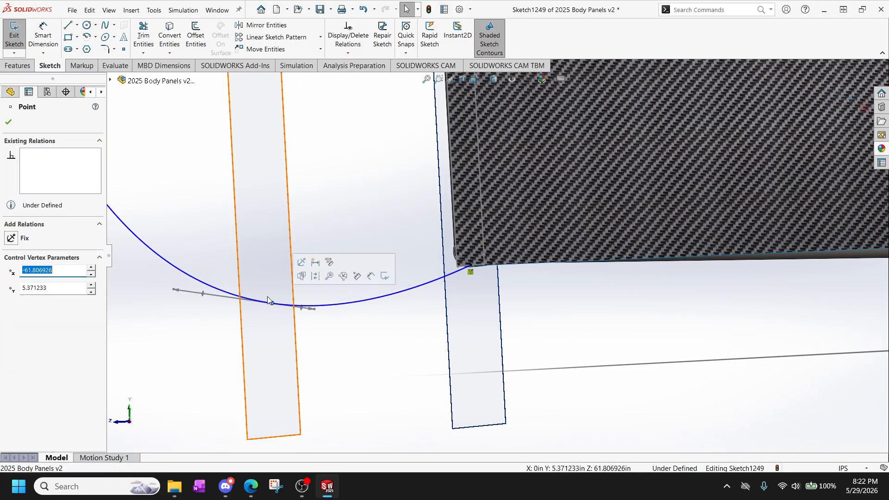
key(space)
click(350, 301)
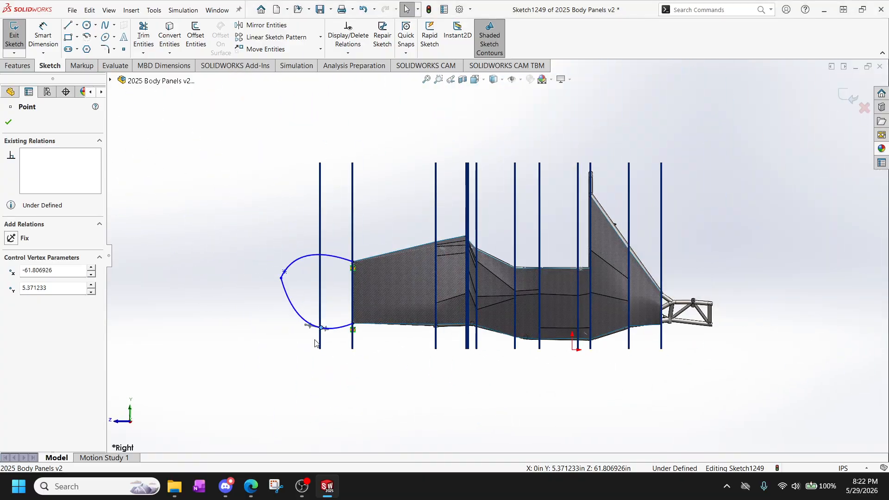
scroll(315, 342, down, 8)
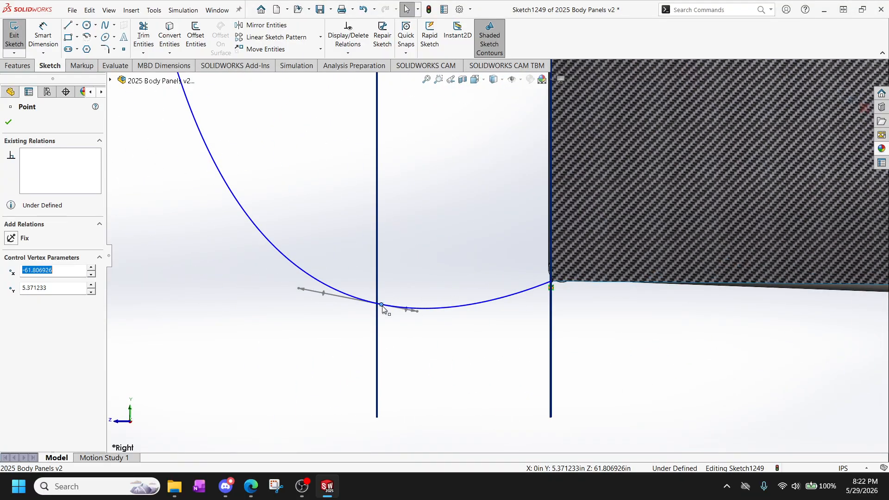
click(381, 304)
mouse_move(381, 305)
mouse_down()
mouse_move(364, 320)
mouse_move(377, 279)
mouse_move(432, 285)
mouse_move(407, 286)
mouse_move(415, 284)
mouse_up()
Turn the lower spline's front endpoint handle to about 90.5° and shorten the forward handle at its middle point.
scroll(400, 280, up, 4)
scroll(365, 198, down, 3)
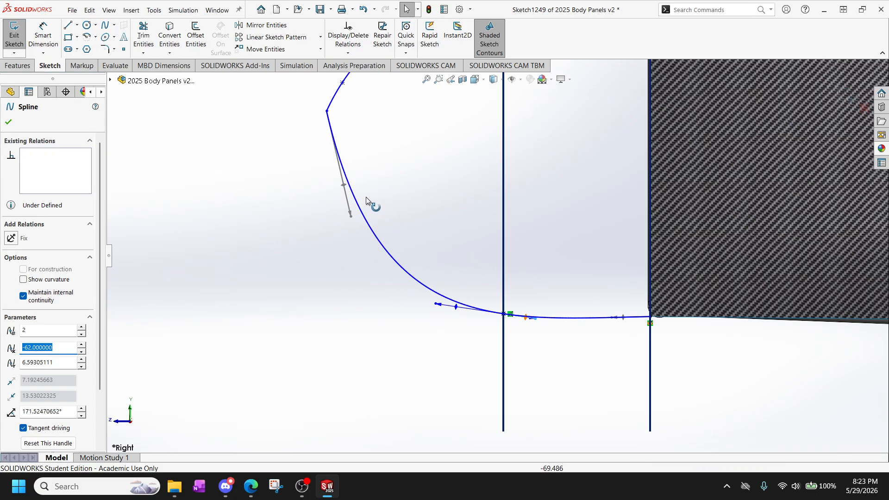
drag(350, 214, 336, 158)
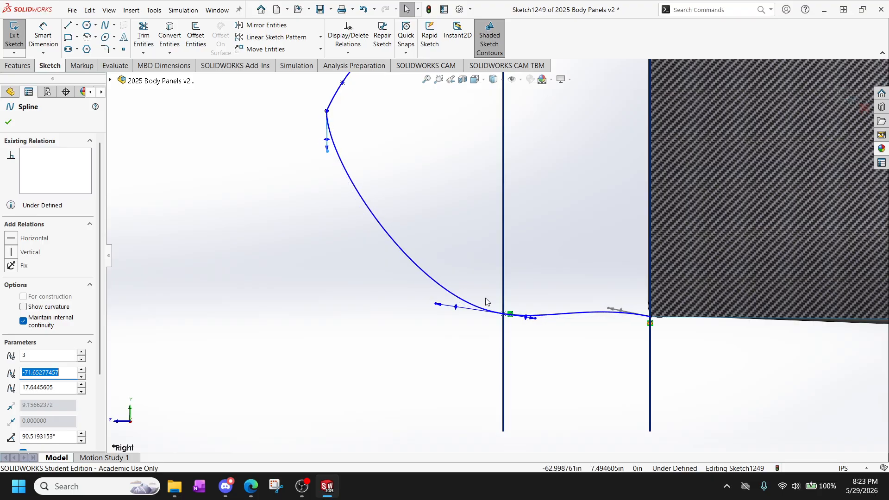
drag(439, 304, 478, 308)
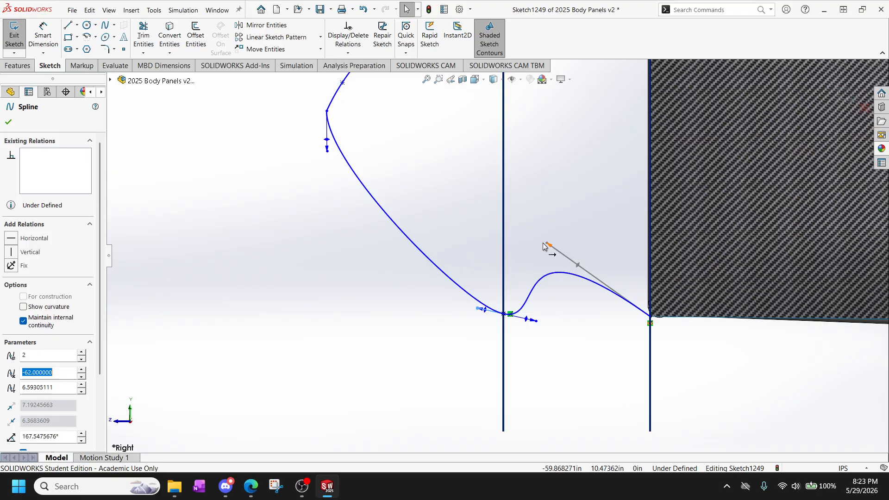
Make the lower spline's rear endpoint handle horizontal and adjust the middle point's handles to about 165.7°.
drag(546, 244, 612, 317)
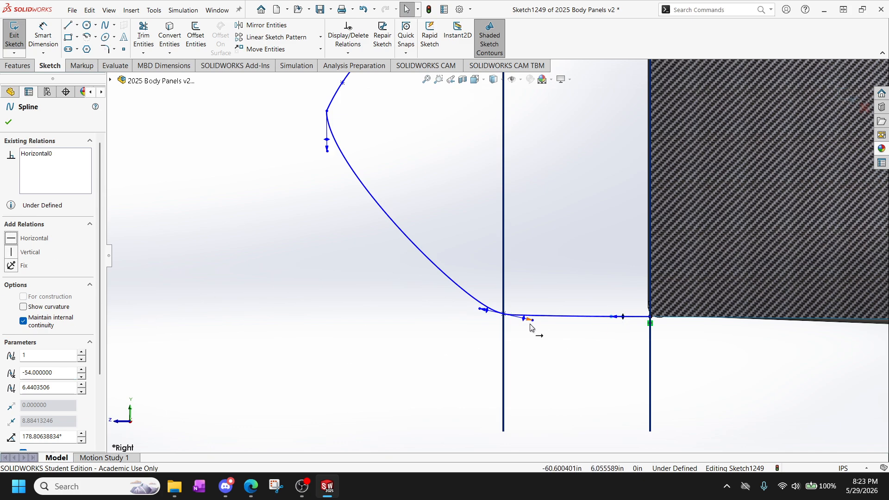
drag(529, 325, 480, 312)
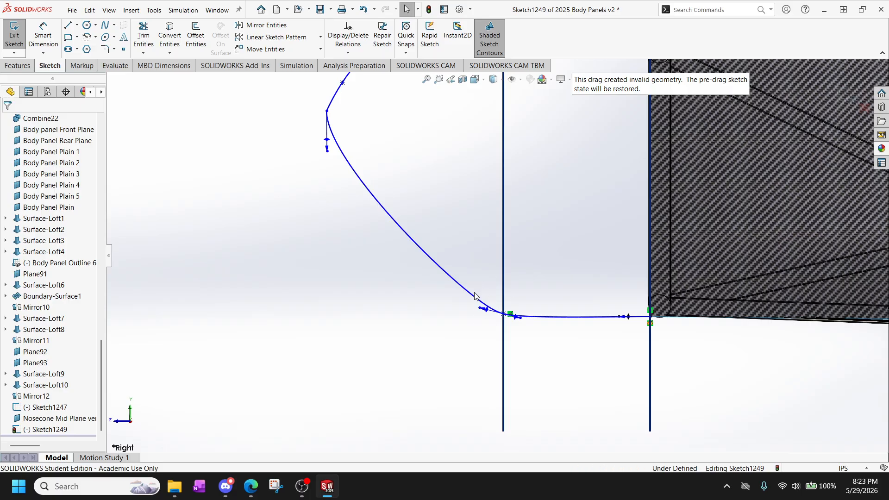
mouse_move(477, 311)
mouse_down()
mouse_move(456, 317)
mouse_move(485, 311)
mouse_move(468, 305)
mouse_up()
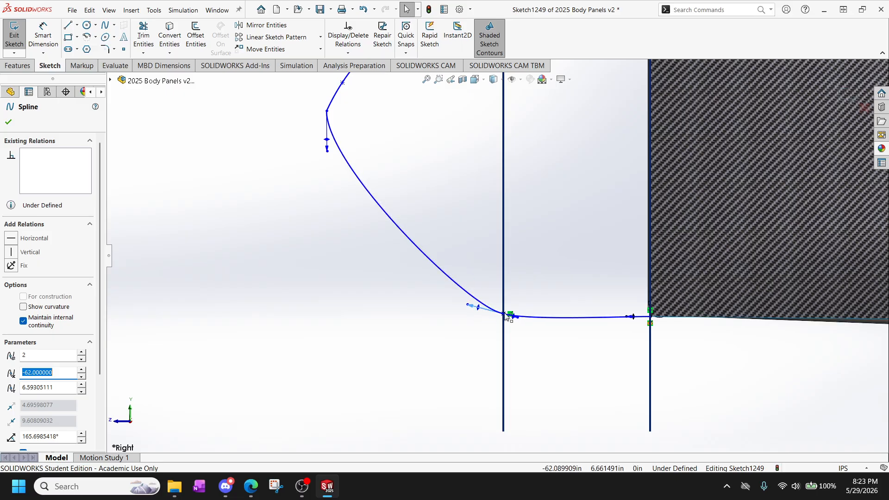
Lengthen the lower spline's front endpoint handle downward to a tangent weight of about 15.8 for a rounder nose.
click(523, 342)
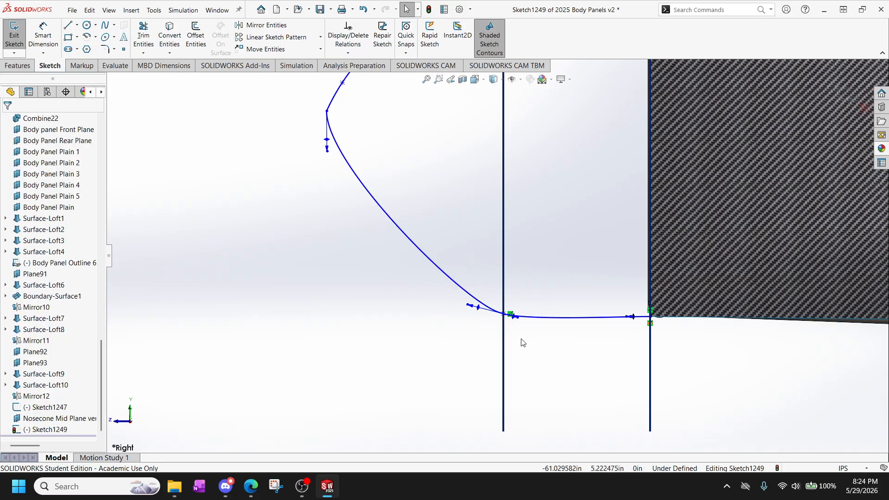
click(327, 153)
drag(327, 152, 327, 182)
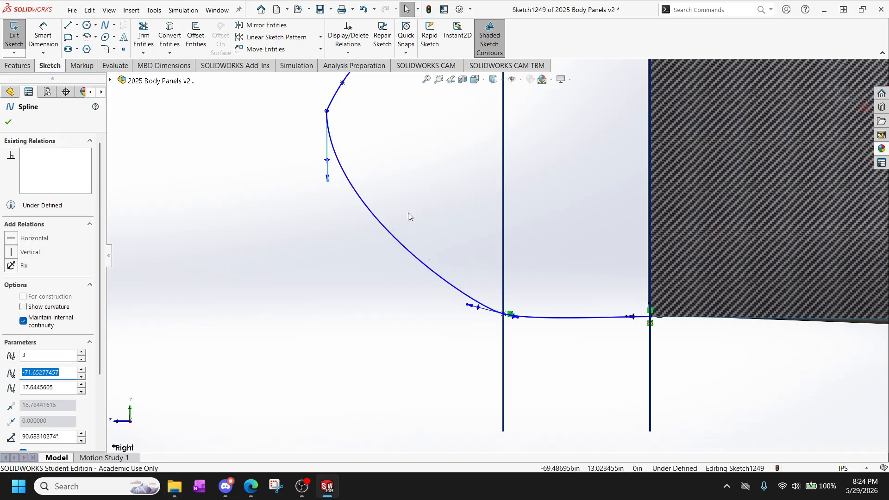
Adjust the rear handle at the upper spline's middle point to about -126.6° with a tangent weight of about 13.9.
scroll(559, 342, up, 5)
scroll(502, 215, down, 5)
scroll(474, 203, up, 3)
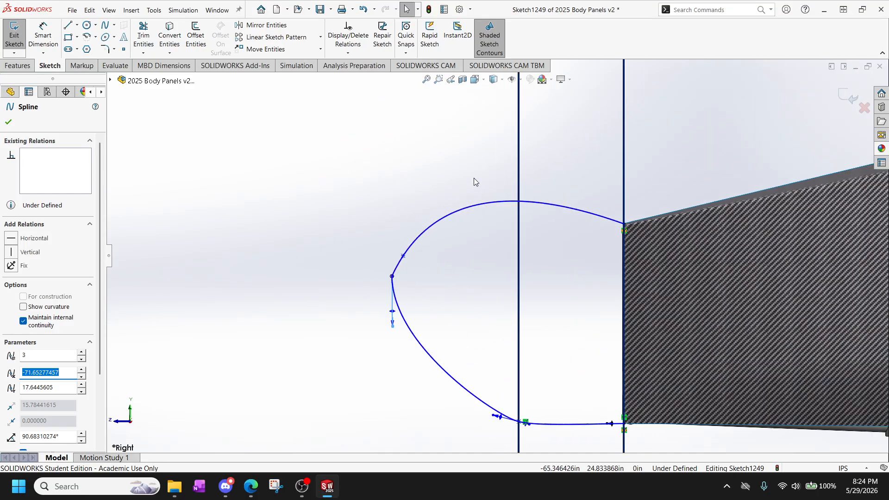
scroll(473, 178, down, 3)
click(473, 237)
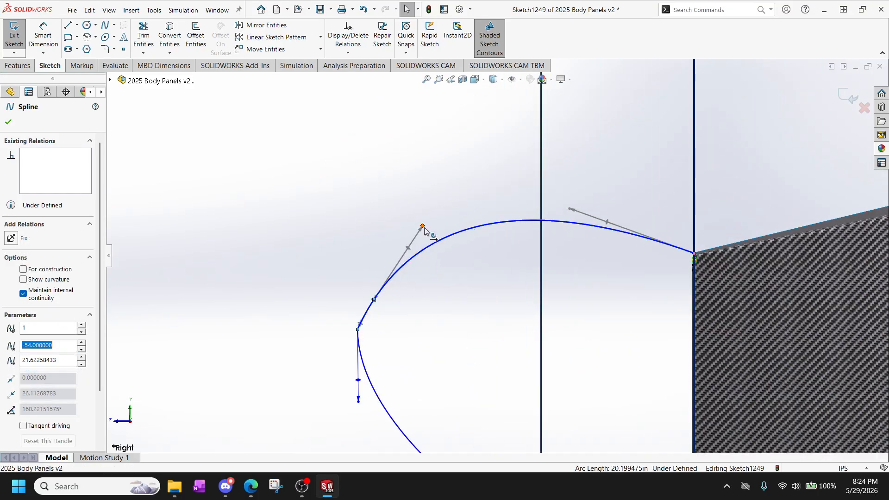
mouse_move(423, 226)
mouse_down()
mouse_move(380, 233)
mouse_move(419, 239)
mouse_up()
scroll(352, 327, down, 3)
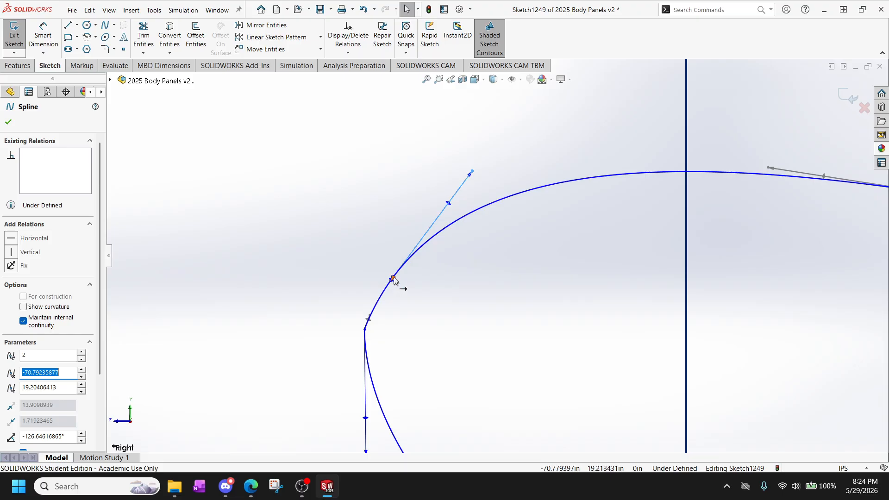
Try to reshape the upper spline's middle point by collapsing its handle to nearly zero tangent weight, and undo that collapse.
drag(394, 277, 363, 261)
click(443, 335)
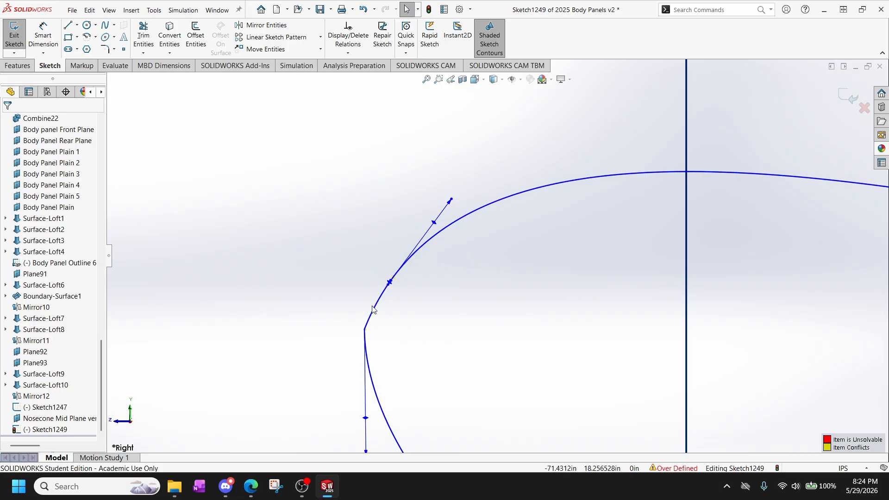
click(371, 315)
click(365, 328)
click(368, 323)
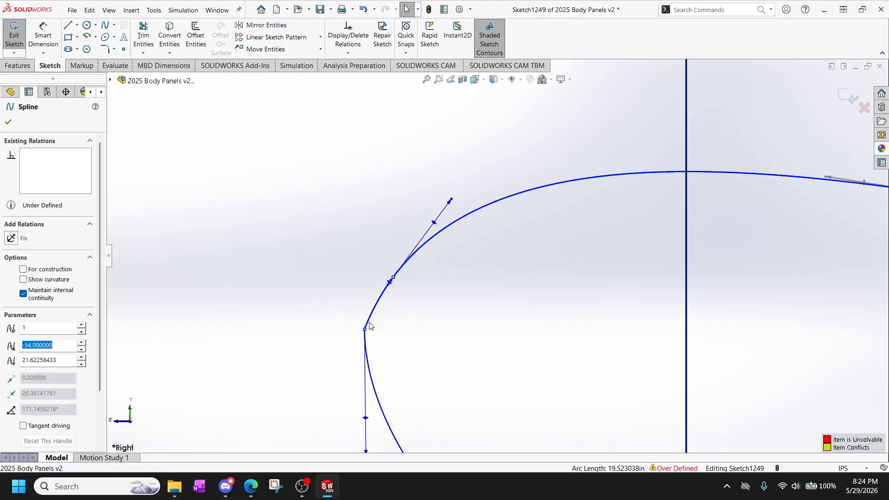
click(365, 283)
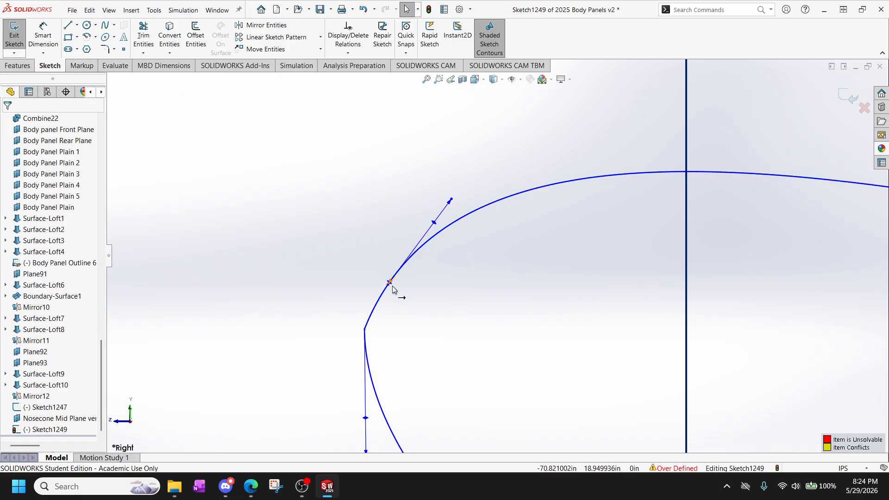
click(387, 284)
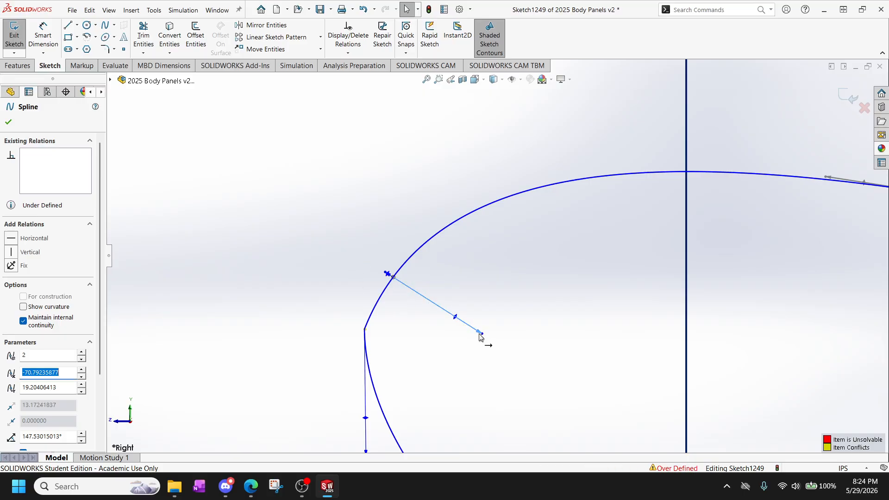
drag(480, 337, 394, 278)
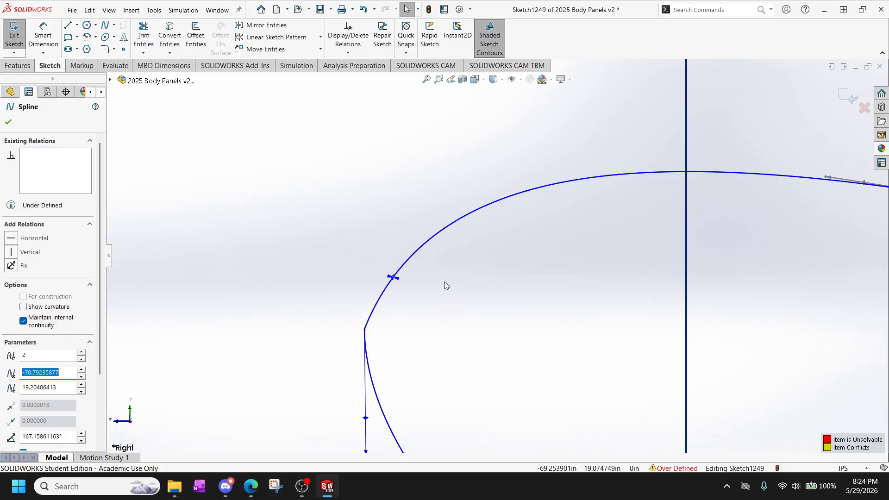
key(ctrl+z)
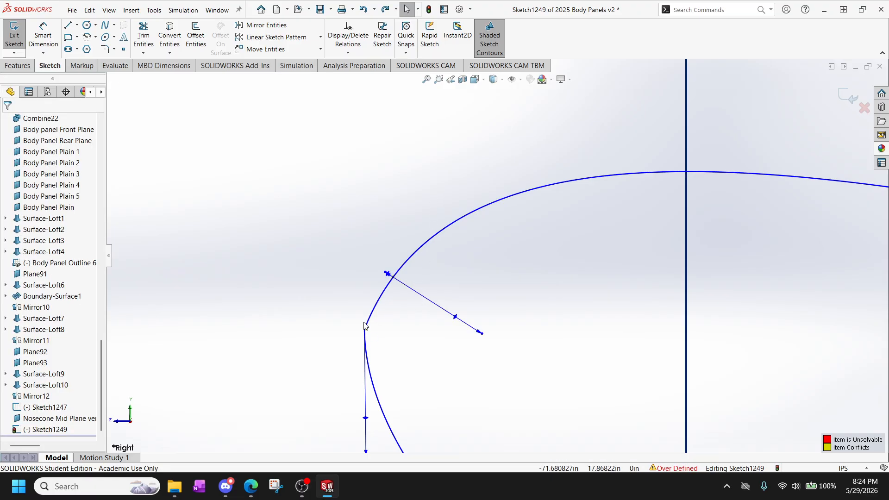
Try to pull the upper spline's rear endpoint handle into a new direction, and undo the change.
click(388, 276)
scroll(621, 254, up, 2)
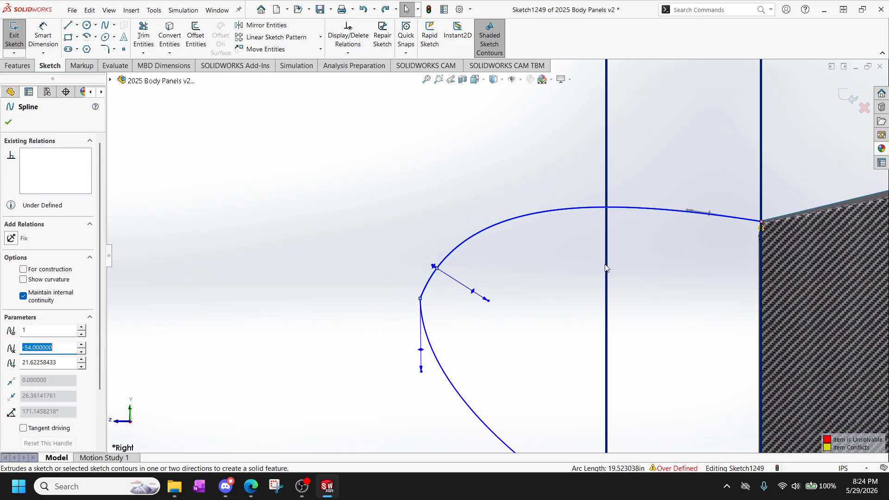
scroll(606, 268, up, 3)
click(649, 237)
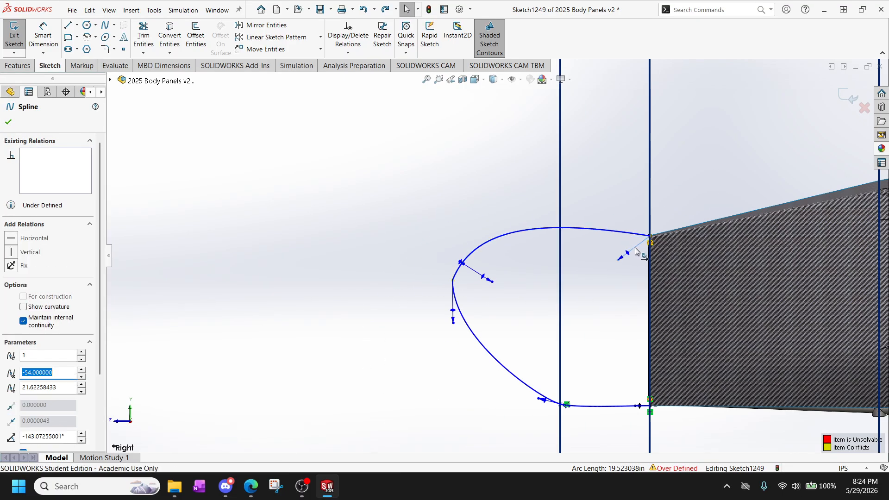
drag(574, 221, 584, 246)
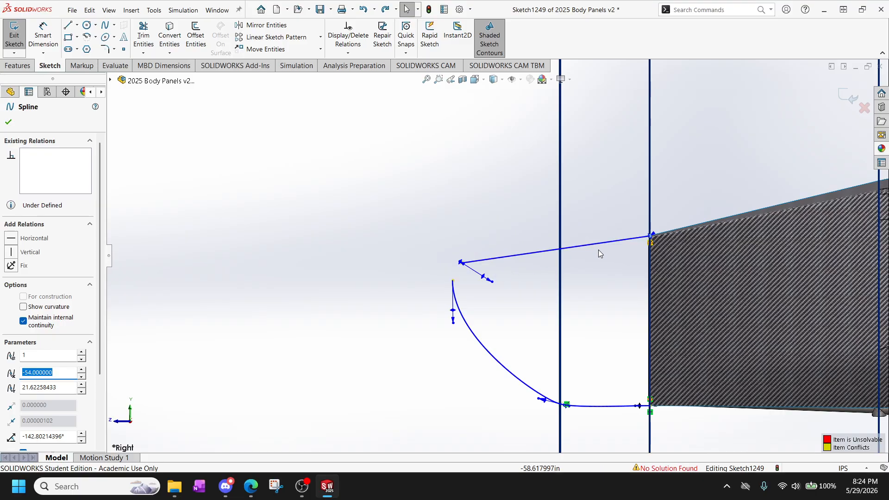
key(ctrl+z)
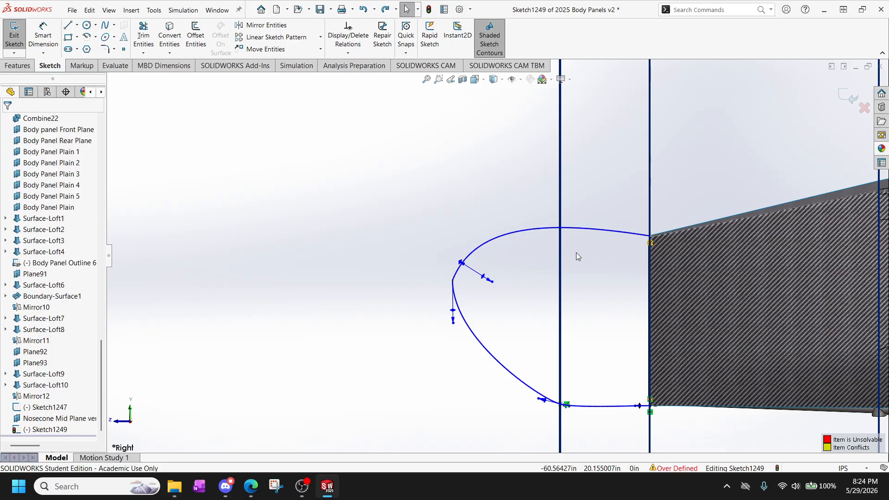
Delete the upper spline and redraw it through three points from near the panel's upper front corner to the lower spline's front endpoint.
click(479, 249)
key(Delete)
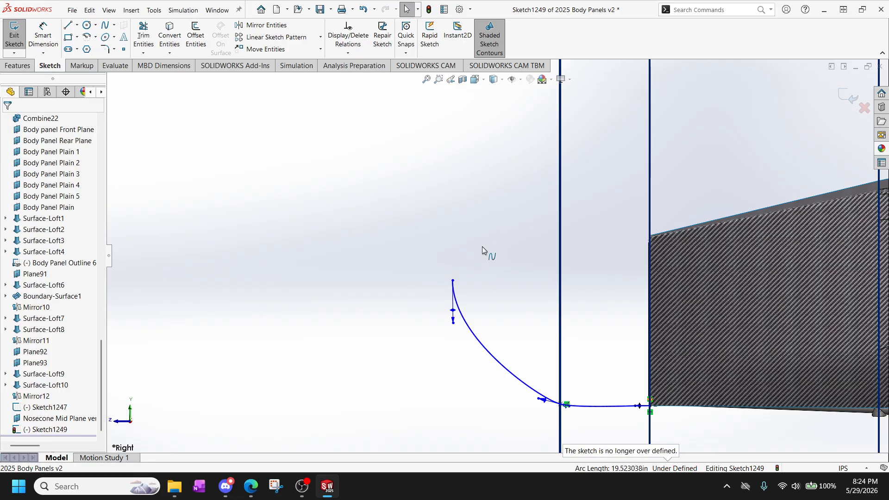
click(106, 24)
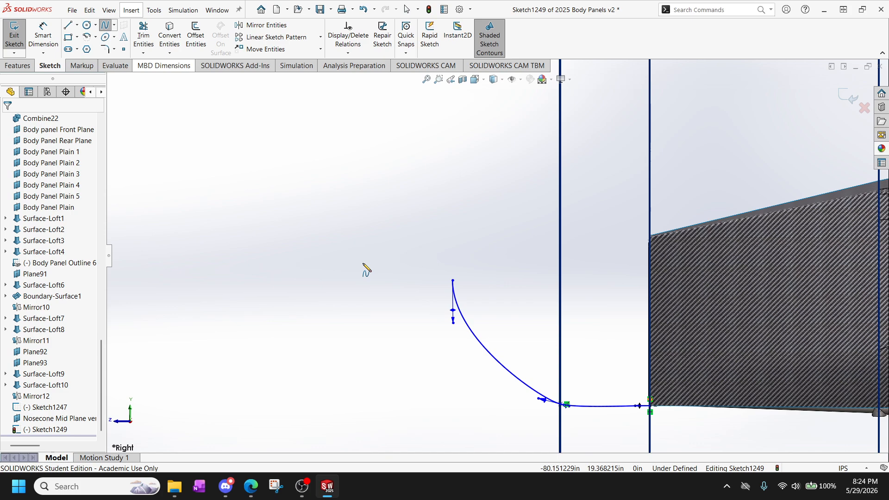
click(640, 230)
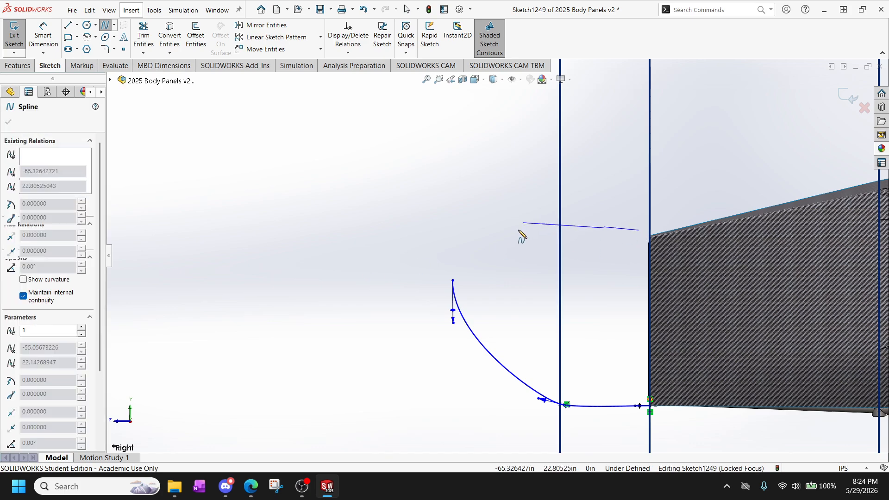
click(506, 252)
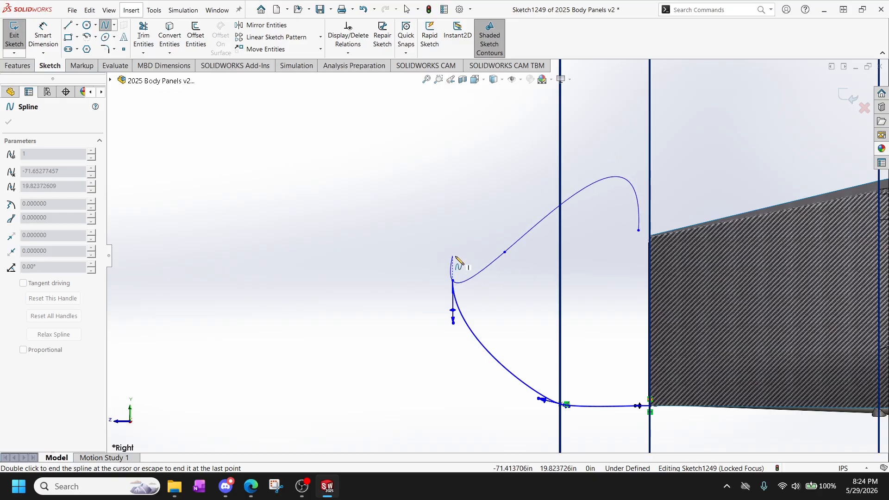
right_click(477, 250)
click(491, 237)
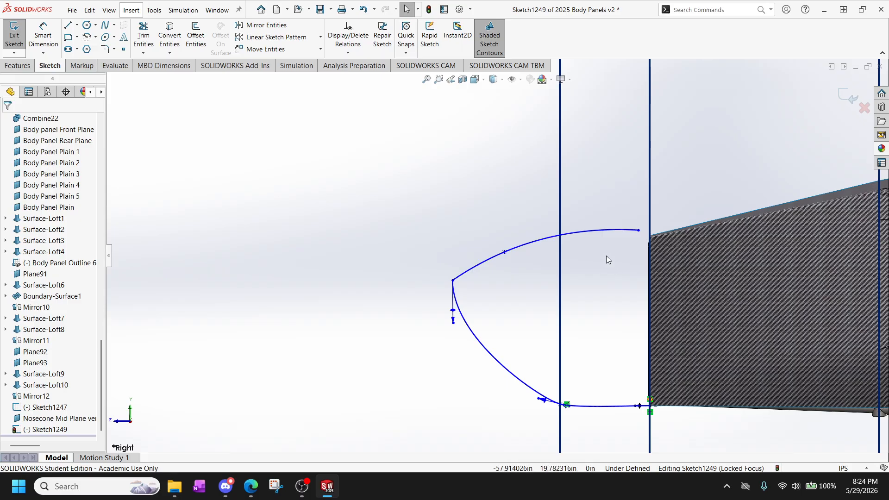
Add a Pierce relation between the new upper spline's rear endpoint and the top line of the front outline sketch.
scroll(621, 241, down, 5)
scroll(604, 294, down, 4)
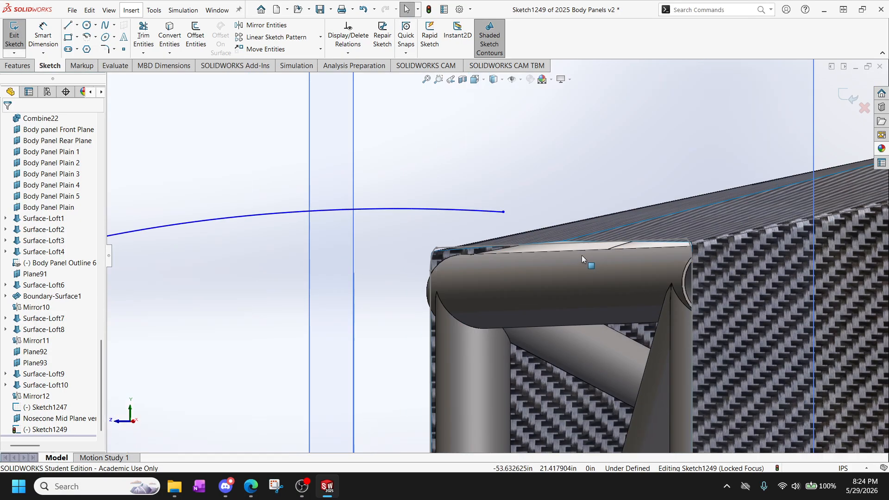
click(568, 244)
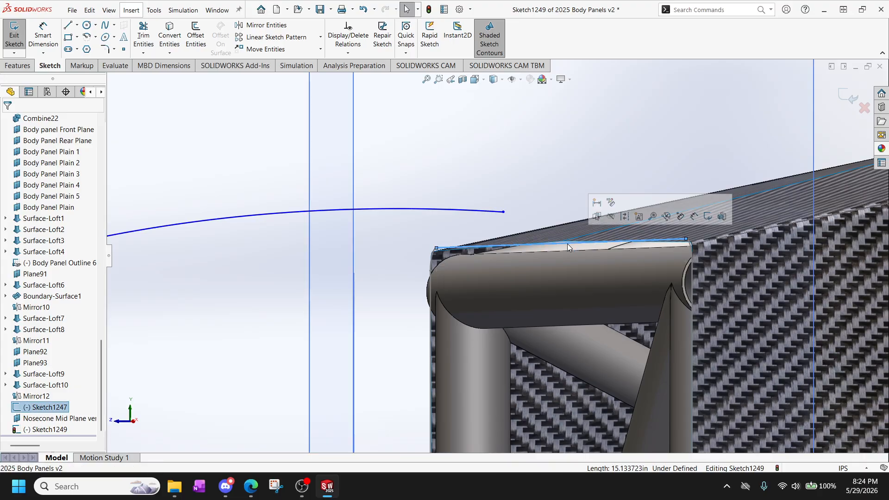
ctrl+click(504, 212)
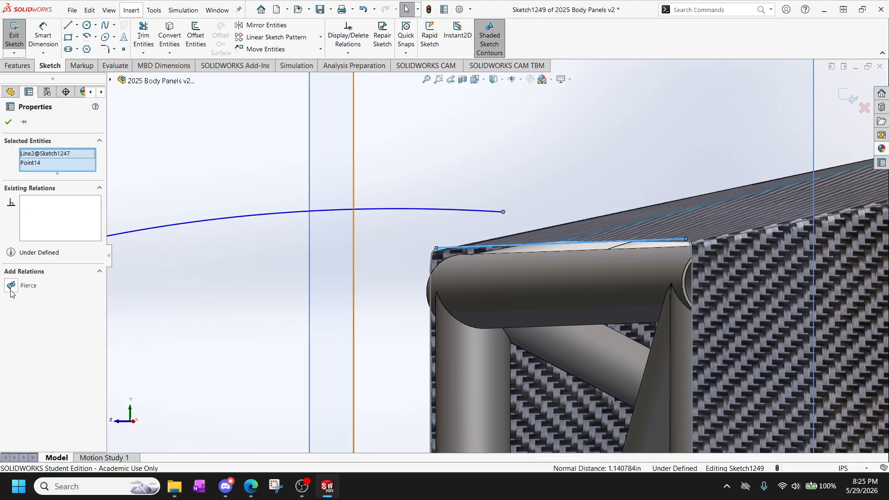
click(10, 285)
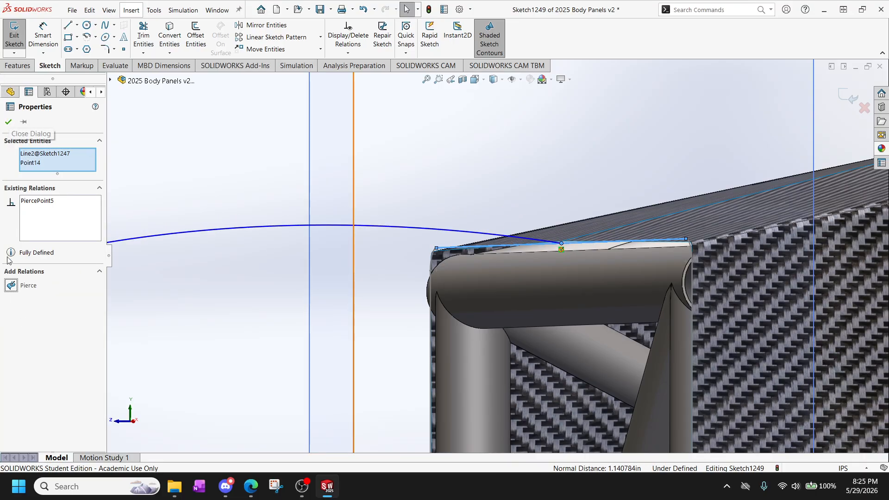
click(5, 119)
Turn the upper spline's front endpoint handle nearly vertical, at about -79.5° with a tangent weight of about 3.0.
scroll(269, 289, up, 9)
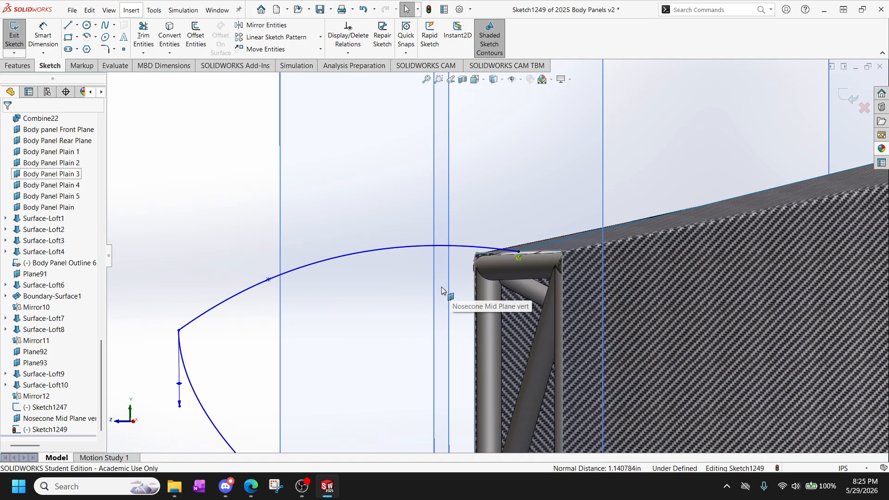
mouse_move(441, 287)
middle_down()
mouse_move(411, 278)
mouse_move(419, 283)
middle_up()
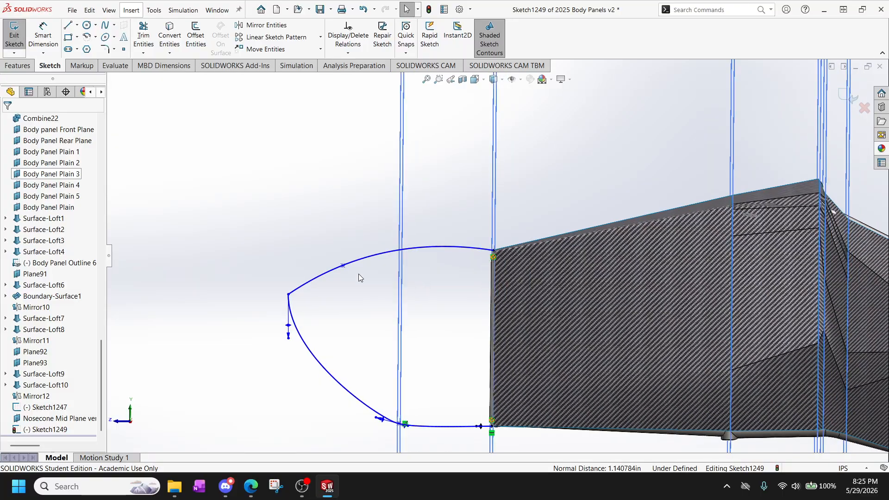
click(317, 284)
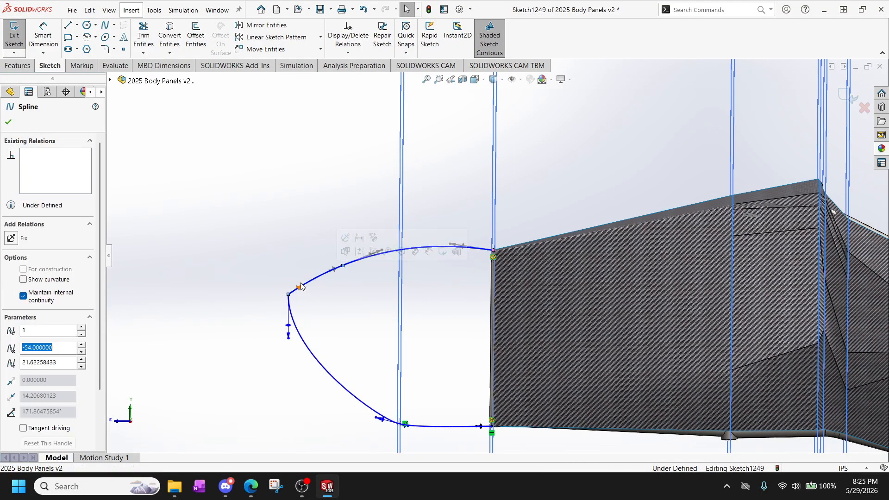
mouse_move(303, 285)
mouse_down()
mouse_move(298, 259)
mouse_move(287, 289)
mouse_up()
scroll(364, 270, down, 4)
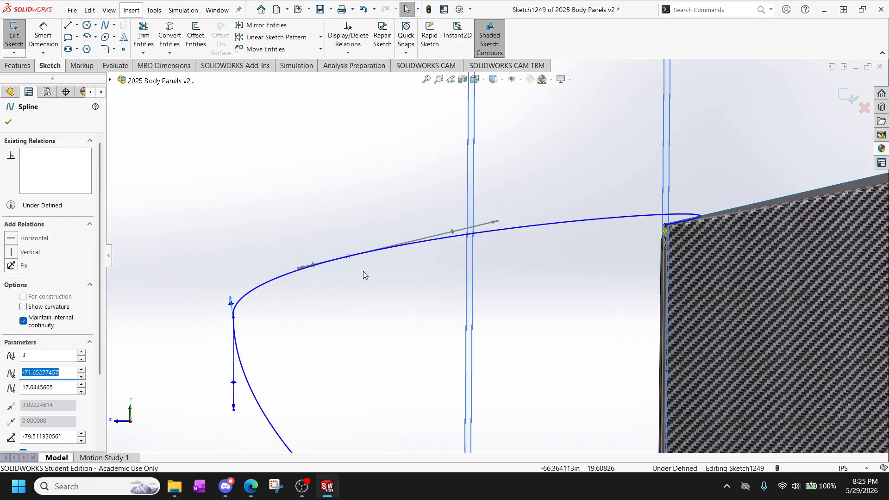
Shorten the rear handle at the upper spline's middle point to remove the overshoot past the panel edge, at about -167.1°.
scroll(463, 272, up, 2)
scroll(585, 271, down, 2)
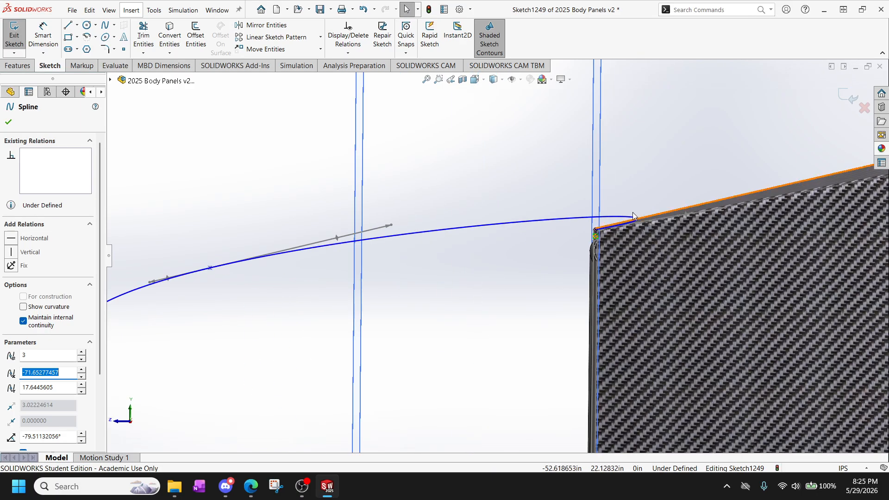
middle_drag(632, 212, 463, 314)
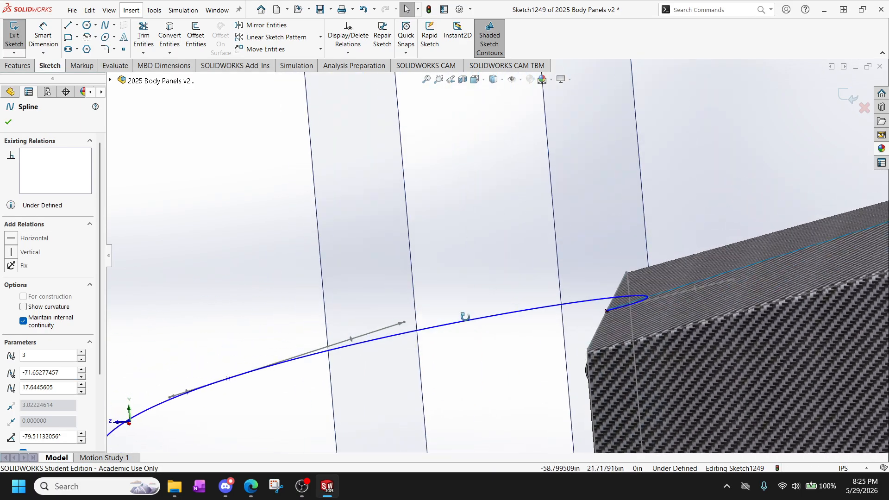
key(Escape)
click(502, 318)
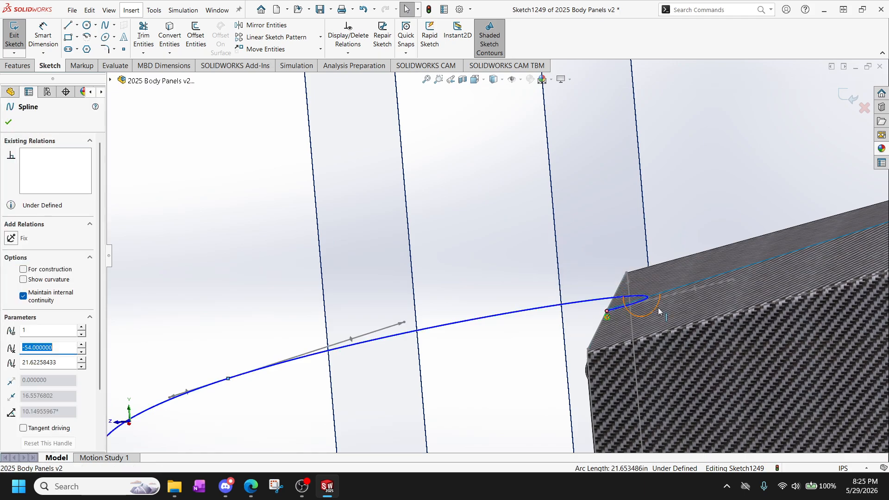
scroll(544, 279, down, 3)
scroll(482, 139, down, 5)
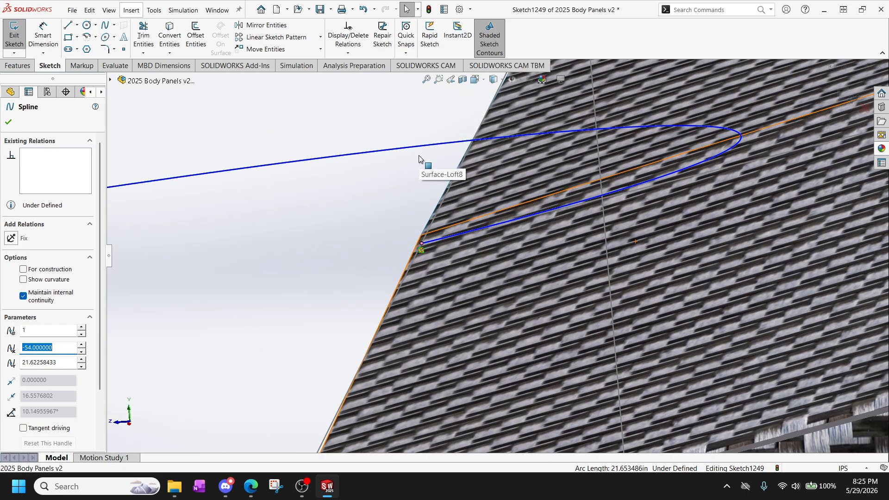
middle_drag(676, 151, 632, 169)
scroll(488, 288, up, 10)
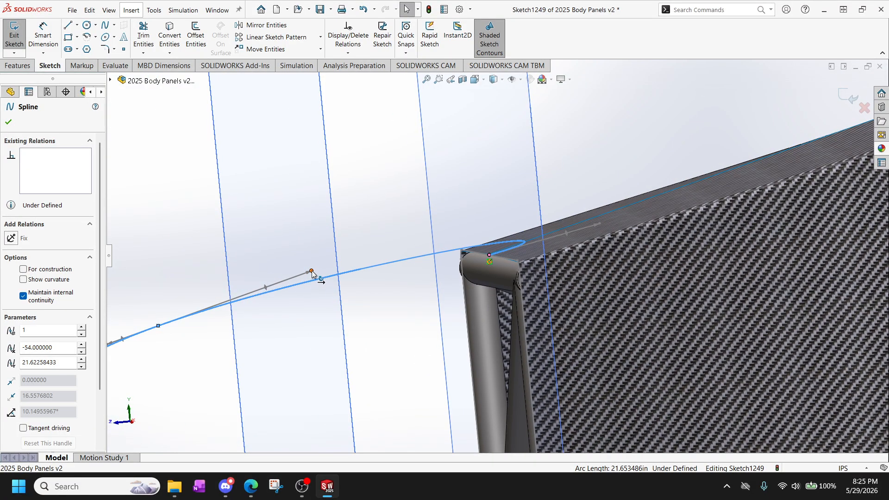
drag(311, 273, 214, 309)
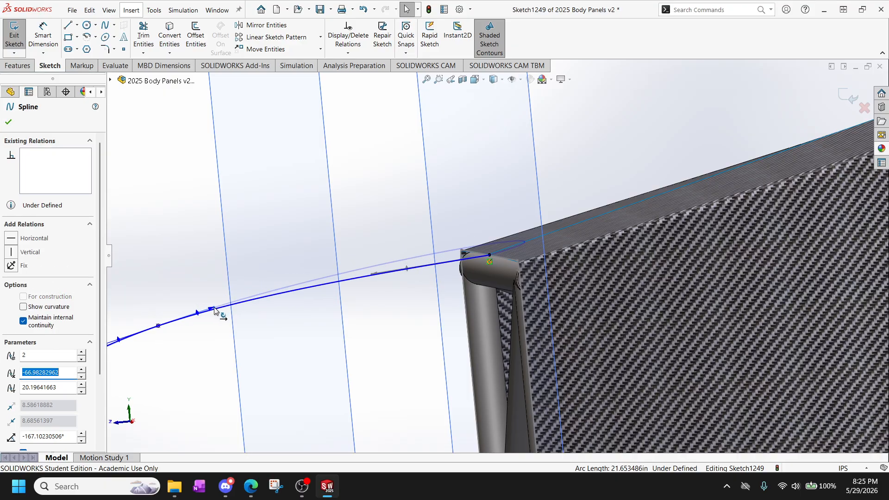
Return to the Right view and examine the front point where the upper and lower splines meet.
key(space)
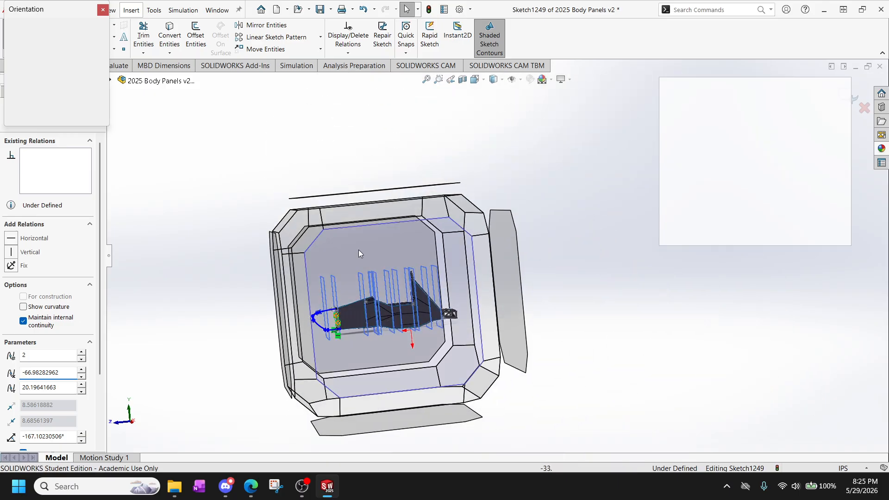
click(358, 250)
scroll(412, 285, down, 5)
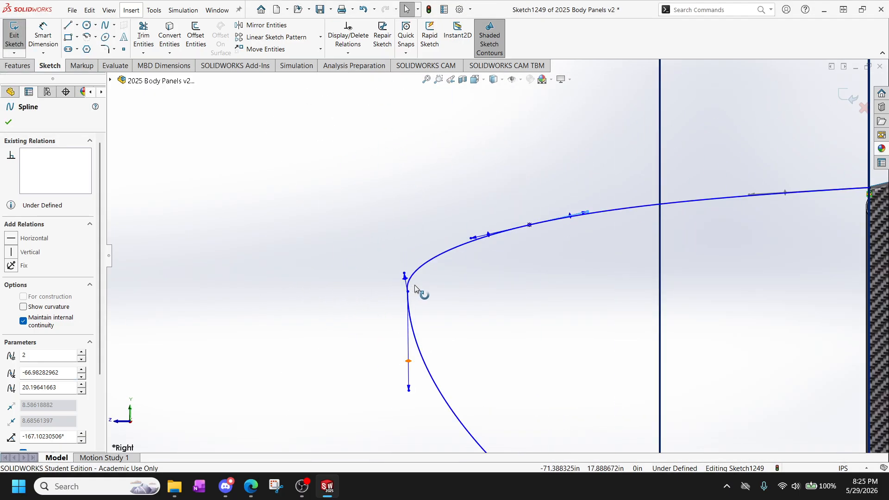
scroll(415, 287, up, 3)
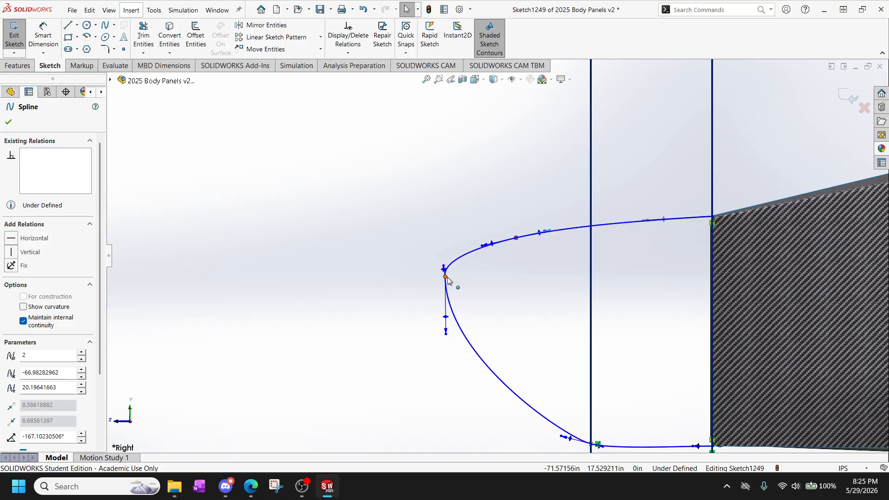
Lower the front point shared by both splines to about X -71.45, Y 16.09, and move the upper spline's middle point to about X -68.24, Y 19.49.
drag(446, 277, 448, 303)
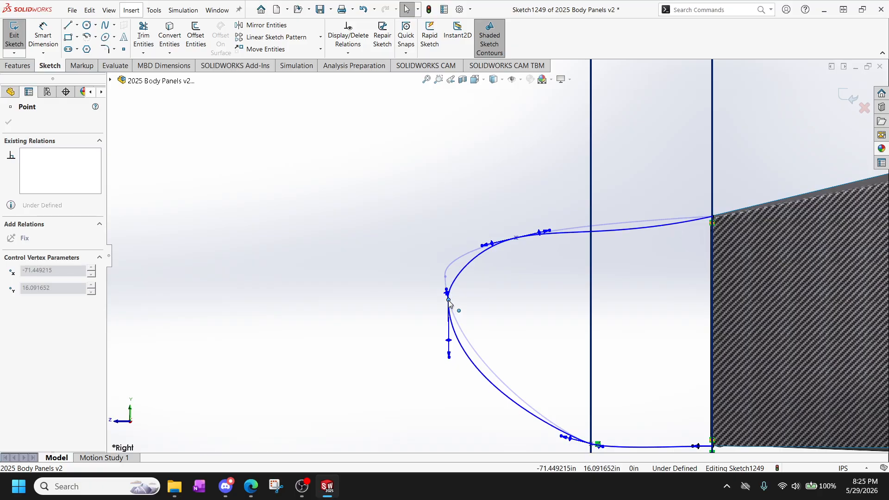
click(517, 238)
mouse_move(516, 240)
mouse_down()
mouse_move(482, 251)
mouse_move(532, 237)
mouse_up()
scroll(647, 233, up, 4)
scroll(649, 233, down, 3)
scroll(504, 262, down, 2)
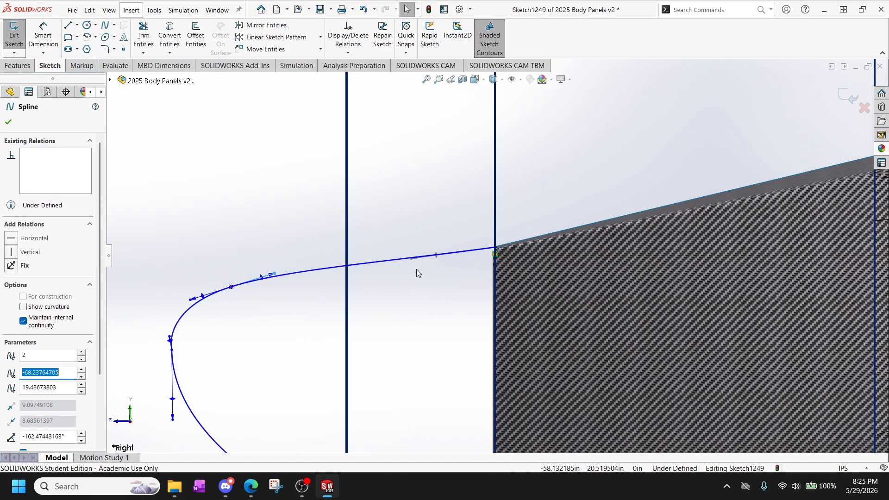
Align the upper spline's rear endpoint handle with the panel's top edge at about -166°, delete the middle spline point, and shorten the overlong rear handle.
scroll(417, 269, up, 1)
drag(428, 262, 334, 293)
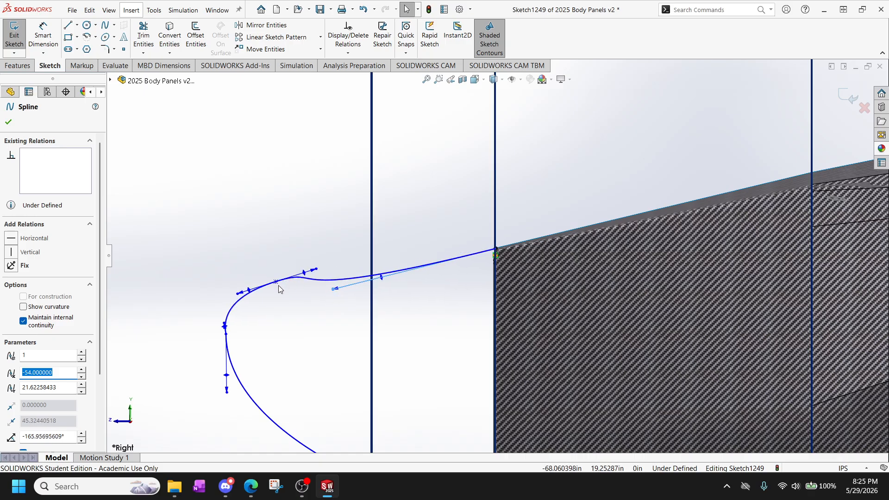
drag(278, 285, 279, 303)
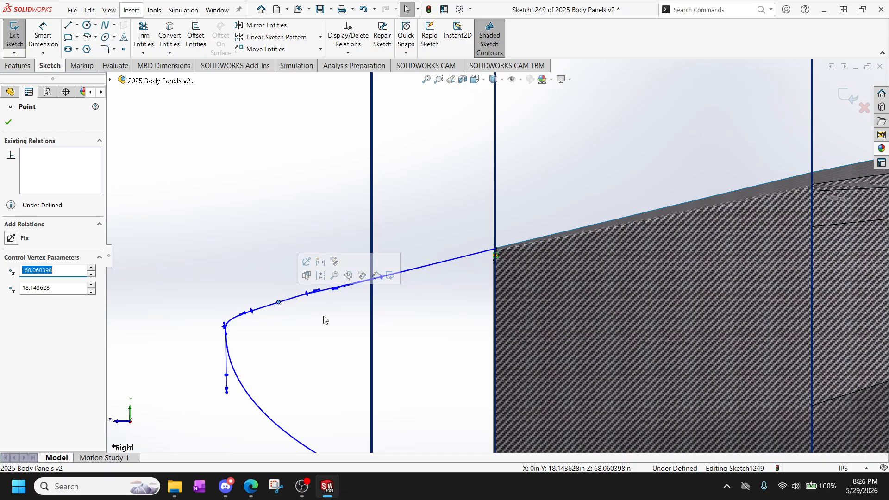
key(Delete)
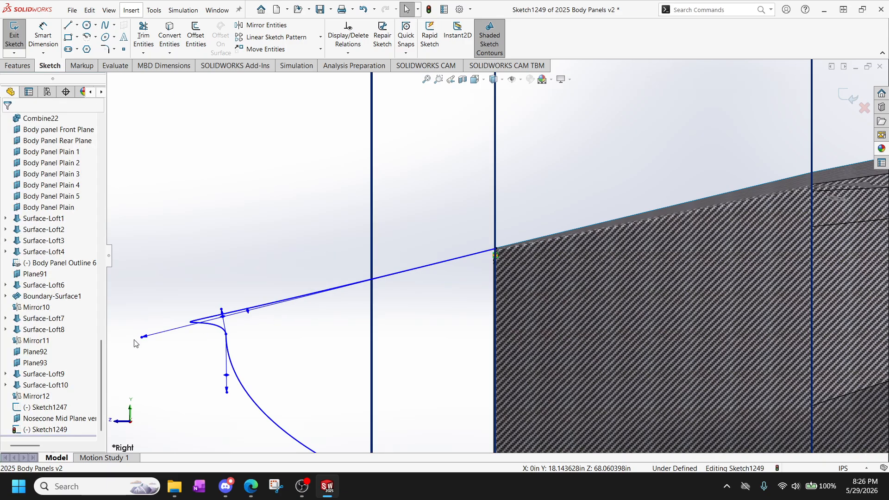
drag(142, 338, 353, 282)
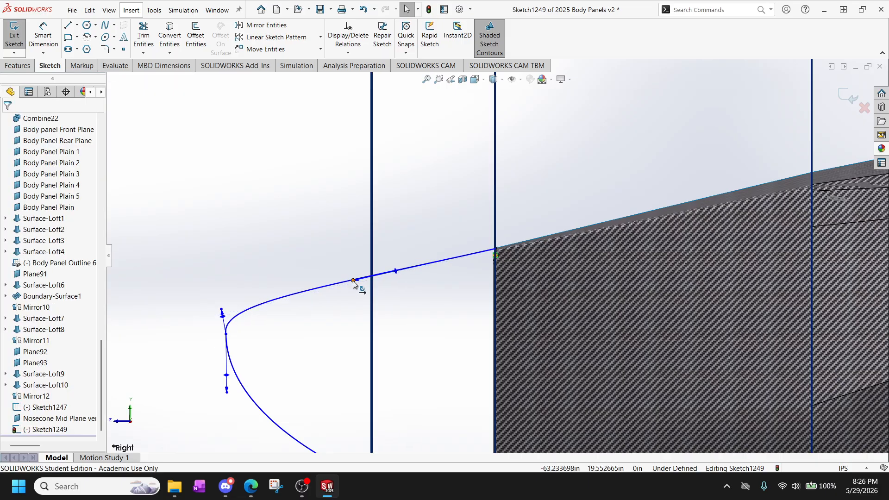
Examine the nose profile against the body panel from an angle and return to the Right view.
scroll(356, 283, up, 4)
scroll(499, 320, down, 2)
mouse_move(500, 300)
middle_down()
mouse_move(496, 273)
mouse_move(480, 293)
middle_up()
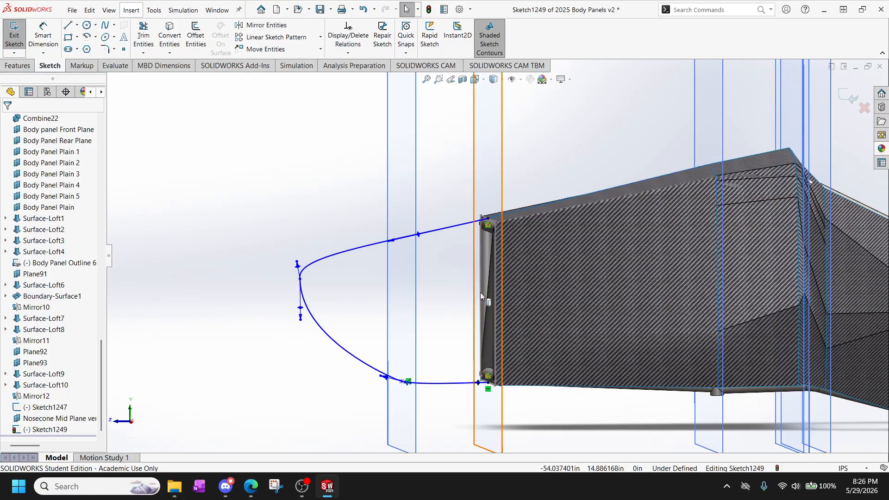
scroll(480, 293, up, 1)
scroll(443, 288, down, 3)
key(space)
click(351, 254)
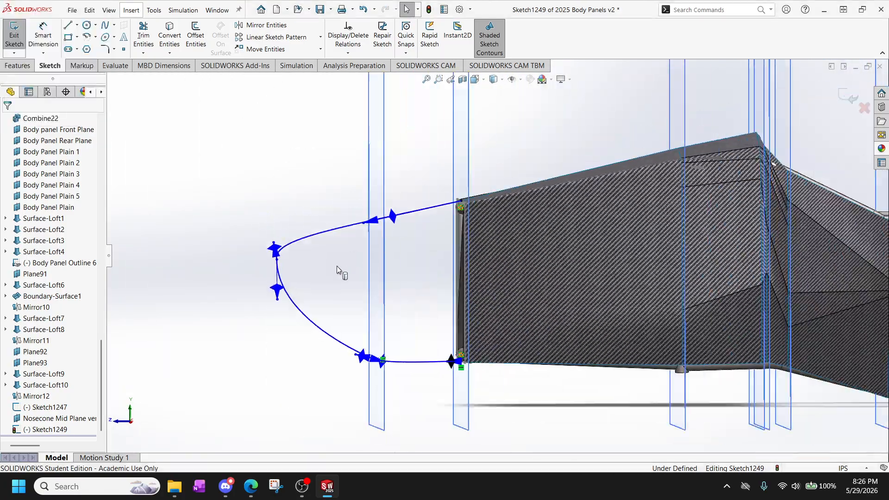
Add a Vertical relation to the front tangent handles of both the upper and lower splines at the nose tip.
scroll(301, 281, down, 5)
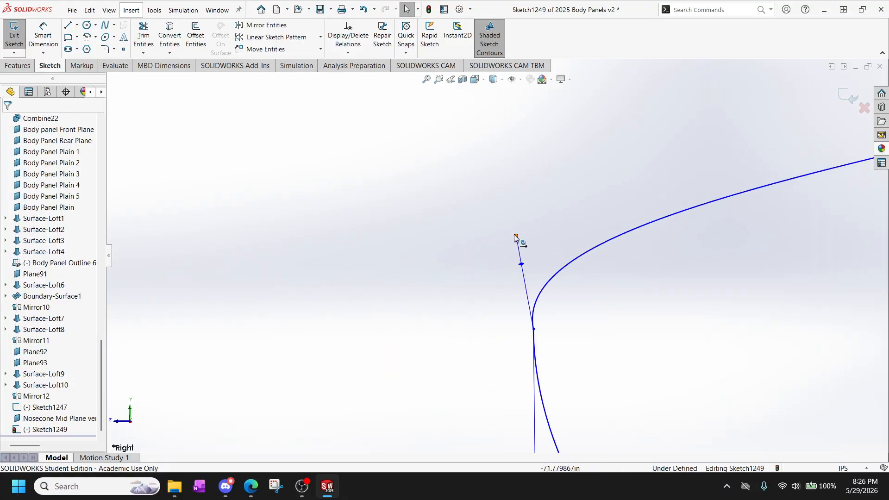
click(516, 237)
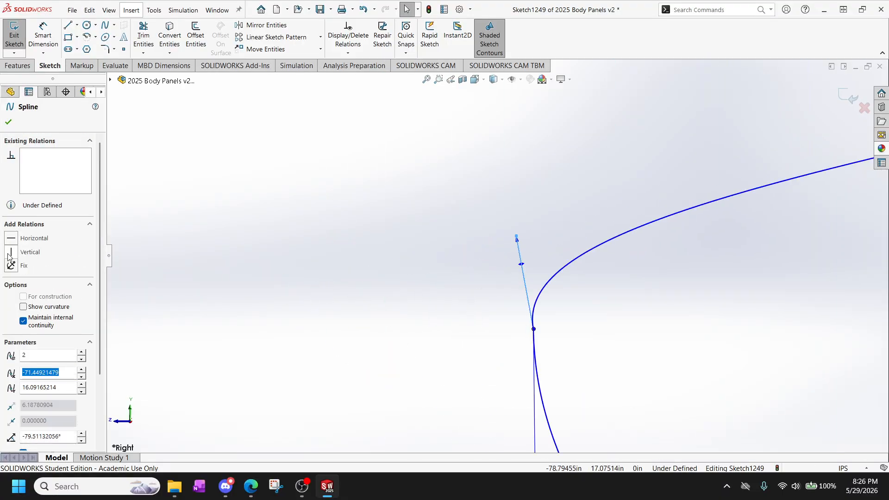
click(11, 252)
scroll(558, 295, up, 3)
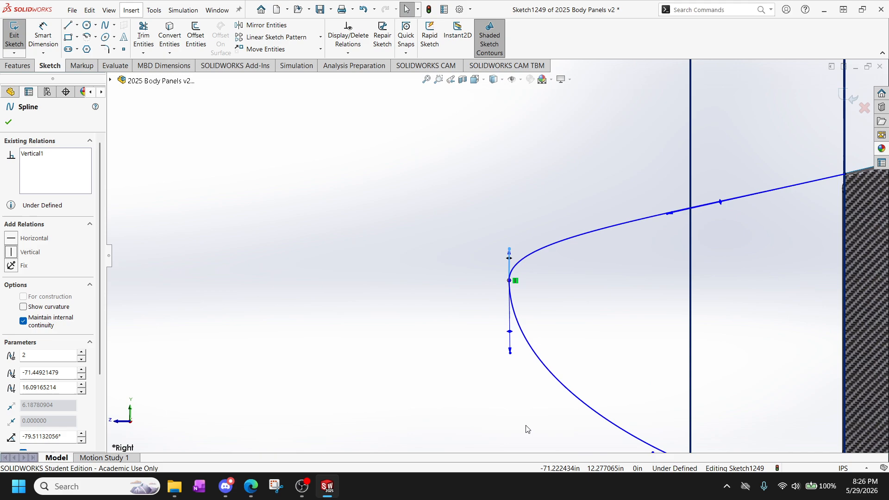
click(510, 354)
click(10, 252)
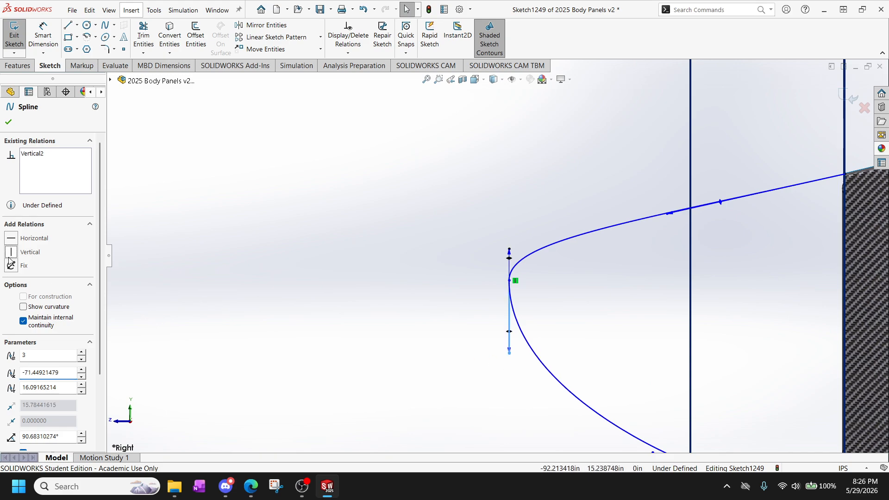
Adjust the length of the upper spline's vertical front handle to a tangent weight of about 5.32.
scroll(550, 299, down, 3)
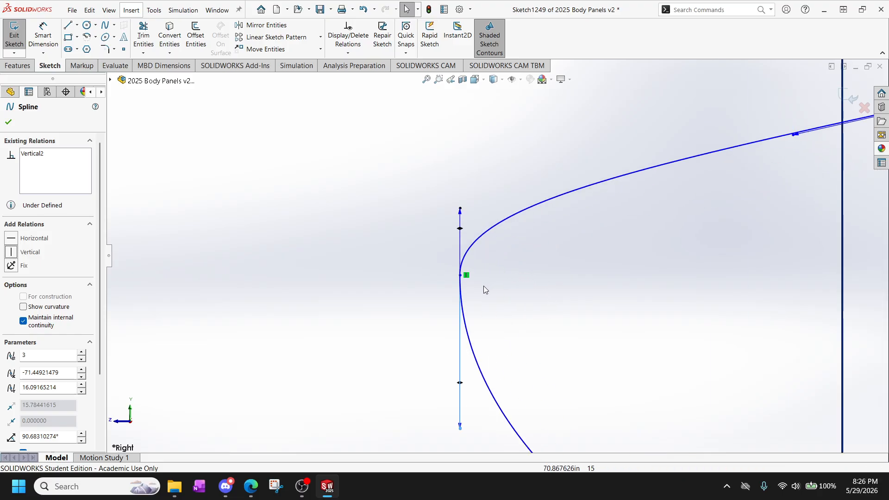
scroll(469, 245, up, 2)
scroll(459, 217, down, 3)
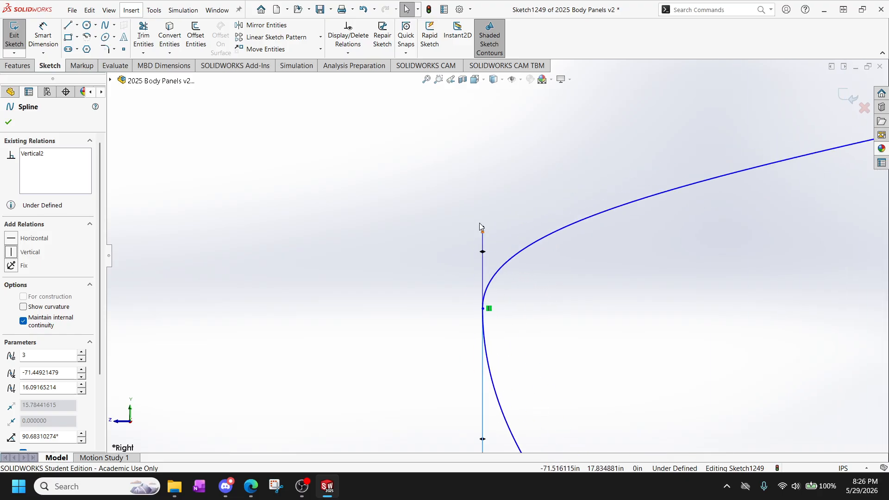
drag(483, 228, 483, 208)
scroll(497, 256, up, 5)
scroll(500, 311, up, 3)
scroll(518, 265, down, 3)
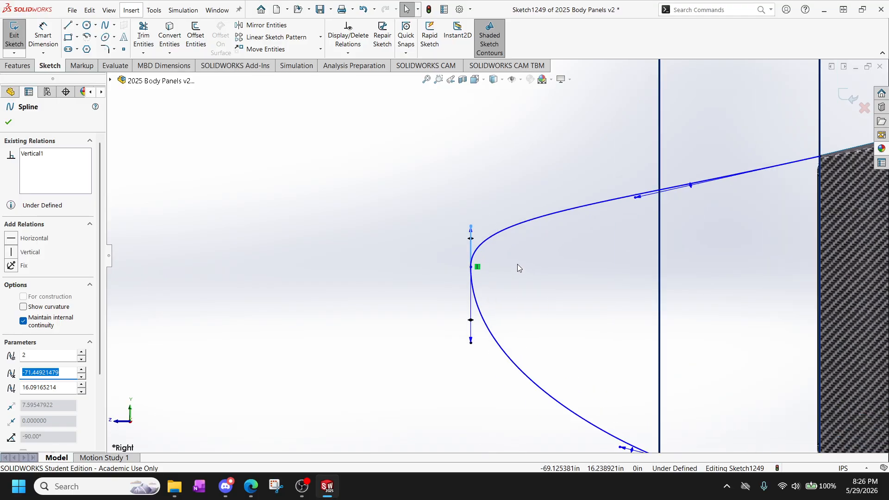
drag(470, 234, 470, 246)
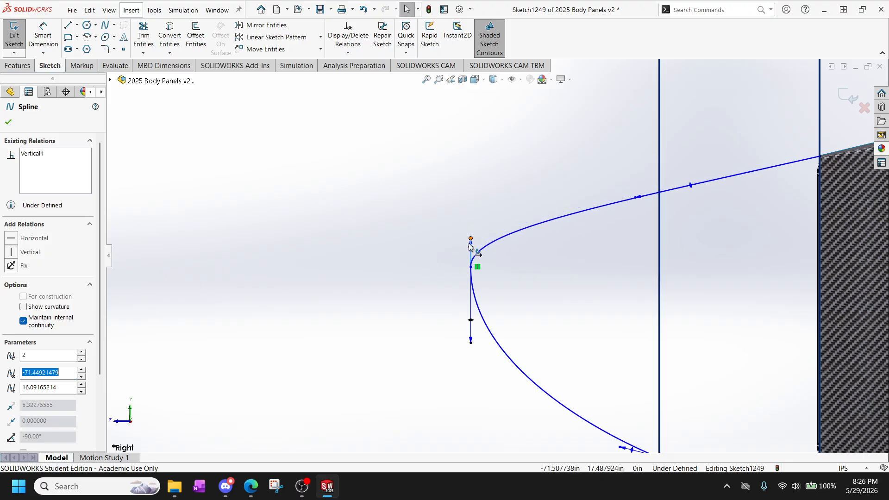
Shorten the lower spline's vertical front handle to tighten the nose tip curve, and exit the side-profile sketch.
drag(472, 347, 470, 304)
click(471, 335)
scroll(523, 407, up, 4)
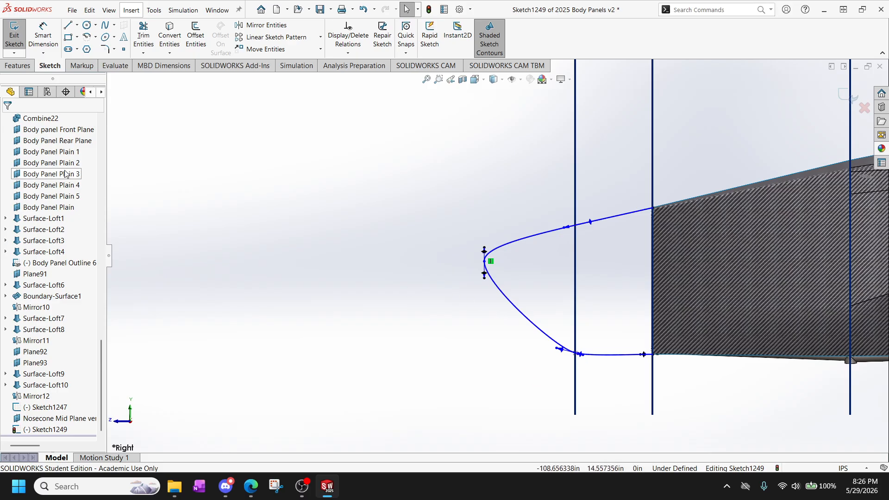
click(14, 35)
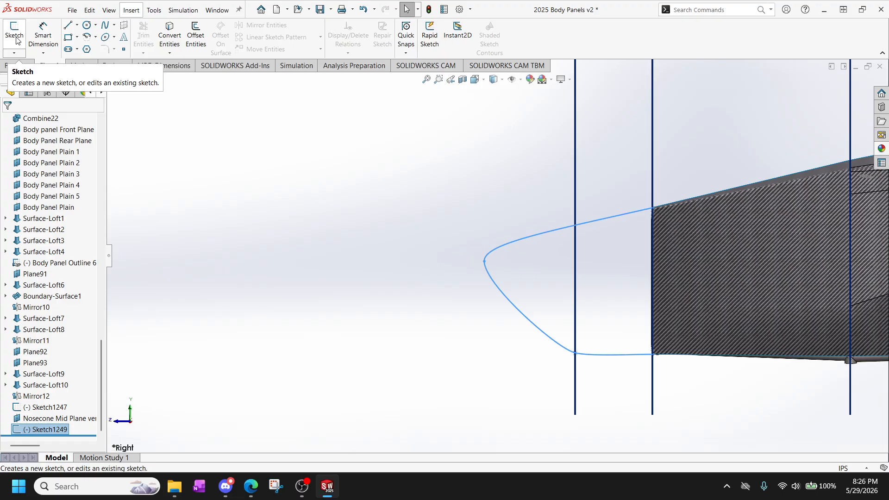
Rename the front outline sketch, Sketch1247, as "Nosecone Base".
scroll(590, 262, down, 4)
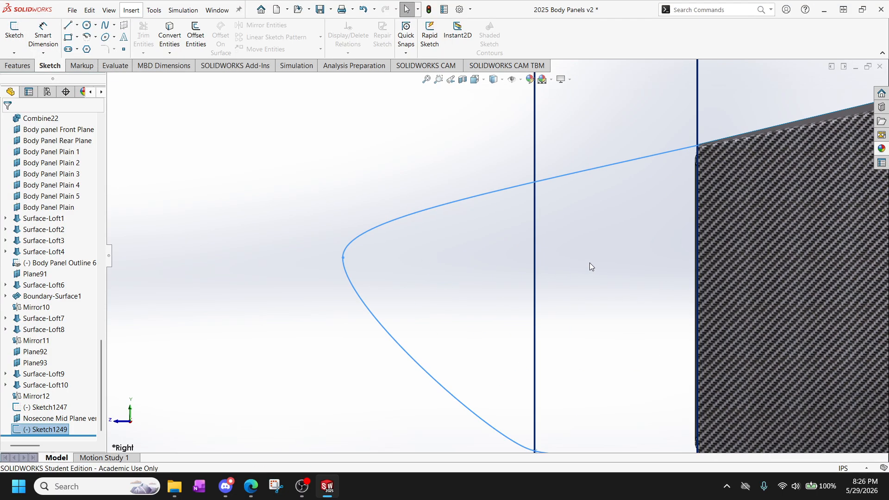
middle_drag(590, 262, 604, 258)
scroll(604, 257, up, 3)
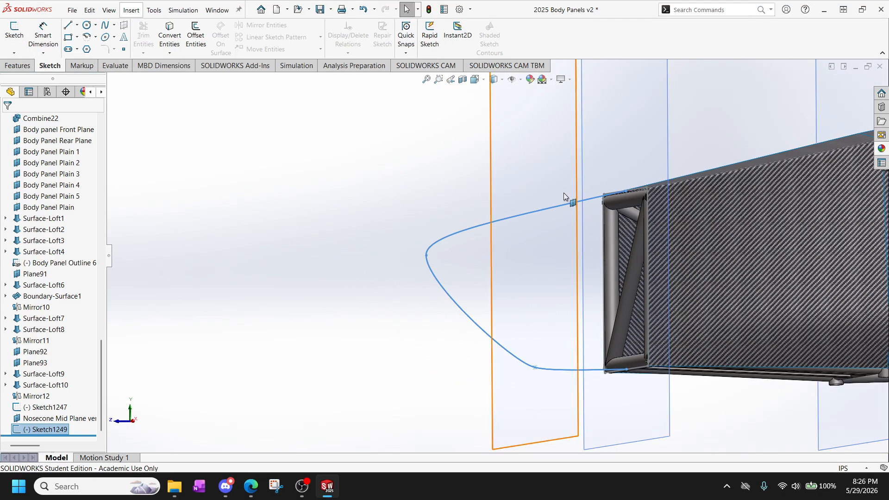
click(546, 164)
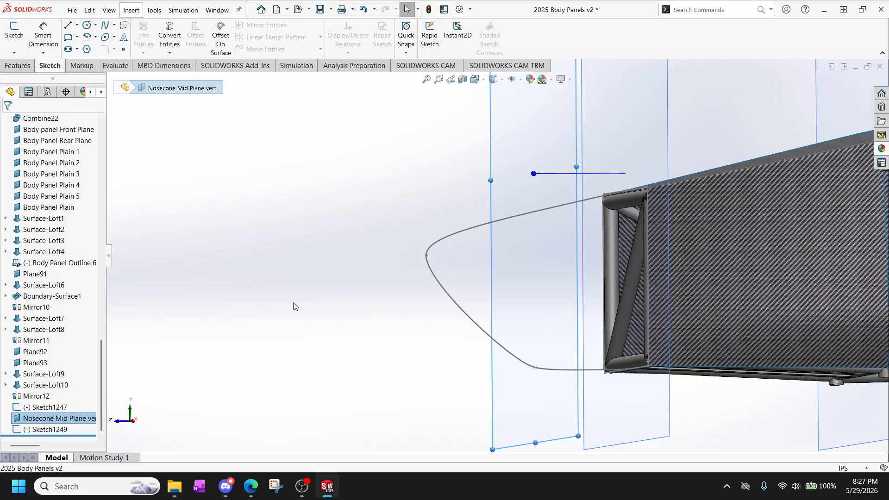
click(41, 407)
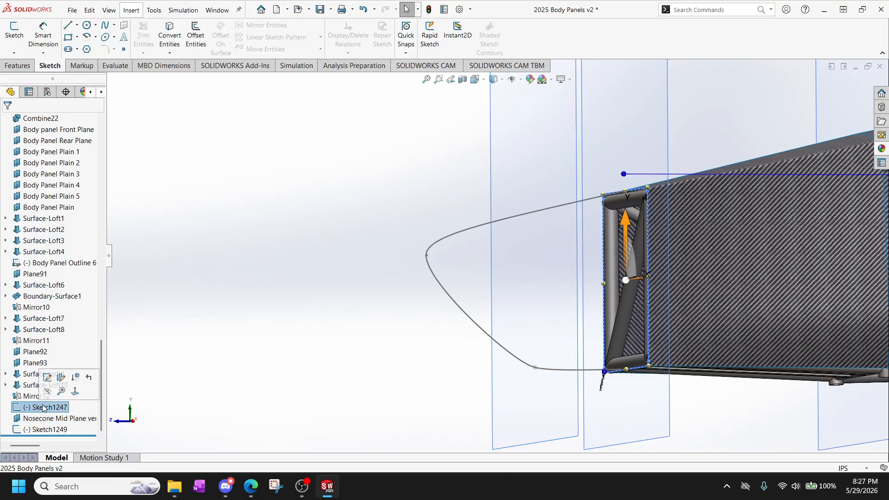
click(43, 407)
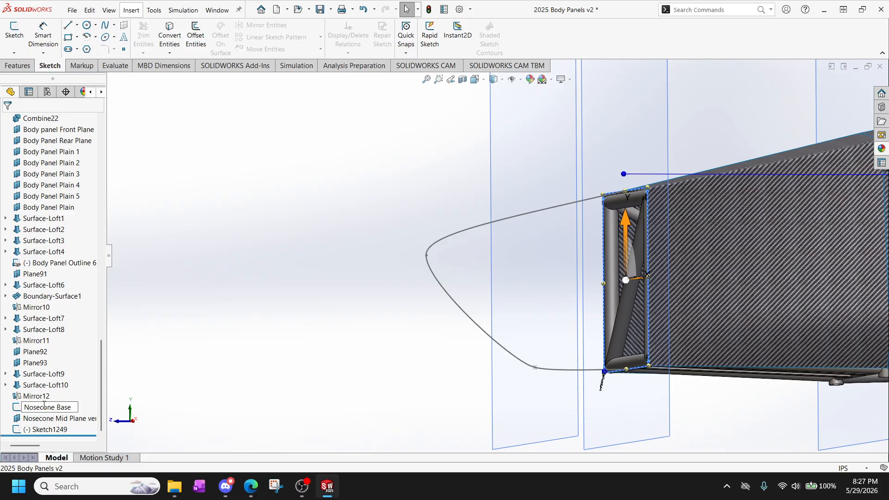
Open the name of the side-profile sketch, Sketch1249, for editing.
click(52, 429)
click(52, 431)
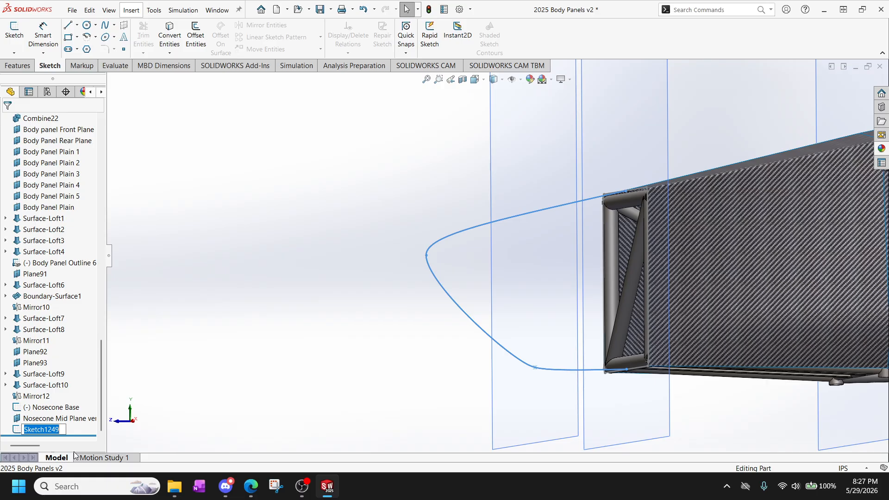
Rename the nose cone's side-profile sketch as "Right Prof".
text(Right Prof)
click(368, 348)
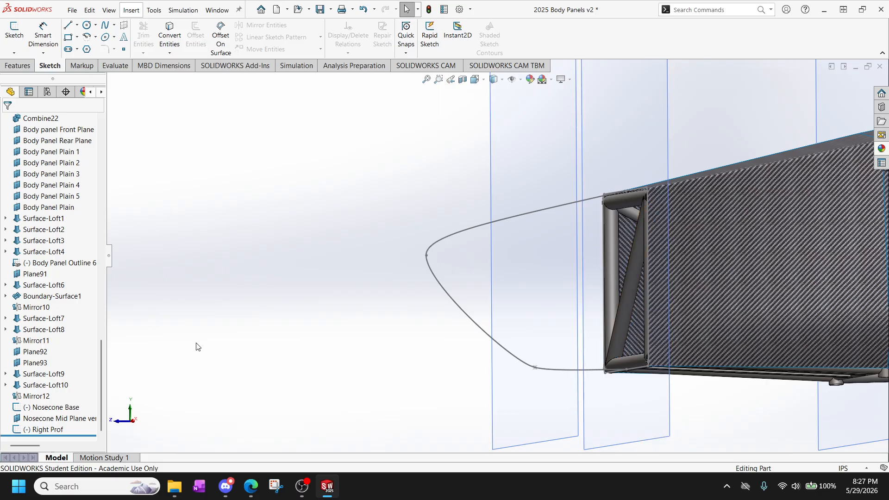
Create a reference plane parallel to the Ground Plane and coincident with the nose tip point of the Right Prof sketch.
scroll(70, 315, up, 6)
scroll(78, 311, up, 7)
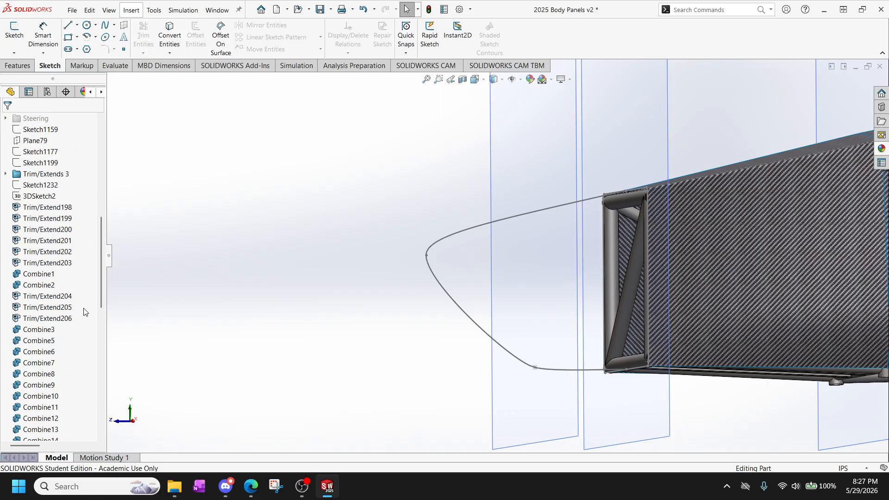
double_click(427, 256)
scroll(89, 267, up, 15)
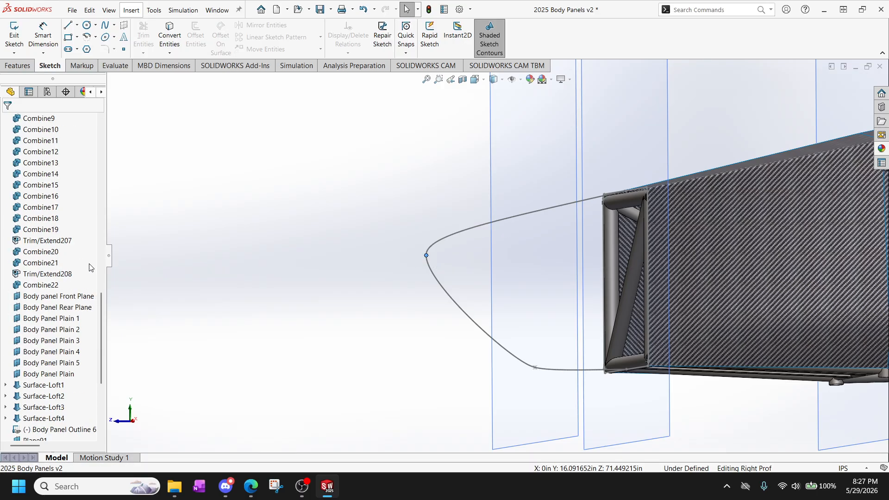
scroll(89, 267, up, 5)
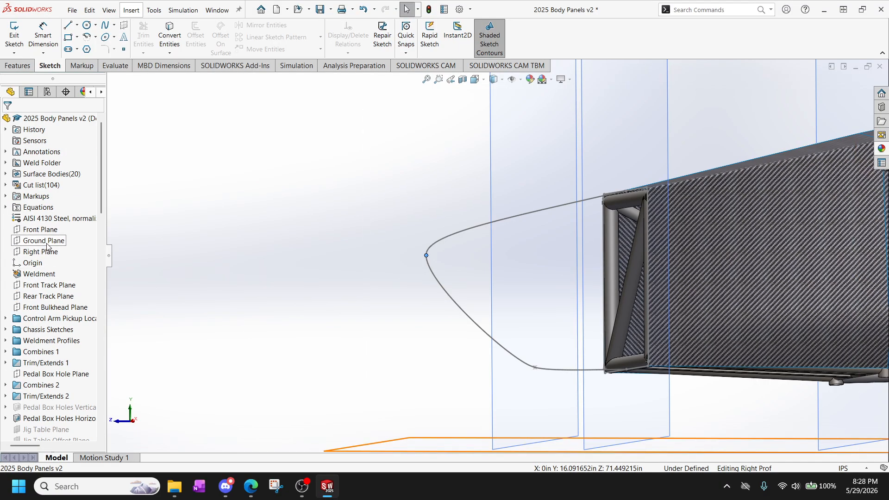
click(17, 65)
click(422, 37)
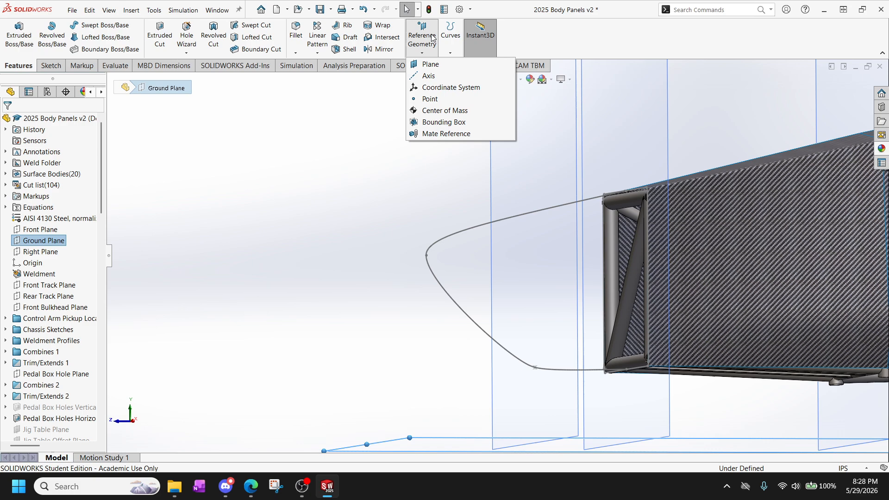
click(441, 70)
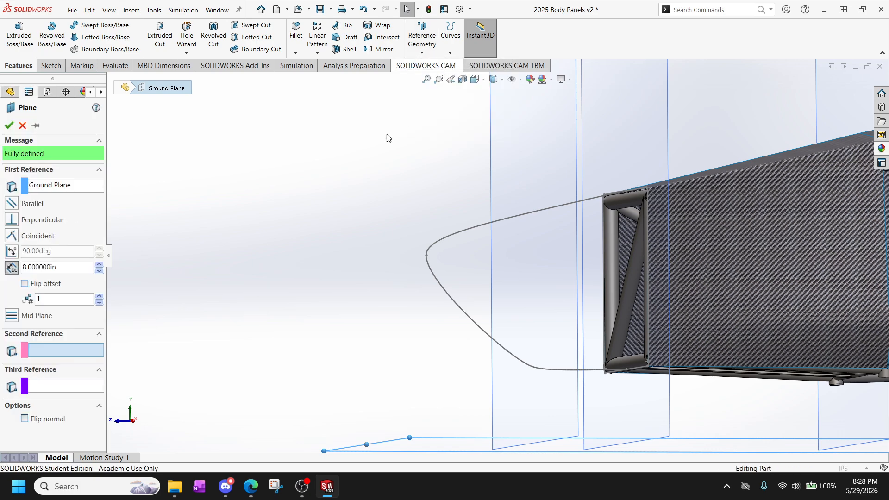
click(427, 256)
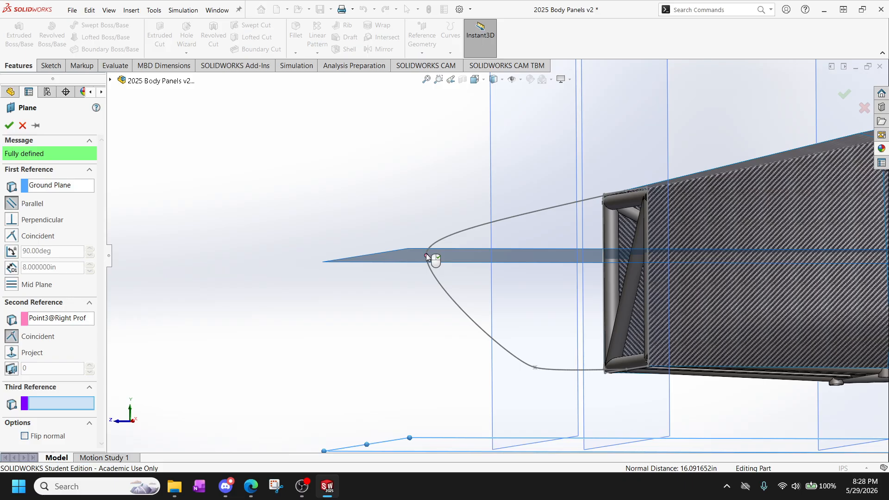
click(8, 126)
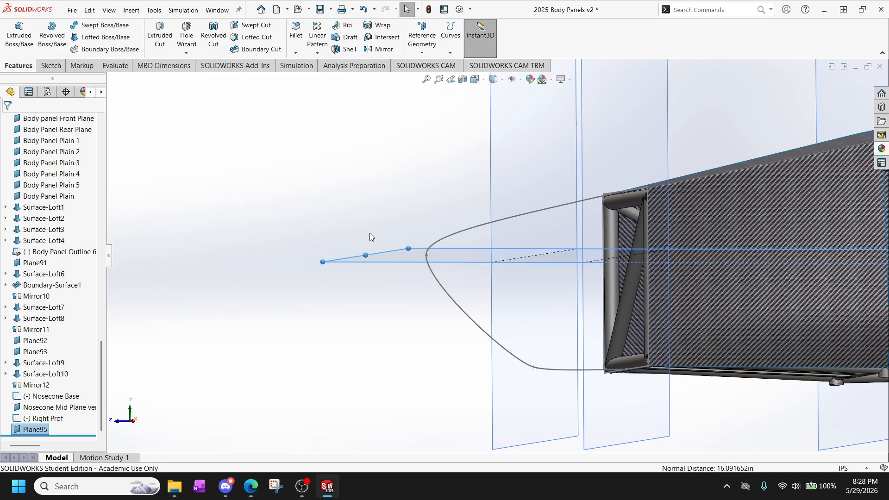
Rename the new horizontal plane through the nose tip as "Side Prof Plane".
middle_drag(391, 190, 430, 228)
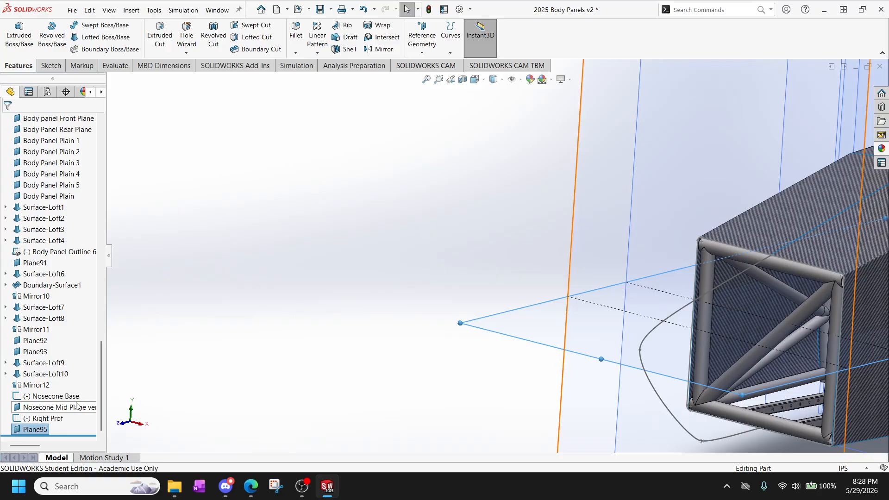
click(37, 430)
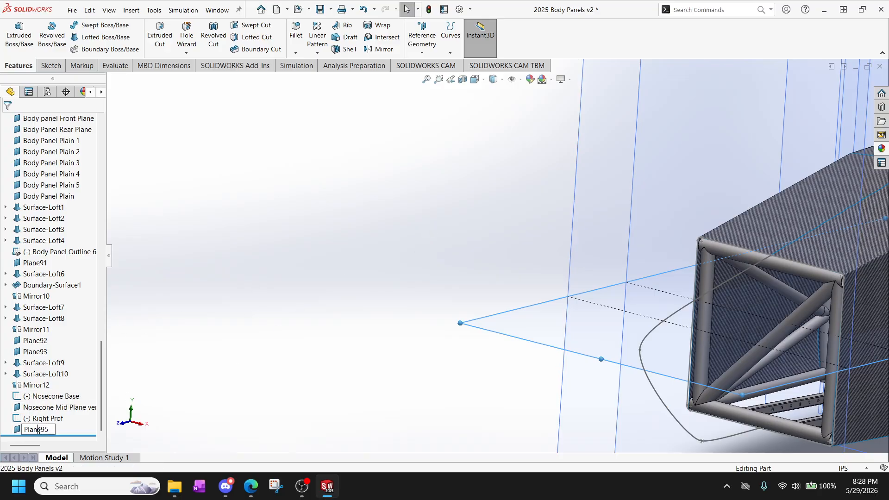
double_click(39, 431)
text(Side Prof)
key(Return)
Hide the Body Panel Rear Plane together with Body Panel Plain 1 through 5 and Body Panel Plain.
scroll(496, 342, up, 4)
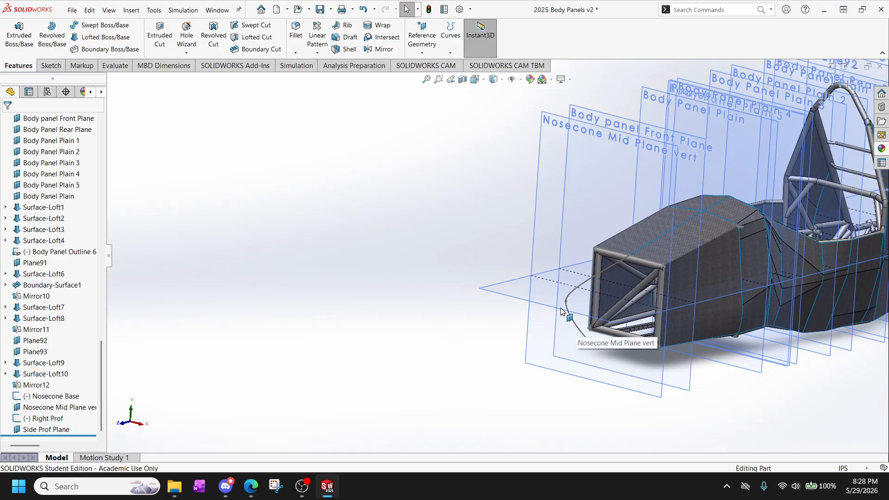
scroll(561, 309, down, 4)
scroll(565, 304, up, 3)
scroll(710, 284, up, 1)
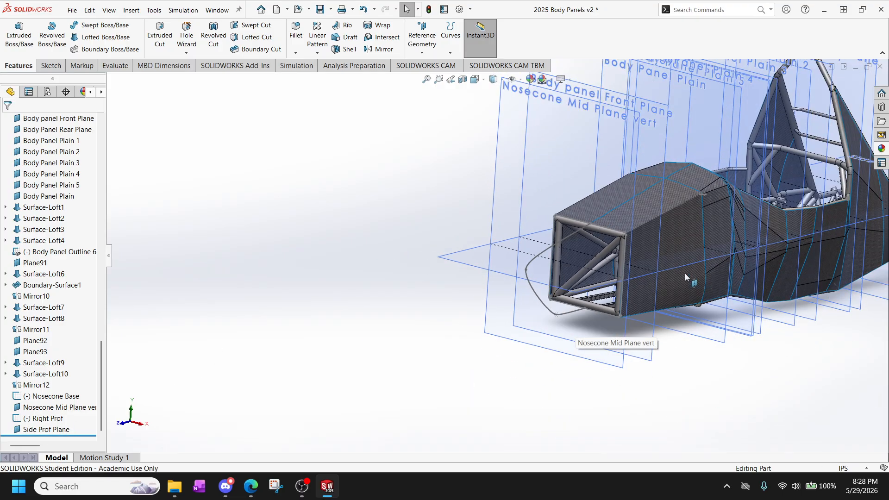
scroll(685, 273, up, 2)
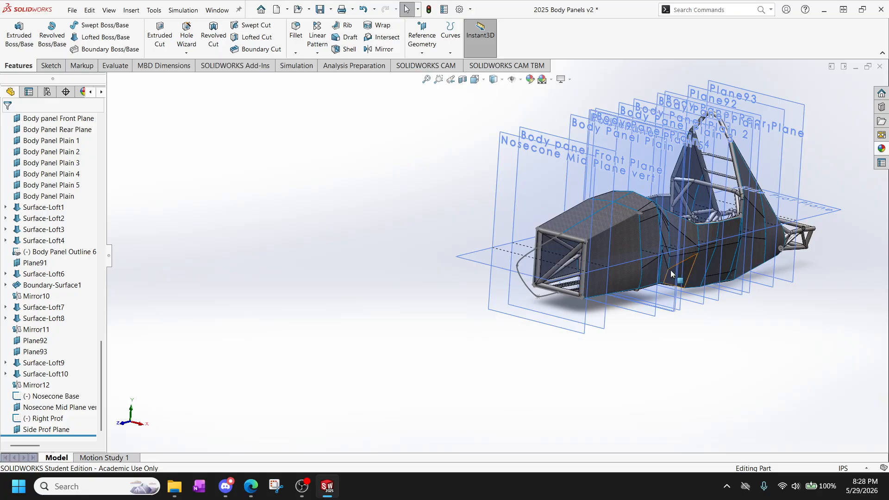
scroll(618, 265, down, 3)
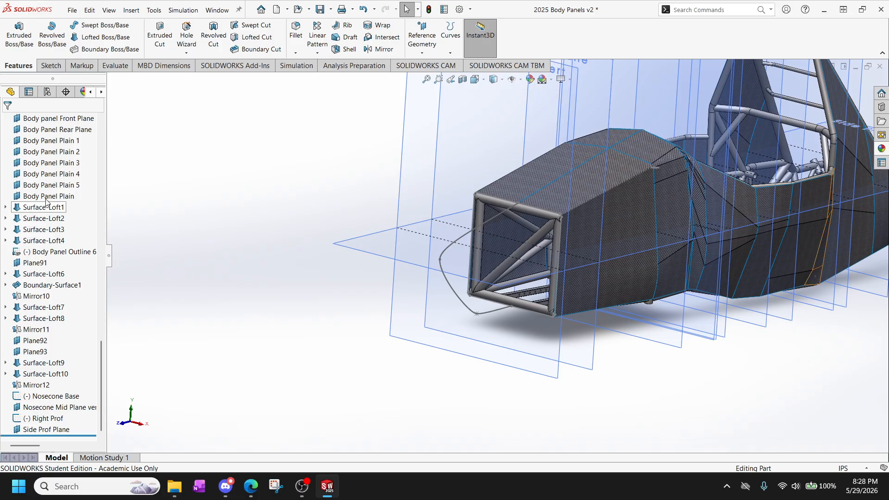
scroll(46, 201, up, 2)
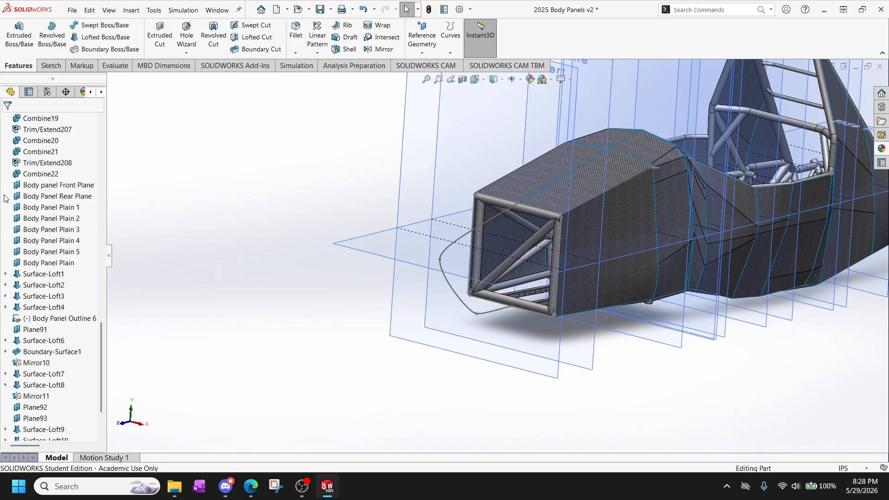
drag(48, 232, 65, 265)
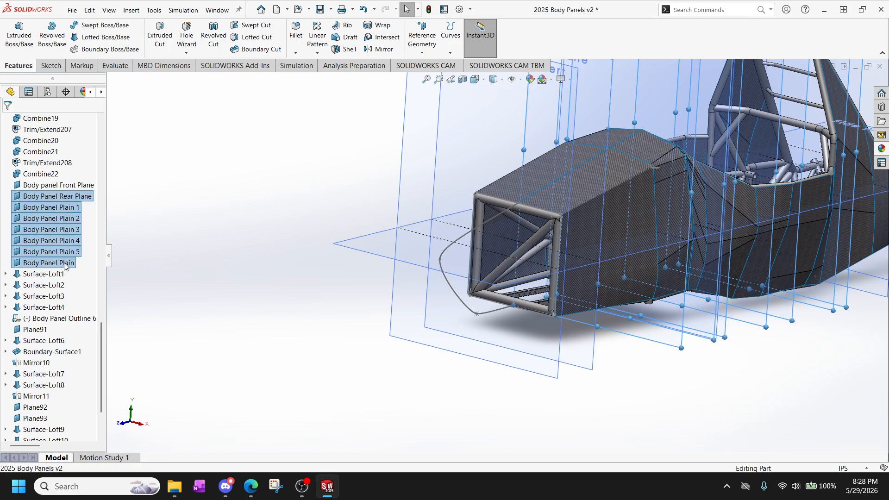
right_click(65, 230)
click(79, 216)
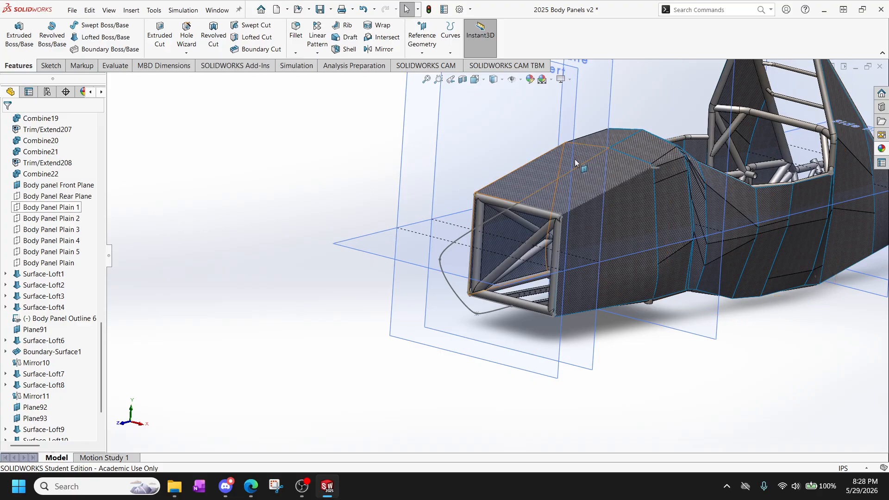
Hide Plane92 and Plane93 at the rear of the chassis.
scroll(628, 375, up, 2)
scroll(629, 377, up, 2)
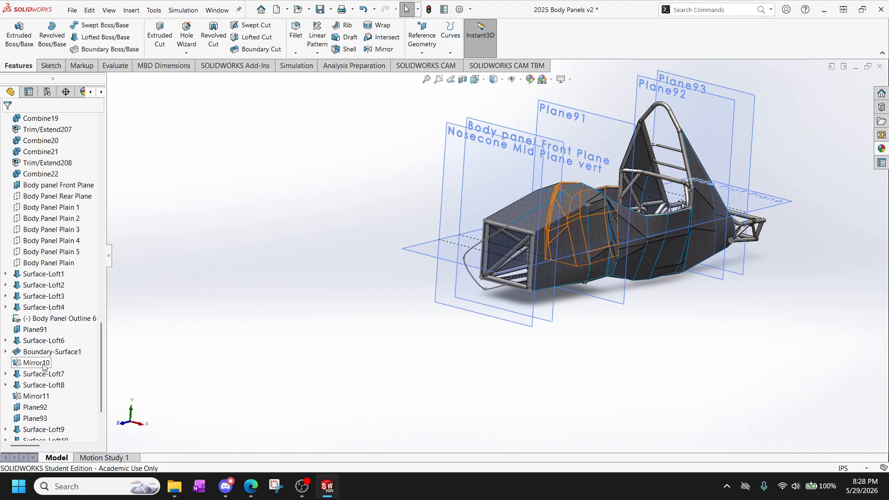
click(40, 411)
right_click(32, 413)
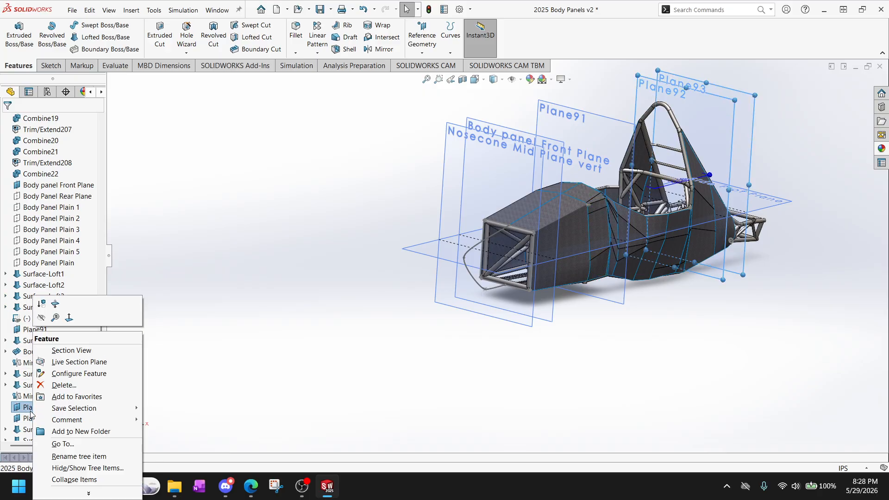
ctrl+click(30, 419)
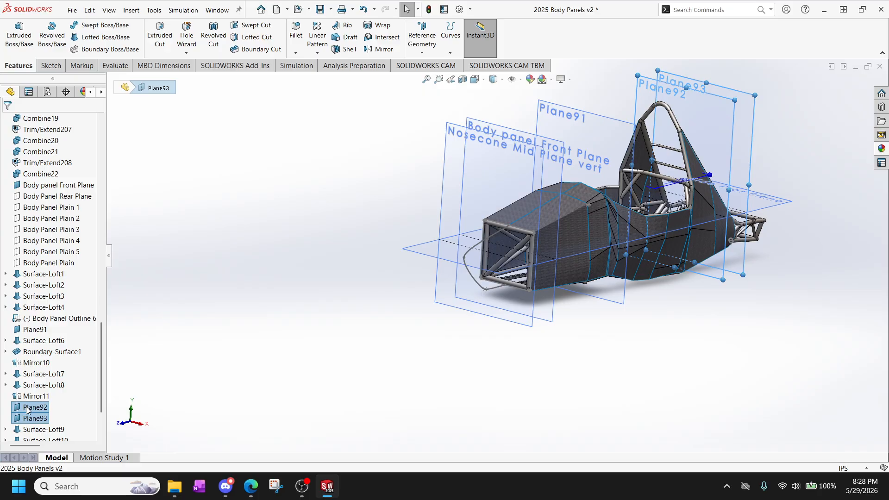
right_click(26, 409)
click(37, 318)
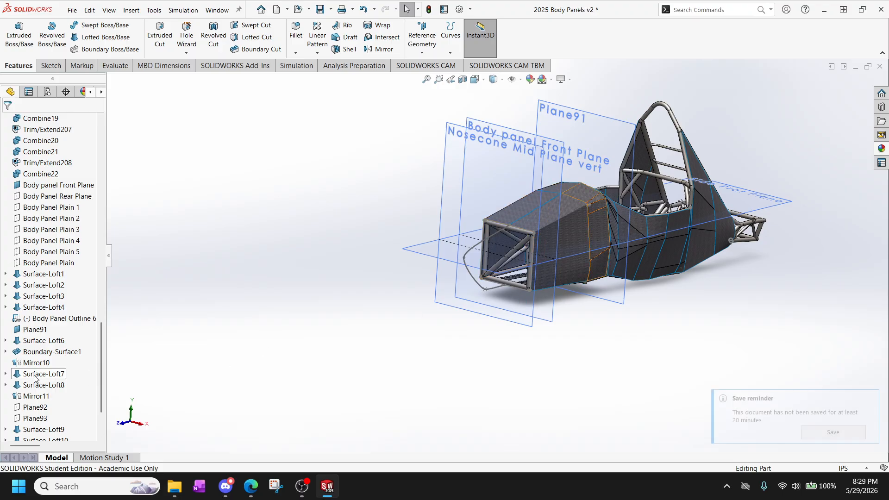
Dismiss the save reminder and hide Plane91.
scroll(36, 375, up, 1)
scroll(37, 373, up, 7)
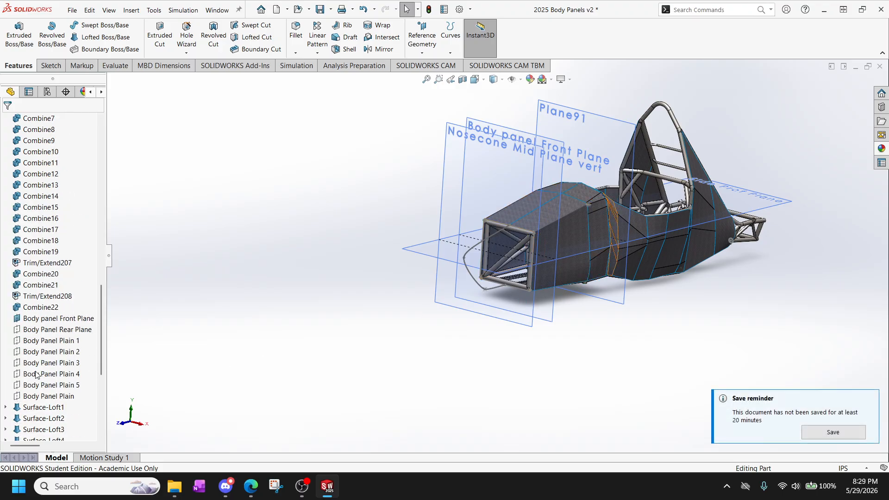
scroll(37, 370, up, 4)
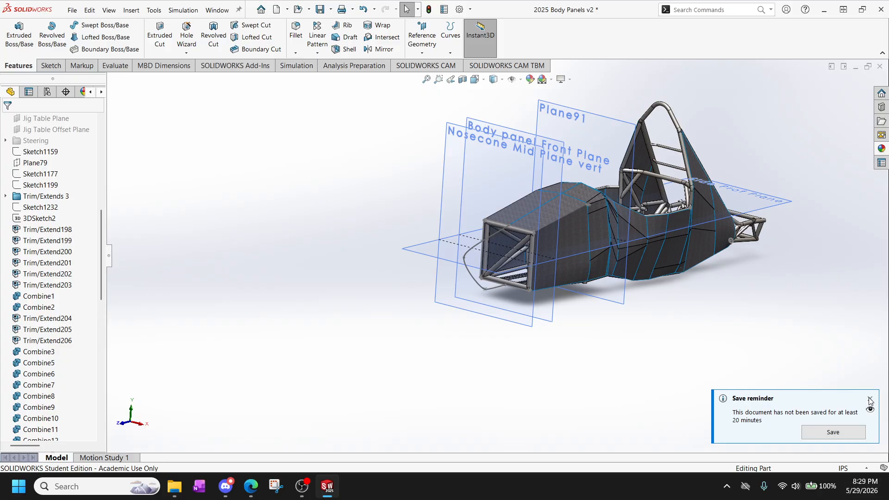
click(870, 399)
scroll(46, 238, up, 9)
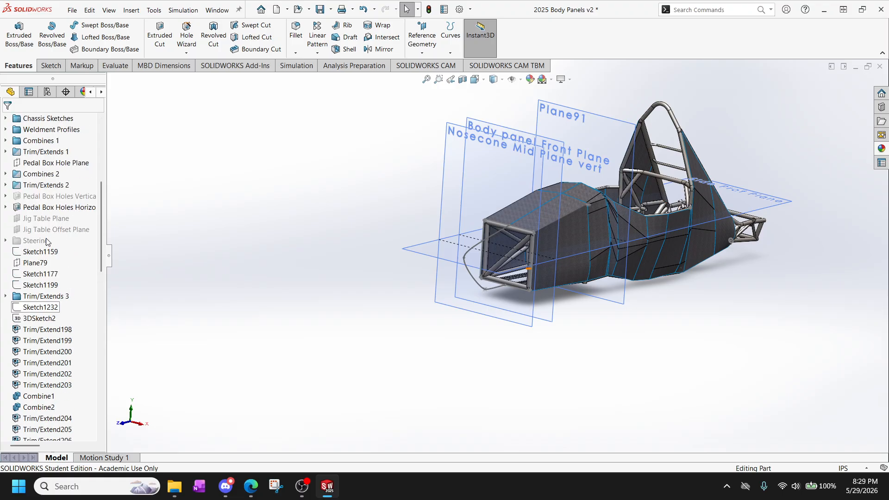
scroll(48, 240, up, 1)
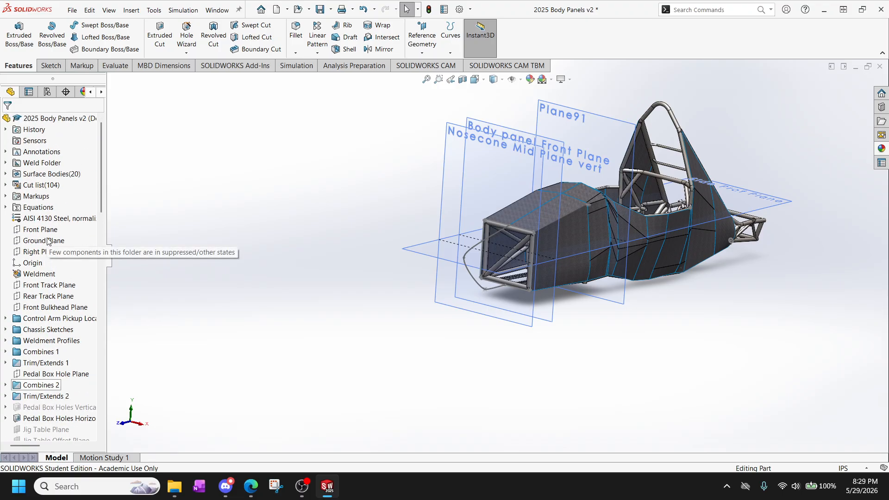
scroll(41, 250, down, 13)
scroll(34, 261, down, 5)
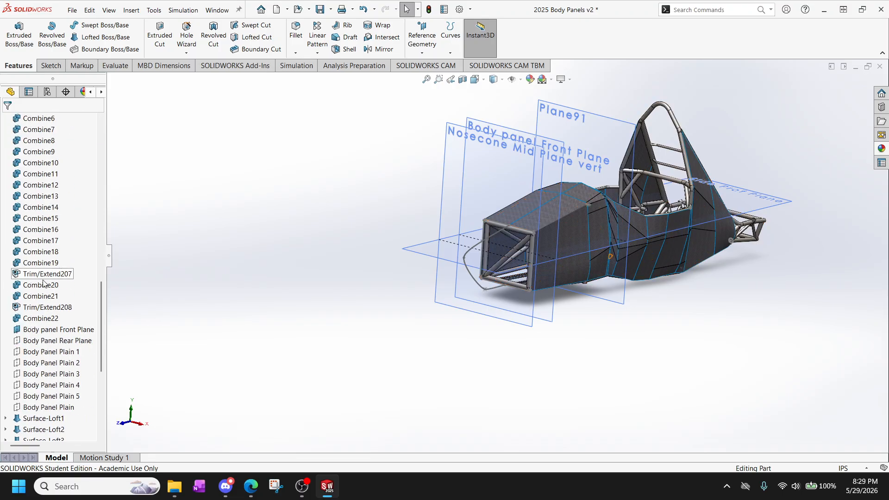
scroll(54, 324, down, 5)
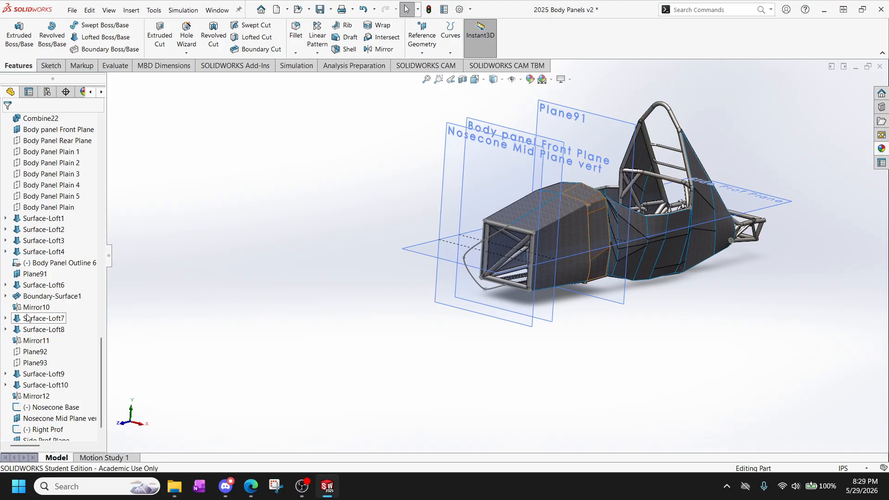
click(30, 274)
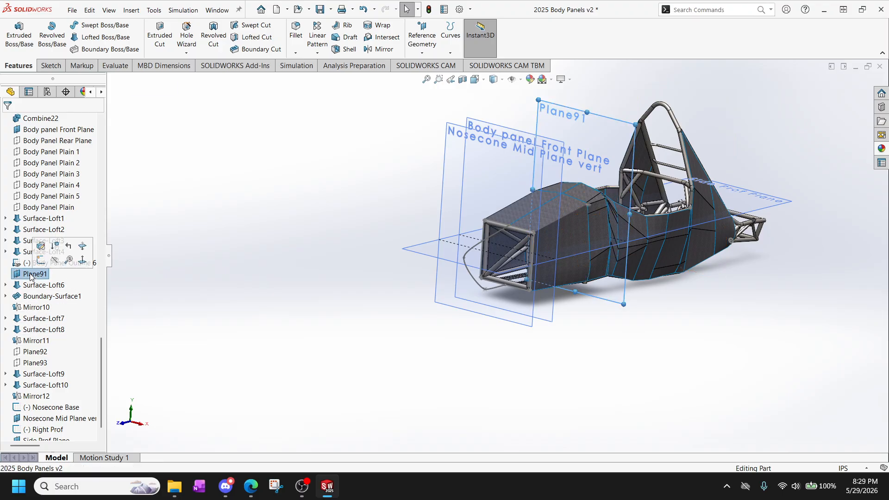
click(54, 260)
Start a new sketch on the Side Prof Plane.
scroll(545, 254, down, 5)
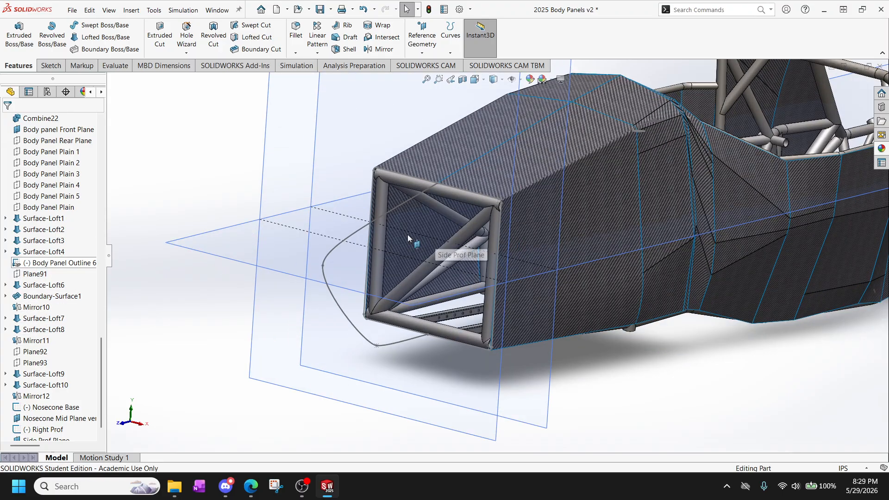
middle_drag(407, 235, 485, 373)
scroll(53, 417, down, 1)
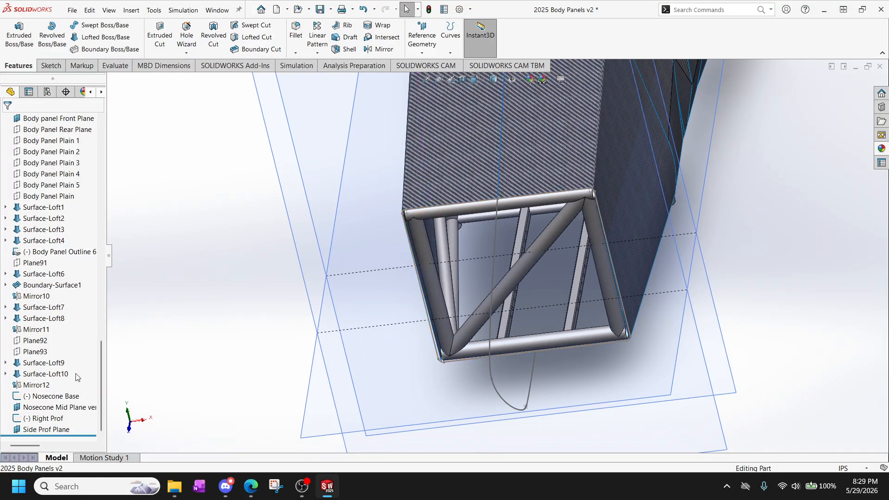
click(52, 428)
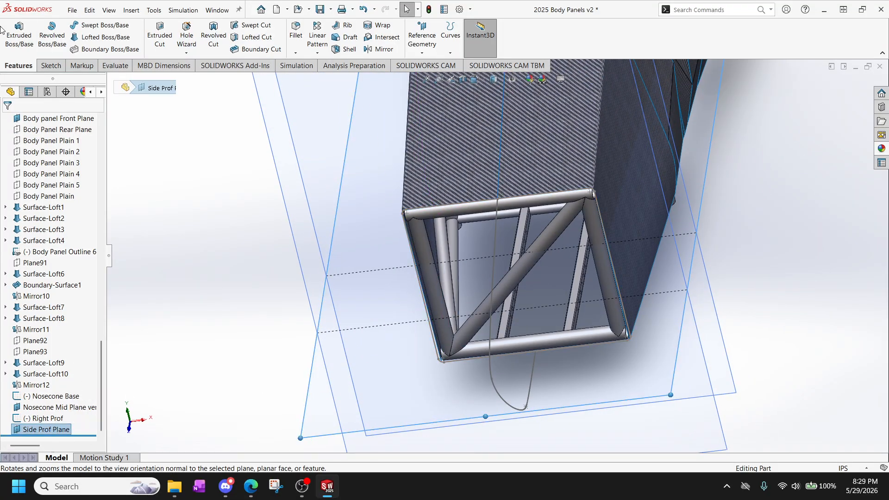
click(51, 65)
click(26, 54)
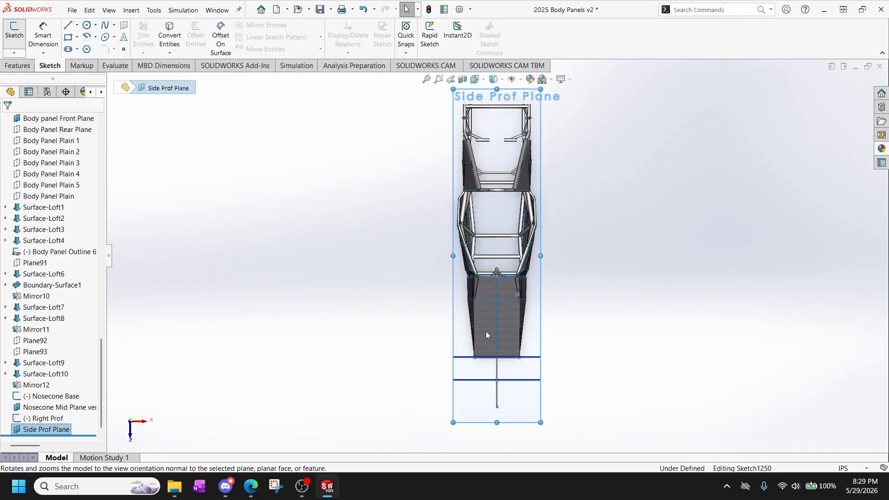
Draw a two-point spline from the left front corner of the body to the nose tip point on the centerline.
click(106, 25)
click(433, 111)
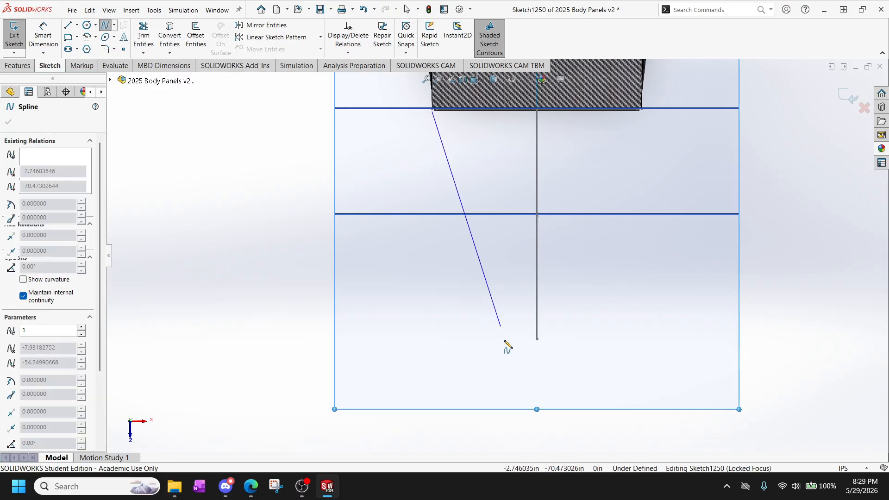
click(537, 339)
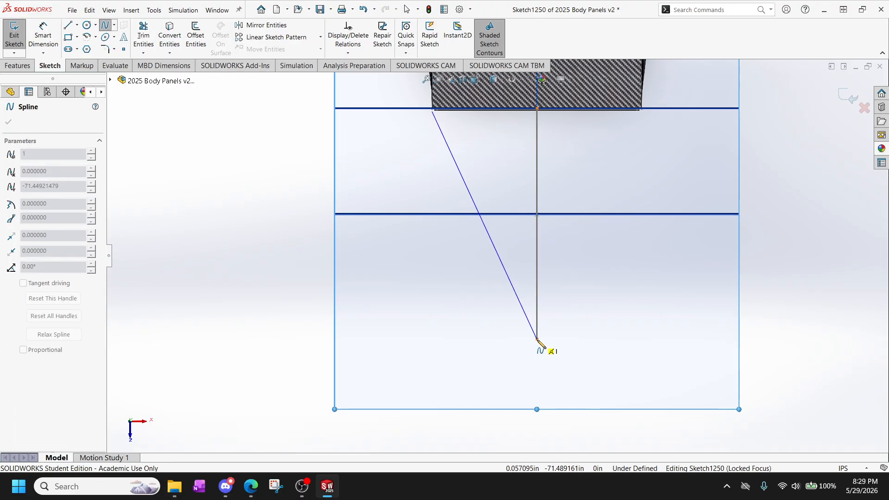
right_click(556, 368)
click(573, 380)
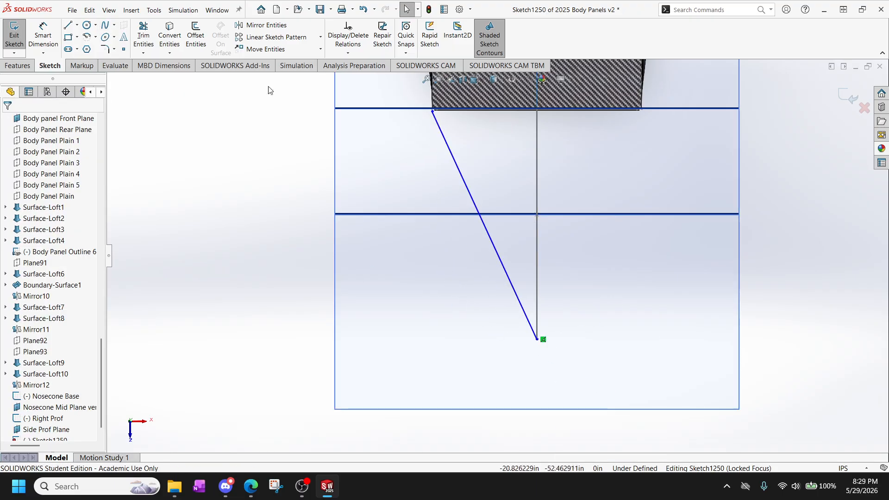
Pull the spline's tangent handle at the nose tip out to the side and give it a Horizontal relation.
click(463, 178)
scroll(436, 138, down, 3)
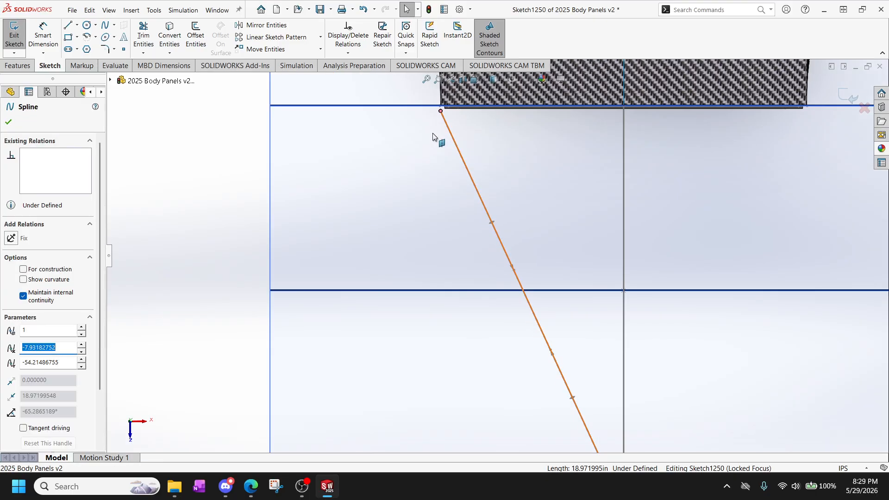
scroll(433, 136, down, 6)
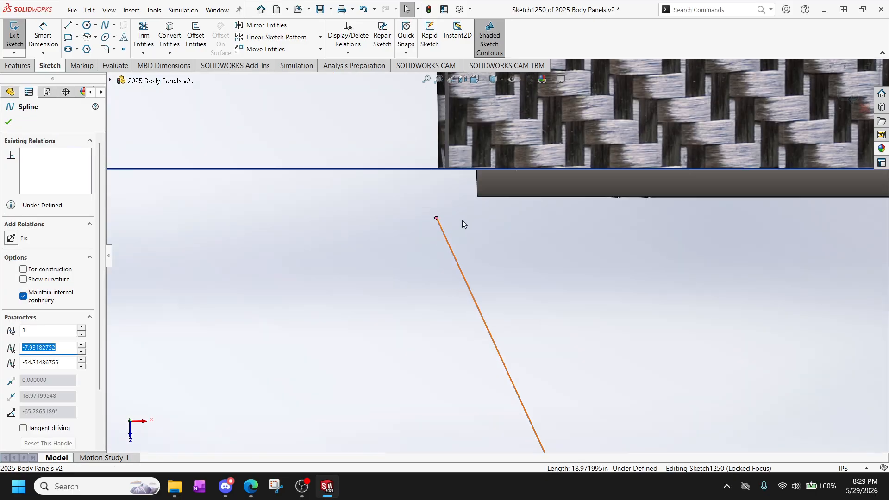
scroll(464, 224, up, 10)
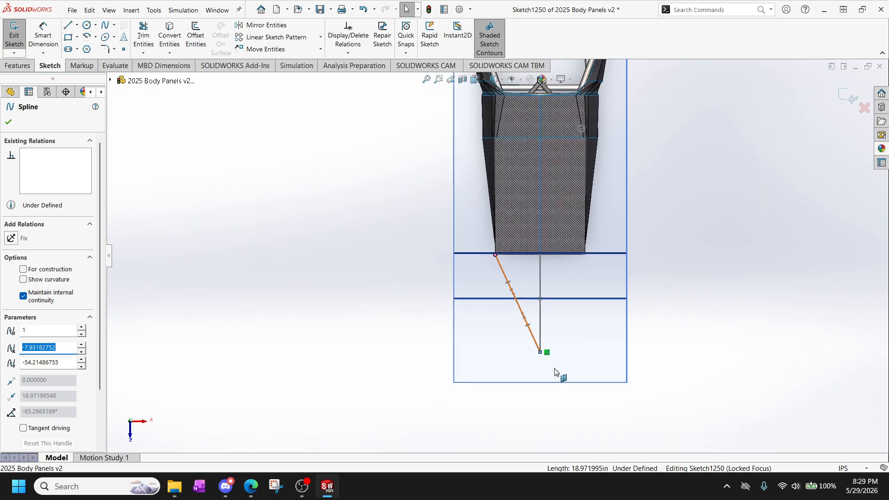
scroll(556, 372, down, 5)
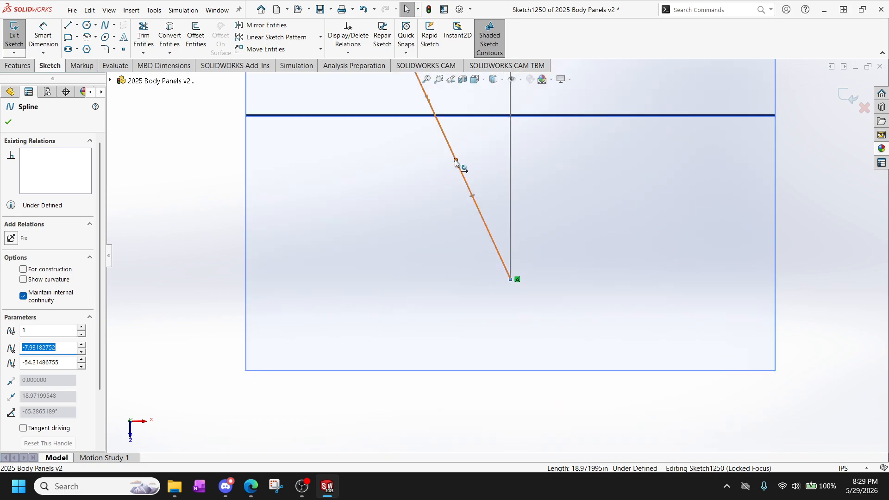
drag(456, 162, 439, 280)
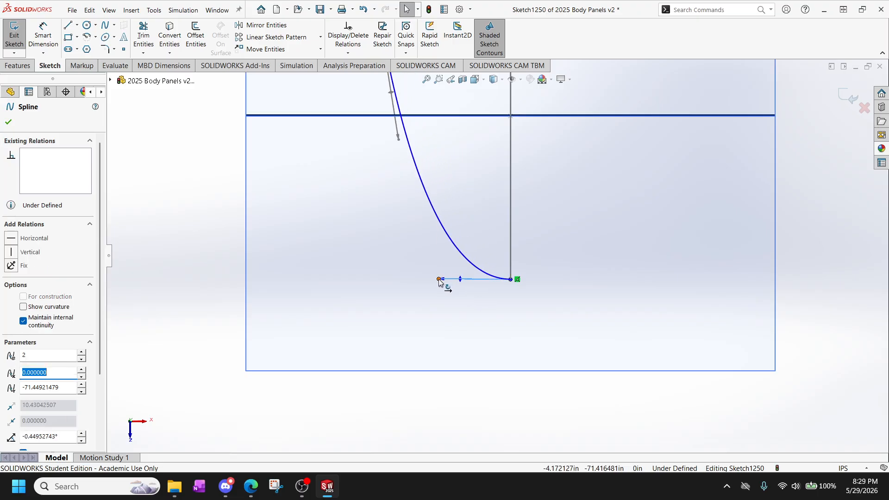
click(11, 239)
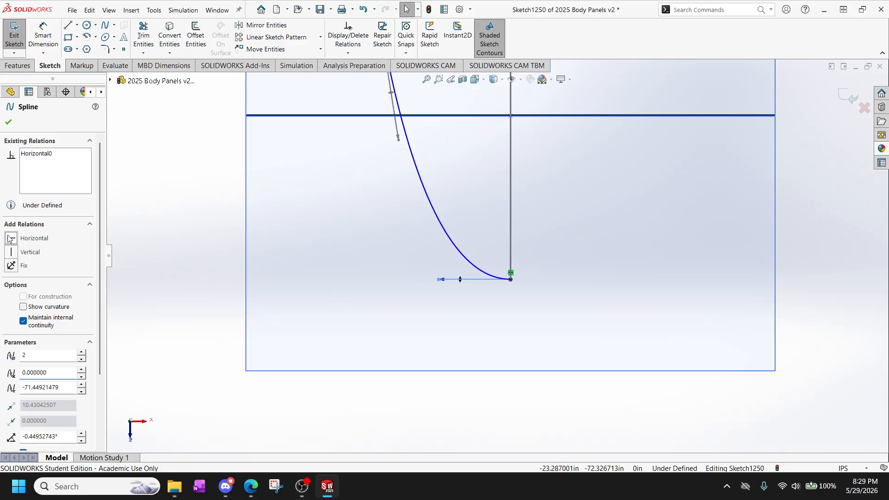
click(427, 264)
Add a Pierce relation between the spline's frame-side endpoint and the left side line of the Nosecone Base sketch.
scroll(333, 179, down, 6)
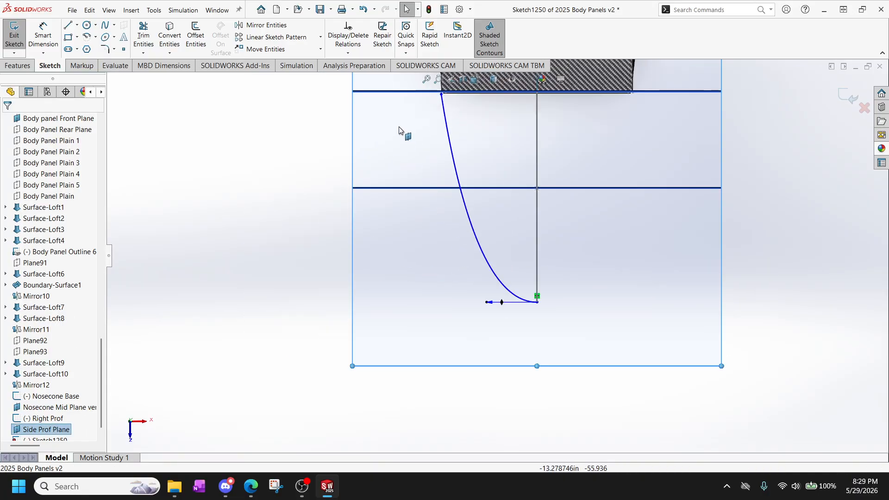
scroll(551, 124, up, 3)
scroll(535, 138, down, 6)
scroll(526, 263, down, 3)
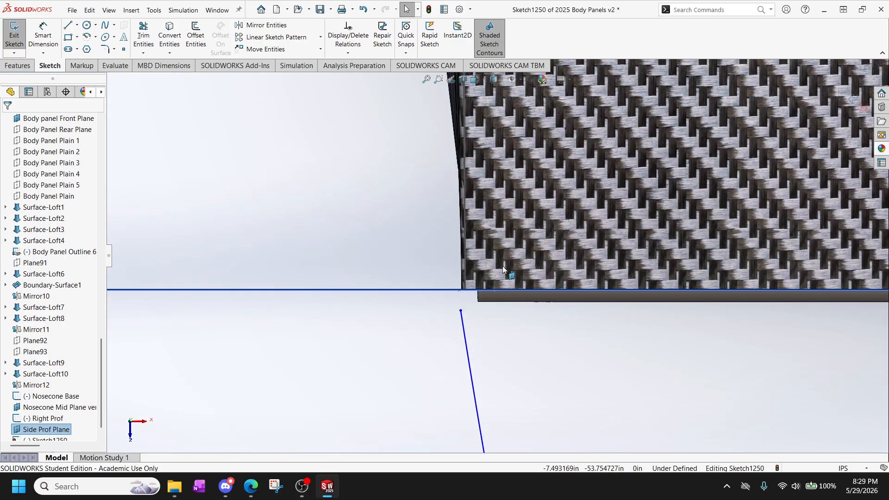
middle_drag(502, 266, 509, 189)
scroll(471, 361, up, 6)
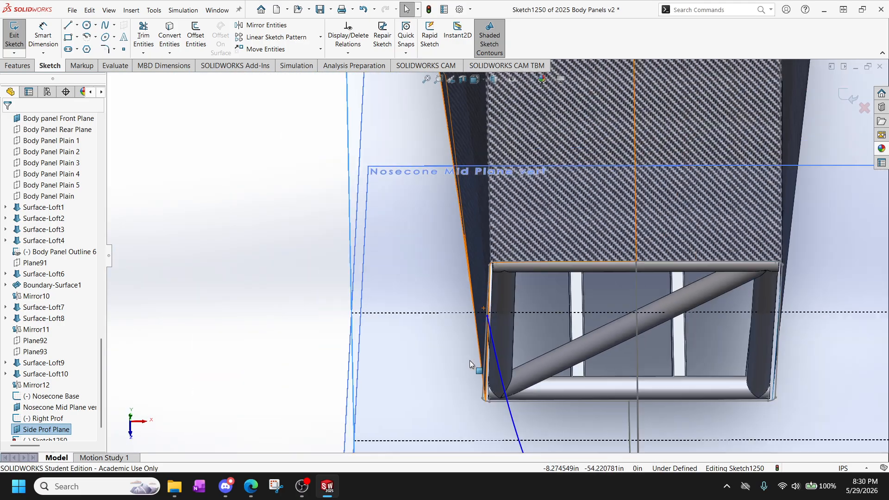
scroll(469, 360, down, 3)
scroll(489, 268, down, 5)
scroll(498, 183, up, 3)
scroll(492, 172, down, 3)
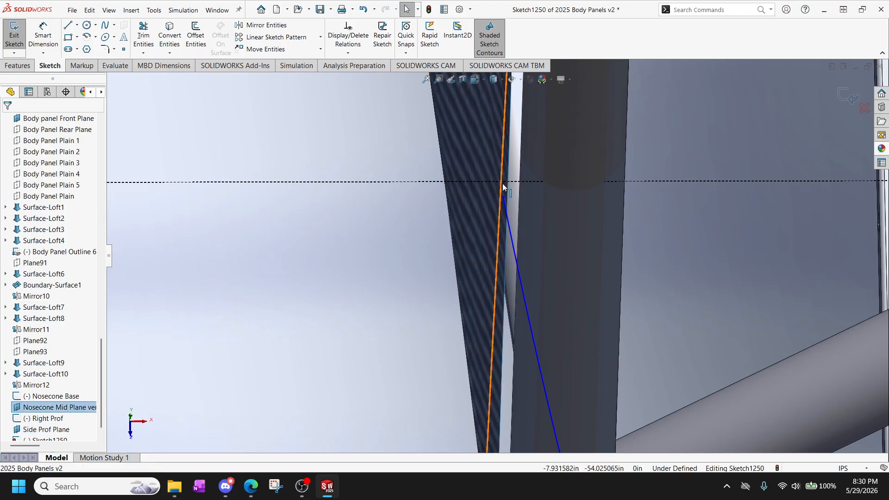
ctrl+click(503, 197)
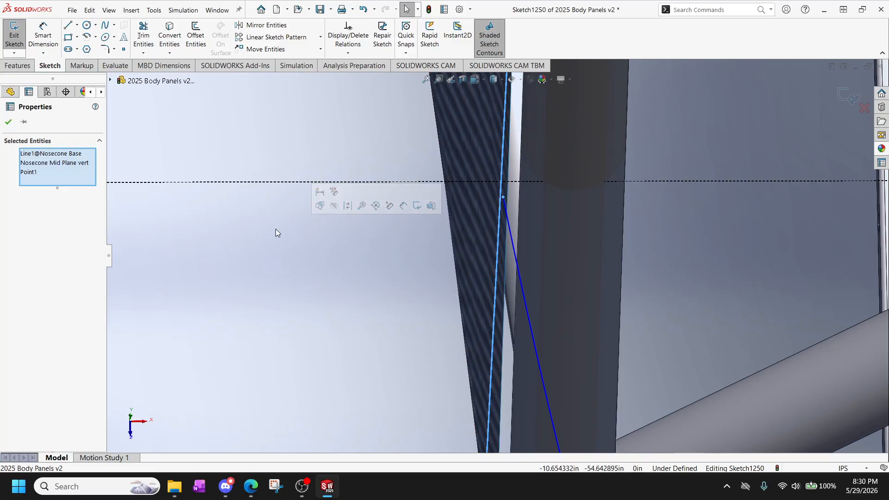
scroll(276, 229, up, 3)
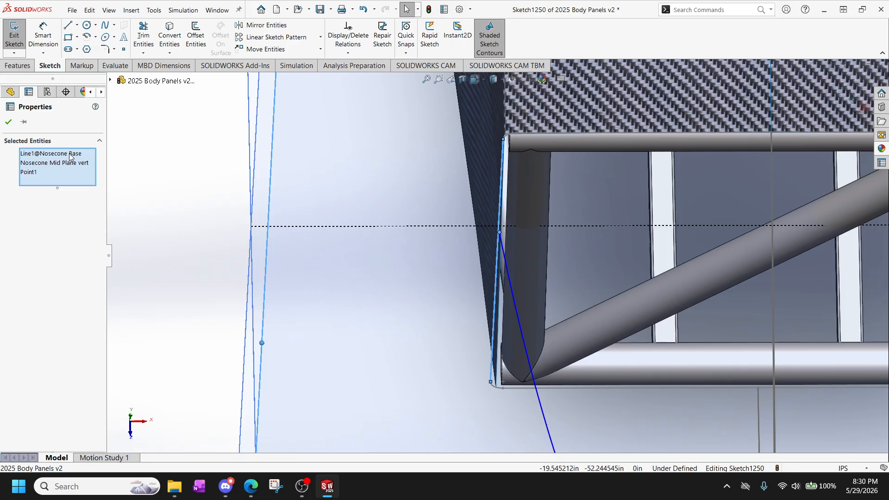
click(196, 161)
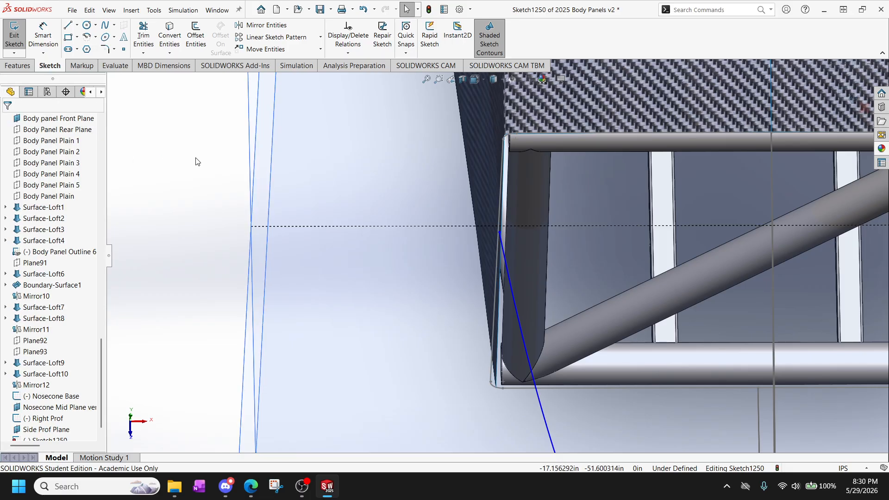
click(500, 231)
ctrl+click(499, 227)
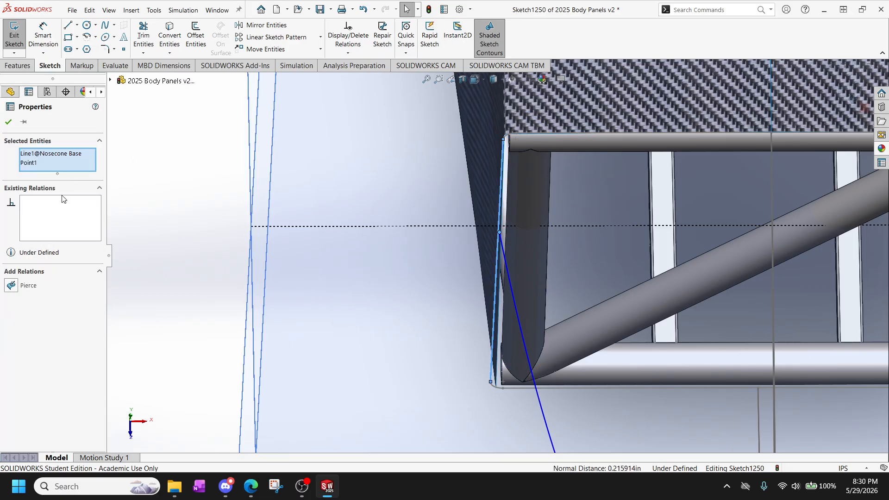
click(20, 287)
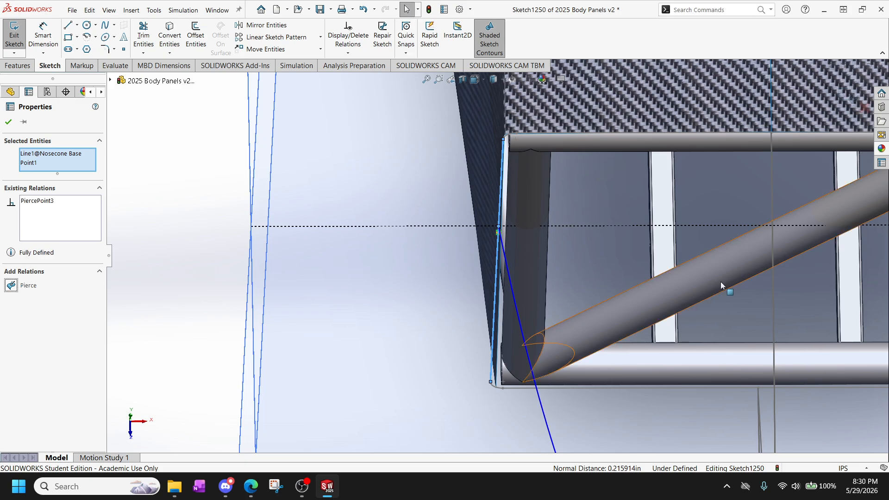
From the Top view, steepen the spline's tangent handle at the front frame to an angle of about -84.4°.
scroll(721, 282, up, 5)
scroll(555, 391, down, 8)
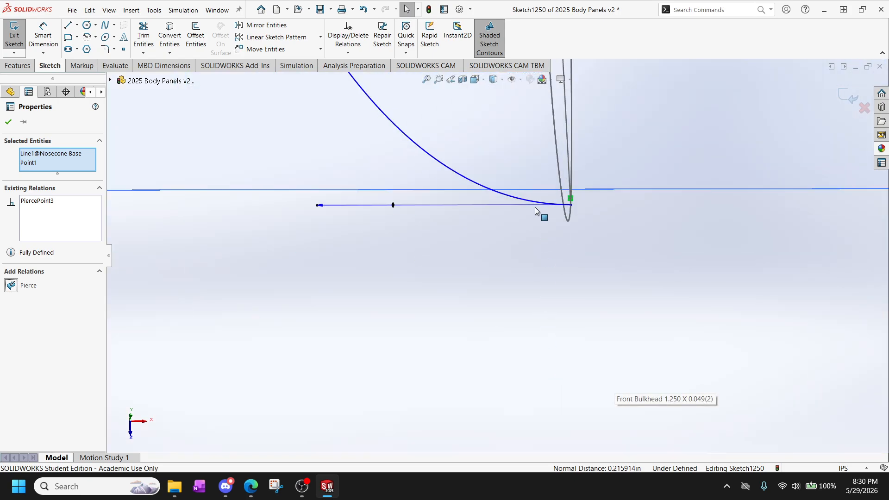
scroll(480, 240, up, 11)
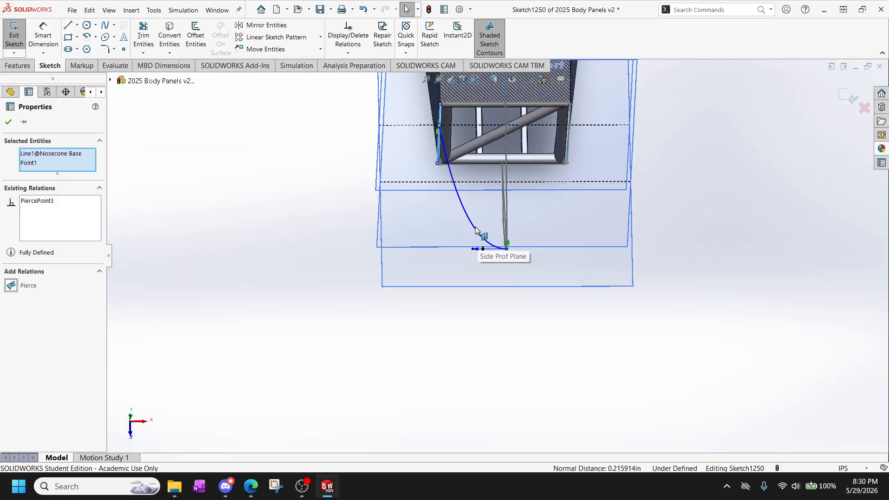
scroll(479, 191, down, 2)
scroll(479, 190, up, 1)
middle_drag(479, 190, 476, 253)
key(space)
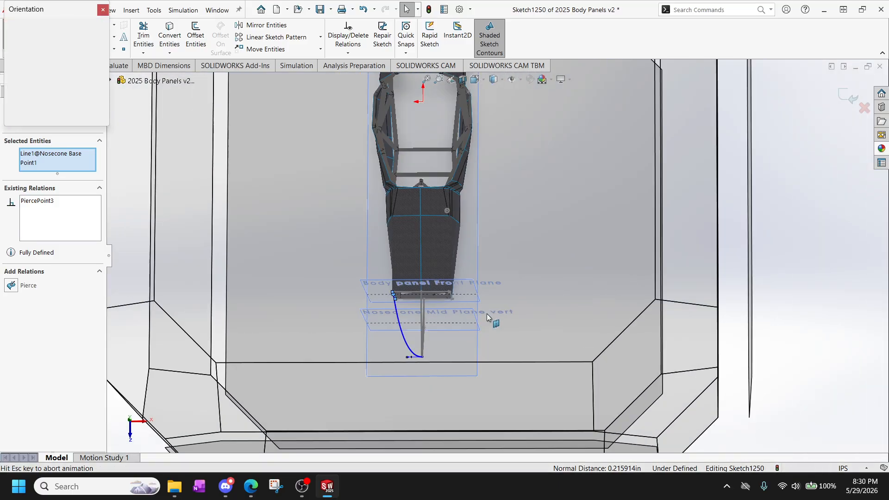
click(432, 257)
scroll(429, 210, down, 10)
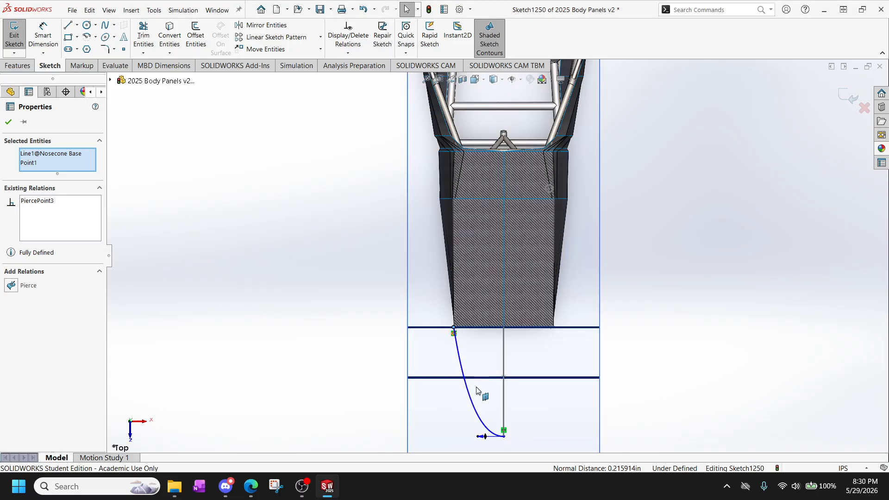
click(429, 210)
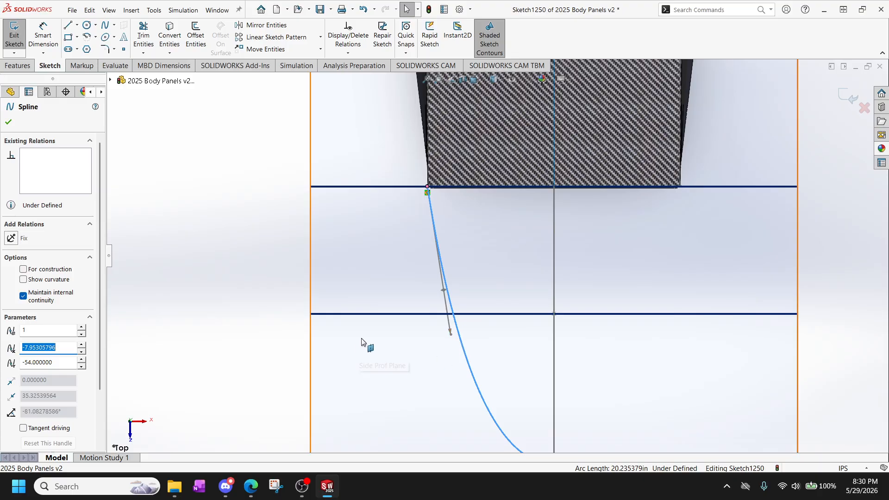
drag(452, 336, 442, 342)
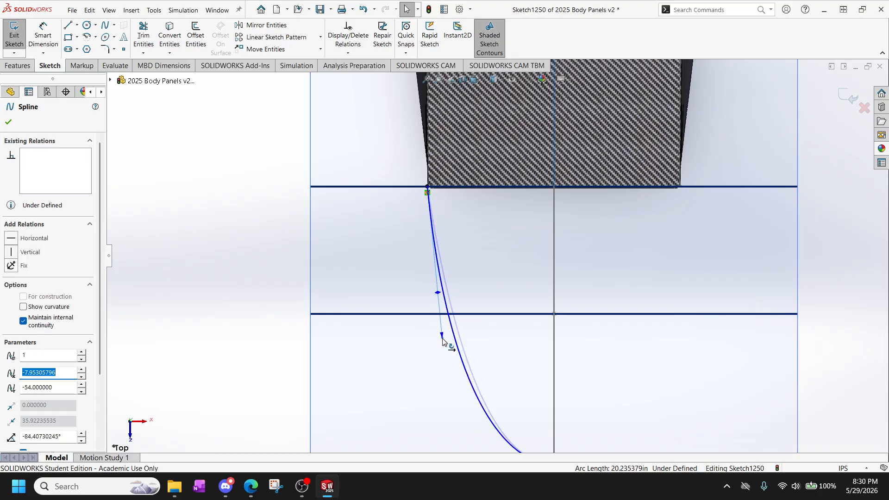
Shorten the horizontal tangent handle at the nose tip to a weight of about 8.11 and accept the spline.
scroll(445, 350, up, 4)
scroll(492, 364, down, 3)
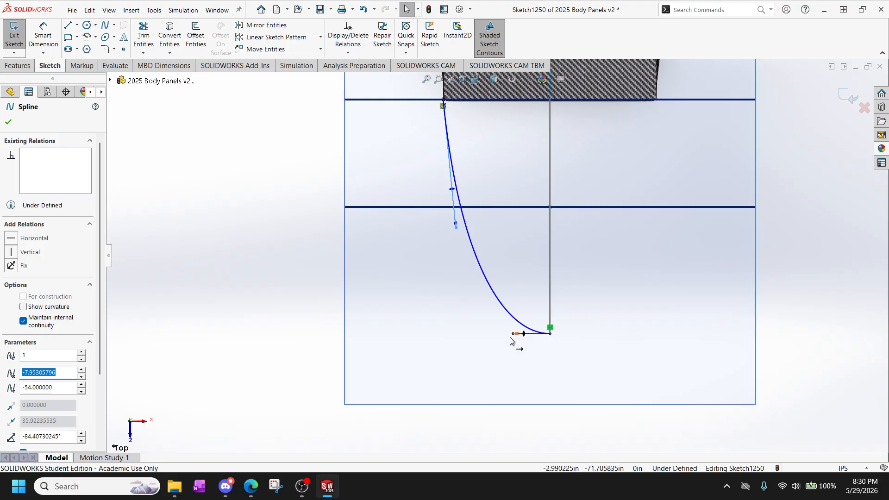
drag(512, 337, 522, 341)
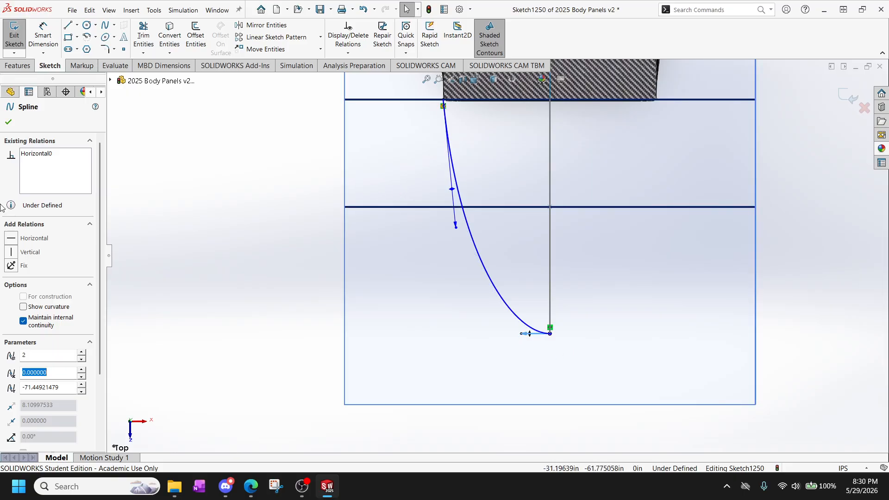
click(9, 122)
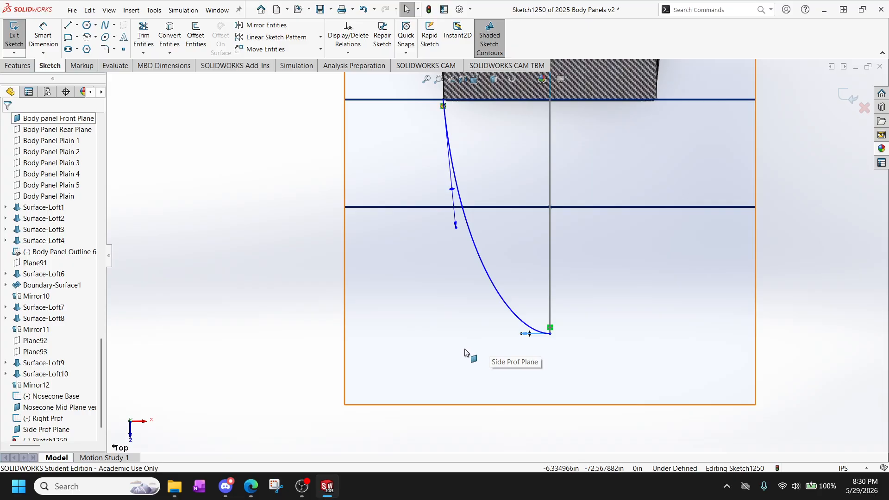
Exit the sketch and rename it Left Prof.
scroll(33, 429, down, 1)
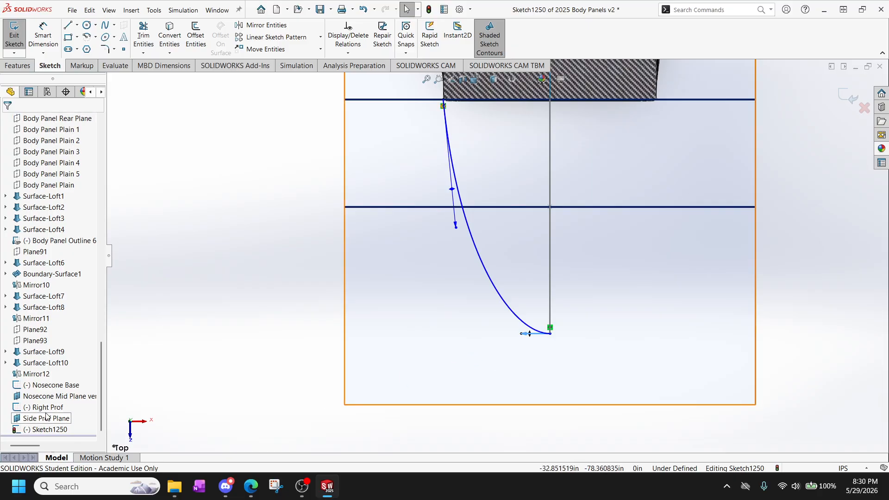
click(15, 31)
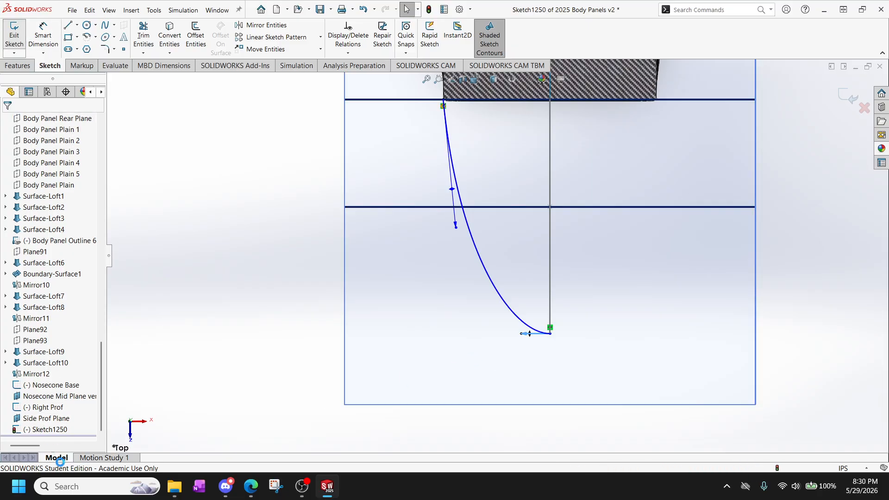
click(48, 430)
click(49, 430)
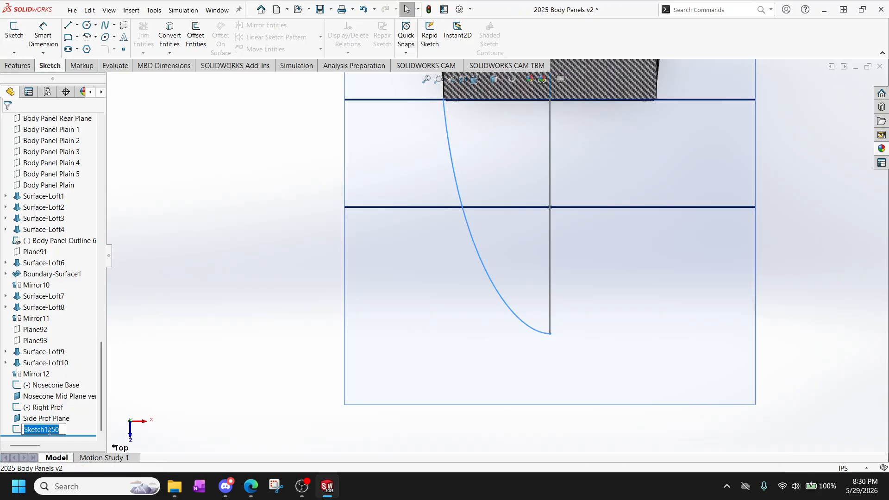
text(Left Prof)
click(185, 400)
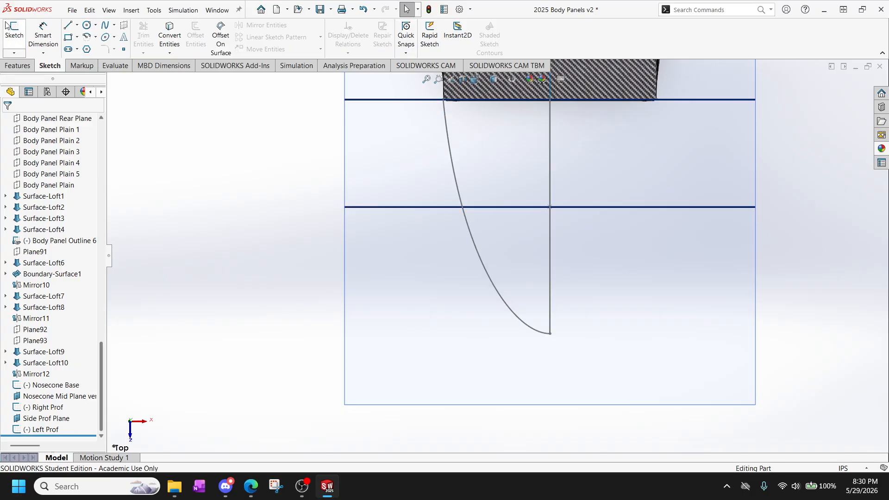
Start a new sketch on the Side Prof Plane and convert the Left Prof spline into it.
click(14, 32)
click(383, 357)
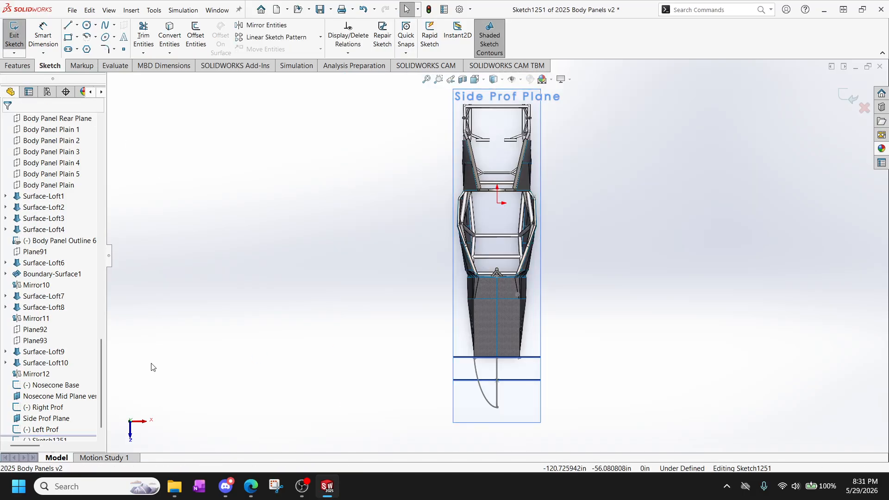
scroll(418, 333, down, 5)
scroll(396, 277, down, 3)
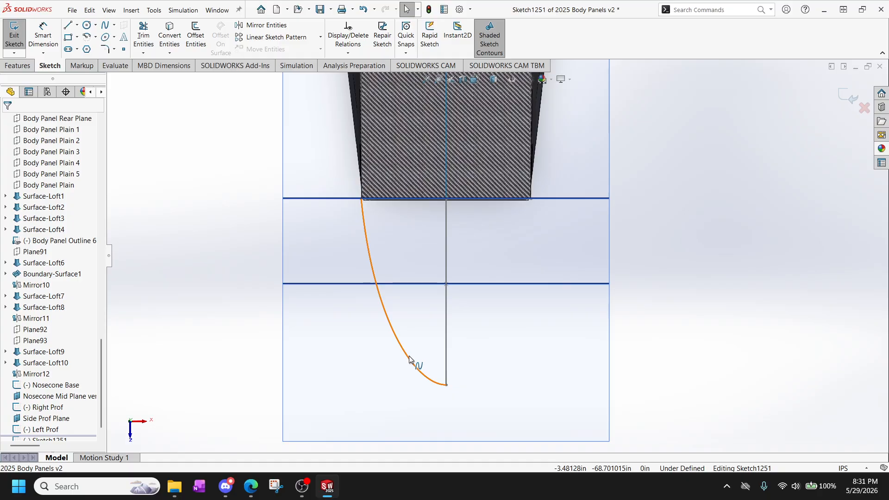
click(412, 361)
click(222, 325)
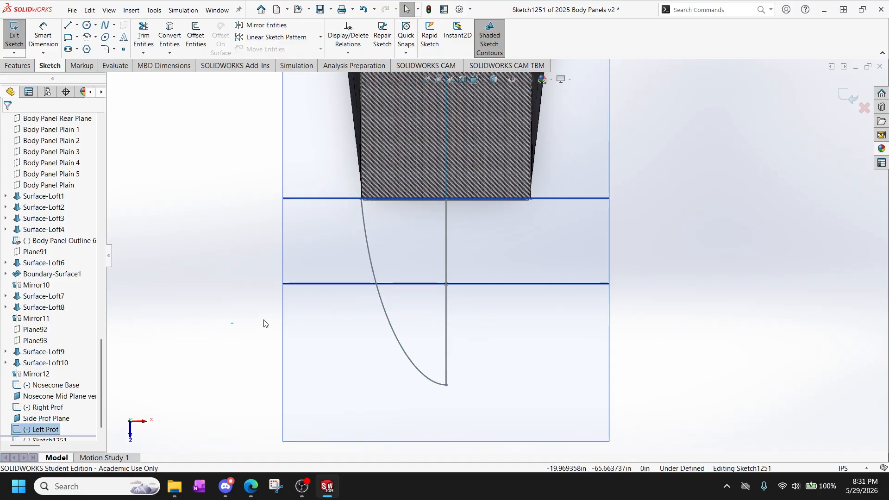
click(403, 348)
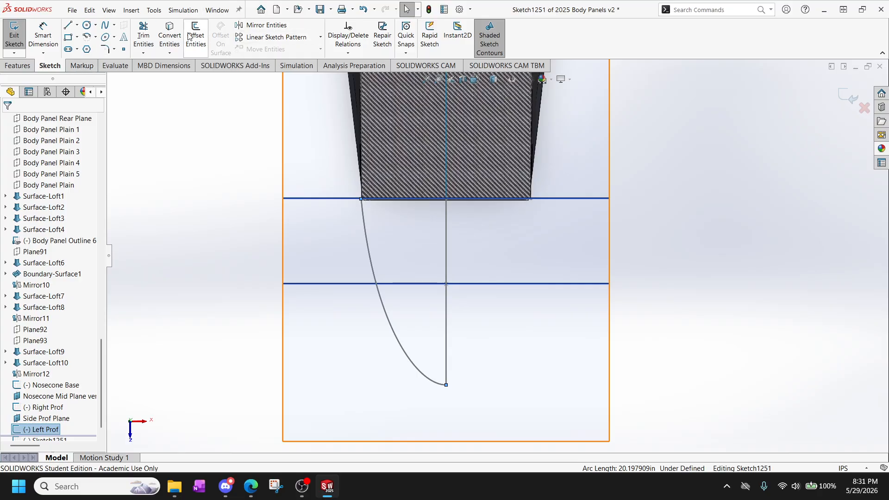
click(174, 35)
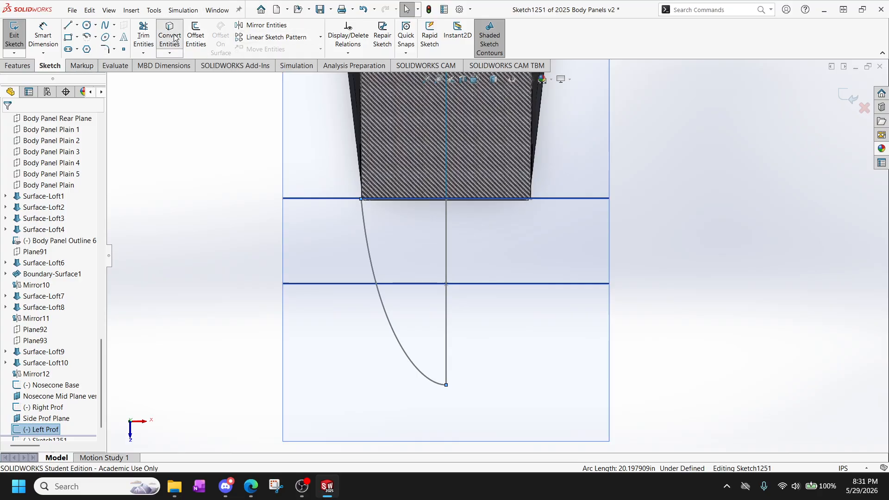
Mirror the converted spline about the Right Plane without keeping a copy of the original.
click(396, 330)
click(253, 26)
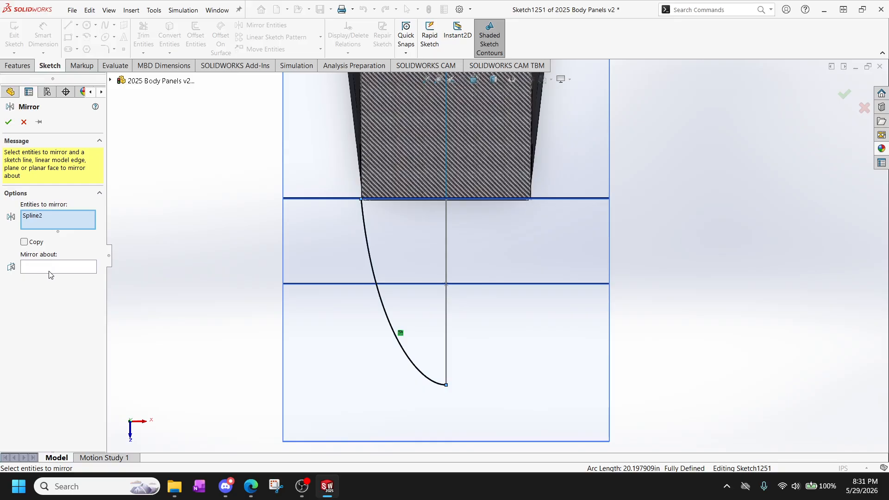
click(87, 270)
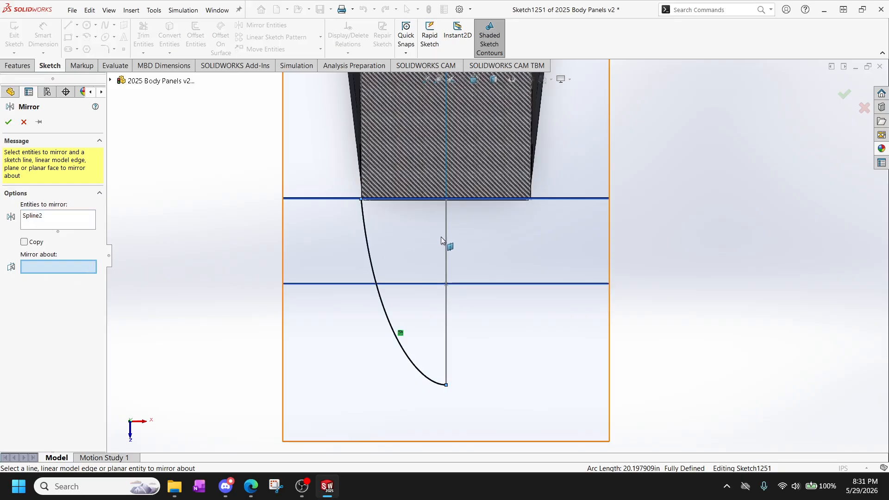
click(111, 80)
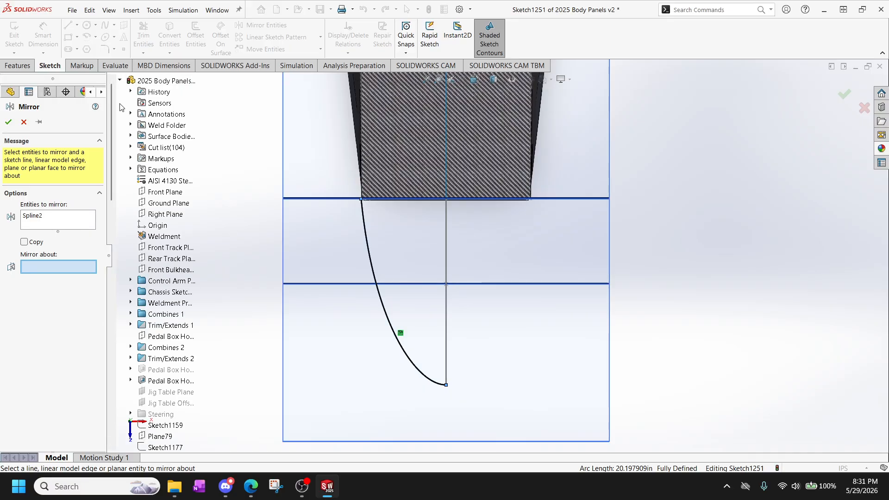
click(165, 214)
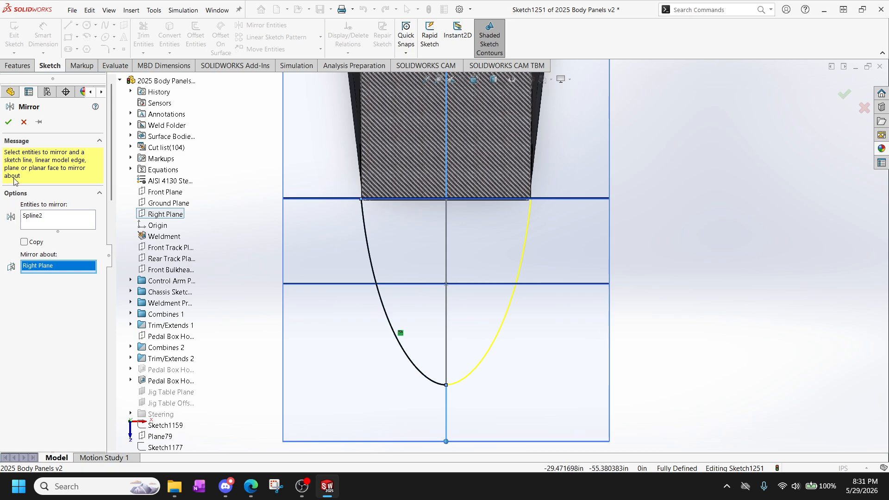
click(8, 122)
Add a Pierce relation between the mirrored spline's front-frame endpoint and the adjacent side line of the Nosecone Base sketch.
scroll(523, 232, down, 5)
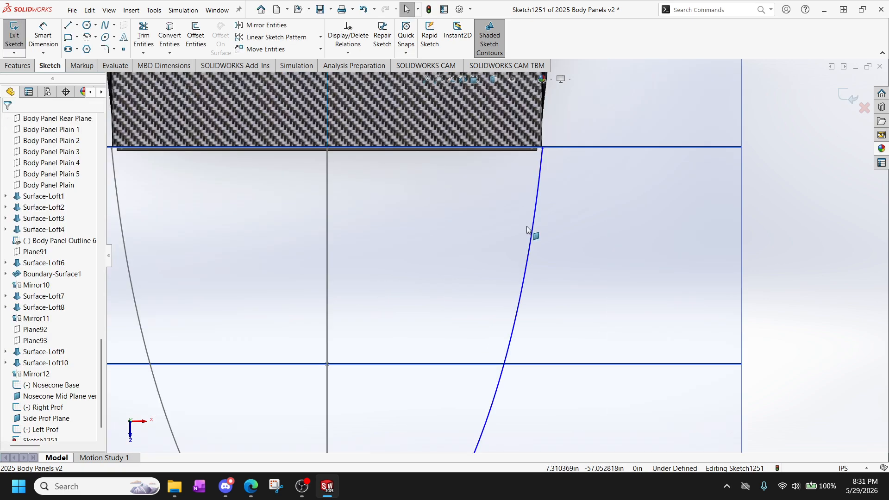
scroll(546, 173, up, 2)
scroll(546, 173, down, 5)
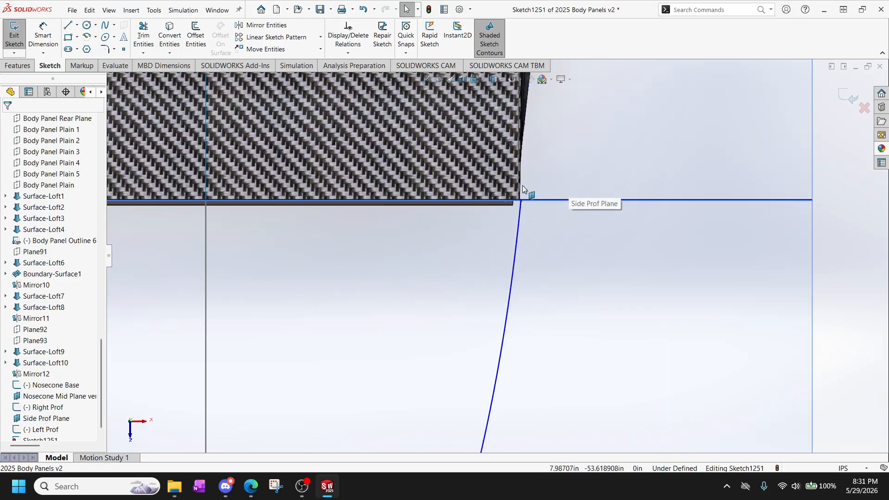
mouse_move(522, 187)
middle_down()
mouse_move(574, 246)
mouse_move(565, 223)
middle_up()
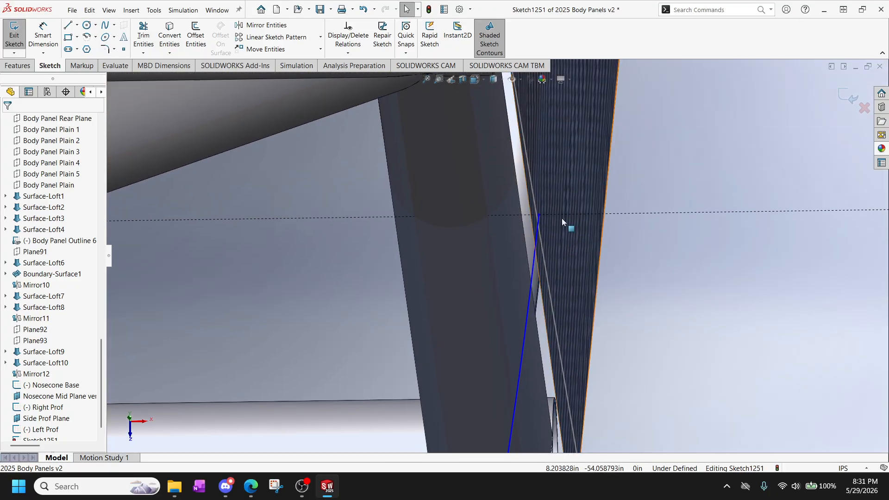
click(540, 212)
ctrl+click(532, 201)
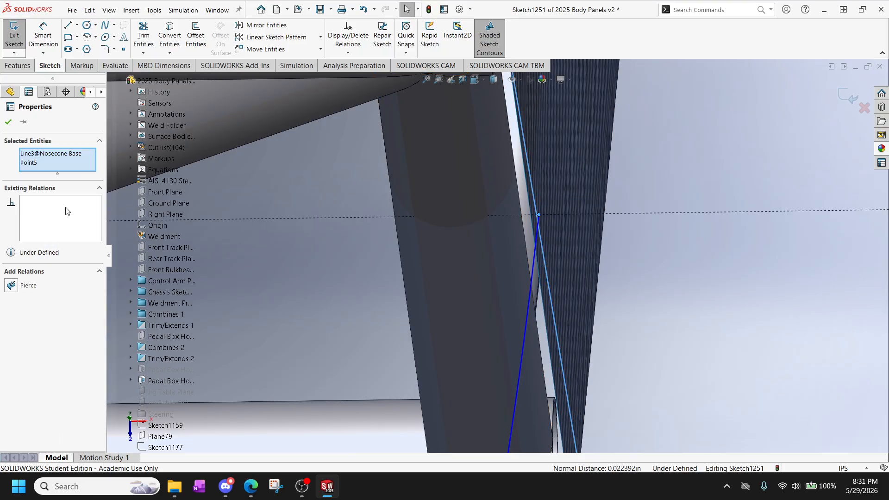
click(11, 285)
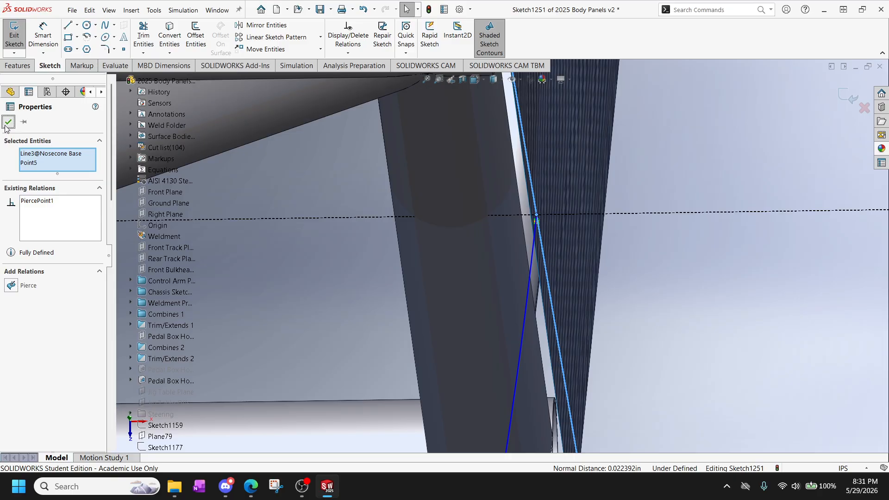
click(9, 122)
Inspect the nose tip where the mirrored spline's end meets the Left Prof and Right Prof curves.
scroll(424, 351, up, 5)
scroll(427, 346, up, 1)
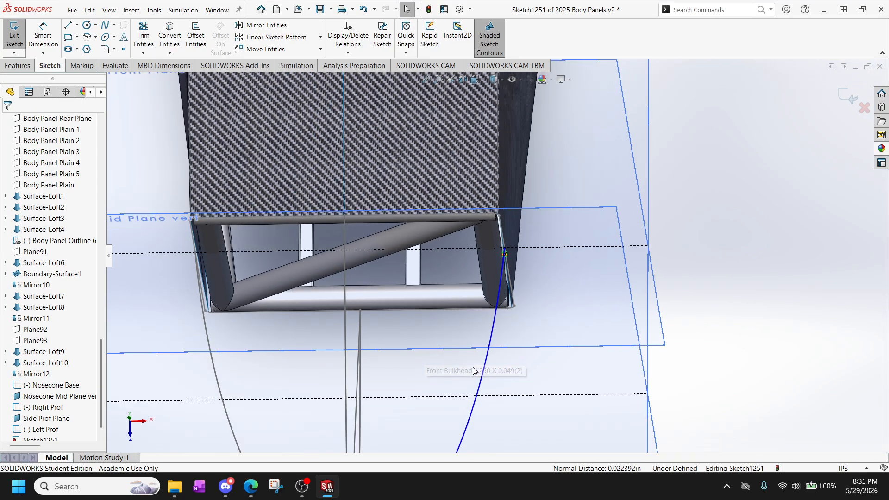
scroll(441, 388, up, 2)
scroll(442, 398, down, 4)
scroll(411, 425, up, 3)
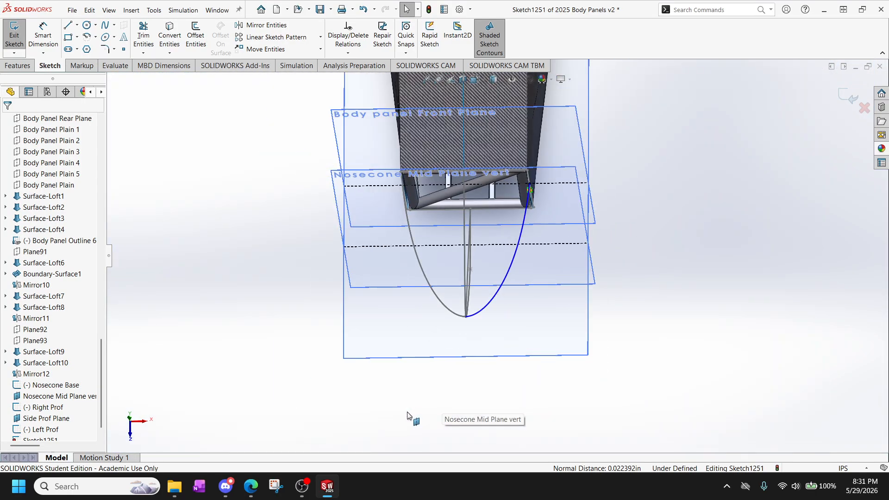
scroll(469, 312, down, 3)
scroll(492, 340, down, 2)
scroll(553, 262, down, 2)
scroll(551, 250, down, 2)
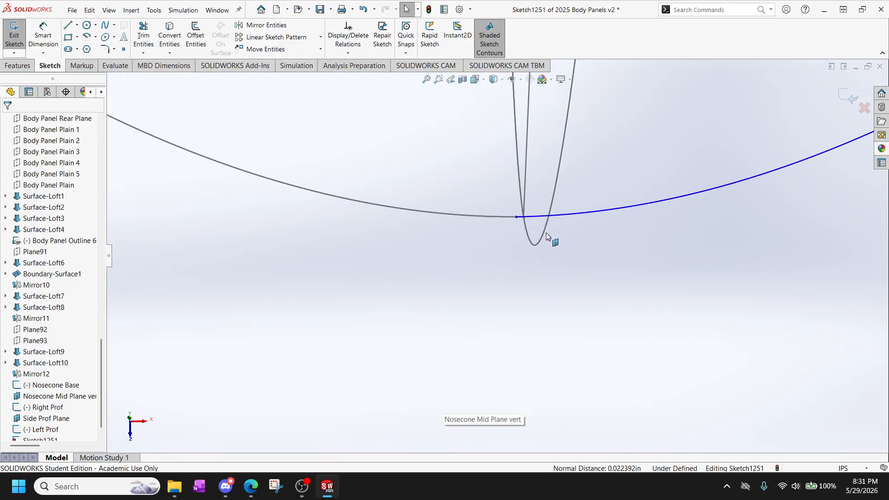
scroll(521, 202, down, 2)
scroll(512, 251, down, 2)
scroll(515, 299, down, 4)
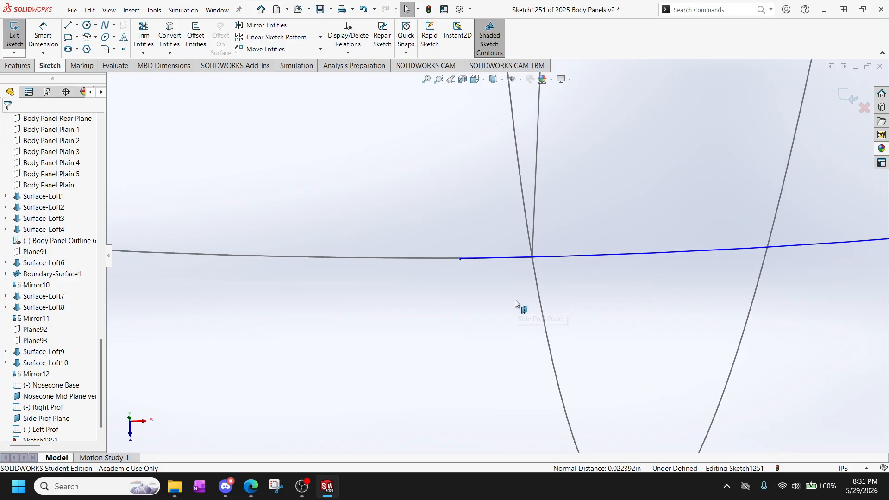
middle_drag(526, 272, 525, 265)
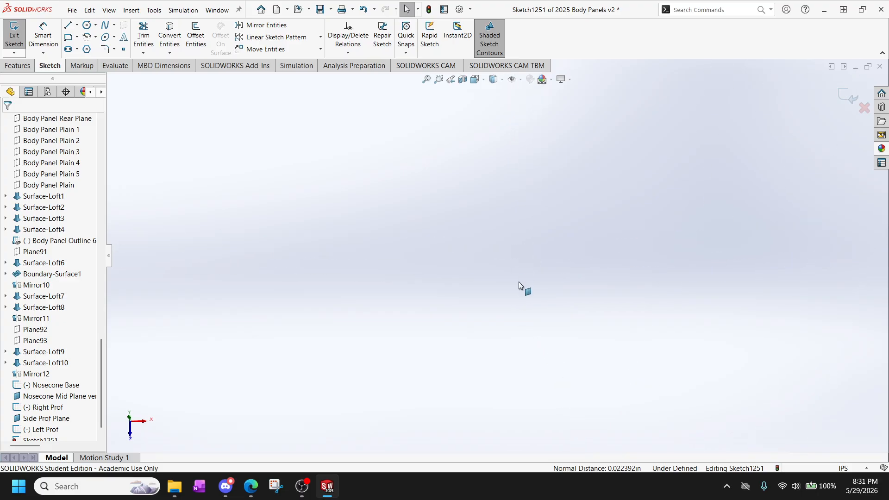
scroll(518, 281, up, 10)
scroll(483, 222, down, 5)
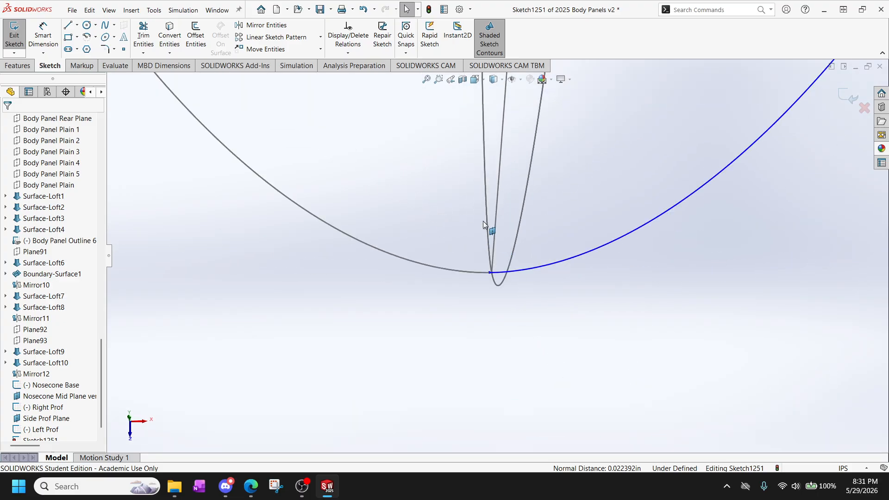
scroll(501, 287, down, 2)
scroll(506, 403, down, 2)
scroll(482, 305, down, 2)
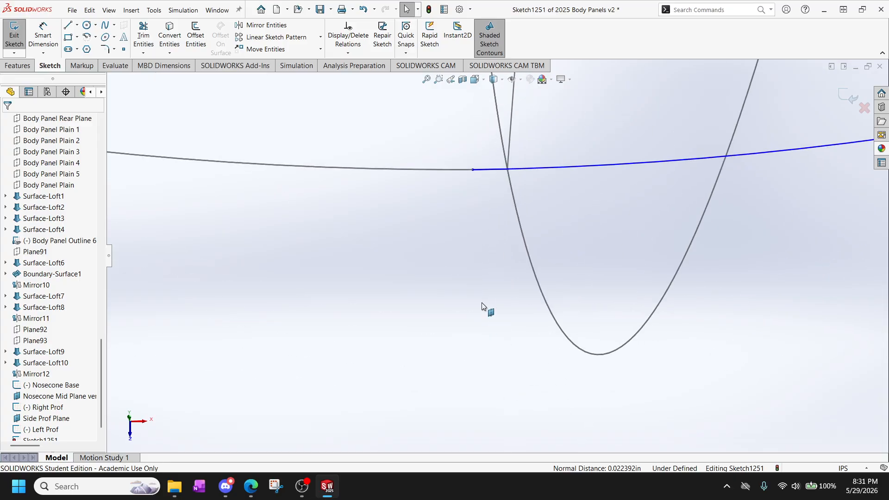
scroll(485, 162, down, 3)
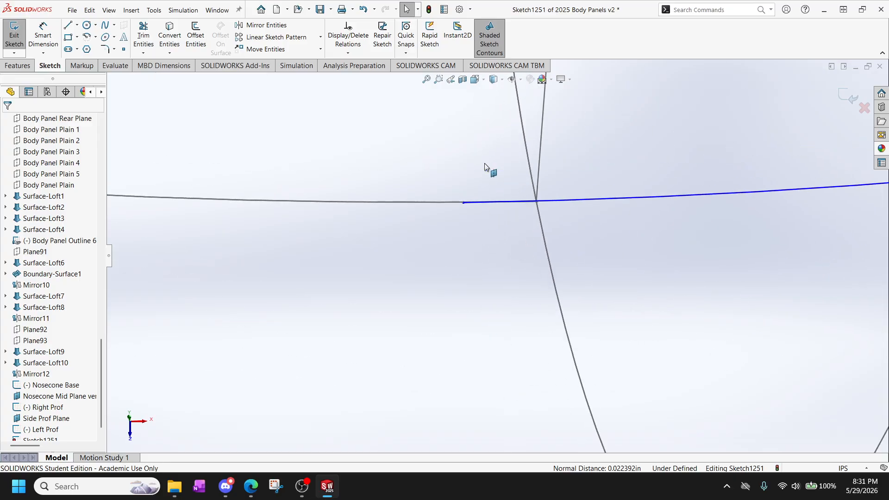
click(463, 202)
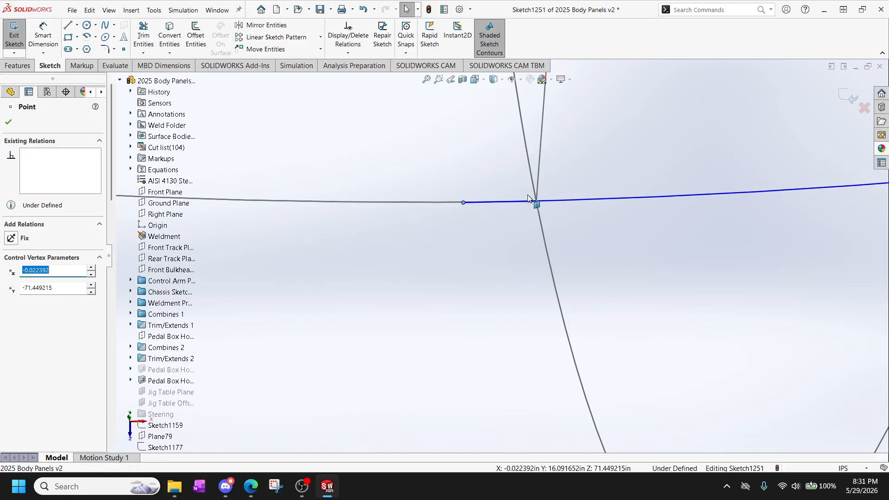
ctrl+click(538, 205)
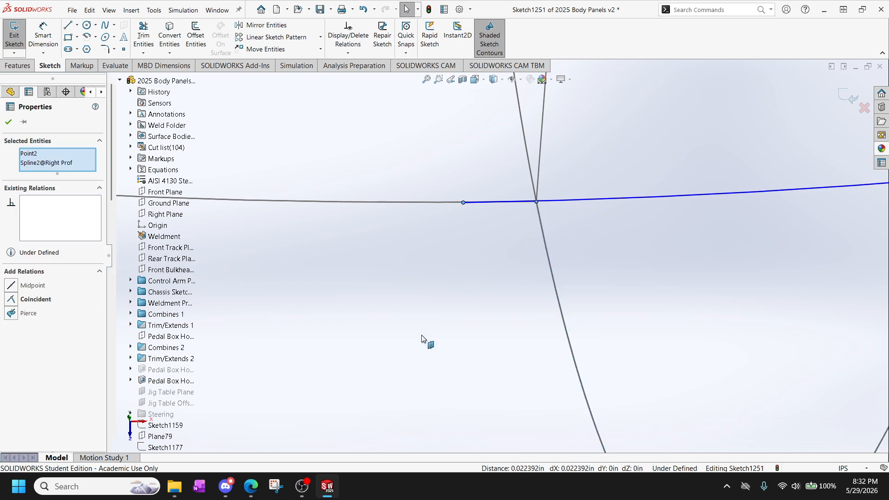
scroll(389, 361, up, 5)
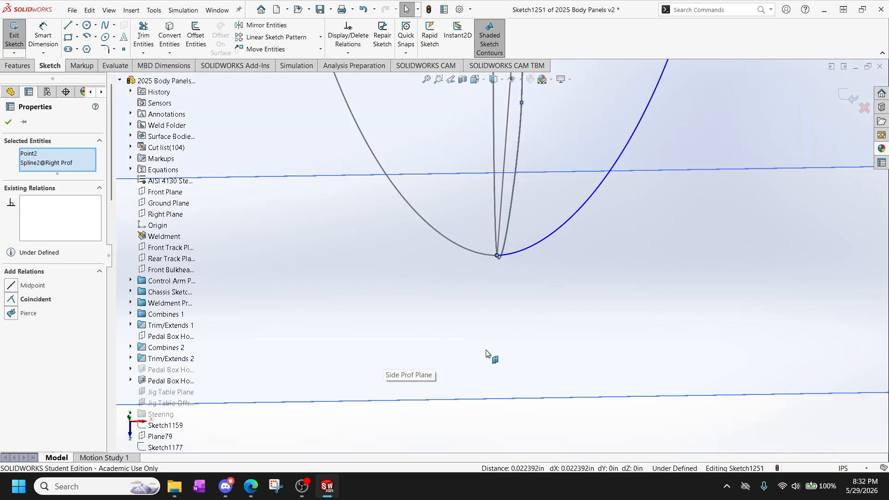
scroll(486, 355, up, 6)
click(511, 322)
scroll(497, 263, down, 7)
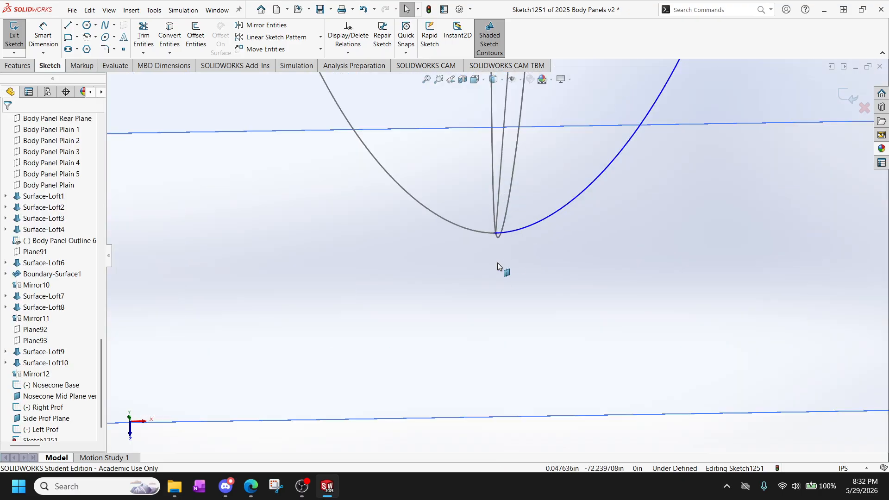
scroll(497, 263, down, 6)
scroll(478, 121, down, 5)
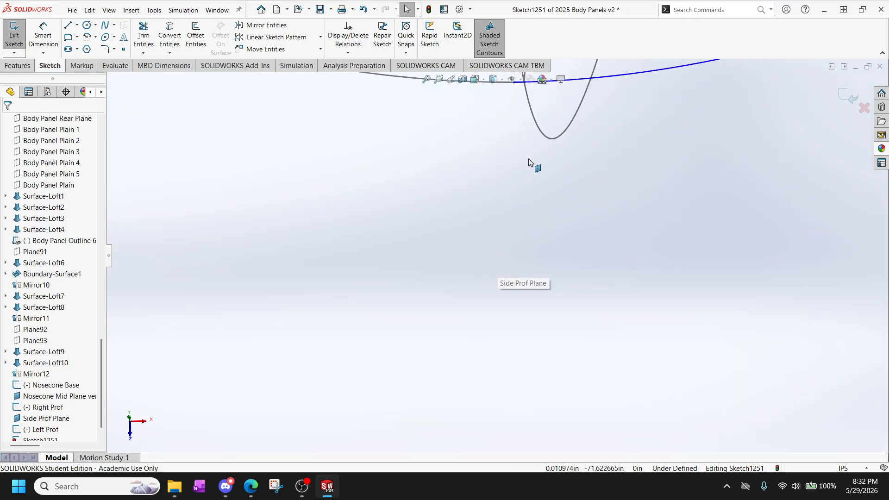
scroll(518, 260, down, 8)
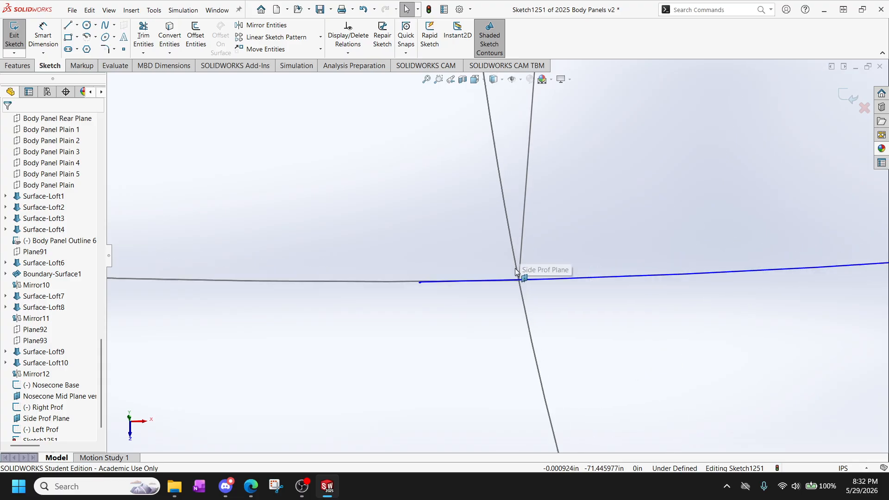
scroll(515, 270, down, 2)
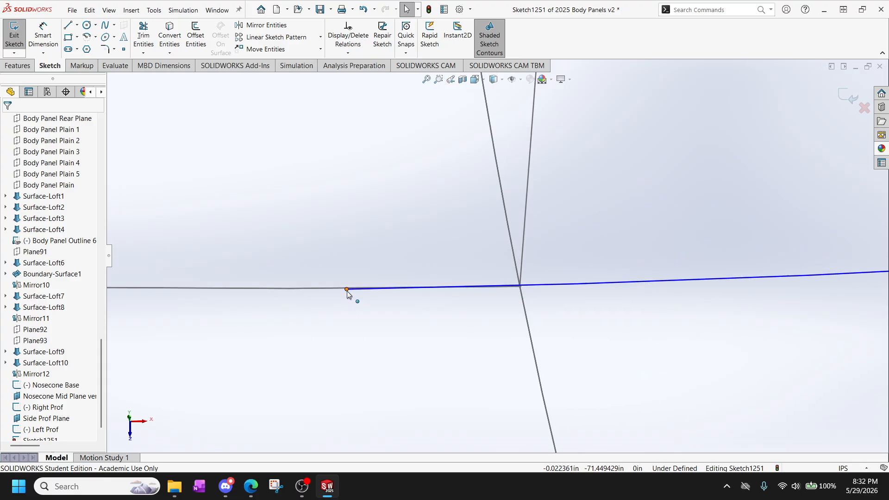
click(348, 290)
ctrl+click(520, 287)
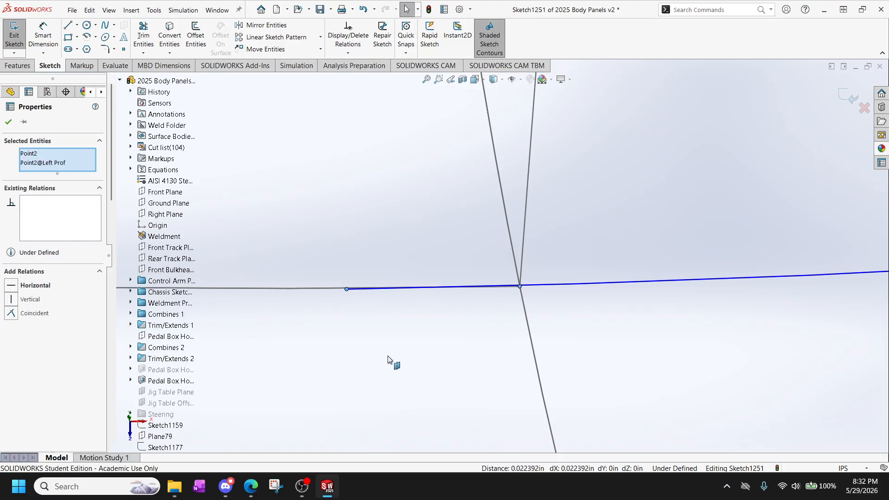
key(Escape)
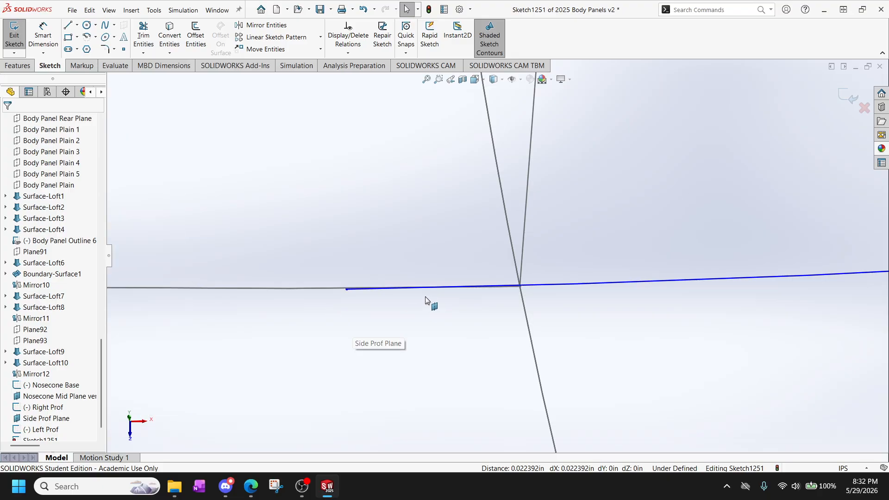
Pull the mirrored spline's nose-tip endpoint across the center junction to about X = 0.0037 in, clear of the existing profiles.
drag(349, 292, 549, 287)
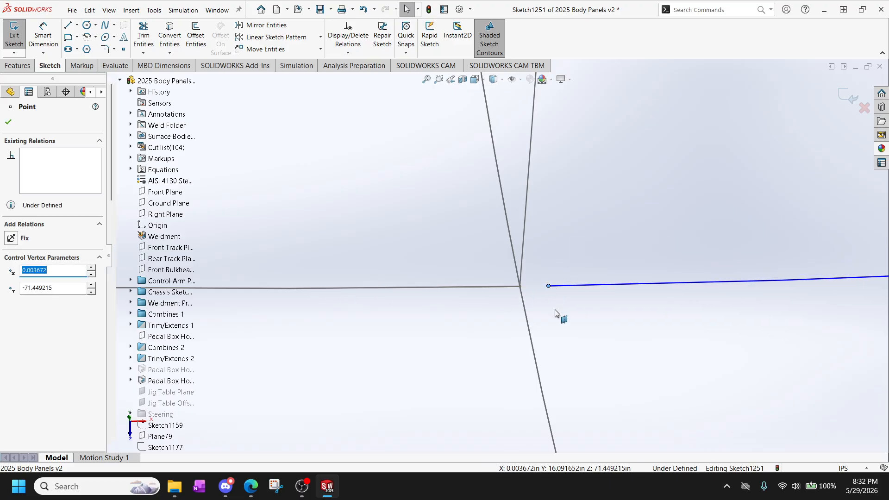
click(529, 309)
scroll(523, 293, down, 5)
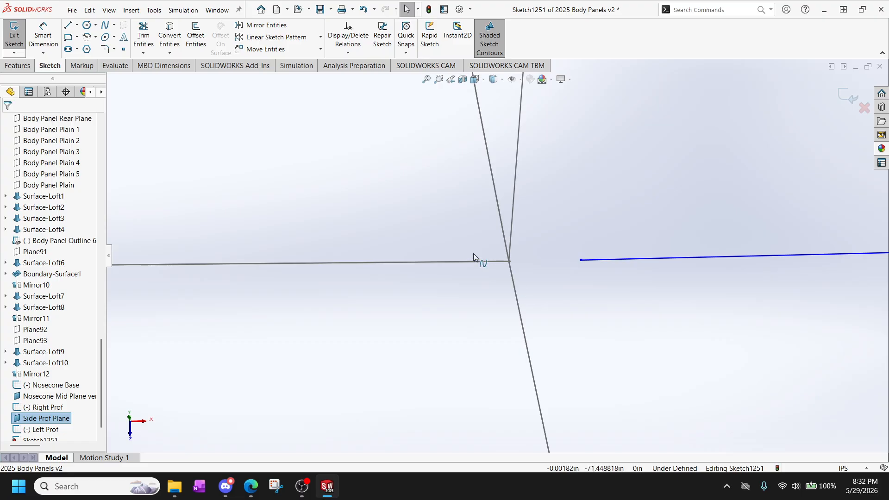
Examine up close the junction of the Left Prof and Right Prof curves at the nose tip to find its exact endpoints.
scroll(474, 253, down, 6)
scroll(569, 283, down, 5)
scroll(500, 259, down, 5)
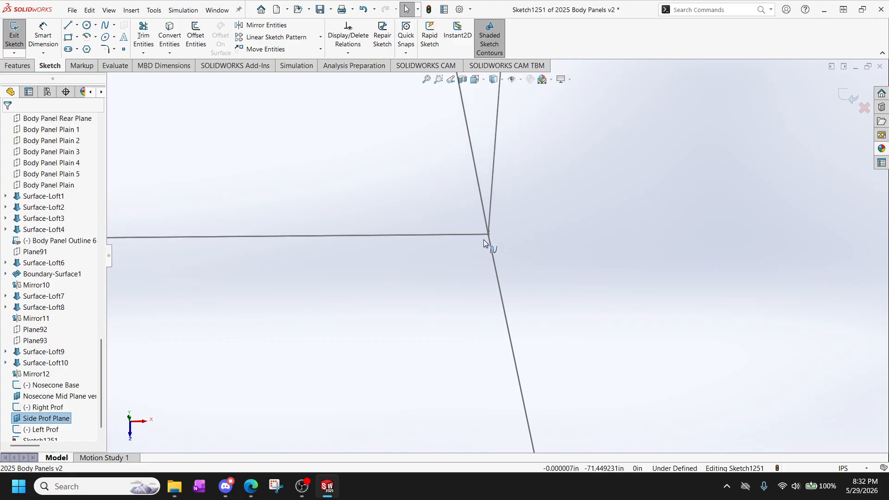
scroll(484, 239, down, 5)
scroll(485, 225, down, 5)
scroll(508, 257, down, 5)
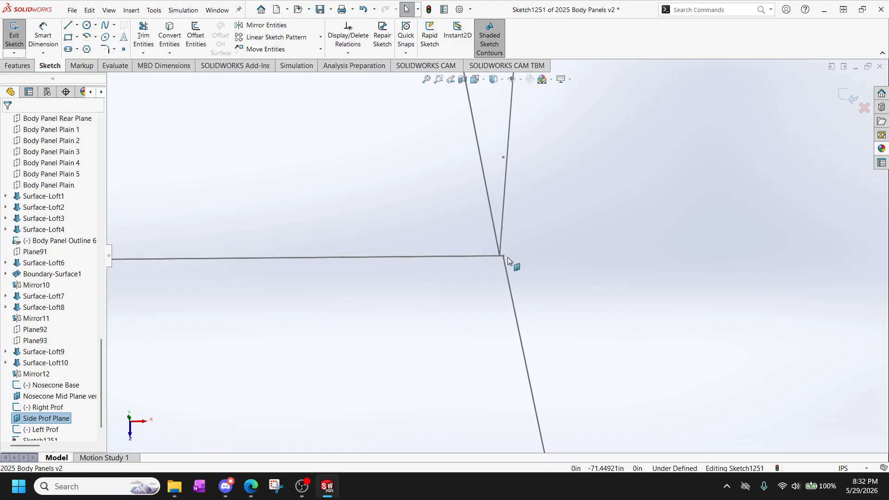
scroll(509, 352, up, 3)
scroll(506, 343, down, 2)
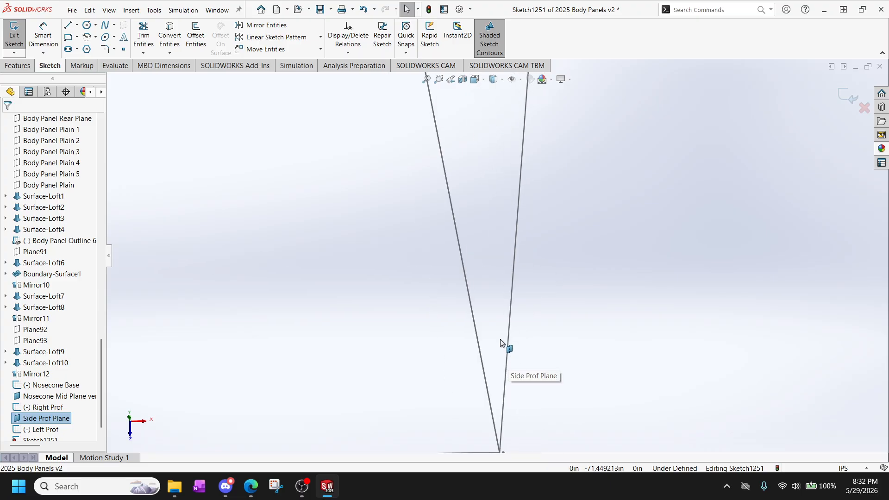
scroll(503, 414, up, 2)
scroll(494, 309, down, 2)
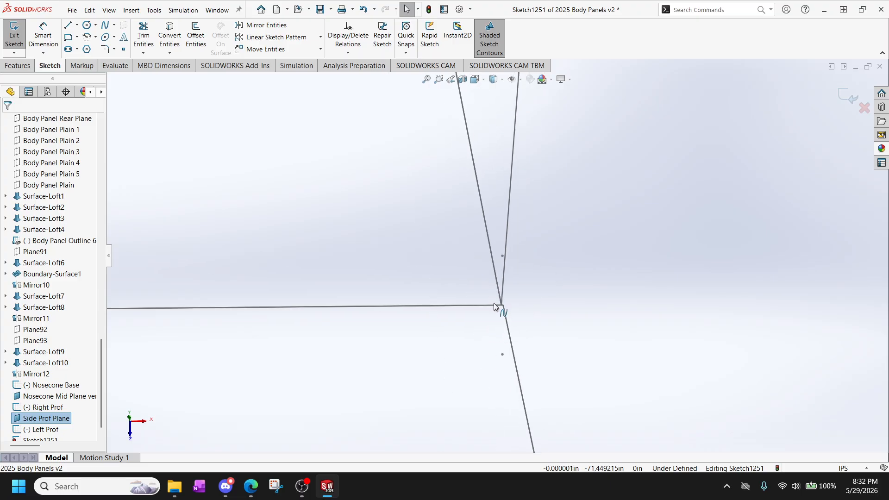
scroll(504, 307, down, 1)
scroll(501, 252, down, 2)
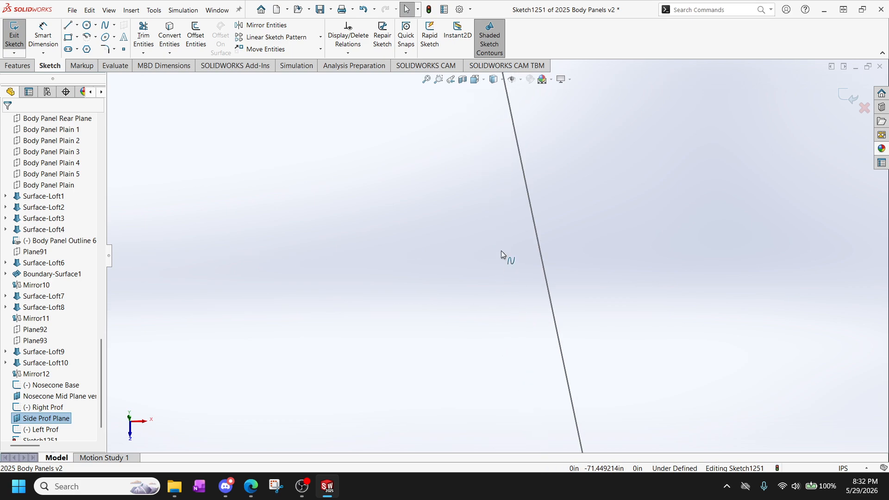
scroll(501, 252, up, 3)
scroll(526, 306, down, 1)
scroll(526, 306, up, 2)
scroll(503, 259, up, 3)
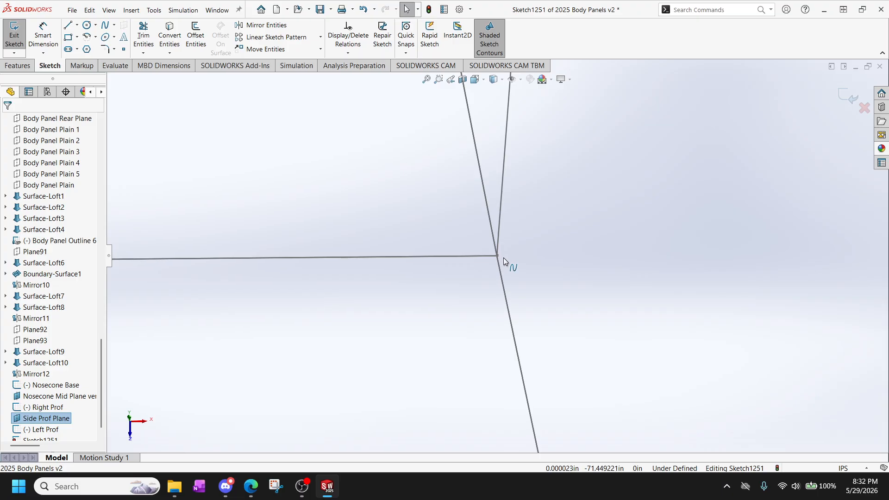
scroll(504, 257, up, 5)
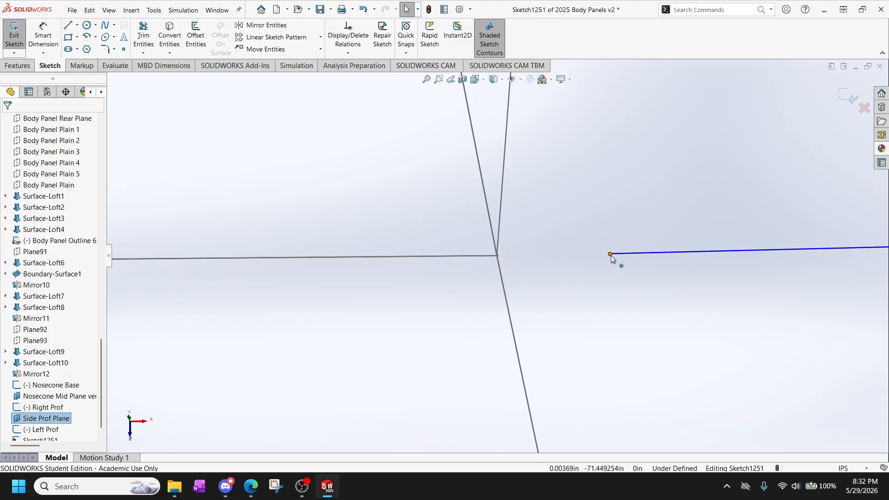
Make the mirrored spline's nose-tip endpoint coincident with the Left Prof endpoint, and exit the sketch.
ctrl+click(610, 254)
ctrl+click(498, 255)
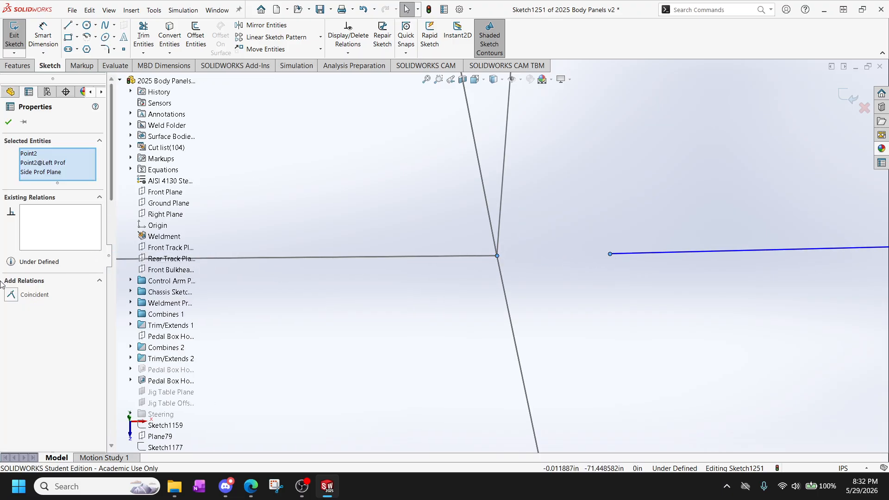
click(33, 295)
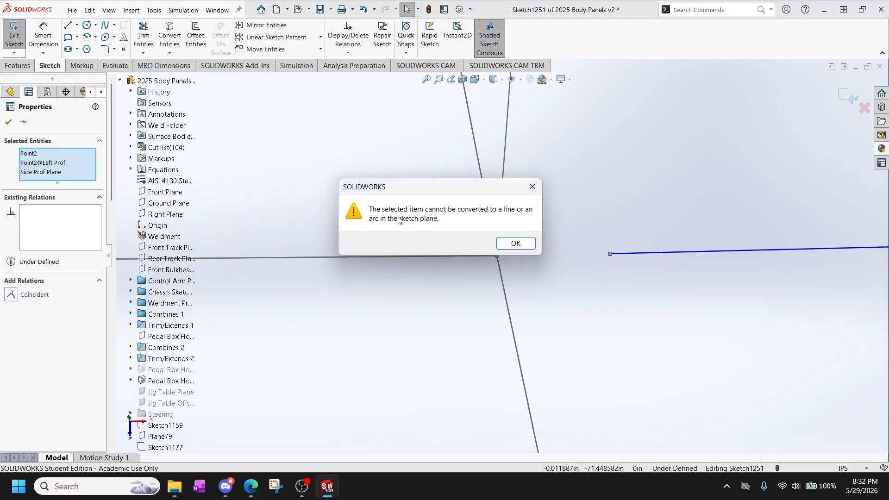
click(529, 249)
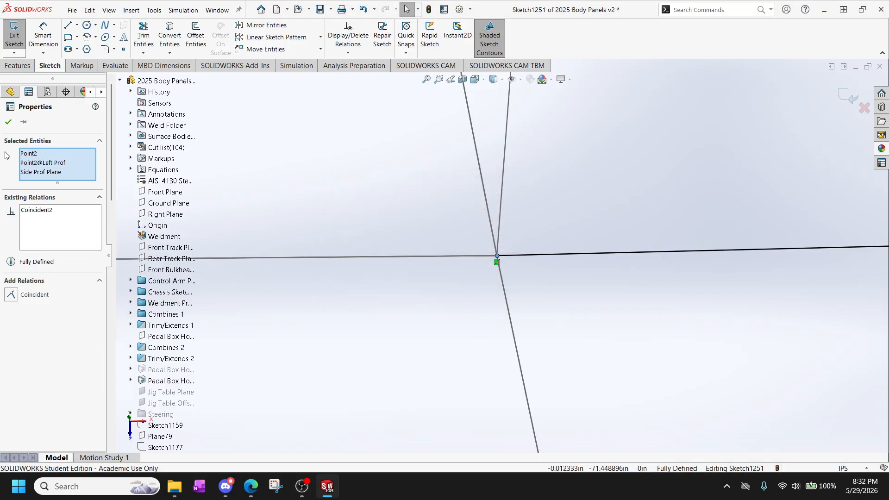
click(8, 124)
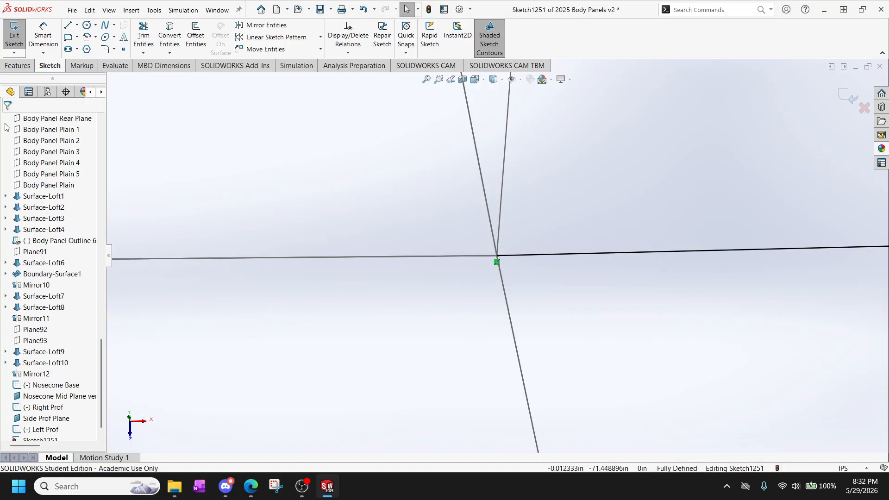
click(7, 44)
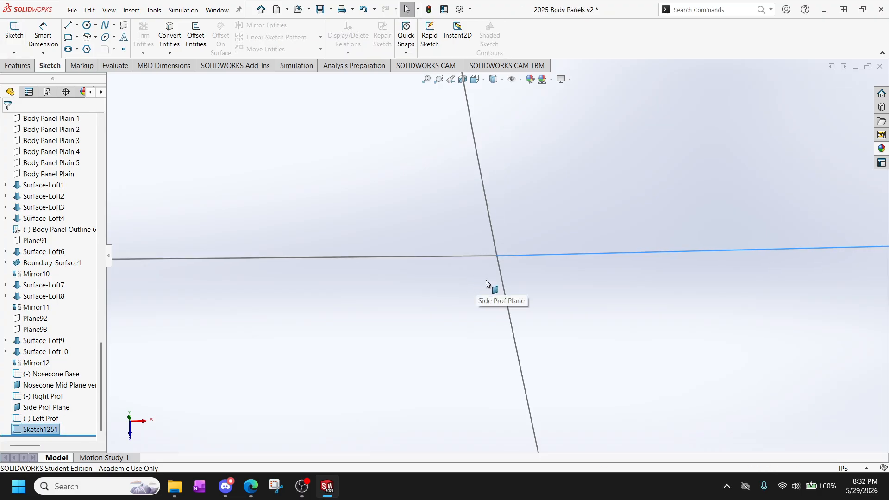
Try to rename the mirrored side profile sketch, Sketch1251, as Right Prof.
scroll(487, 276, up, 20)
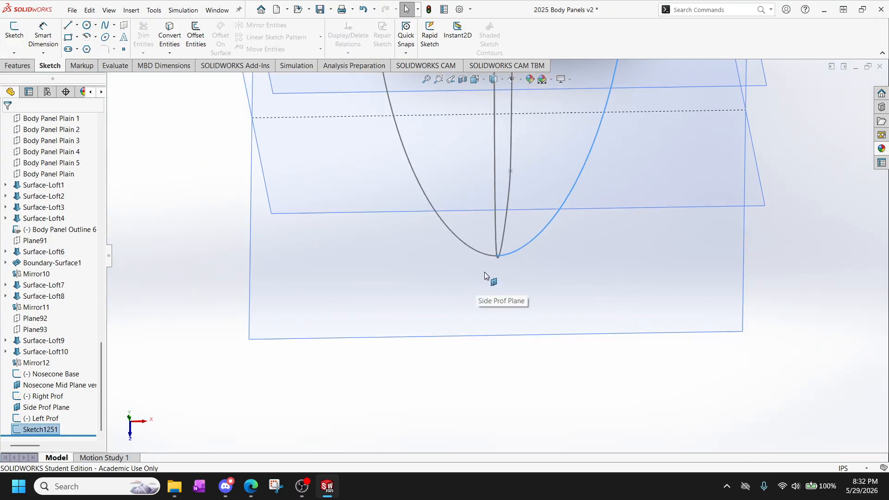
scroll(496, 255, up, 10)
key(space)
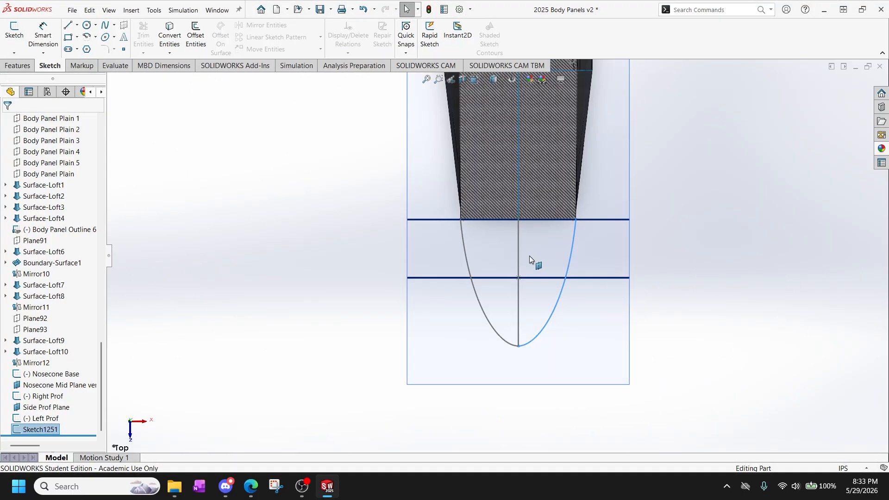
scroll(529, 257, down, 5)
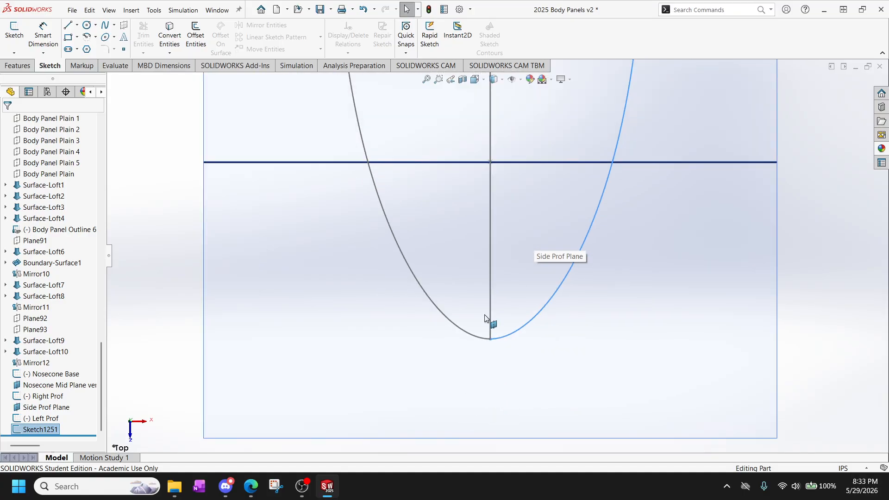
scroll(483, 320, down, 2)
scroll(480, 325, up, 6)
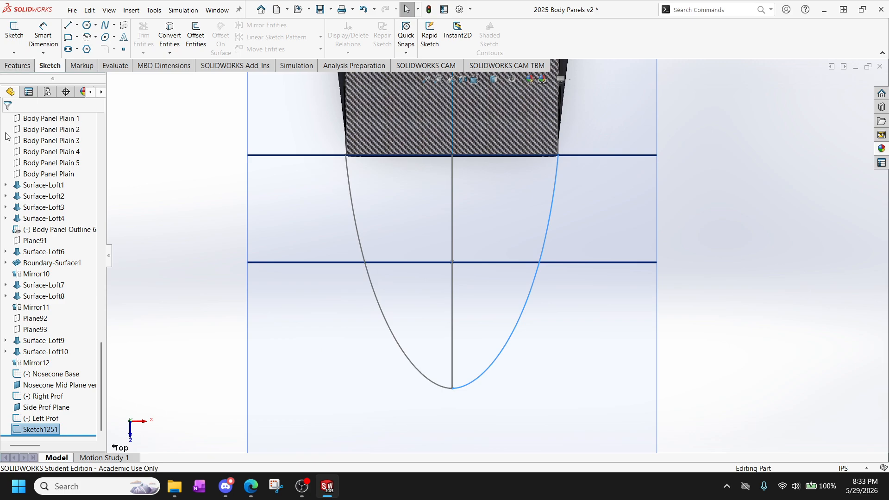
click(44, 429)
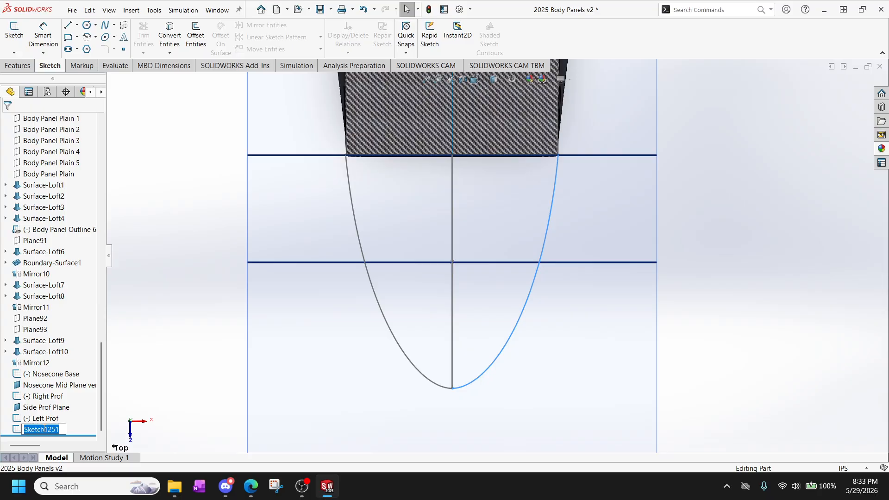
text(Right Prof)
key(Return)
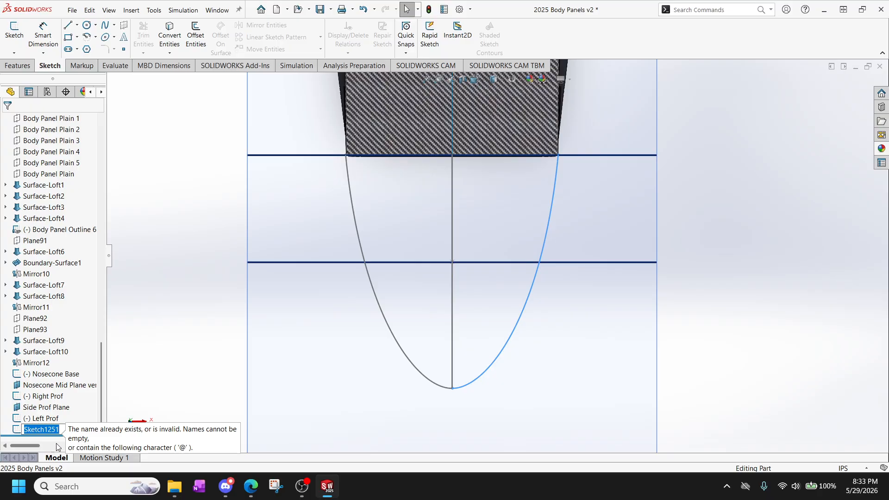
text(Right Prof)
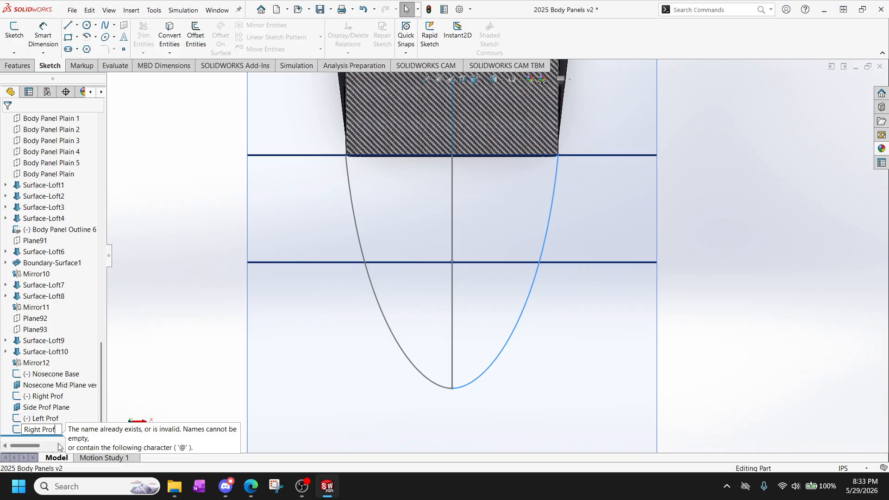
click(174, 345)
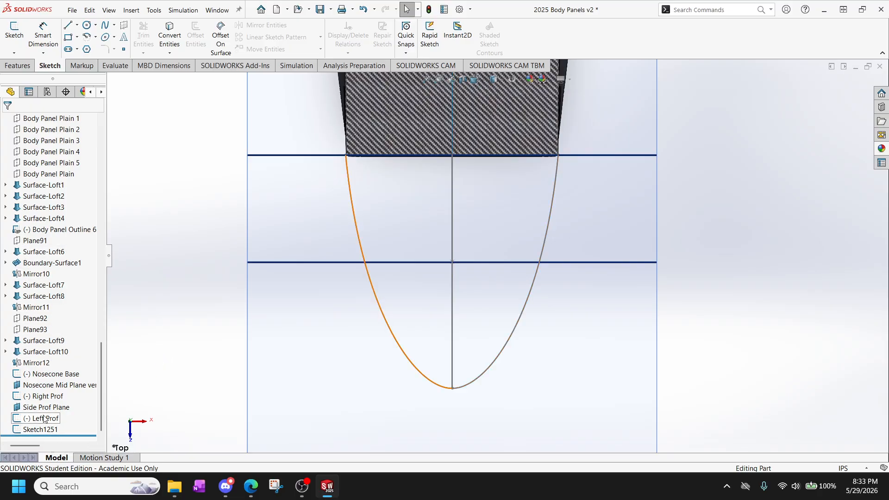
Rename the vertical center profile sketch, currently called Right Prof, as Top/Bot Prof.
click(43, 397)
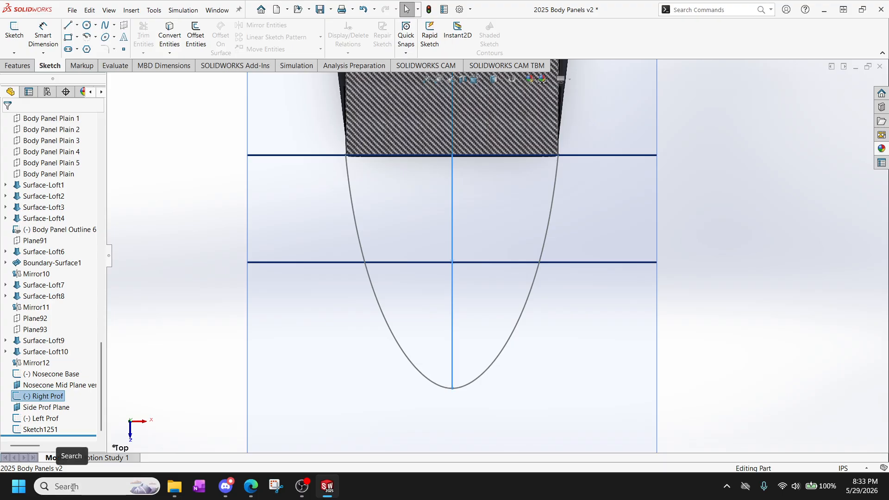
click(52, 397)
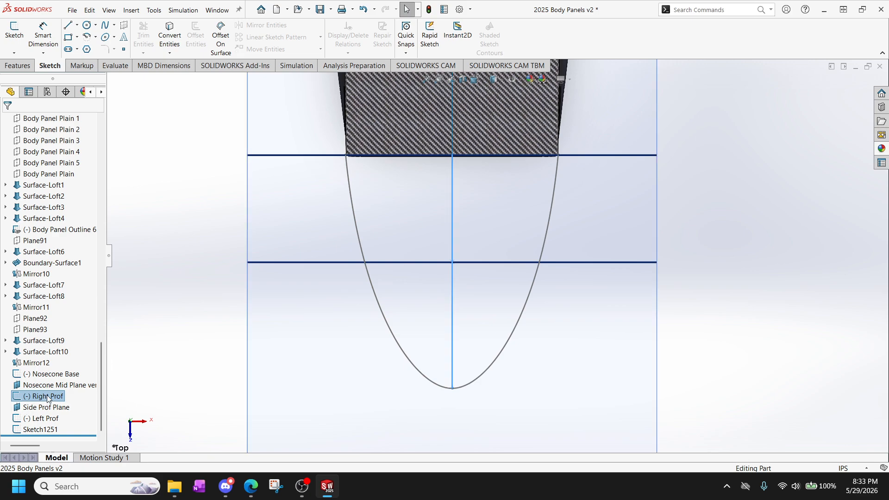
click(48, 398)
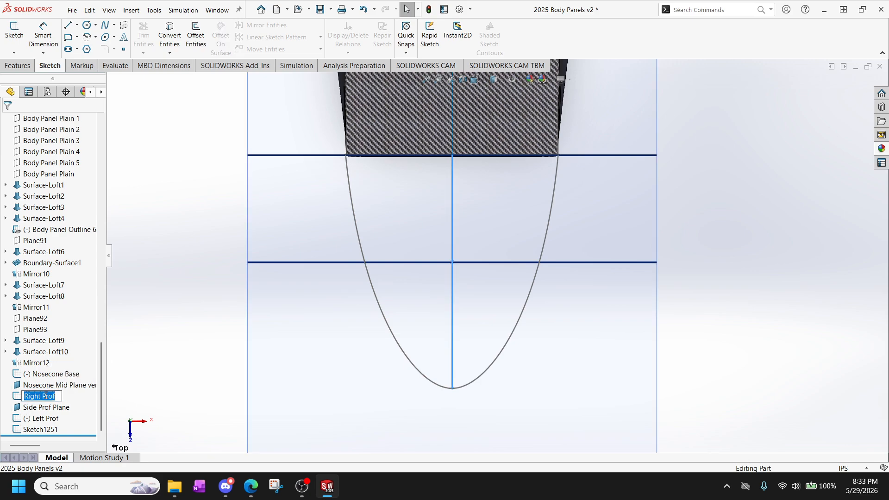
click(40, 397)
double_click(33, 396)
text(TO)
text(p/Bot)
key(Return)
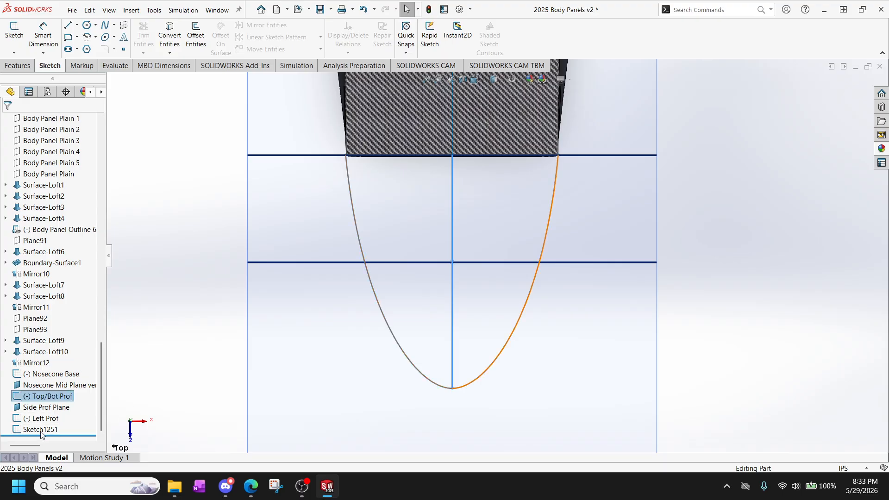
Rename Sketch1251 as Right Prof.
click(41, 430)
click(40, 430)
text(Right Prof)
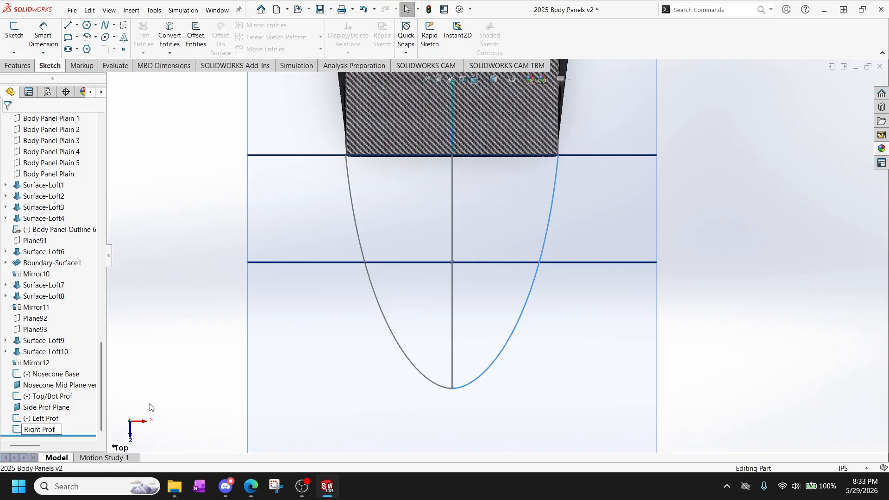
click(149, 407)
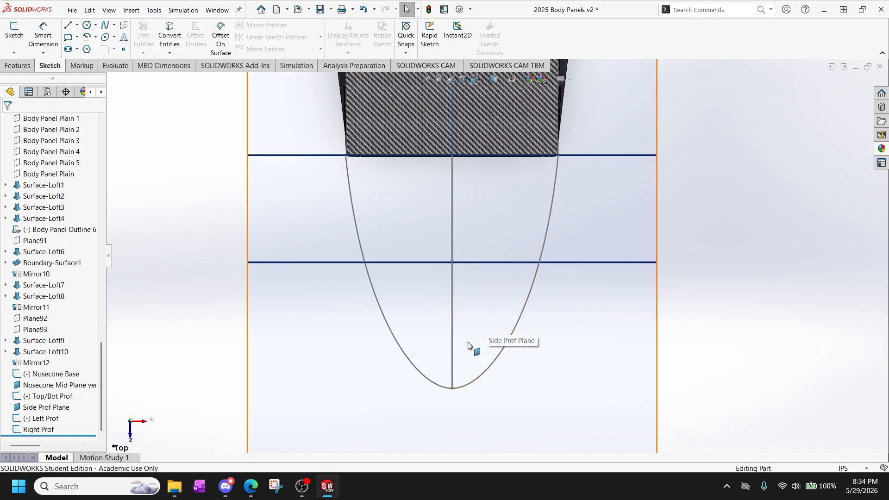
Hide the Body panel Front Plane so that it no longer overlaps the nose cone planes.
middle_drag(469, 345, 535, 131)
scroll(534, 132, down, 3)
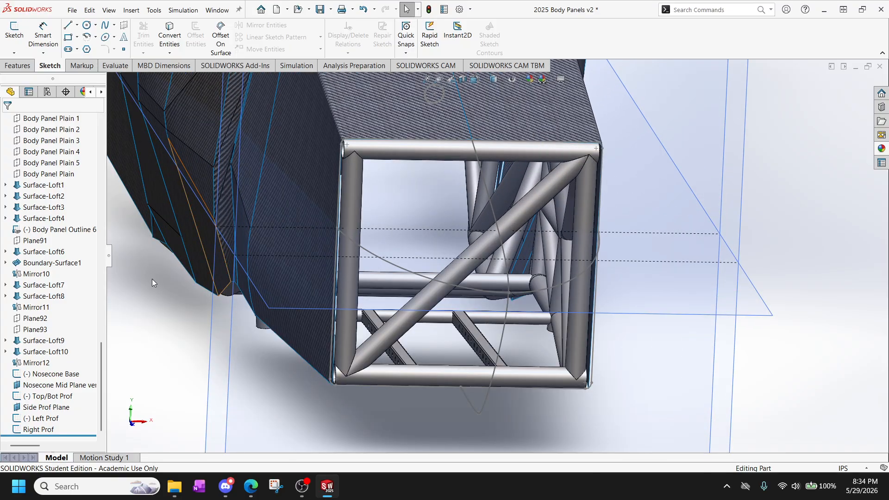
click(65, 386)
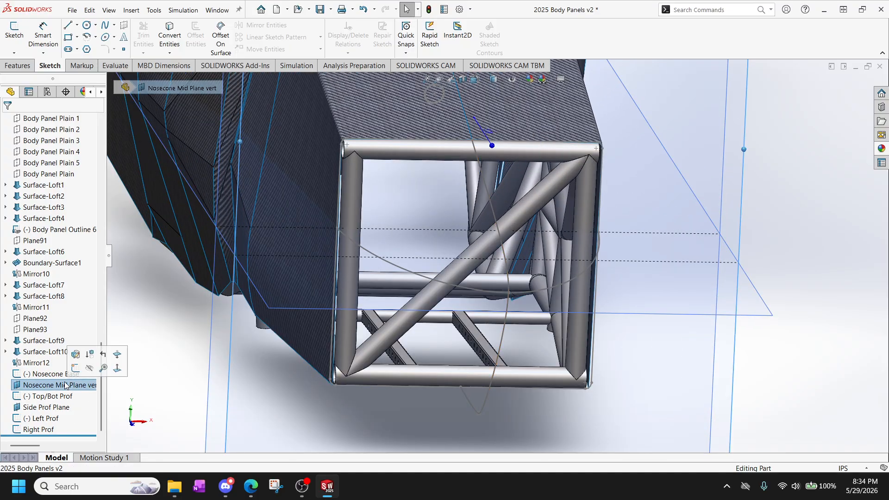
middle_drag(342, 349, 320, 359)
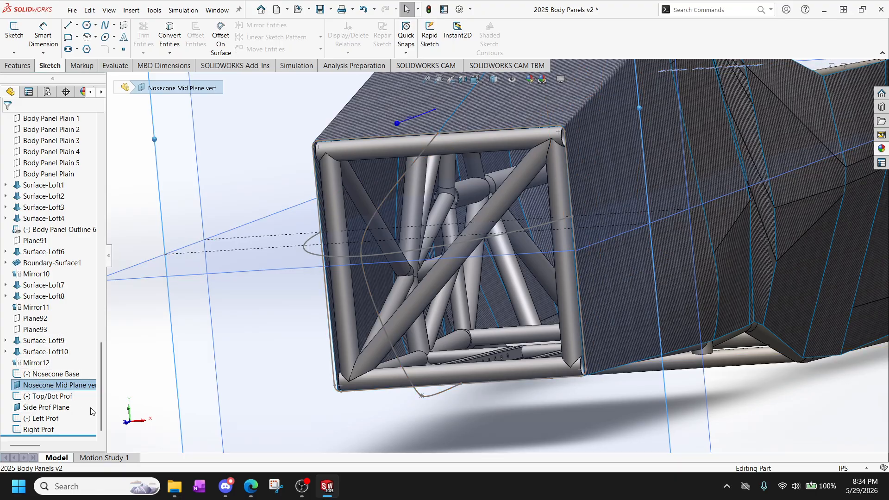
scroll(96, 411, up, 4)
scroll(164, 385, up, 6)
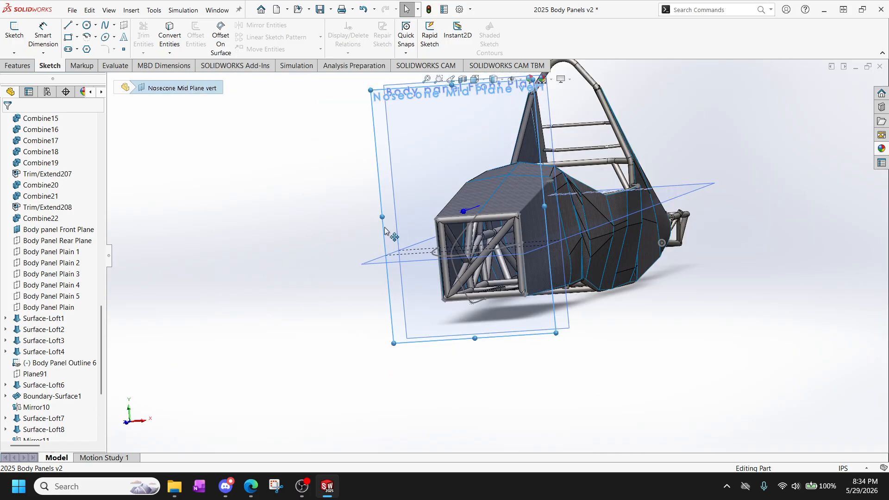
click(55, 241)
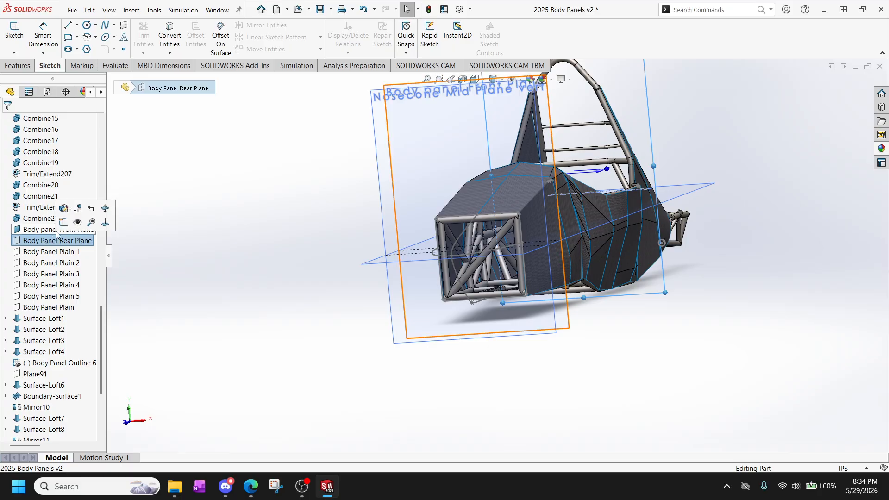
click(58, 229)
click(81, 217)
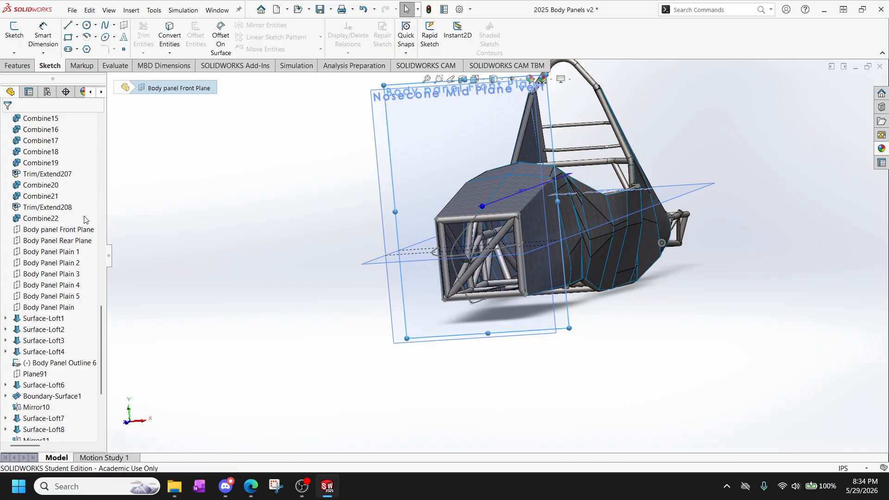
Start a sketch on Nosecone Mid Plane vert and draw a corner rectangle about 8.6 in wide within the front frame opening.
scroll(2, 442, down, 4)
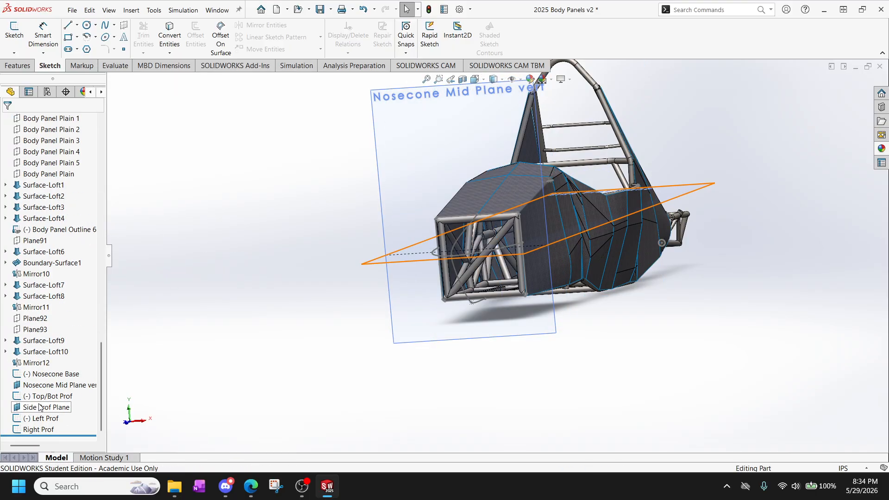
click(407, 136)
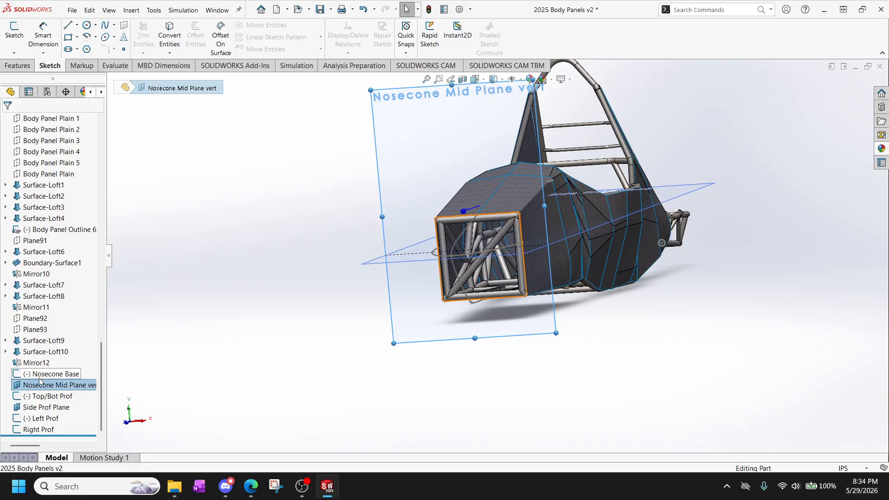
click(14, 32)
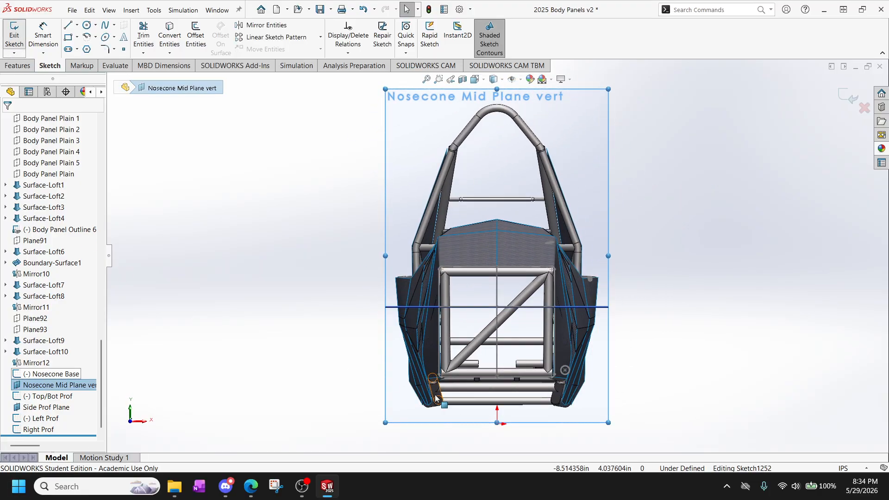
scroll(482, 328, down, 5)
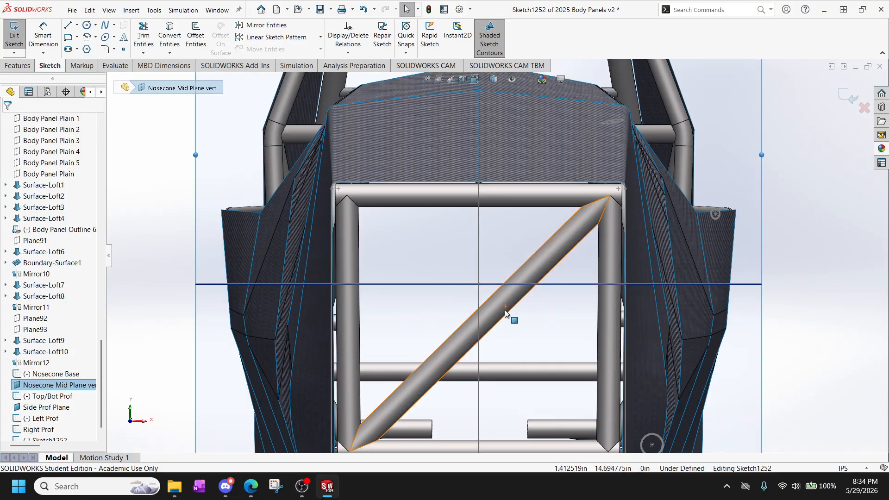
scroll(496, 324, up, 2)
scroll(494, 324, down, 2)
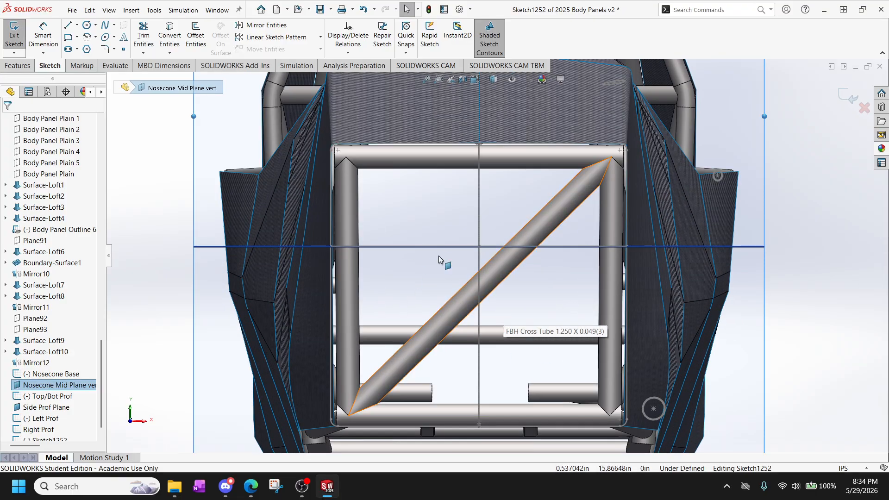
click(70, 38)
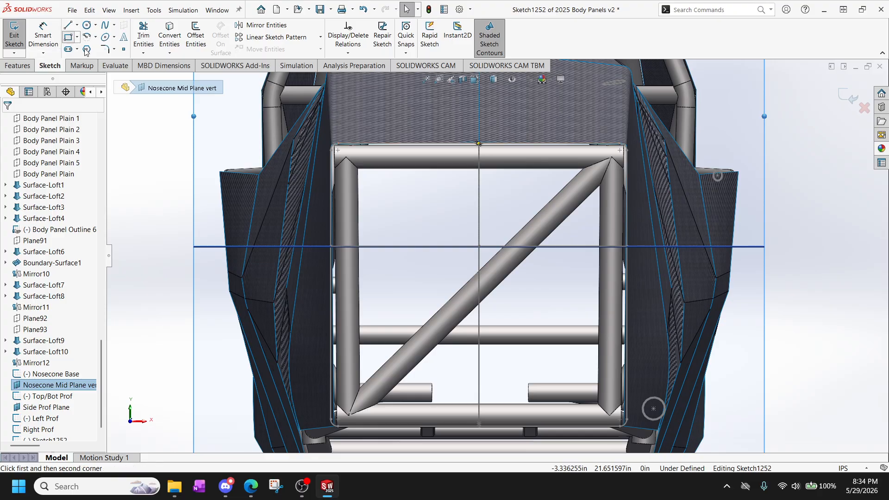
click(395, 204)
click(555, 355)
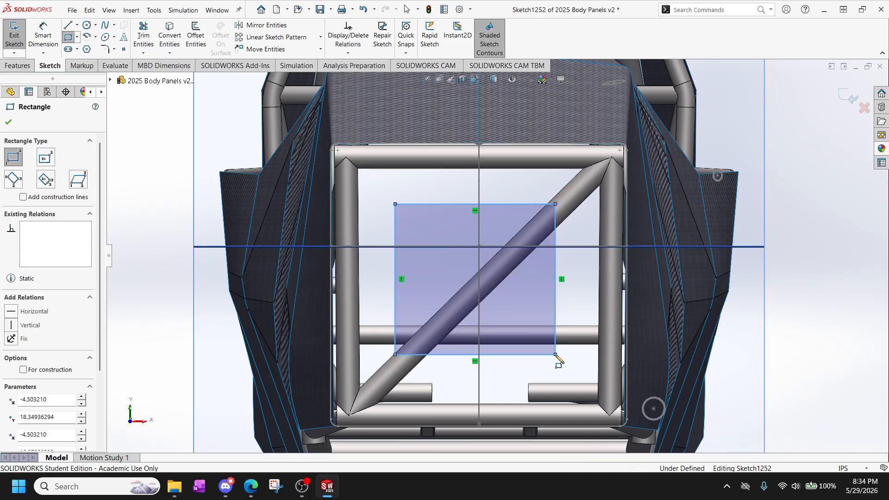
key(Escape)
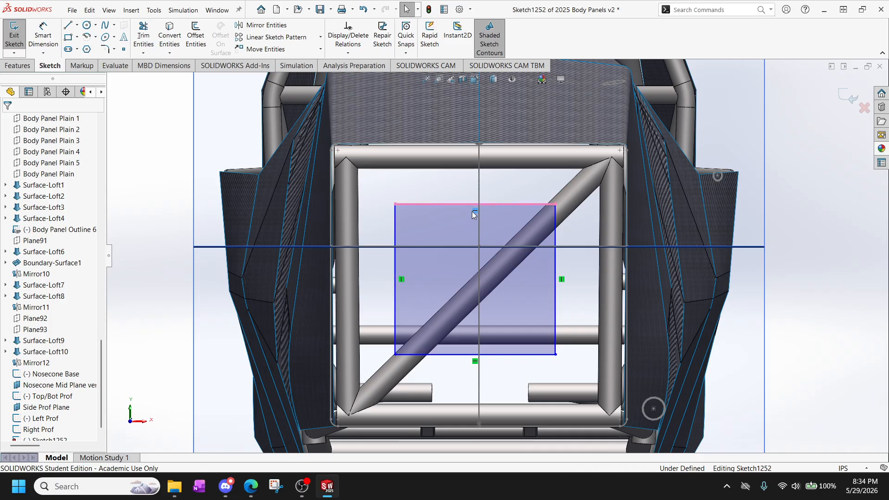
Place a sketch point at the midpoint of the rectangle's upper edge, near the Top/Bot Prof curve.
click(444, 204)
click(418, 185)
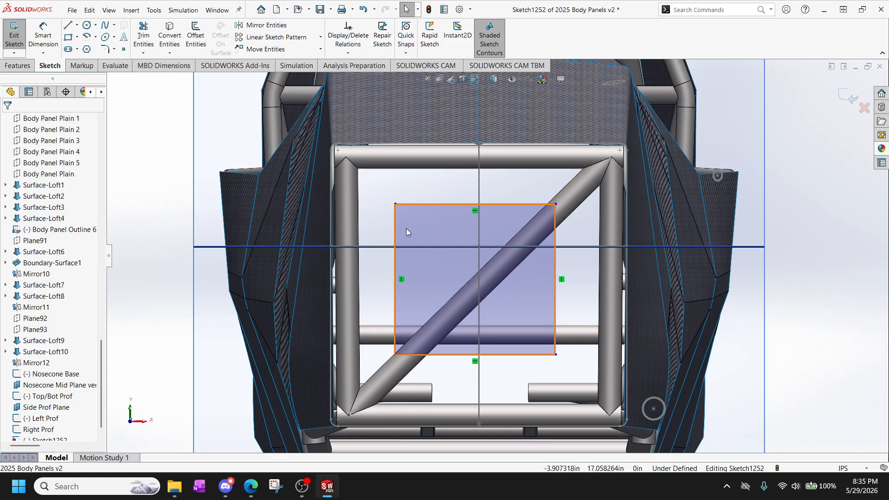
click(474, 203)
scroll(477, 204, down, 5)
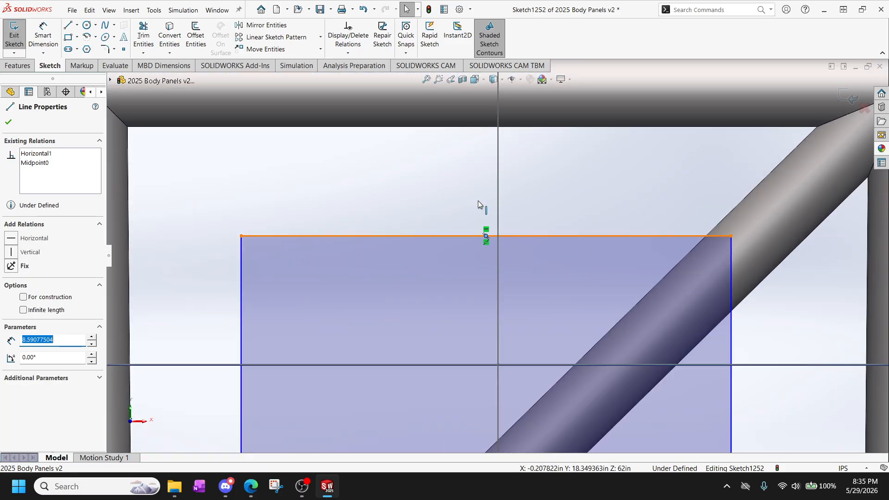
Add a Pierce relation between the midpoint of the rectangle's upper edge and the Top/Bot Prof spline.
ctrl+click(499, 219)
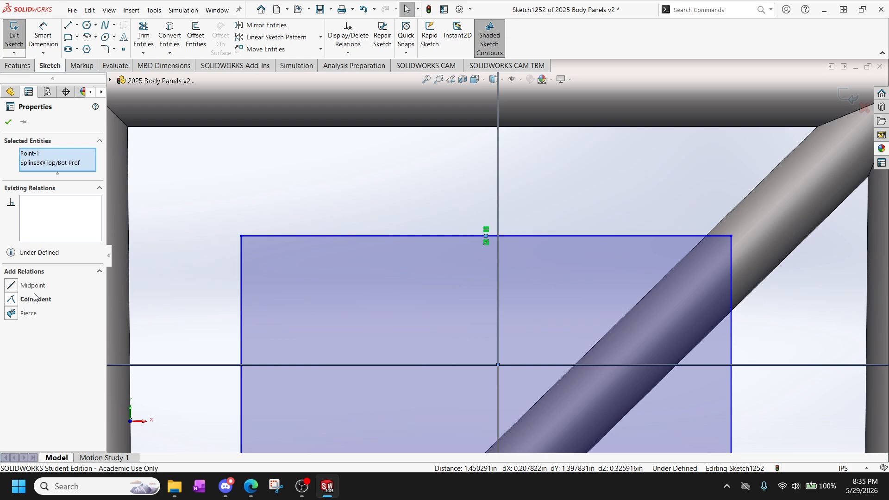
click(11, 313)
scroll(344, 378, up, 3)
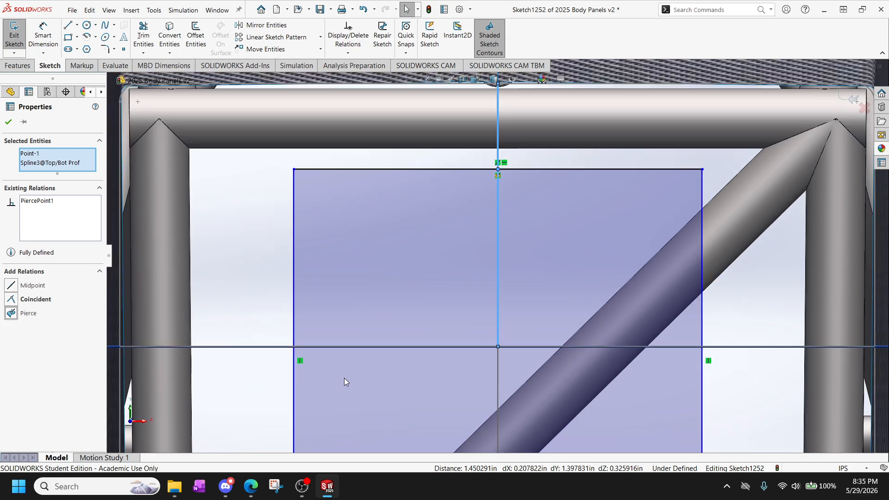
scroll(365, 347, down, 2)
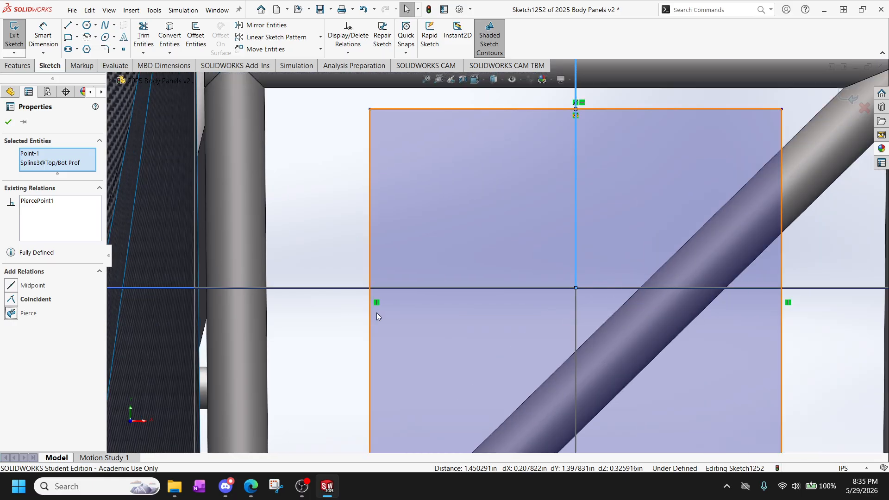
click(369, 246)
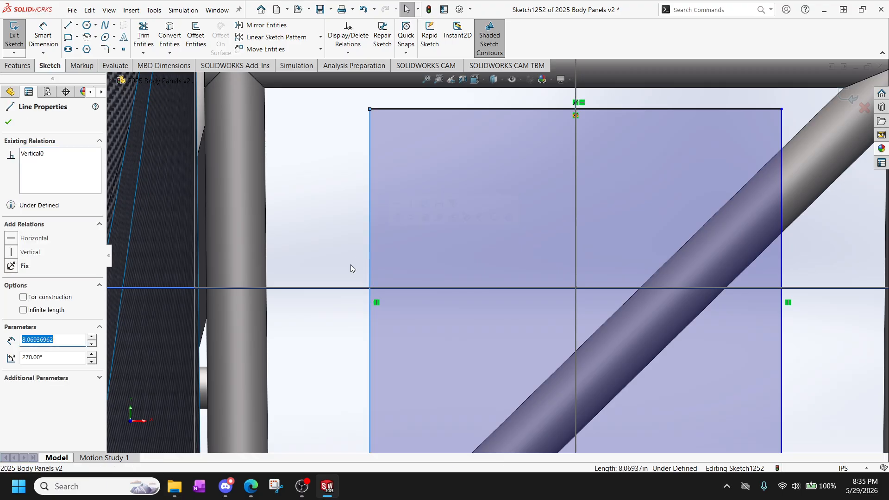
ctrl+click(323, 289)
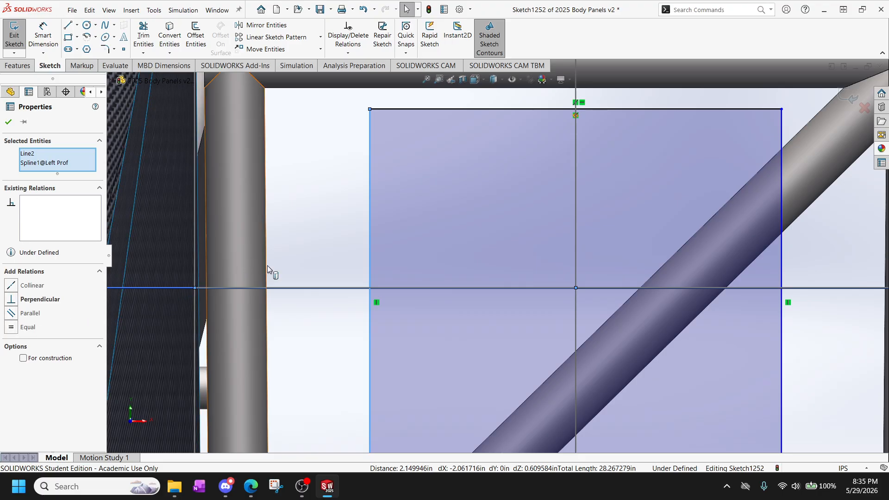
click(313, 244)
Add a Pierce relation between the midpoint of the rectangle's lower edge and the lower Top/Bot Prof spline.
scroll(620, 348, down, 2)
scroll(619, 349, up, 4)
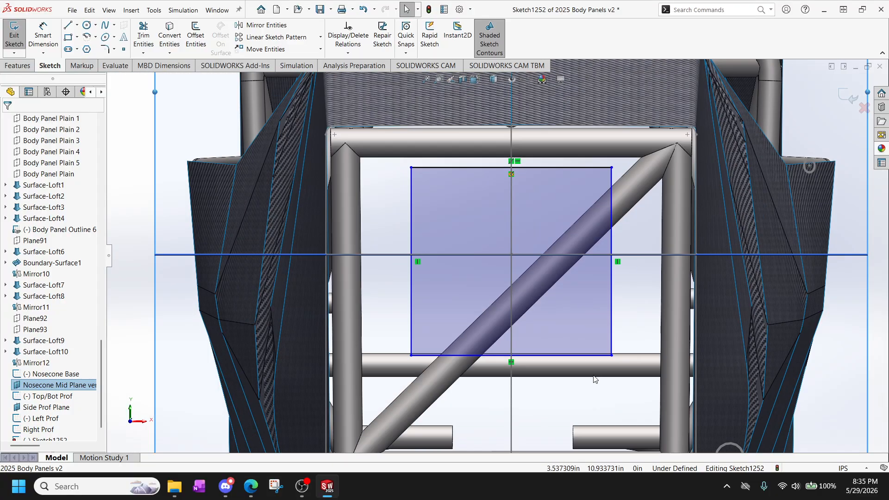
scroll(530, 349, down, 2)
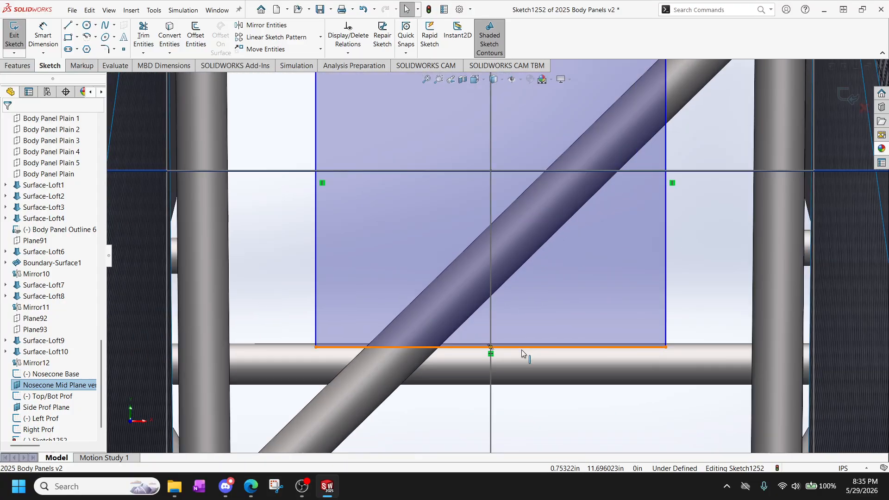
click(491, 348)
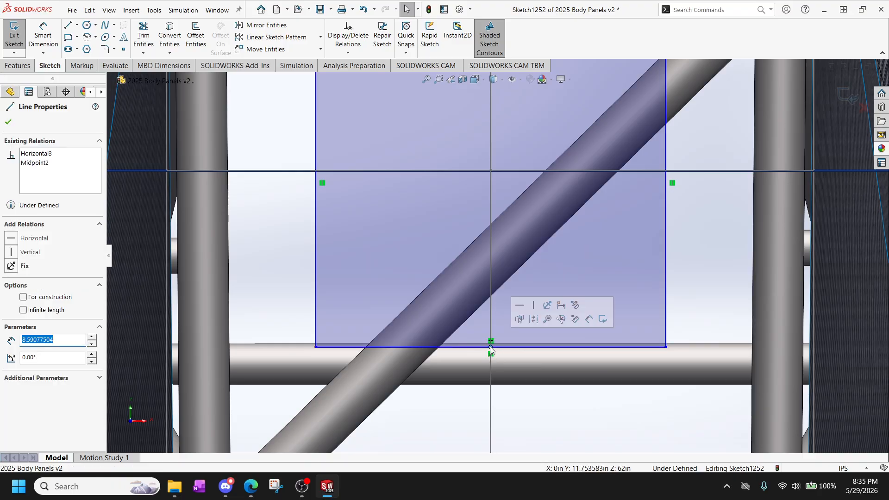
ctrl+click(490, 414)
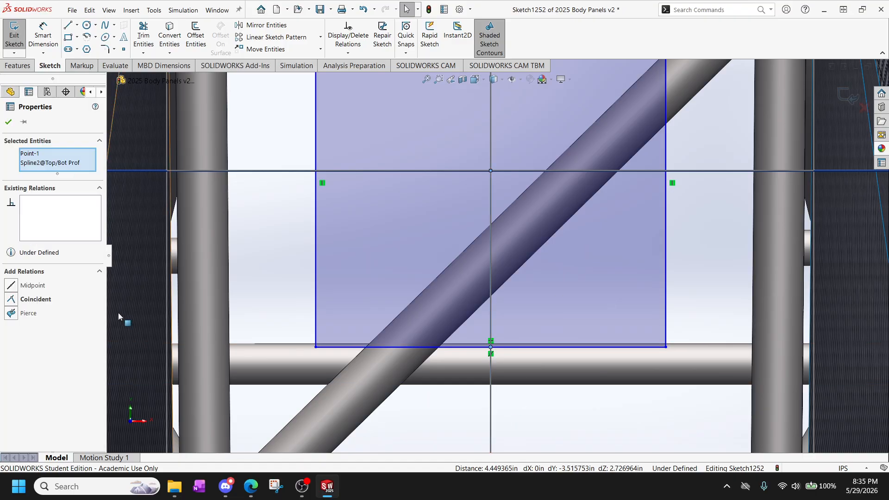
click(12, 315)
scroll(378, 349, up, 7)
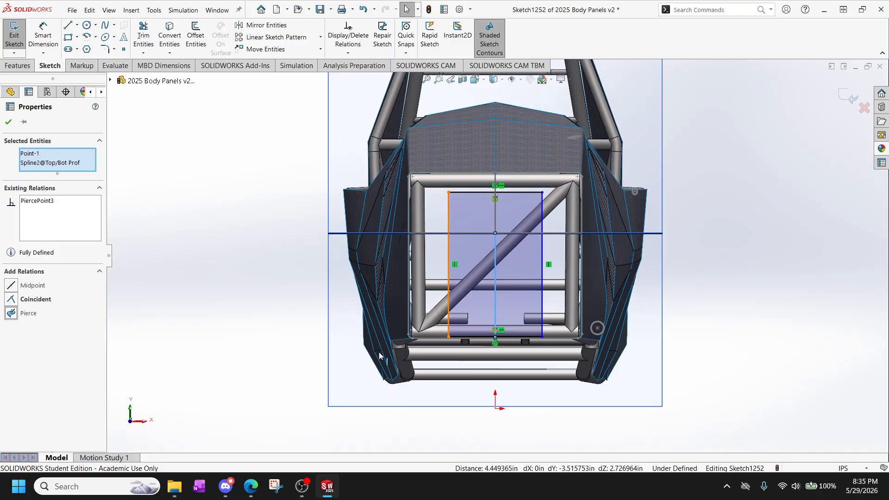
scroll(434, 320, down, 2)
mouse_move(433, 319)
middle_down()
mouse_move(533, 324)
mouse_move(357, 334)
mouse_move(523, 330)
mouse_move(511, 296)
mouse_move(511, 241)
middle_up()
scroll(512, 240, down, 2)
scroll(473, 185, down, 3)
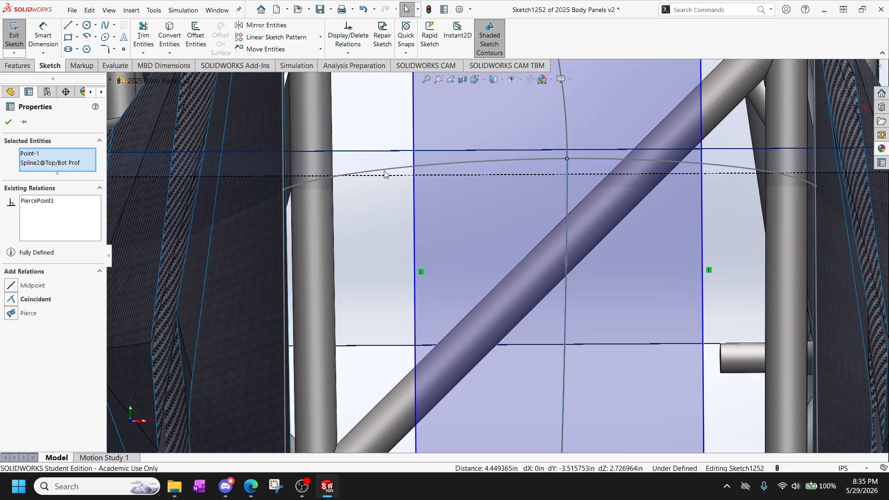
scroll(405, 203, up, 3)
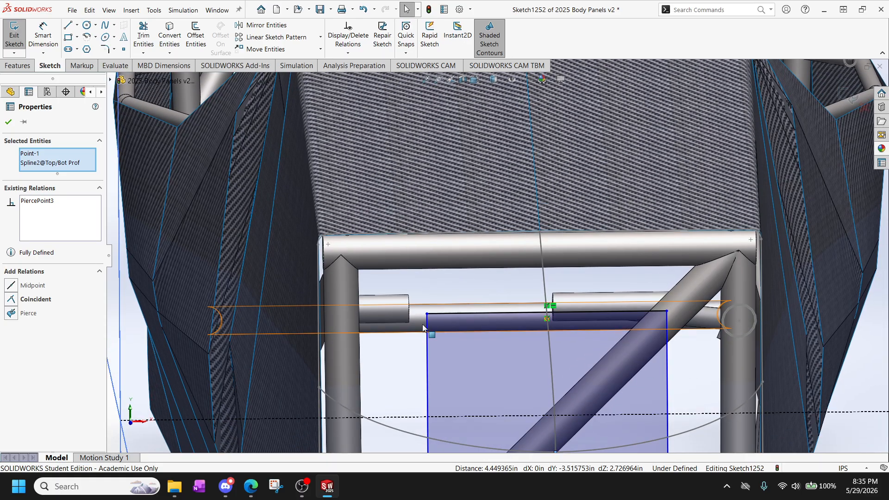
click(428, 393)
ctrl+click(407, 431)
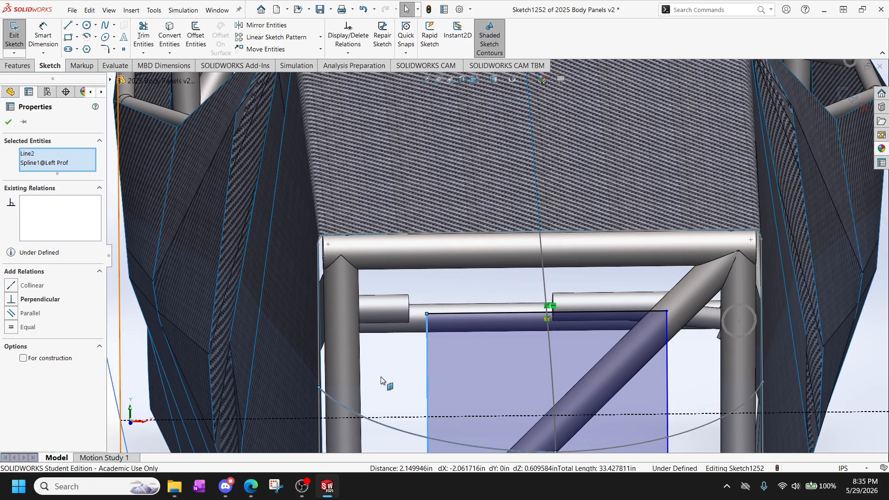
scroll(405, 391, up, 3)
scroll(439, 393, down, 1)
scroll(453, 398, up, 4)
scroll(456, 401, down, 4)
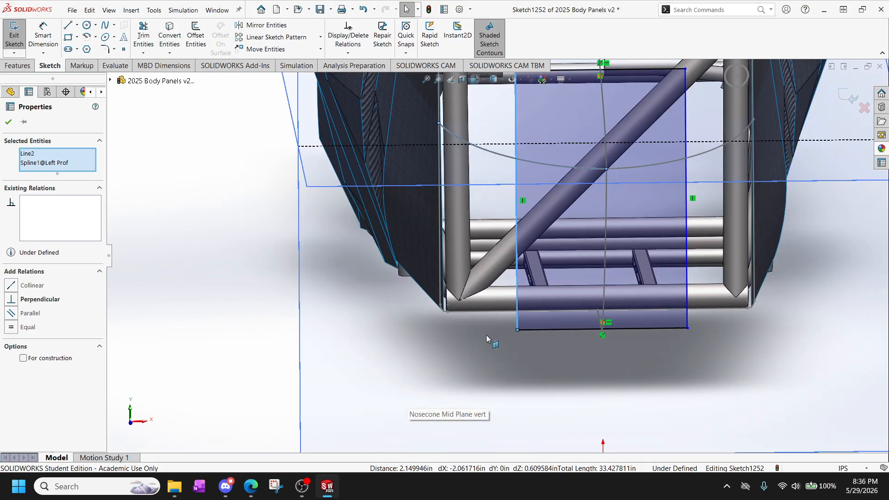
scroll(486, 335, up, 2)
scroll(473, 324, down, 7)
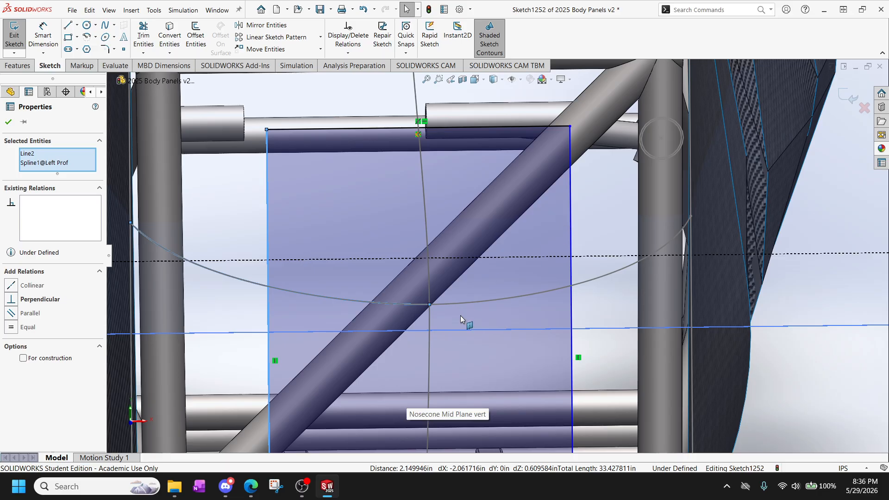
middle_drag(460, 315, 399, 295)
scroll(399, 294, up, 3)
scroll(419, 313, down, 3)
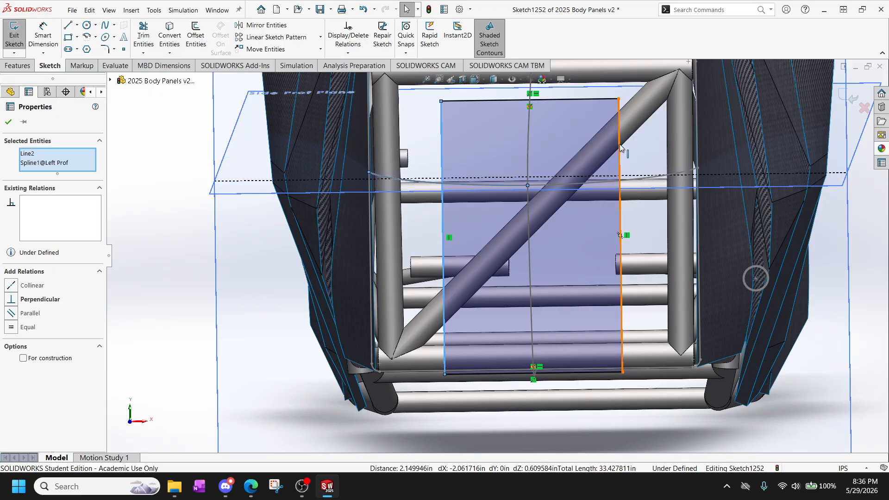
Try to shorten the rectangle's right vertical side with Power trim, and undo the trim.
click(443, 145)
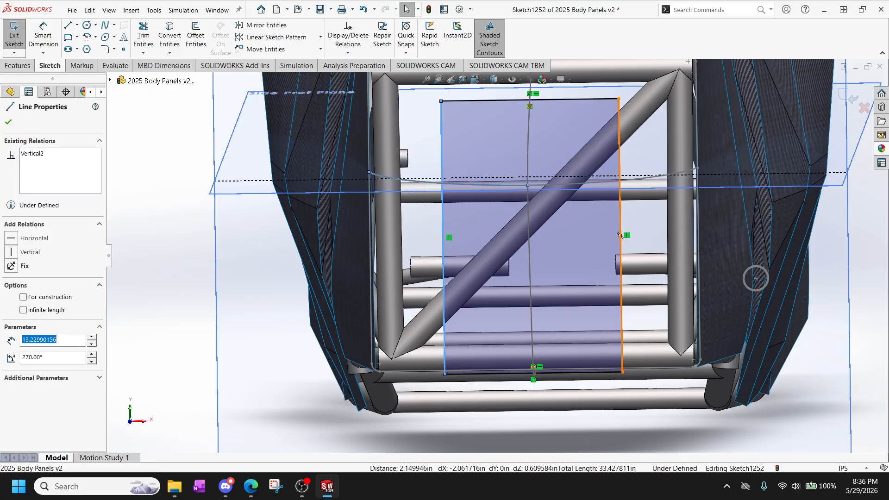
click(146, 35)
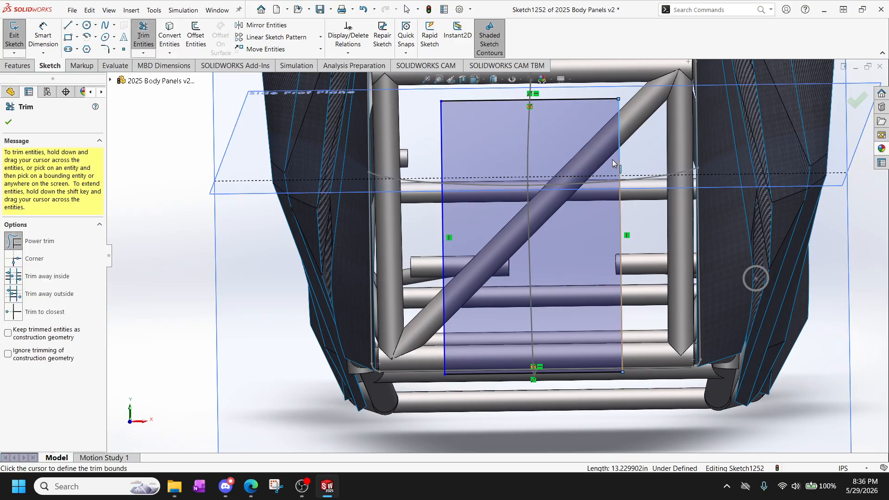
drag(612, 160, 641, 160)
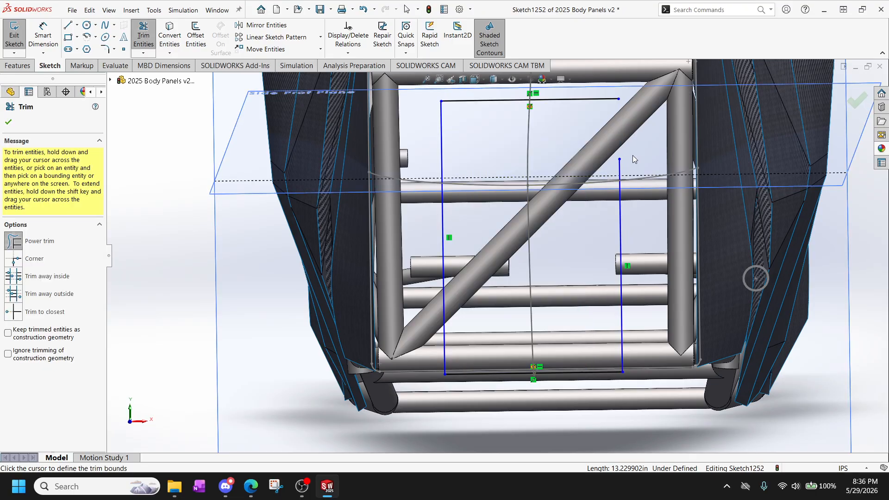
key(Escape)
key(ctrl+z)
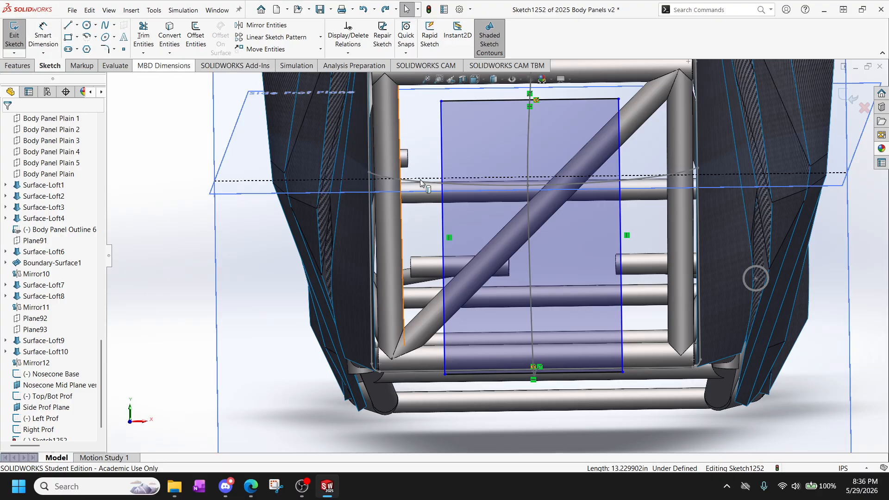
Delete the rectangle's left and right vertical sides, keeping the upper and lower edges.
click(442, 148)
key(Delete)
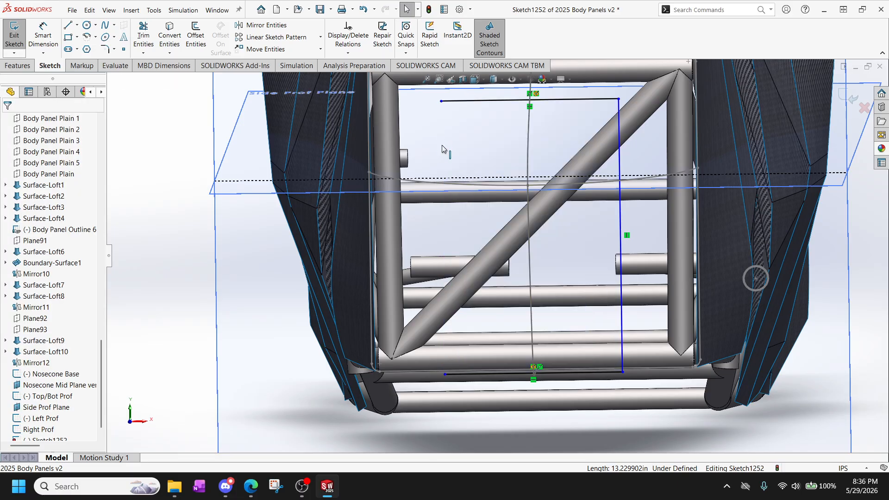
click(621, 173)
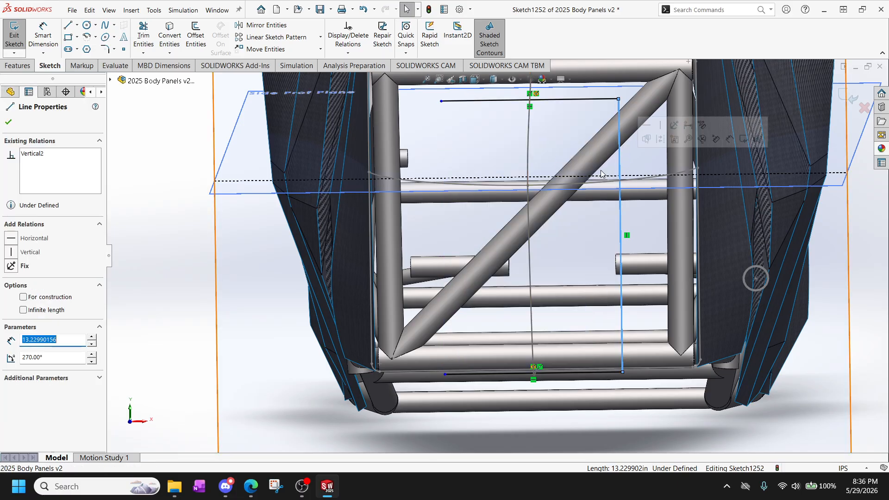
key(Delete)
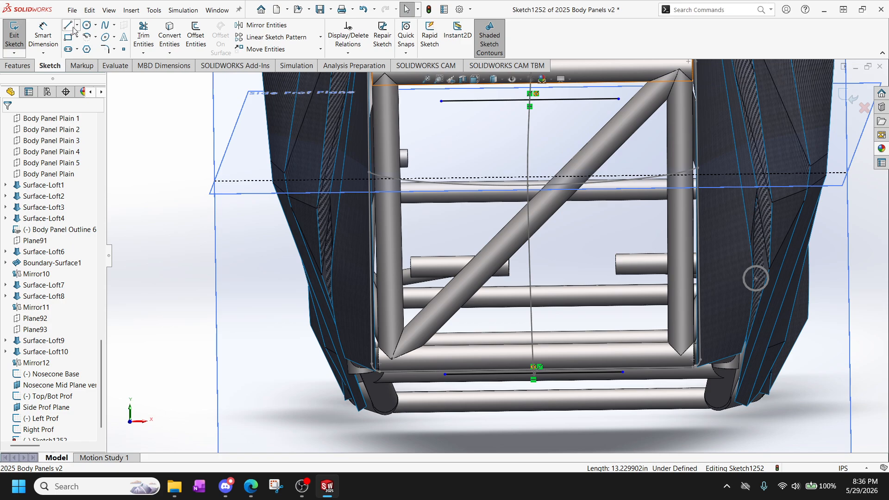
Redraw each vertical side as two lines, splitting the left about 2.7 in and the right about 5.7 in below the upper edge.
click(70, 26)
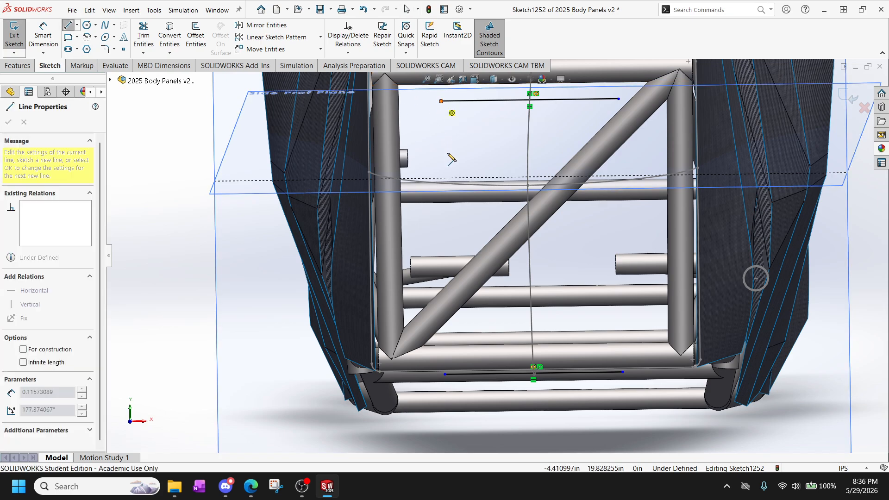
click(441, 158)
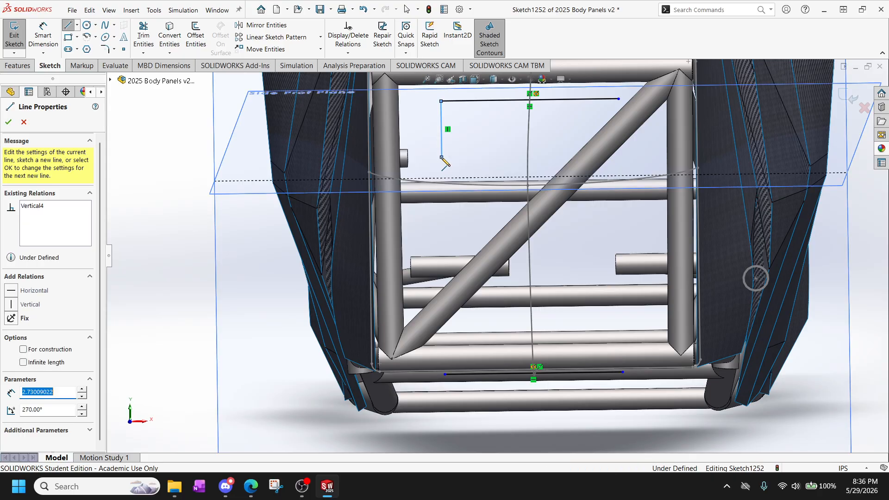
click(445, 374)
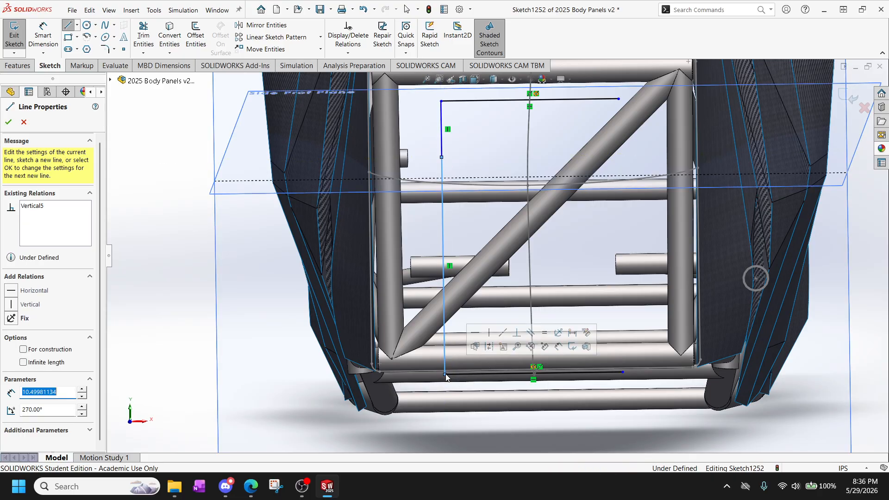
click(622, 373)
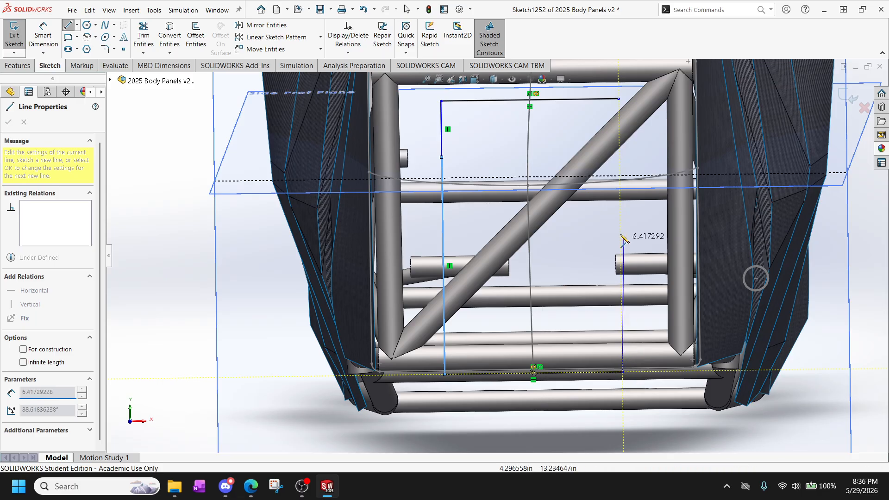
click(621, 217)
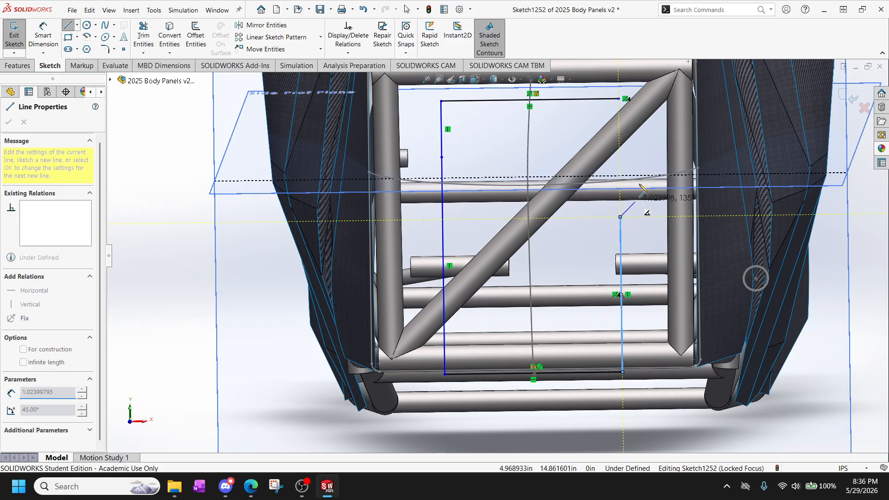
click(619, 99)
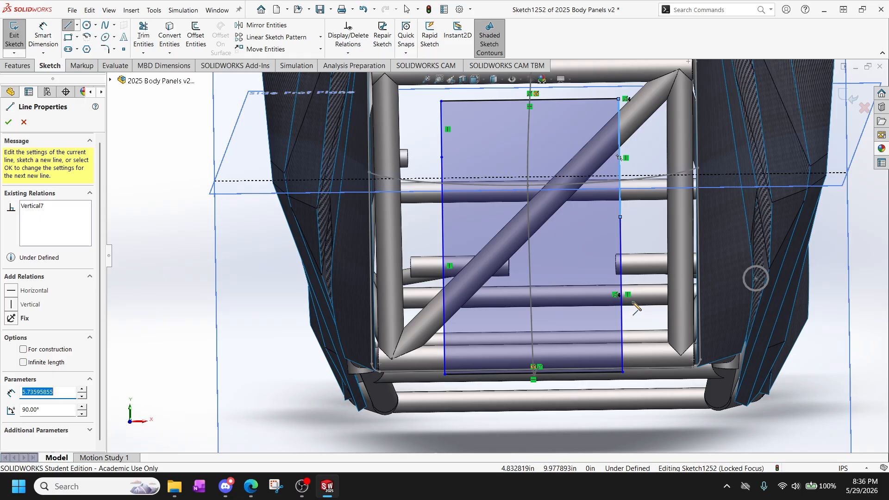
key(Escape)
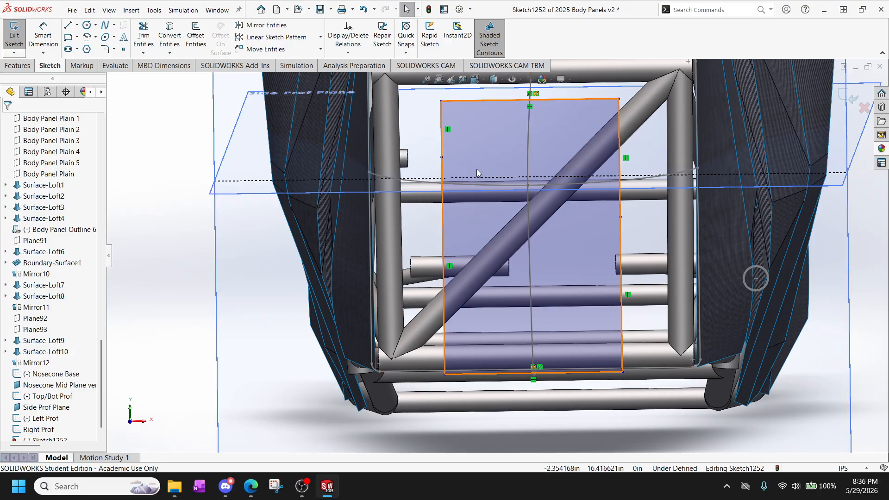
Add a Pierce relation between the left side's split point and the Left Prof spline.
scroll(476, 168, down, 5)
scroll(439, 177, up, 2)
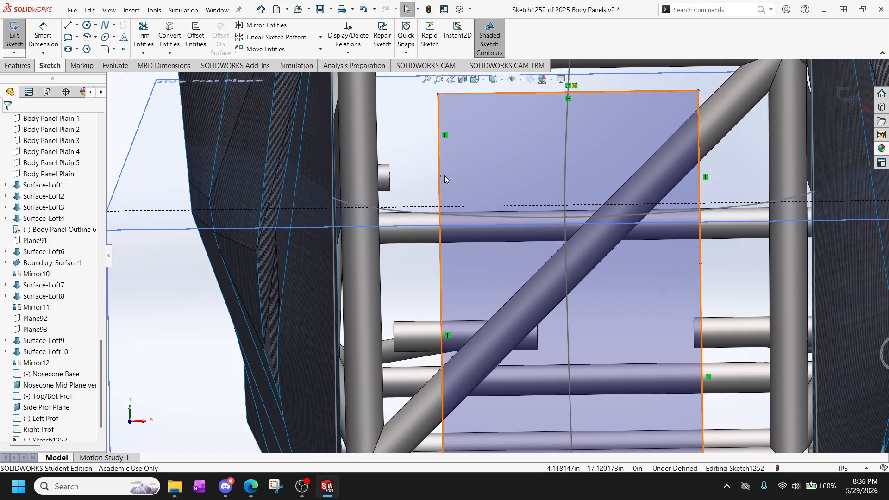
click(440, 177)
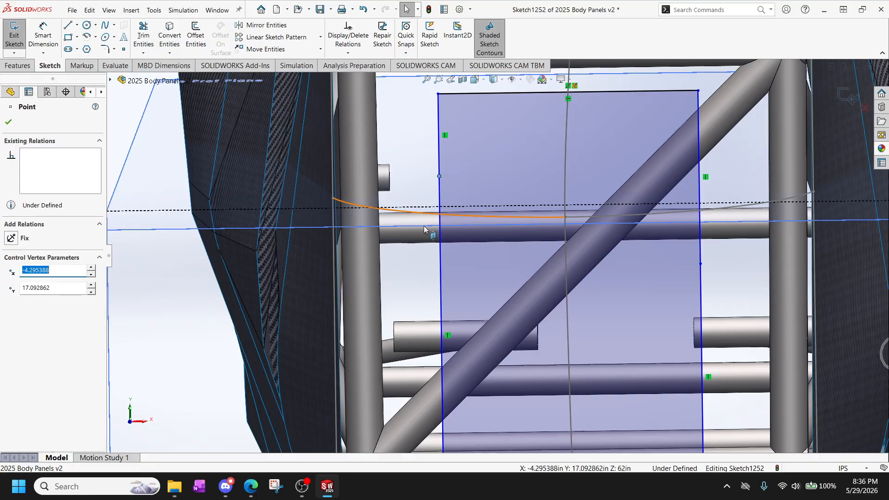
ctrl+click(355, 205)
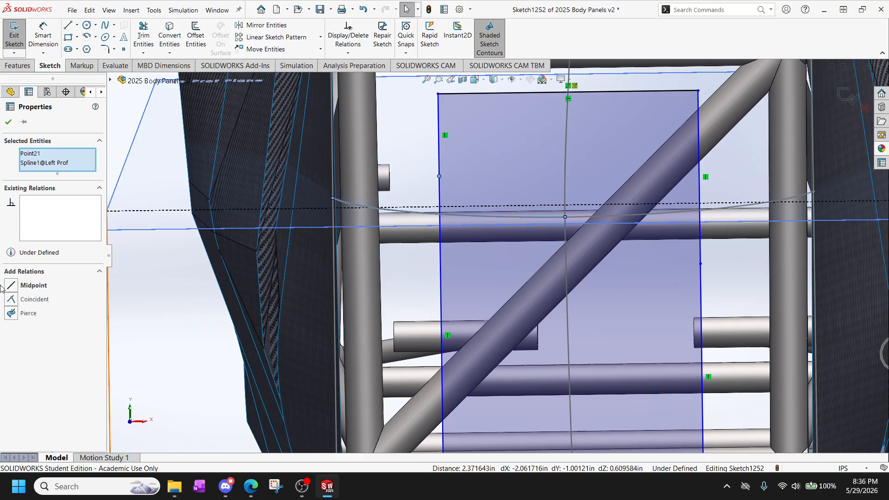
click(12, 314)
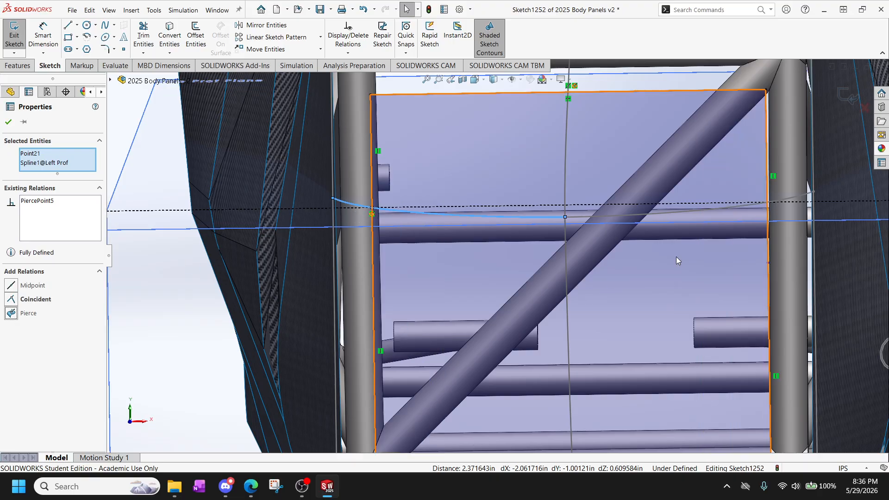
Try to add a Pierce relation between the right side's split point and the Right Prof spline, and exit the sketch.
click(767, 263)
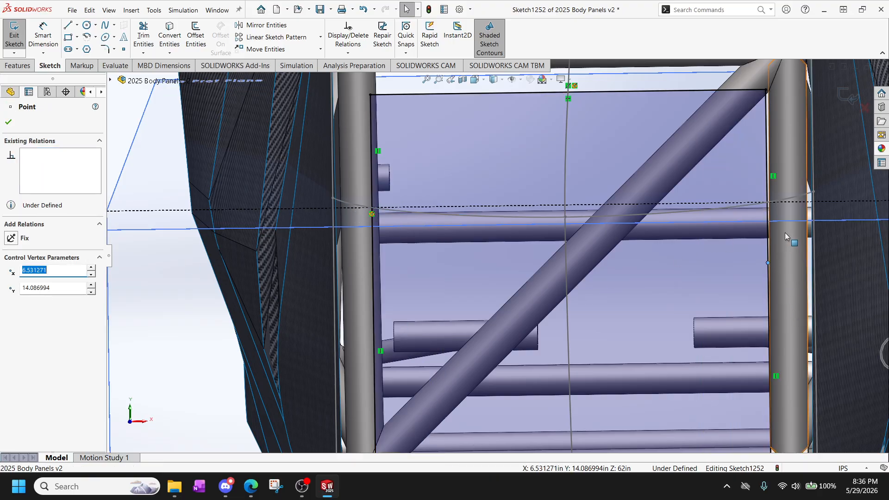
ctrl+click(805, 195)
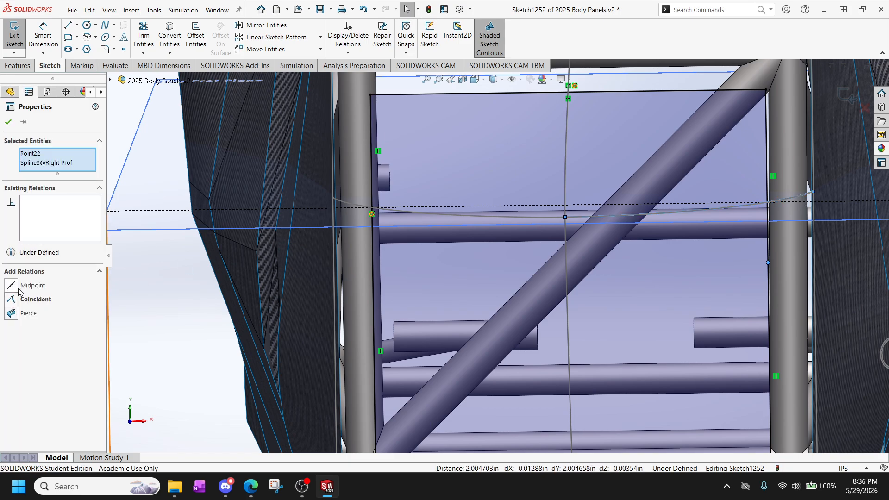
click(11, 313)
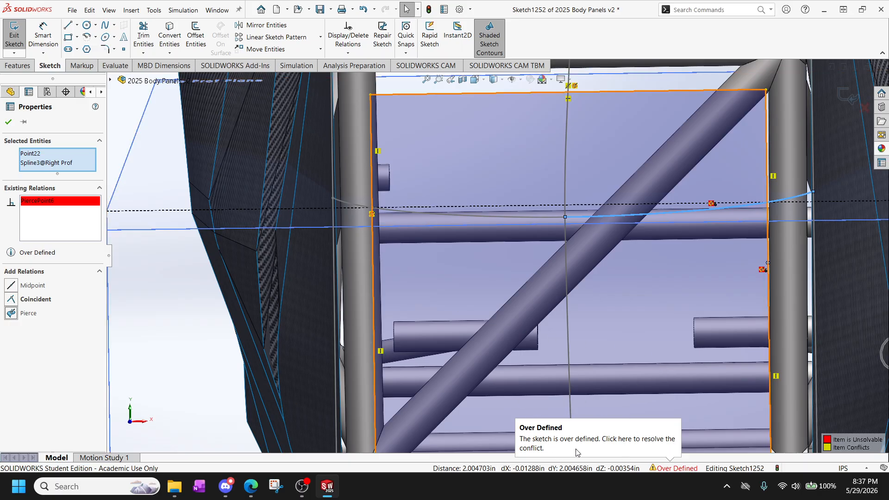
scroll(666, 396, up, 5)
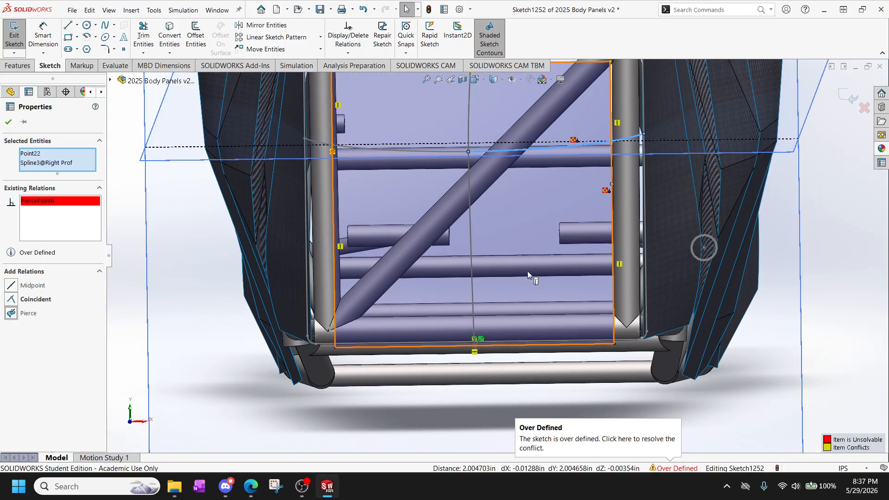
scroll(565, 196, up, 2)
scroll(570, 202, down, 2)
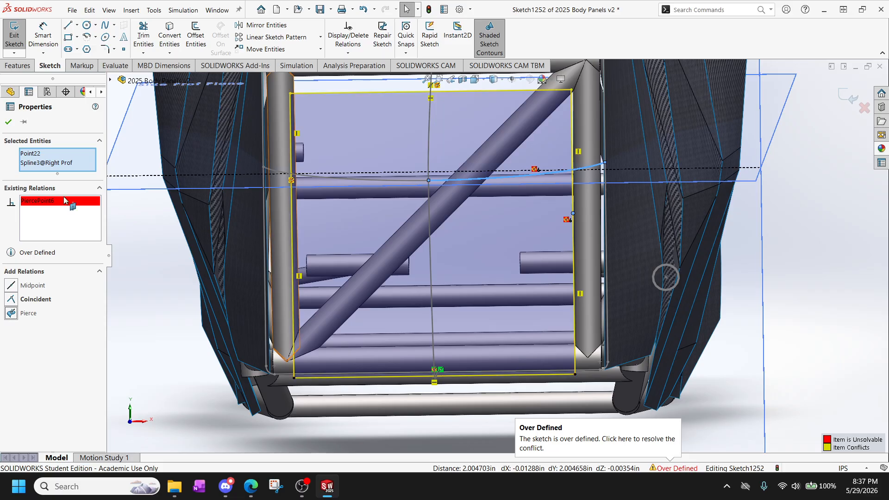
click(6, 124)
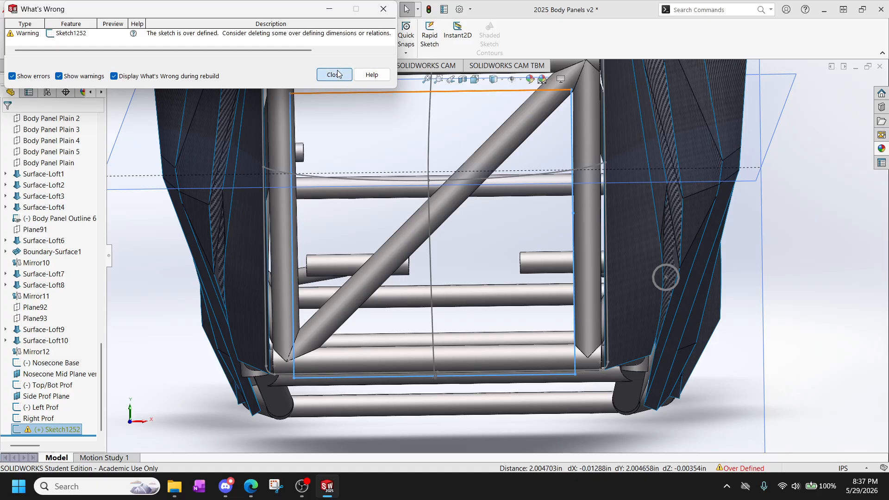
click(336, 74)
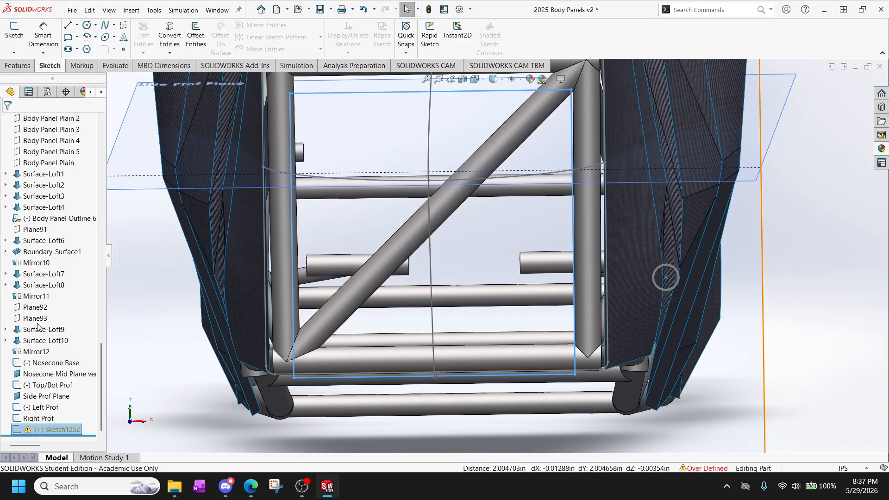
Delete the over-defined mid-section sketch, Sketch1252, from the model.
click(69, 428)
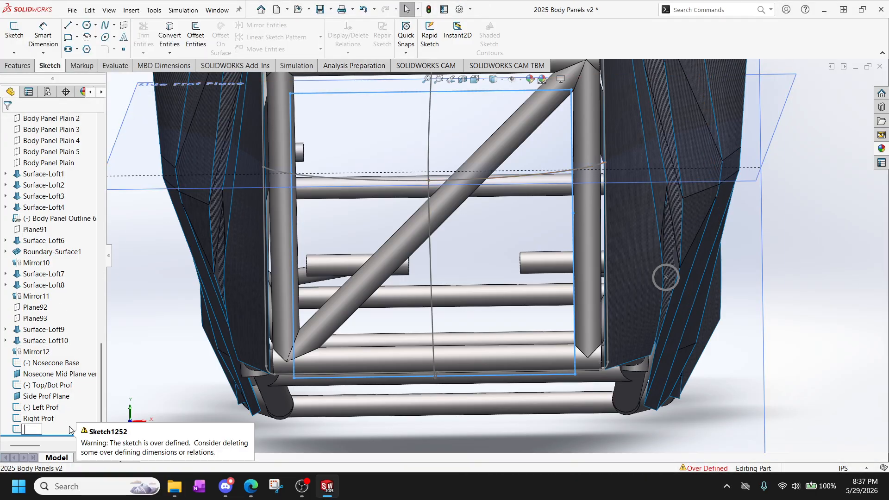
click(141, 394)
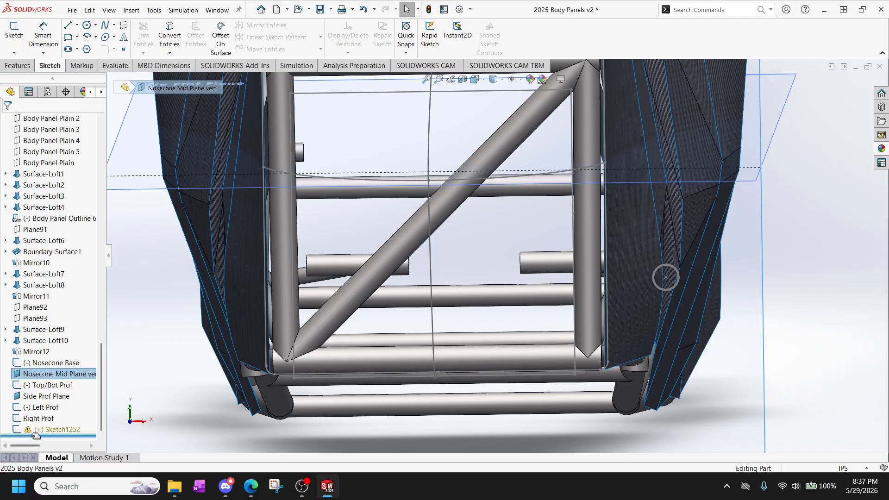
click(53, 430)
key(Delete)
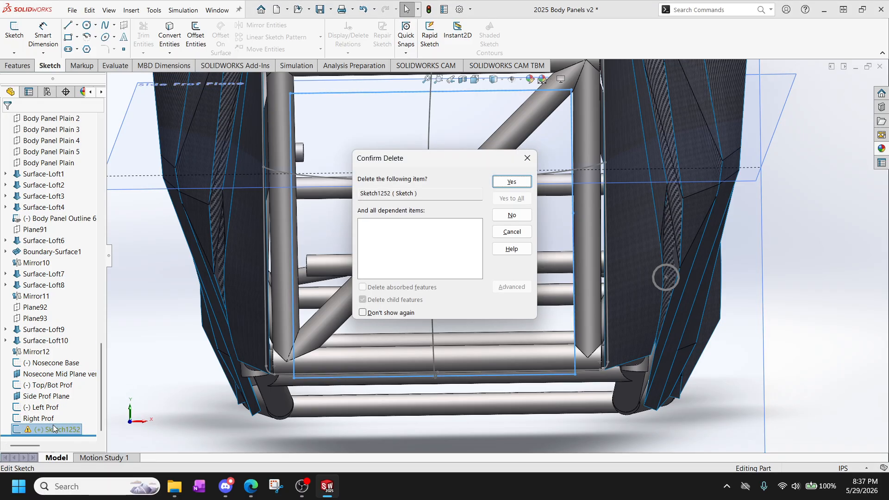
key(Return)
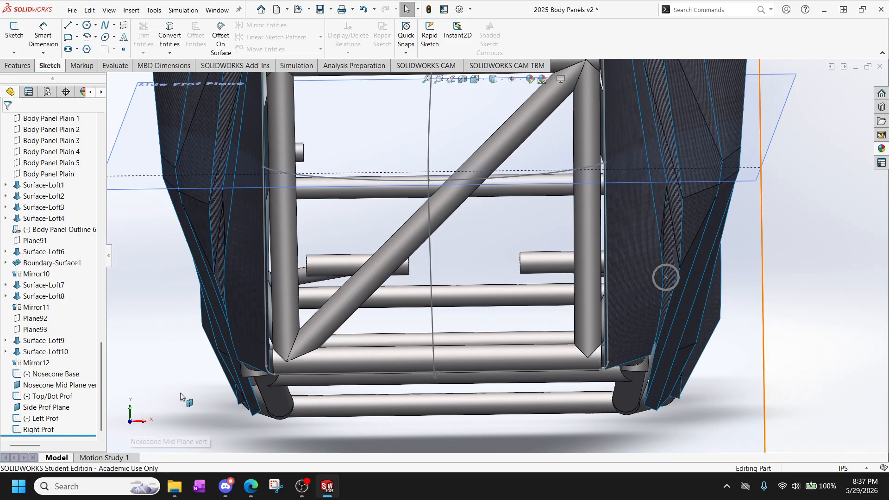
Start a sketch on Nosecone Mid Plane vert and draw the section's upper edge as two connected horizontal lines inside the frame opening.
scroll(459, 172, up, 3)
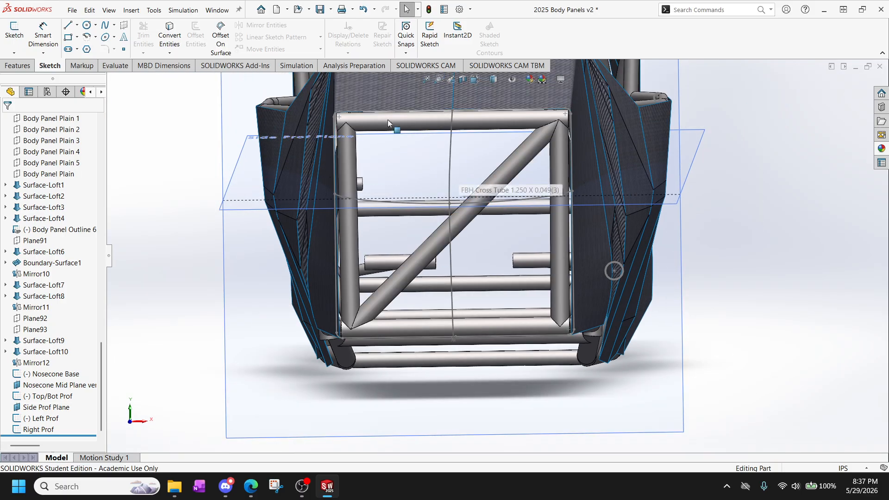
scroll(218, 250, up, 2)
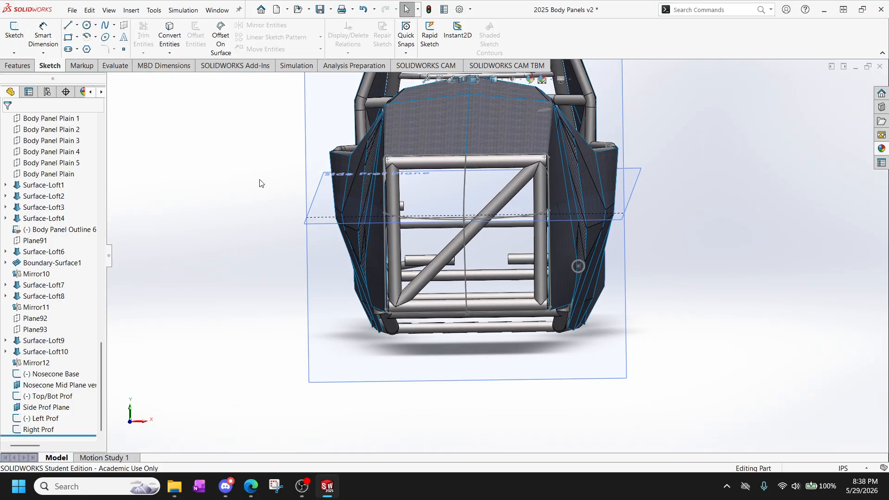
click(348, 99)
click(14, 32)
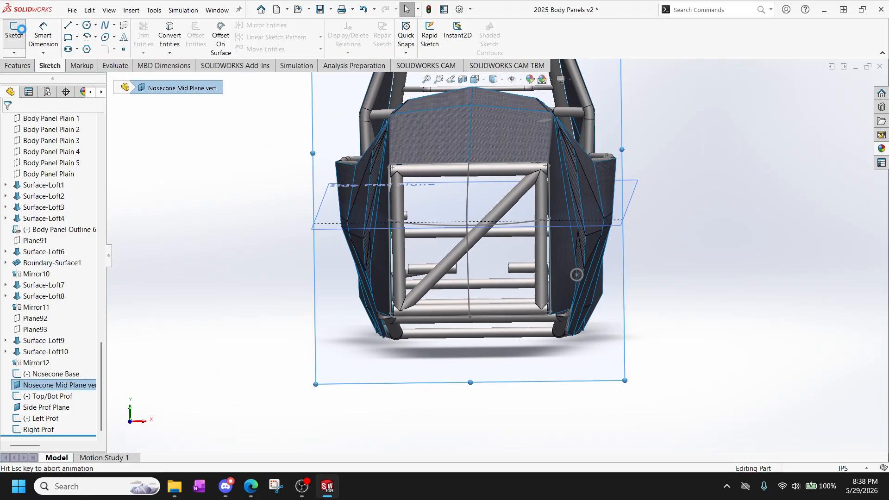
scroll(505, 277, down, 5)
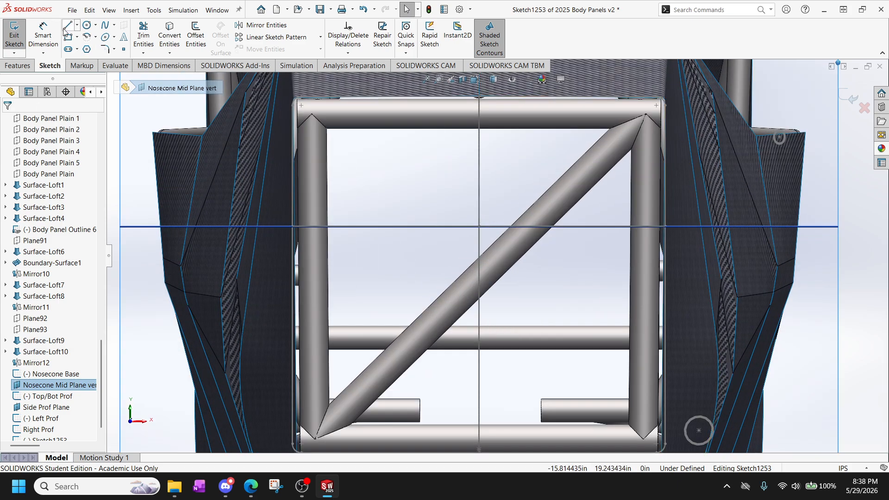
click(69, 27)
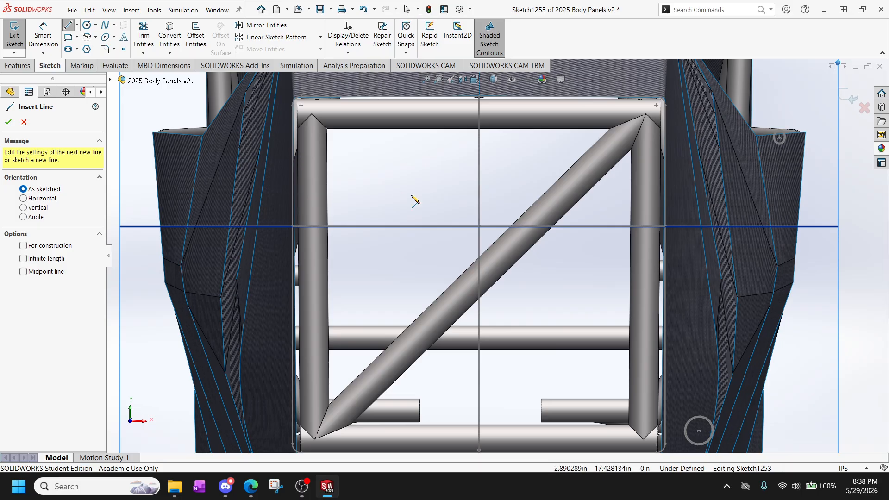
click(349, 169)
click(454, 168)
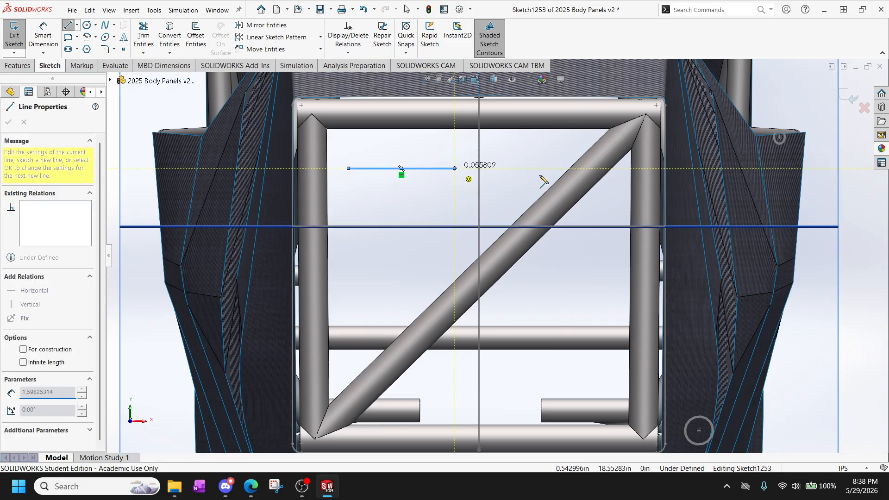
click(593, 168)
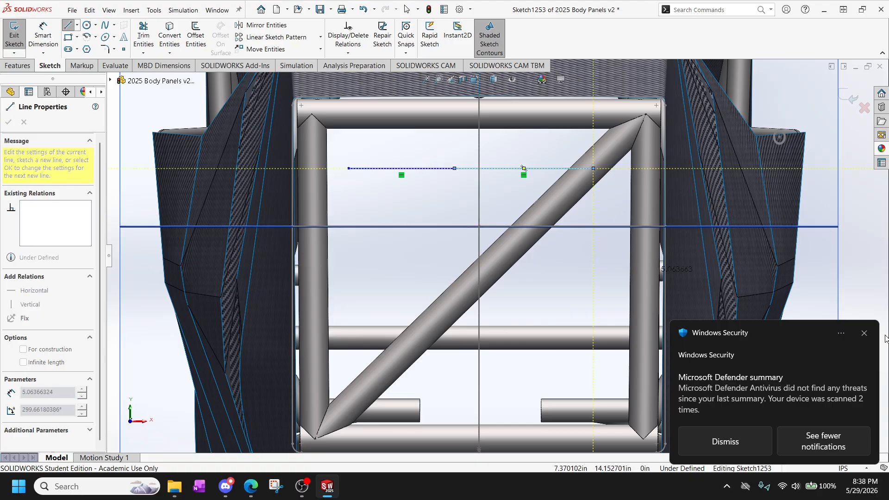
Draw the right side and lower edge as two lines each, and close the outline with a left side about 8.5 in long.
click(593, 263)
click(593, 368)
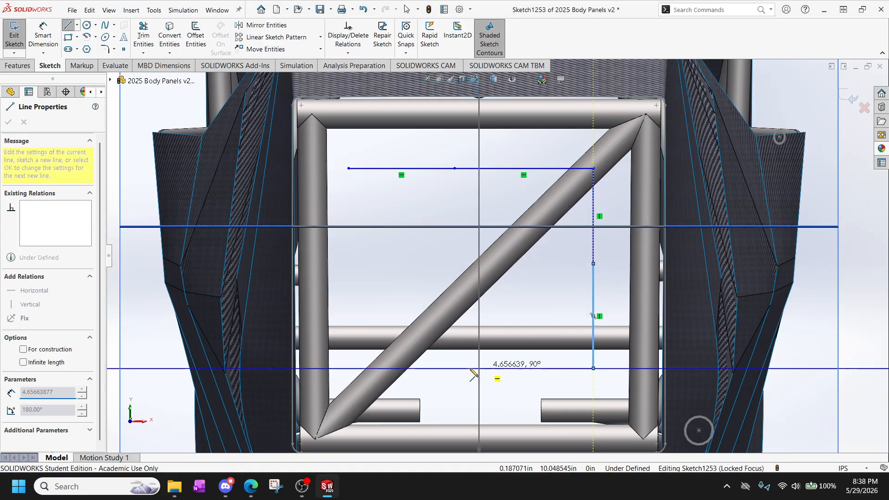
click(469, 369)
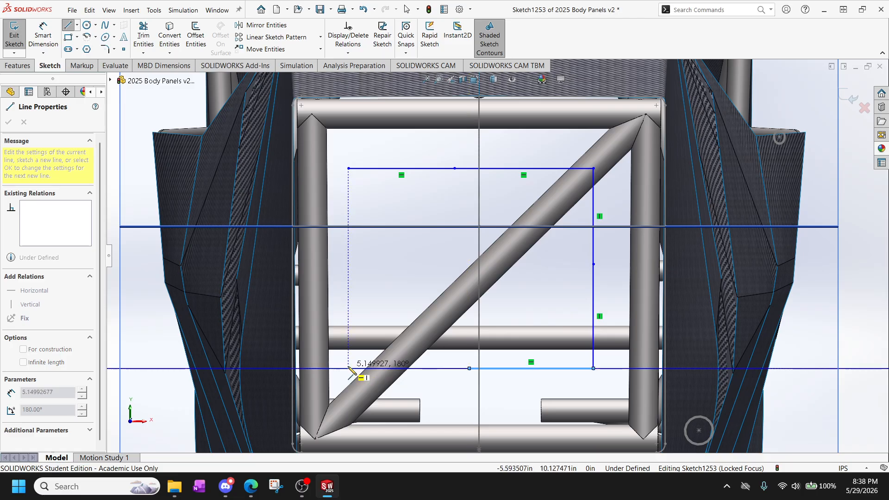
click(349, 368)
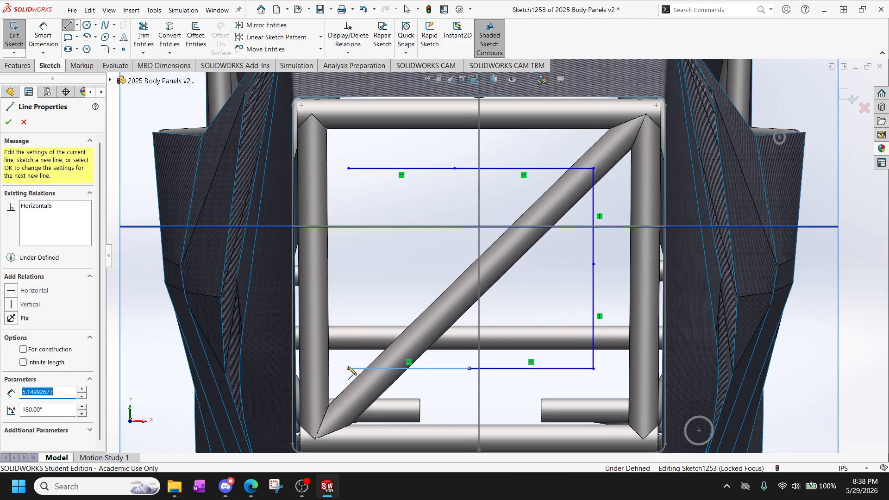
click(349, 168)
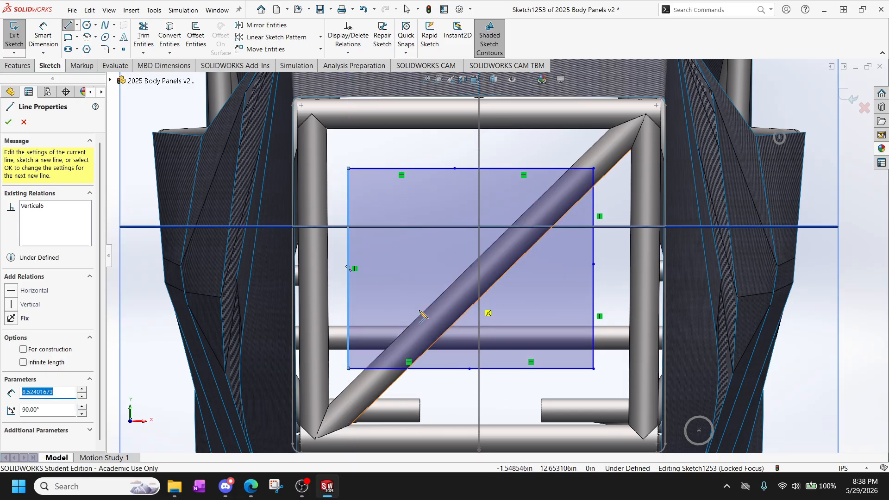
key(Escape)
key(Escape)
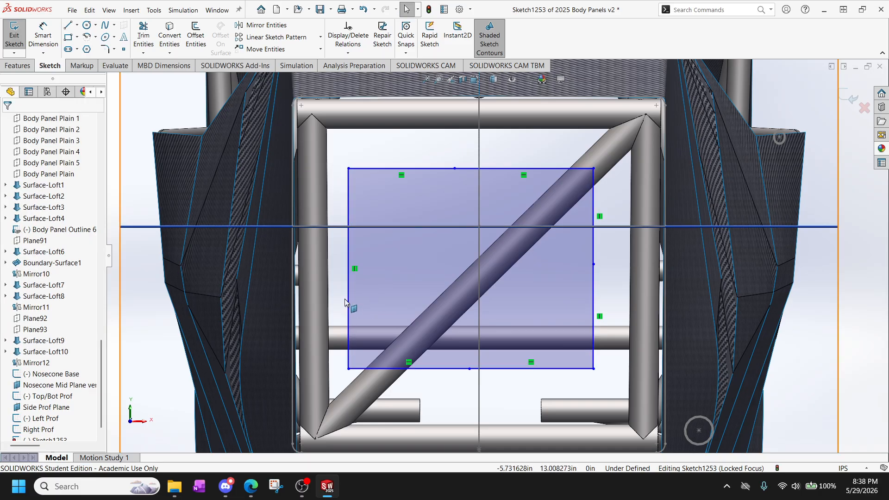
Replace the single left side with two vertical lines, the upper about 3 in and the lower about 5.6 in long.
click(348, 298)
key(Delete)
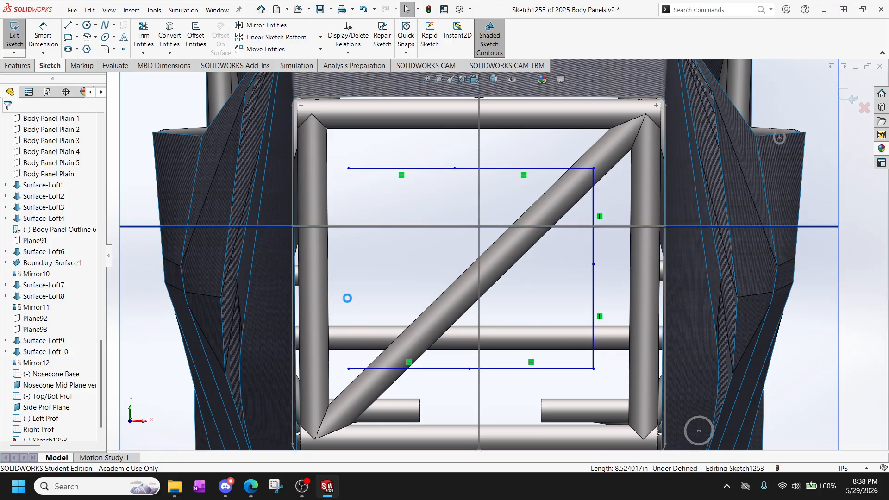
click(67, 27)
click(348, 168)
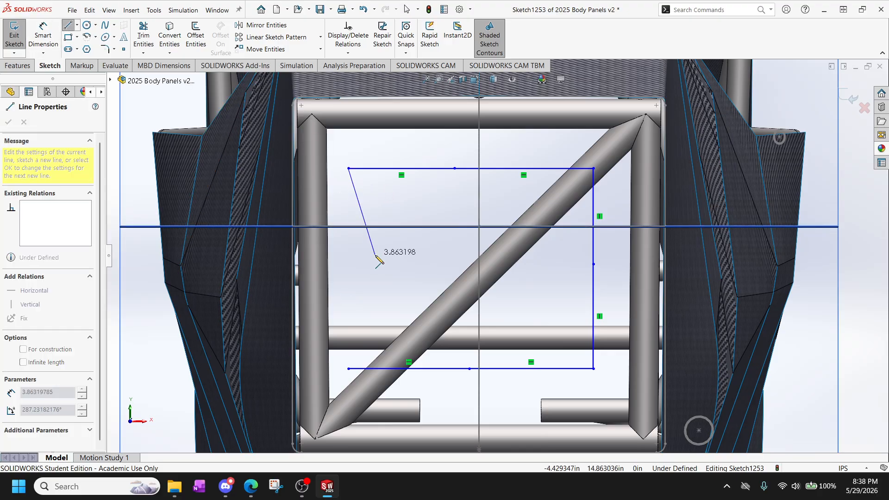
click(349, 238)
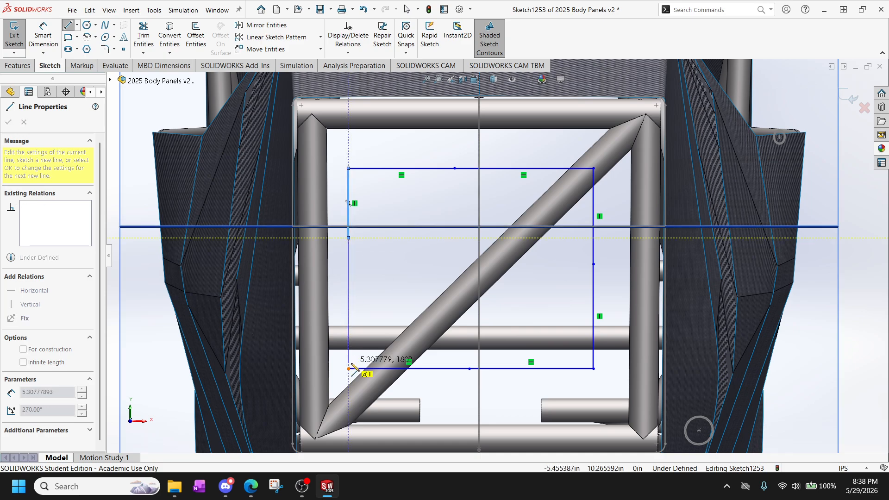
click(349, 368)
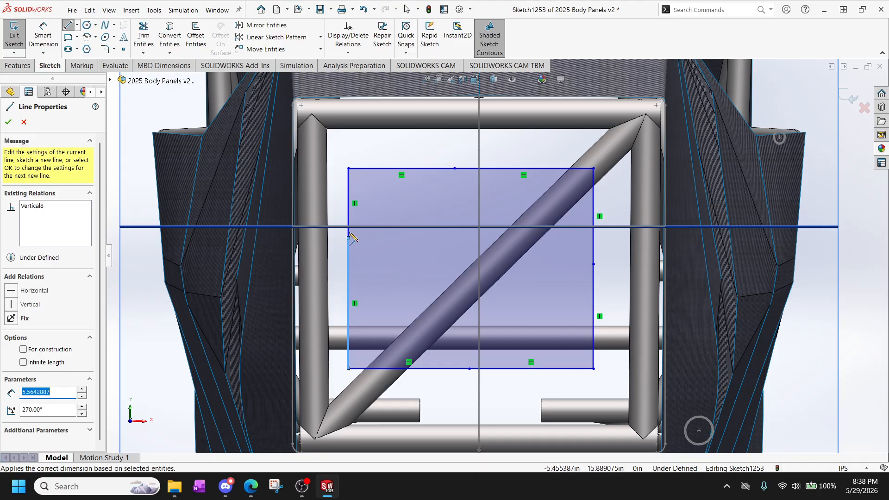
key(Escape)
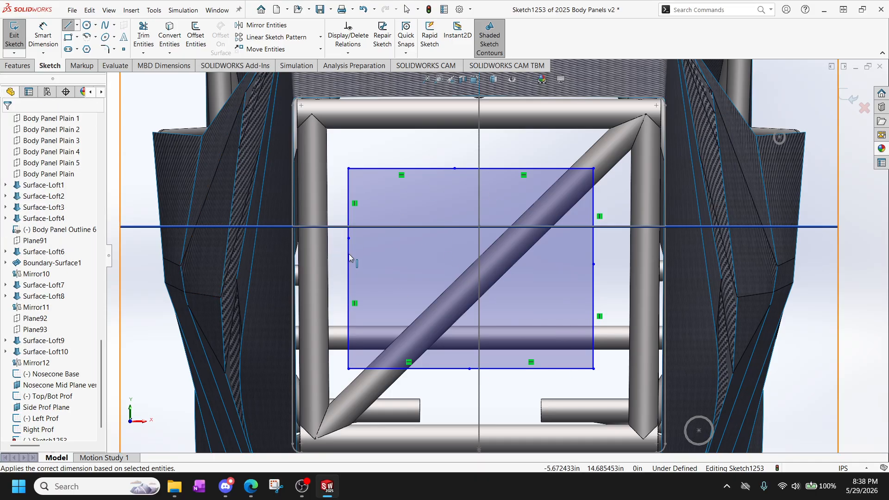
Add a Pierce relation between the left side's split point and the Left Prof spline.
click(343, 236)
middle_drag(353, 244, 356, 267)
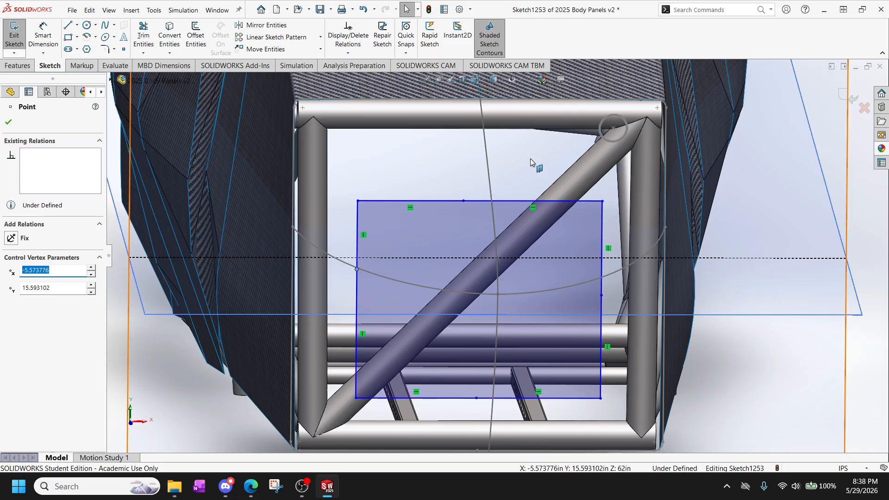
mouse_move(505, 200)
middle_down()
mouse_move(500, 259)
mouse_move(487, 248)
mouse_move(487, 172)
middle_up()
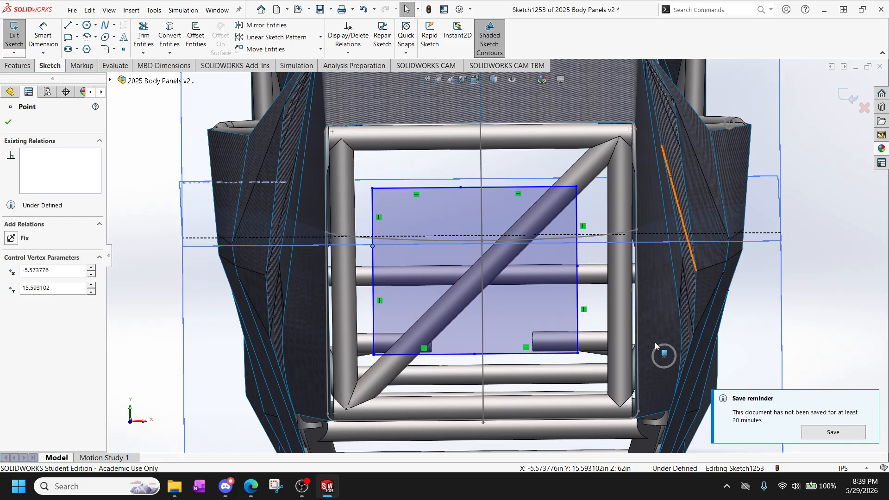
ctrl+click(353, 239)
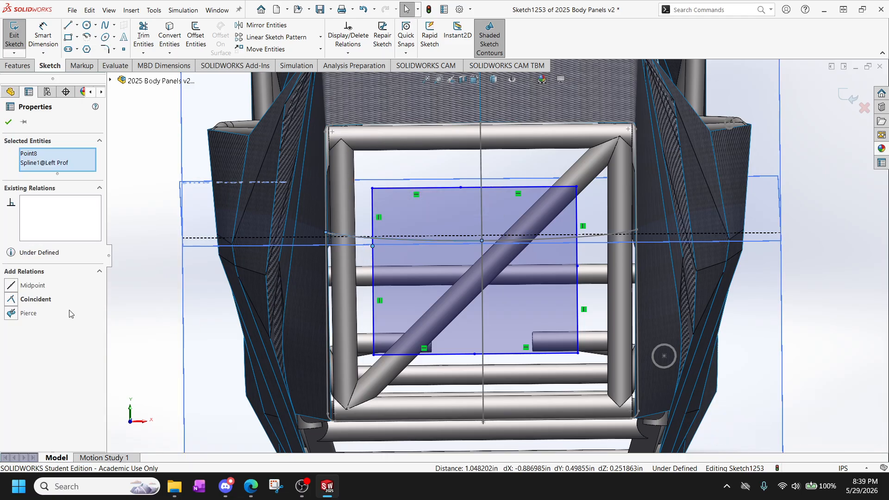
click(11, 313)
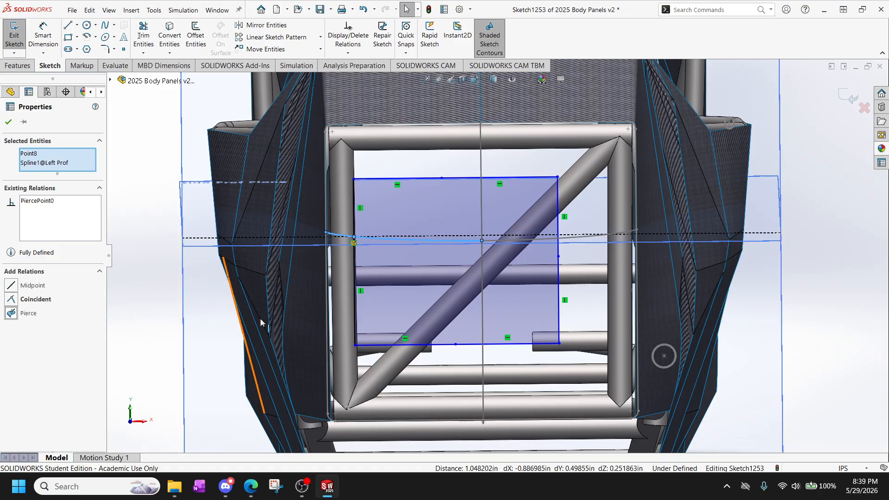
middle_drag(374, 275, 390, 296)
scroll(466, 420, up, 8)
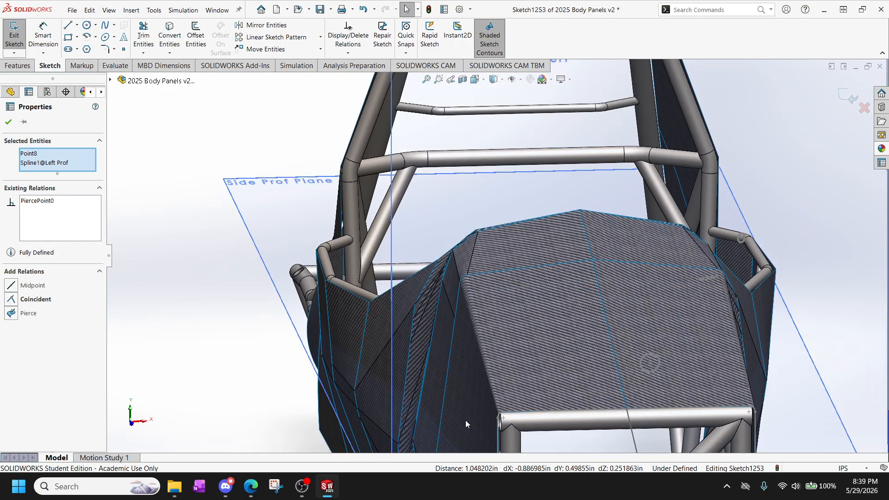
scroll(526, 329, down, 10)
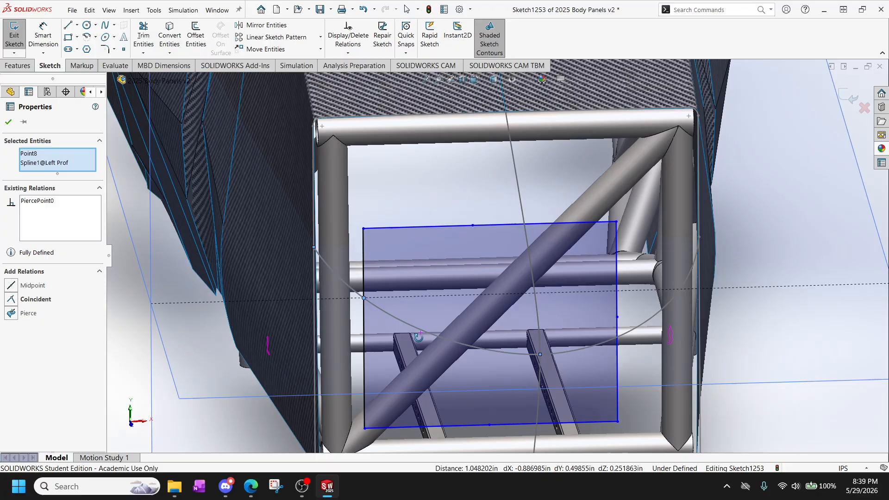
middle_drag(418, 337, 411, 317)
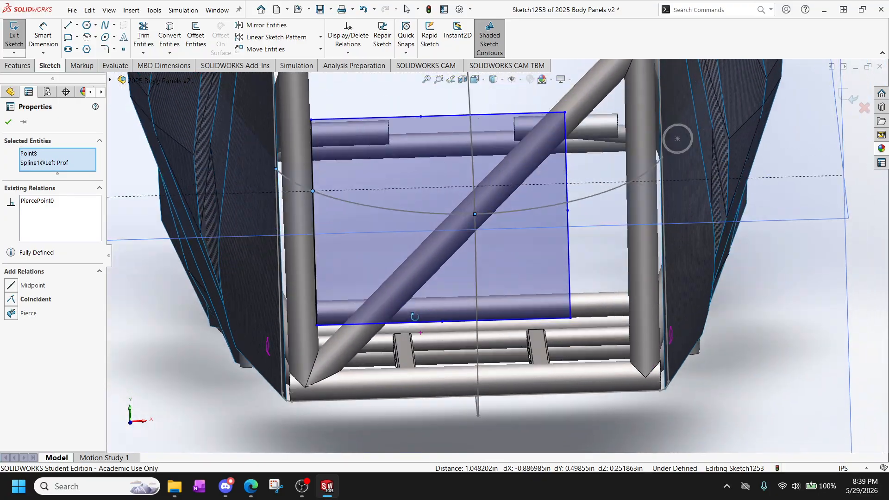
Add a Pierce relation between the right side's split point and the Right Prof spline.
scroll(532, 243, up, 1)
click(551, 224)
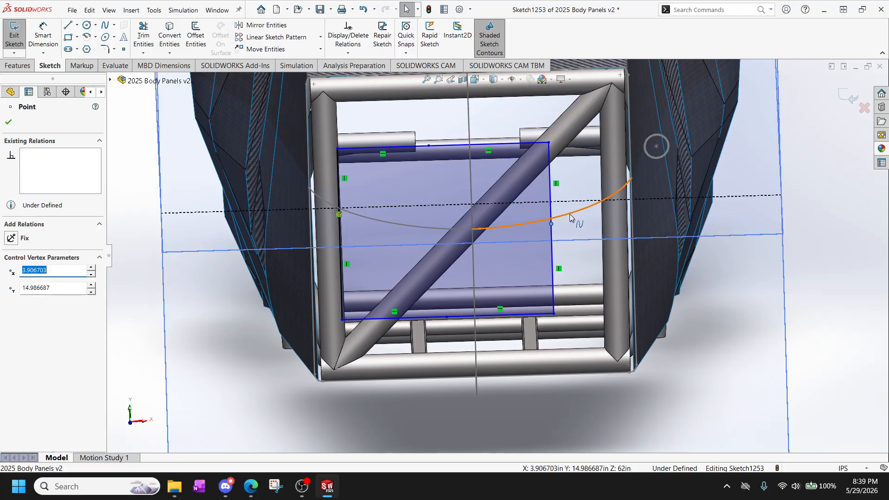
ctrl+click(576, 218)
click(14, 314)
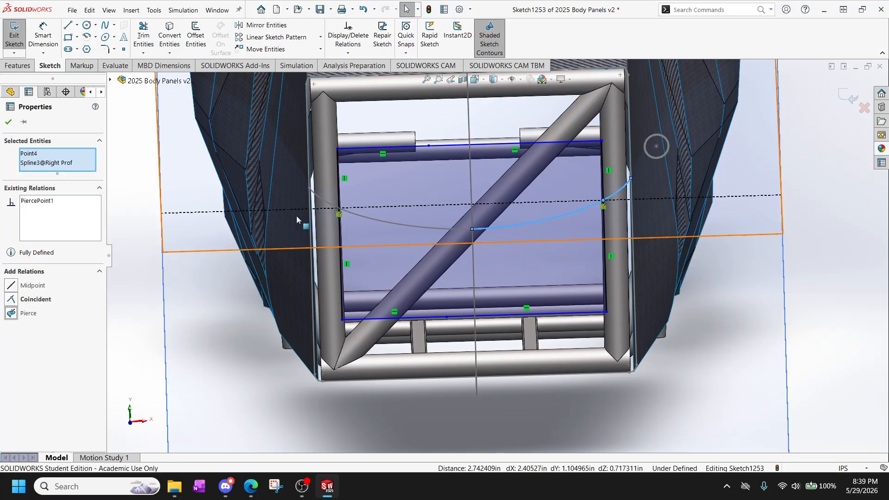
Pierce the upper edge's split point to the upper spline of the Top/Bot Prof sketch.
click(429, 144)
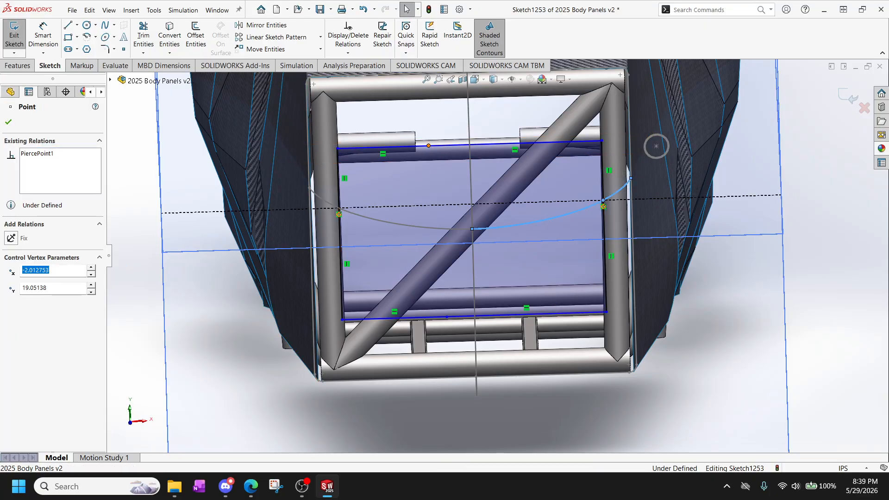
ctrl+click(351, 224)
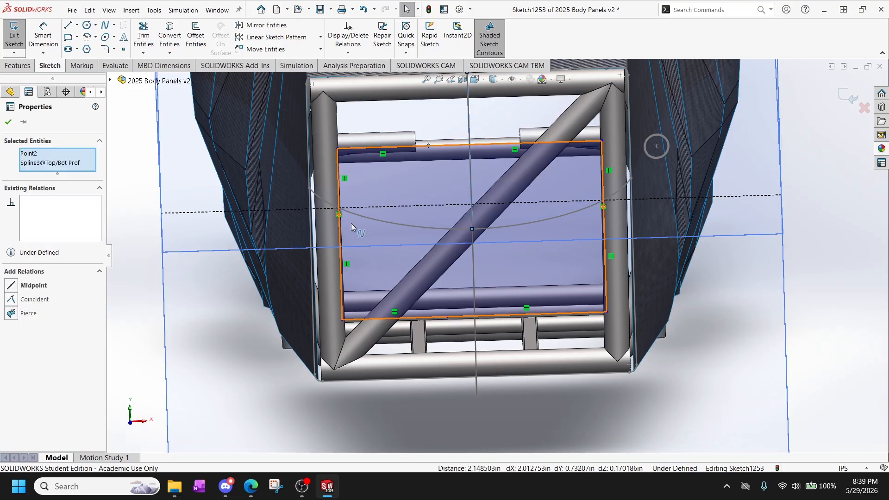
click(14, 314)
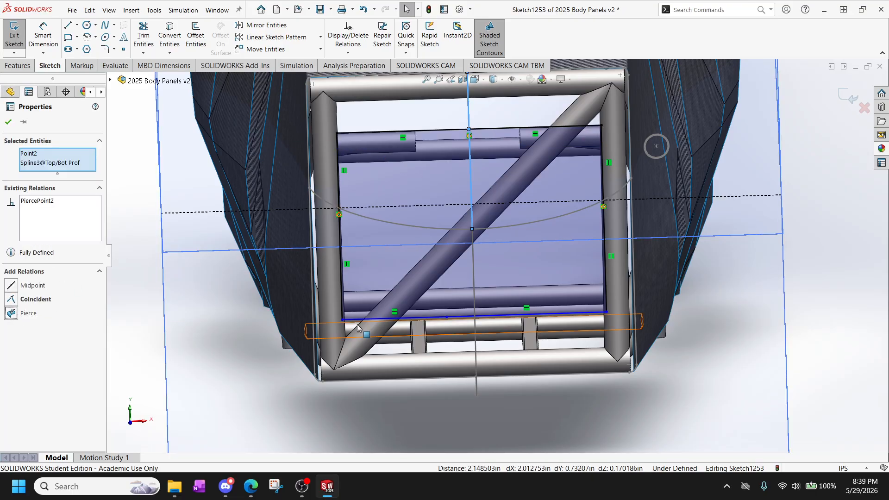
Pierce the lower edge's split point to the lower spline of the Top/Bot Prof sketch.
click(447, 318)
middle_drag(447, 318, 499, 322)
ctrl+click(497, 316)
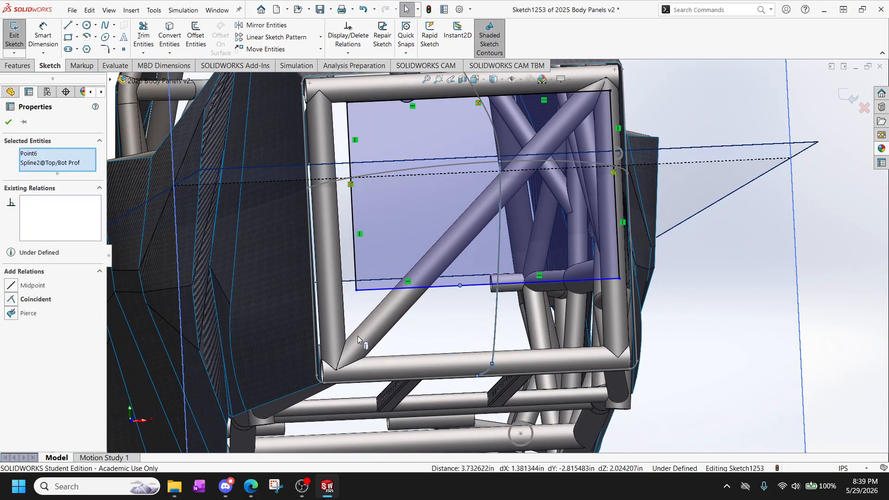
click(11, 313)
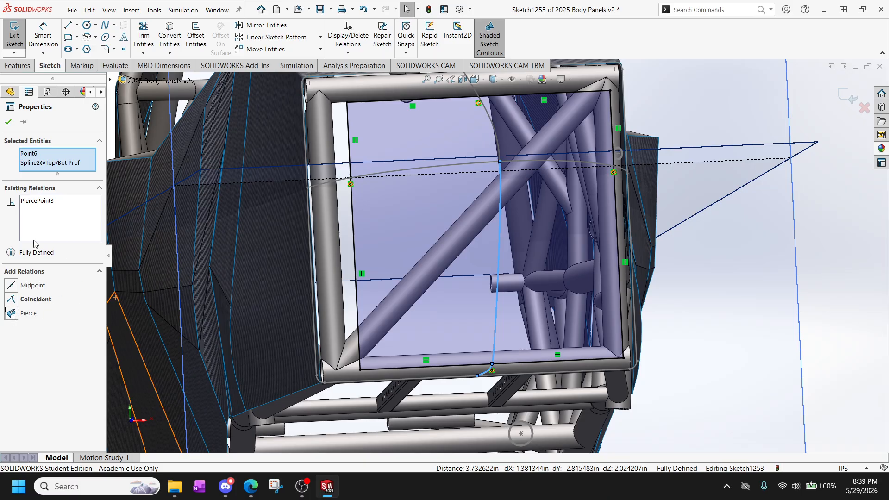
click(9, 123)
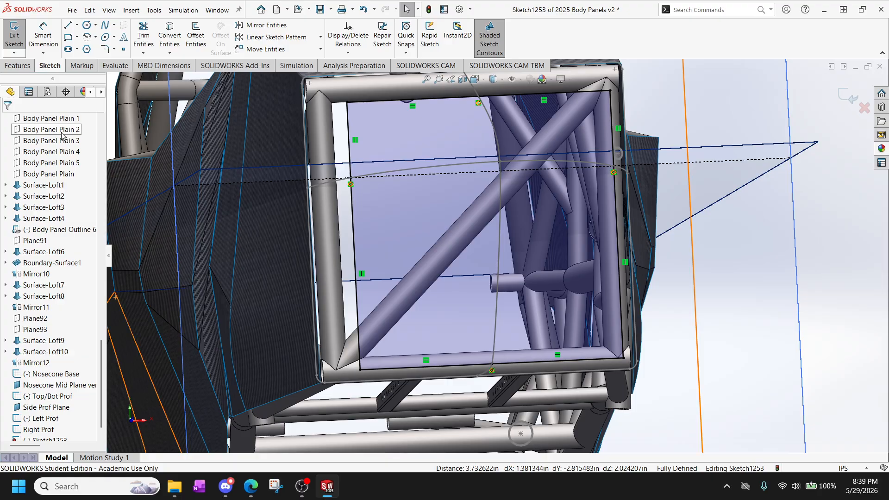
Round the two lower corners of the section outline with 5 in sketch fillets.
click(113, 50)
click(111, 59)
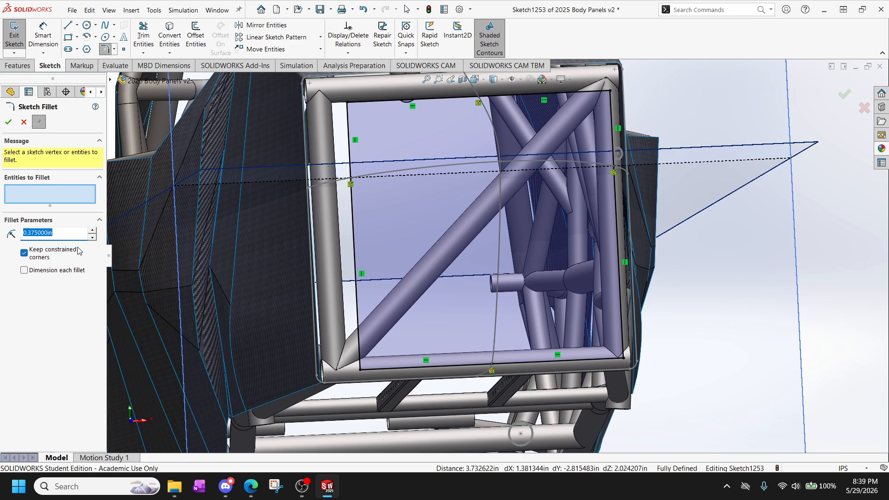
key(Return)
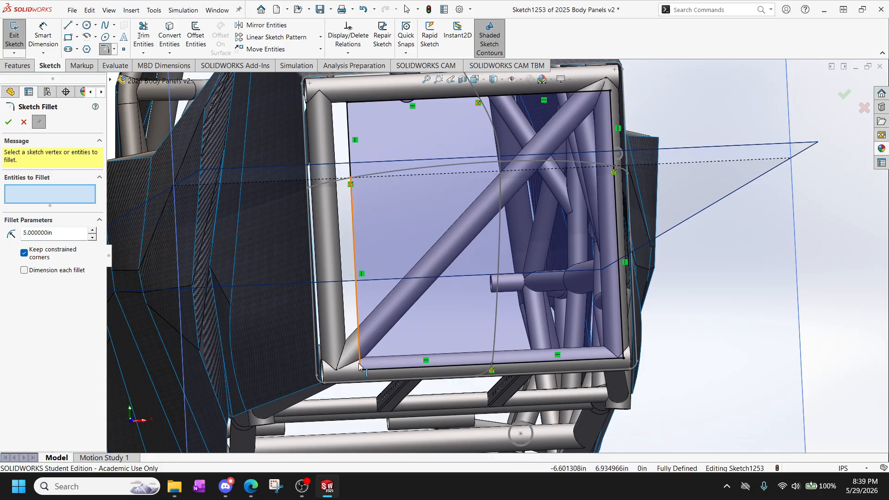
click(373, 368)
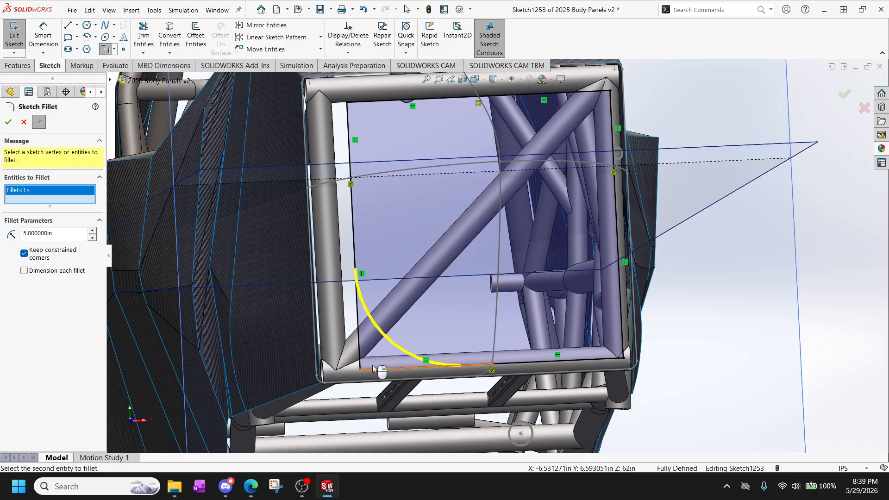
click(624, 364)
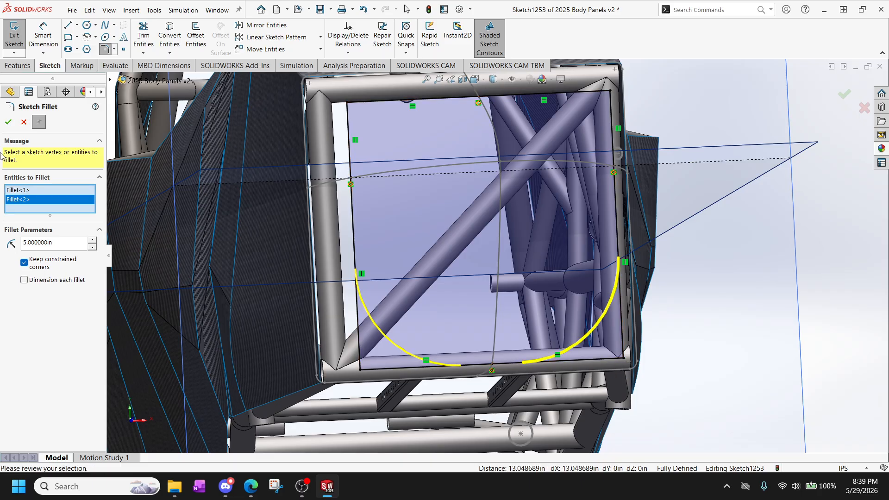
click(8, 122)
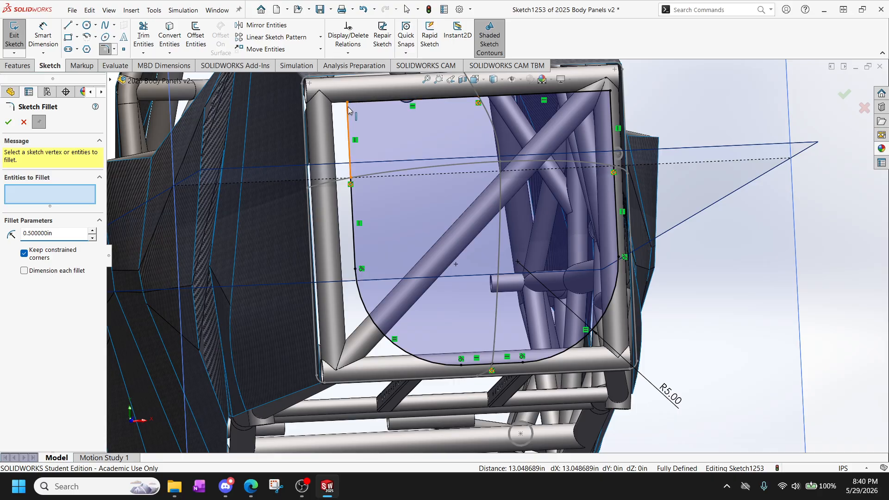
Round the two upper corners of the section outline with 1 in sketch fillets.
click(348, 105)
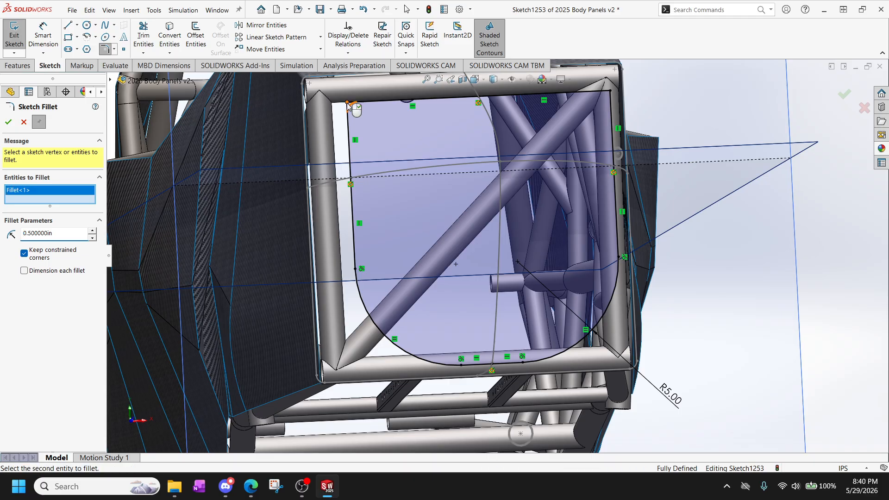
click(611, 94)
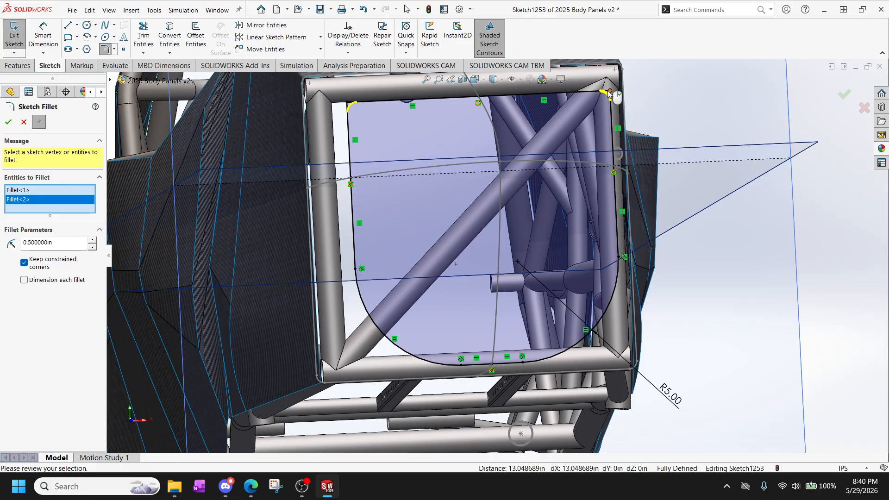
scroll(429, 158, up, 3)
scroll(457, 166, down, 5)
mouse_move(457, 166)
middle_down()
mouse_move(509, 241)
mouse_move(434, 264)
middle_up()
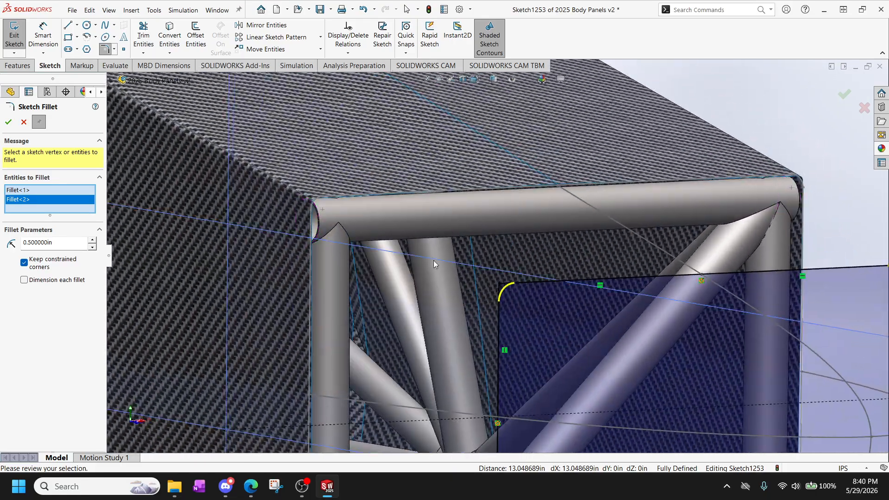
double_click(71, 247)
text(.75)
key(Return)
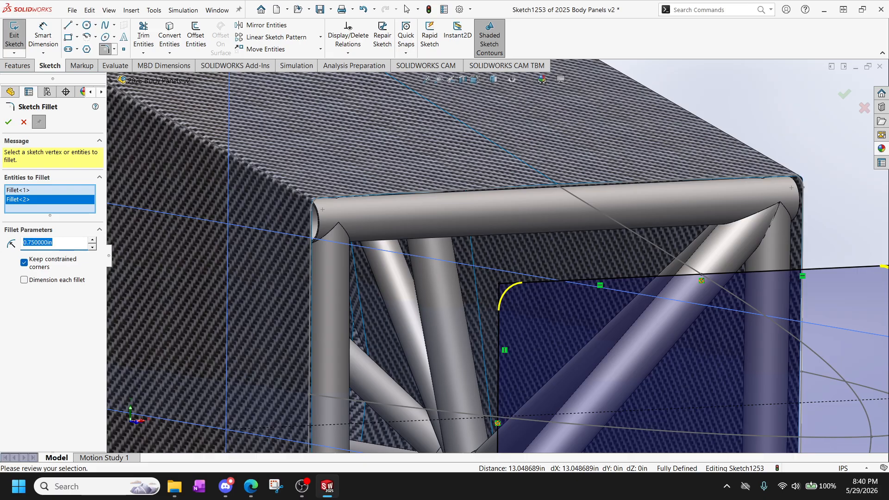
text(1)
key(Return)
click(8, 122)
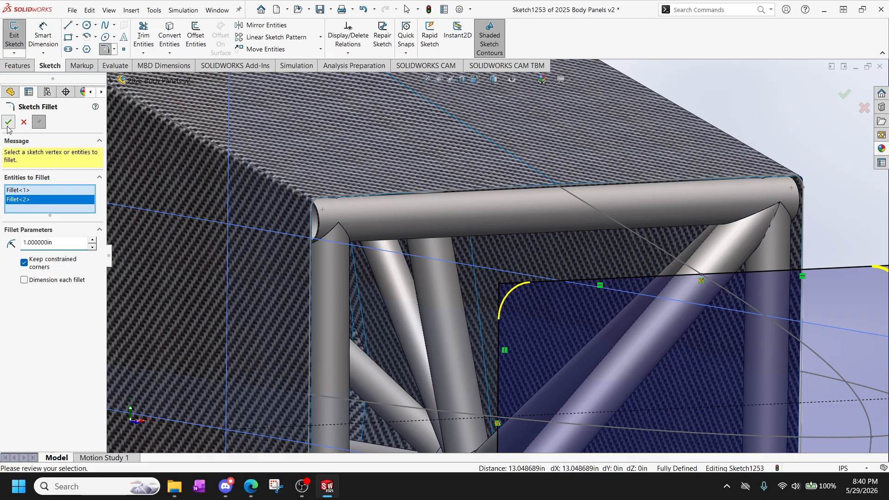
scroll(477, 393, up, 7)
scroll(528, 296, down, 2)
scroll(528, 296, down, 1)
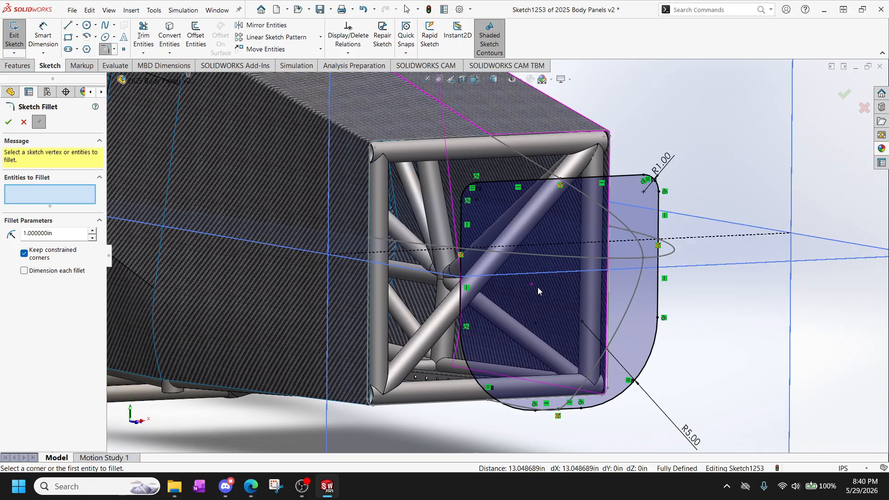
middle_drag(538, 287, 501, 265)
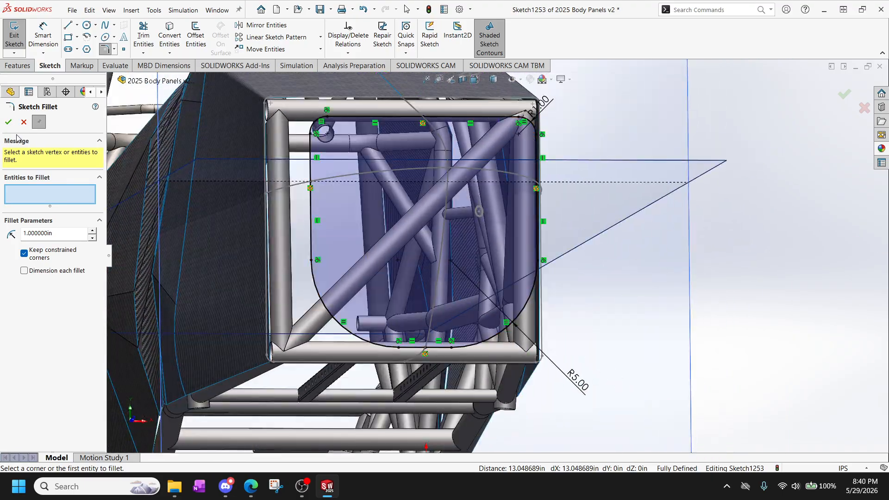
click(9, 123)
Exit the finished mid-section sketch and rename it Mid Prof.
scroll(430, 299, up, 2)
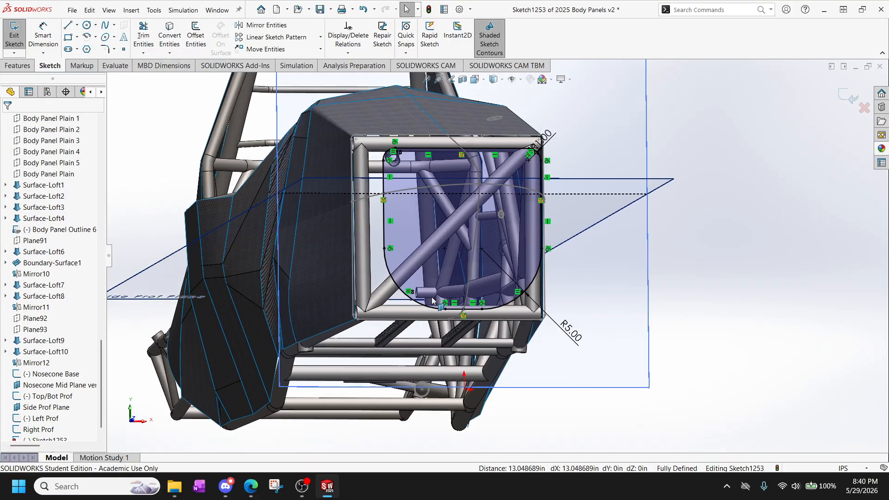
scroll(434, 305, down, 1)
mouse_move(486, 298)
middle_down()
mouse_move(575, 303)
mouse_move(527, 354)
middle_up()
mouse_move(568, 406)
middle_down()
mouse_move(540, 384)
mouse_move(539, 391)
middle_up()
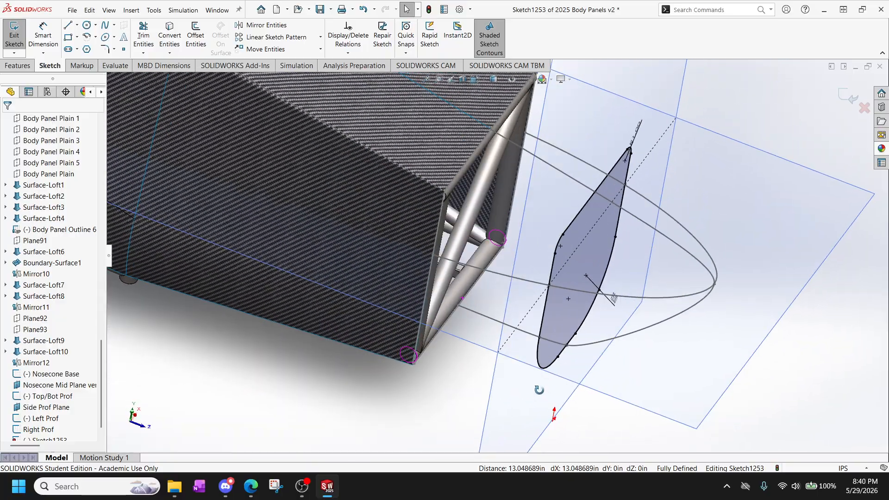
scroll(17, 288, down, 1)
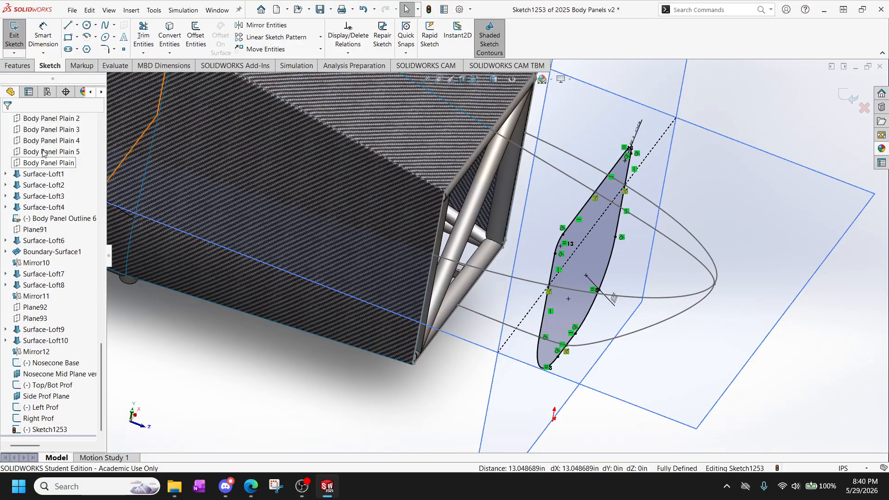
click(13, 35)
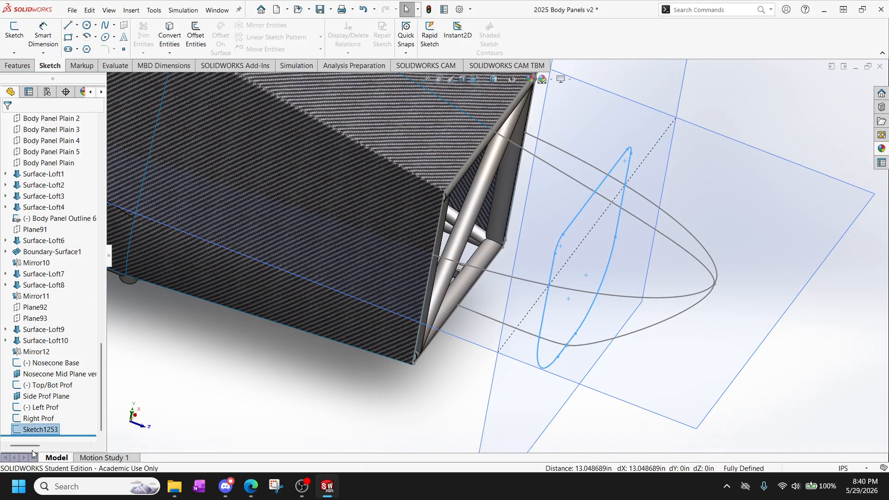
click(31, 430)
click(31, 431)
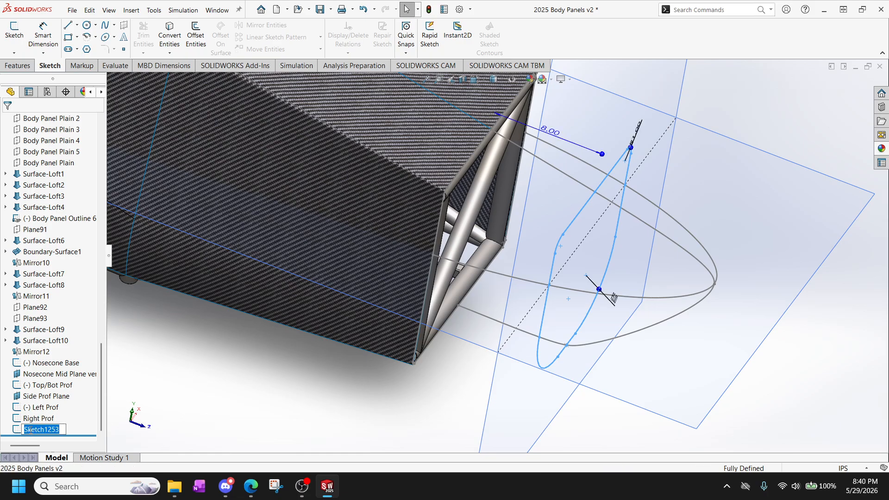
text(Mid Prof)
click(227, 413)
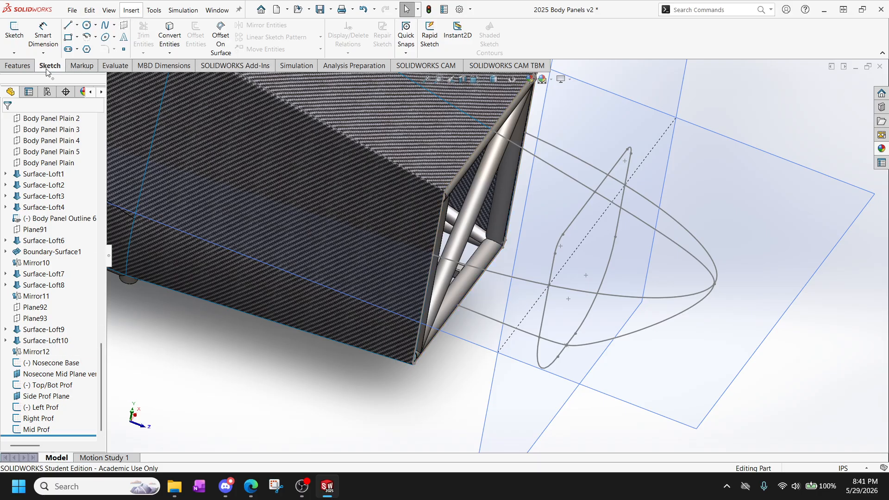
Add the Surfaces command set to the CommandManager.
right_click(74, 66)
mouse_move(107, 96)
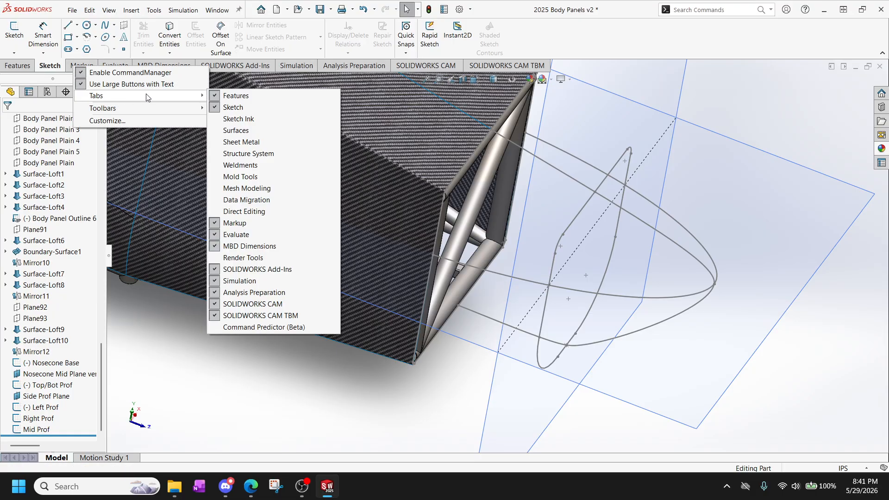
click(236, 130)
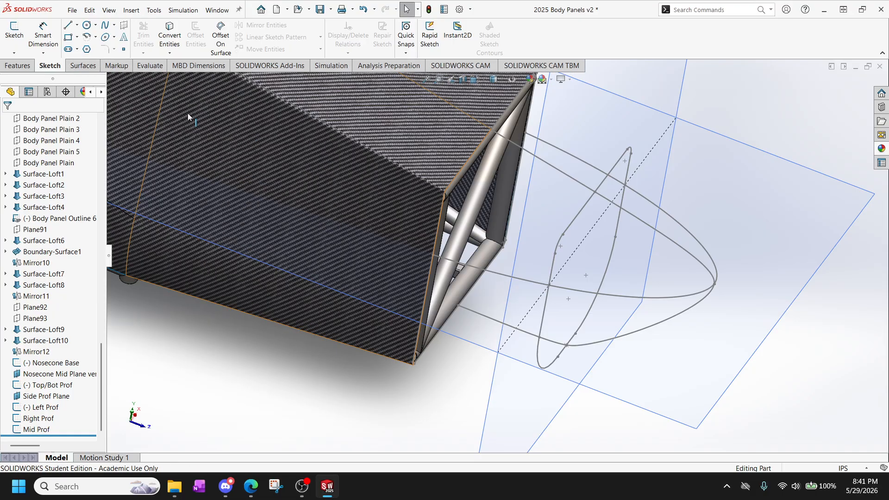
click(79, 66)
click(17, 66)
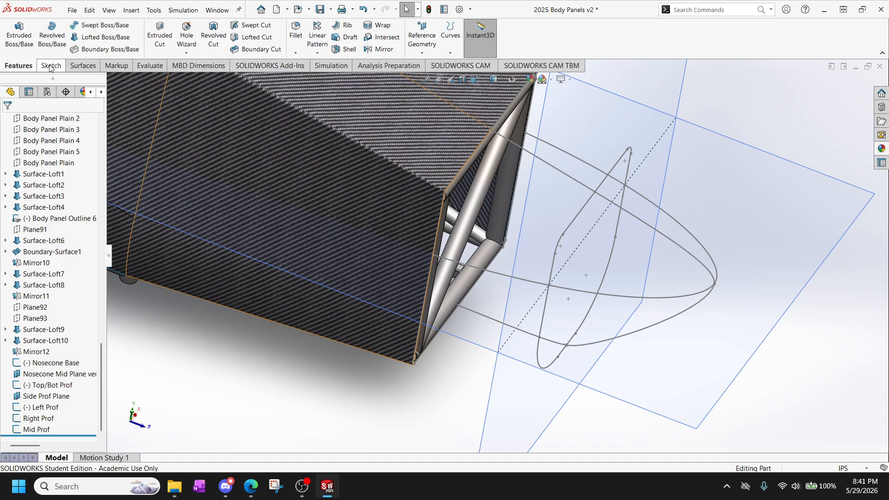
click(50, 66)
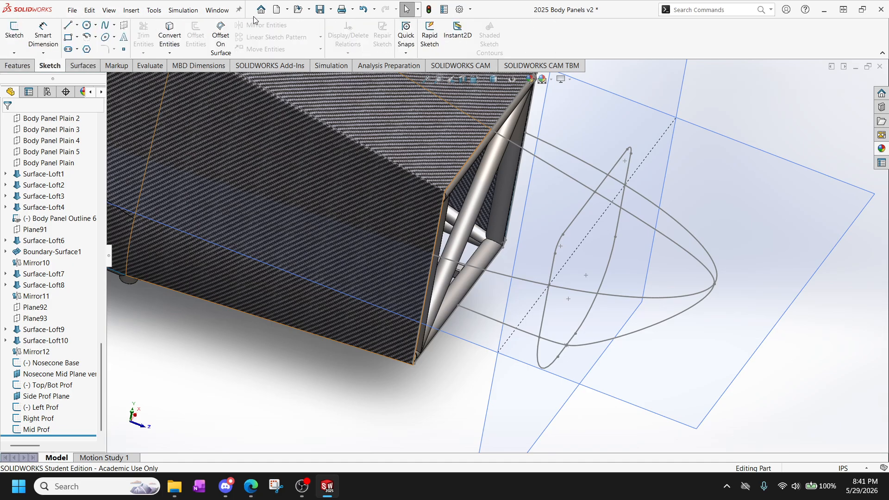
Start a Surface Loft with the Nosecone Base and Mid Prof sketches as its profiles.
click(130, 11)
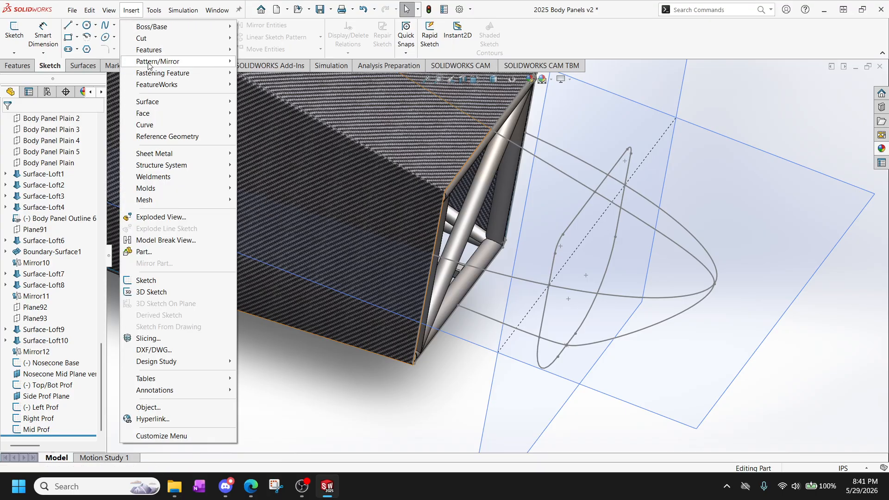
mouse_move(162, 103)
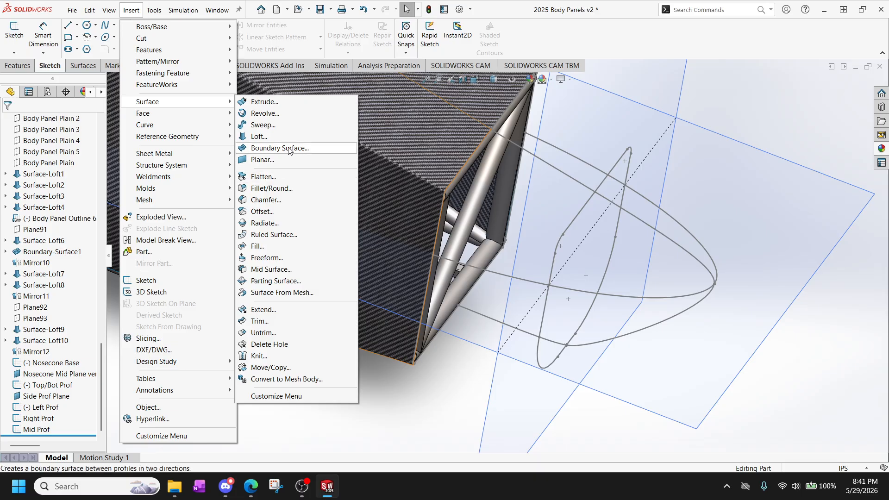
click(275, 137)
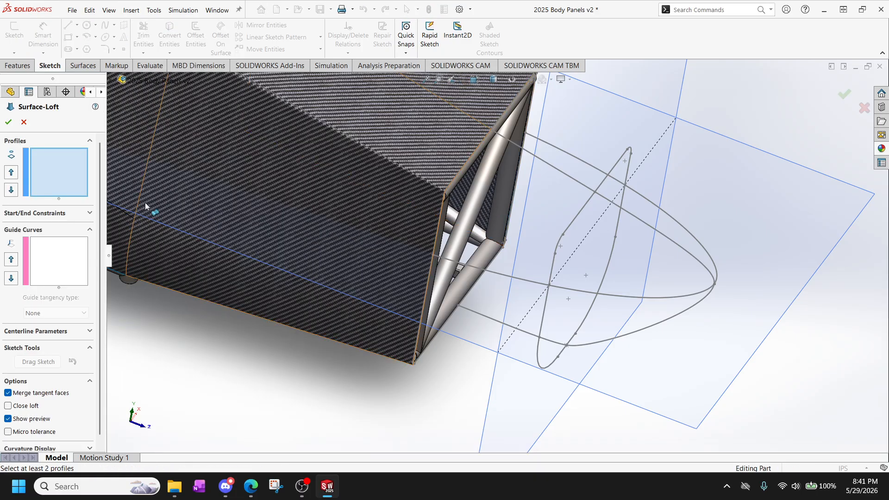
scroll(487, 244, down, 3)
middle_drag(429, 216, 406, 187)
scroll(380, 195, down, 2)
scroll(342, 193, up, 2)
scroll(363, 158, down, 2)
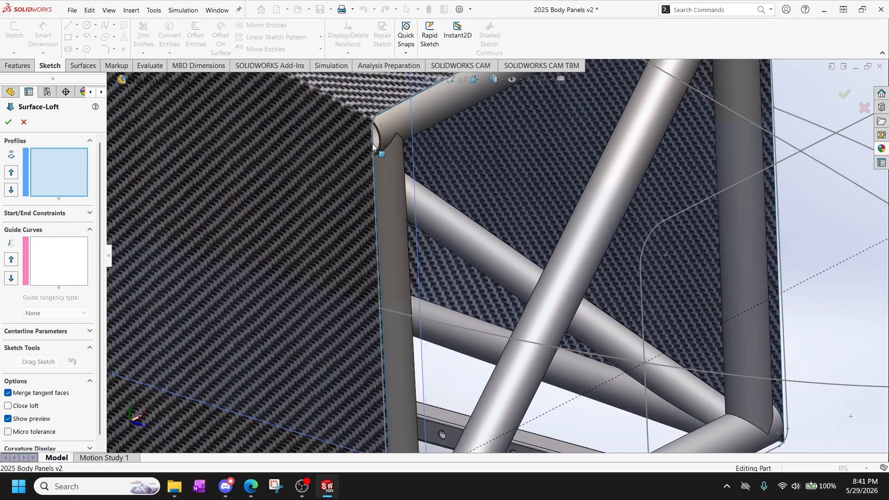
scroll(255, 245, up, 9)
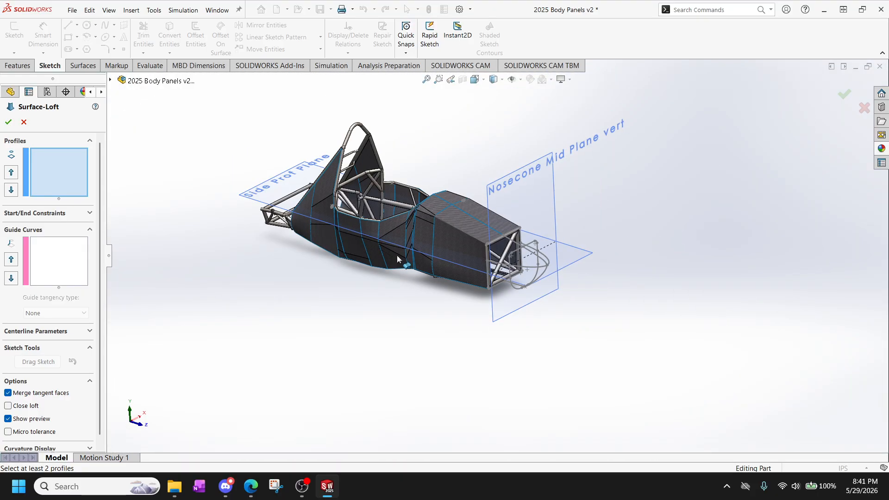
middle_drag(398, 257, 315, 233)
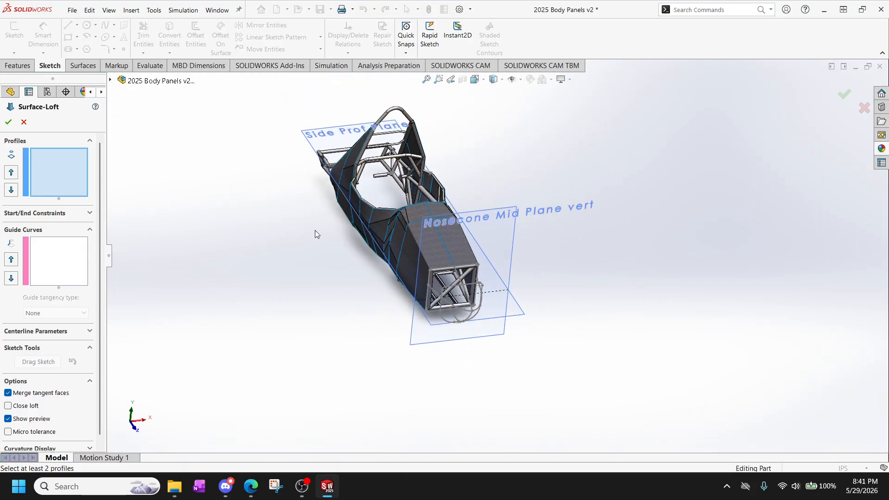
click(110, 79)
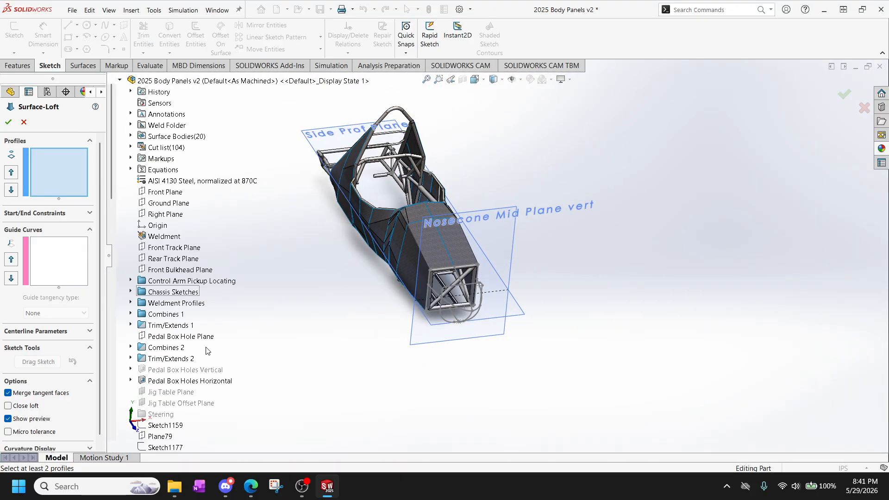
scroll(191, 356, down, 3)
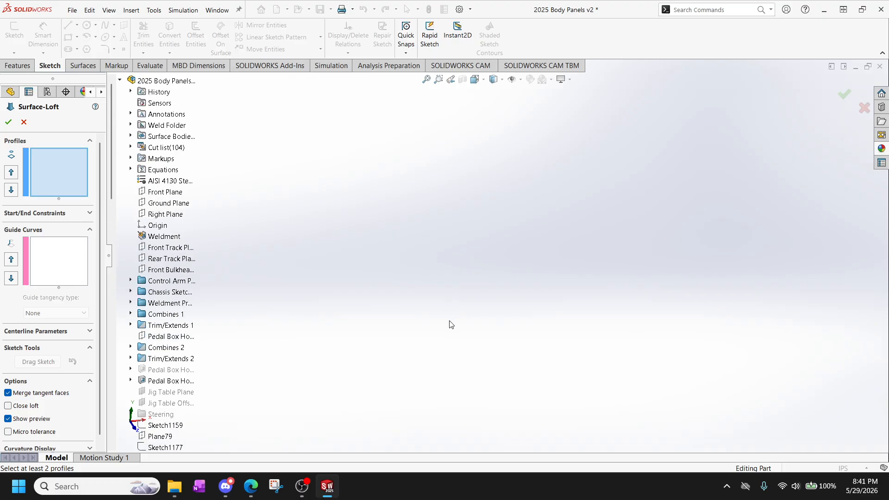
scroll(454, 323, up, 5)
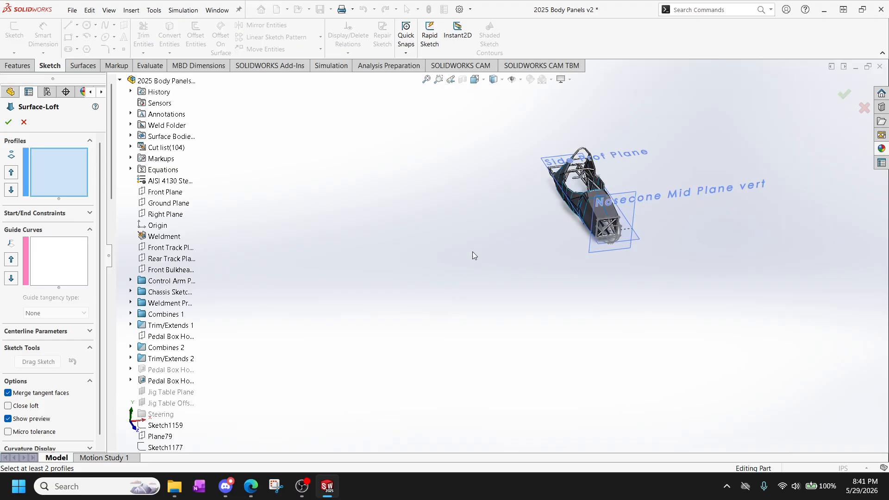
scroll(652, 268, down, 3)
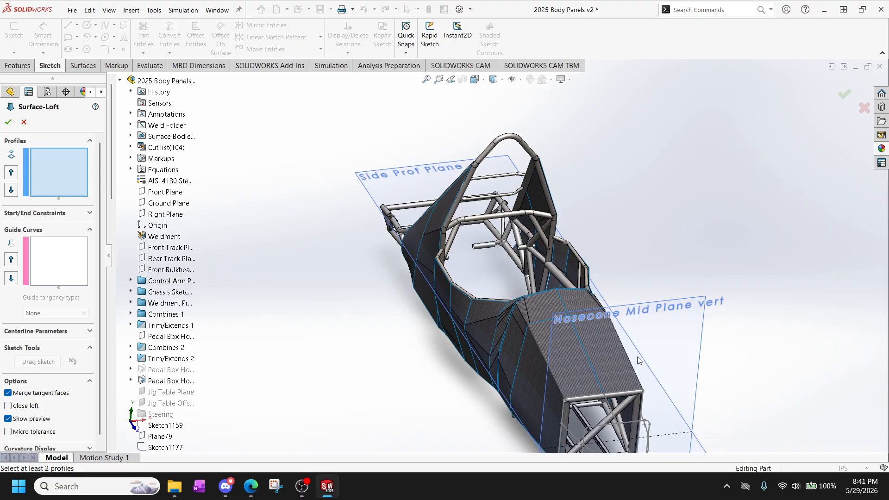
scroll(638, 360, up, 2)
scroll(396, 369, up, 3)
scroll(398, 366, down, 2)
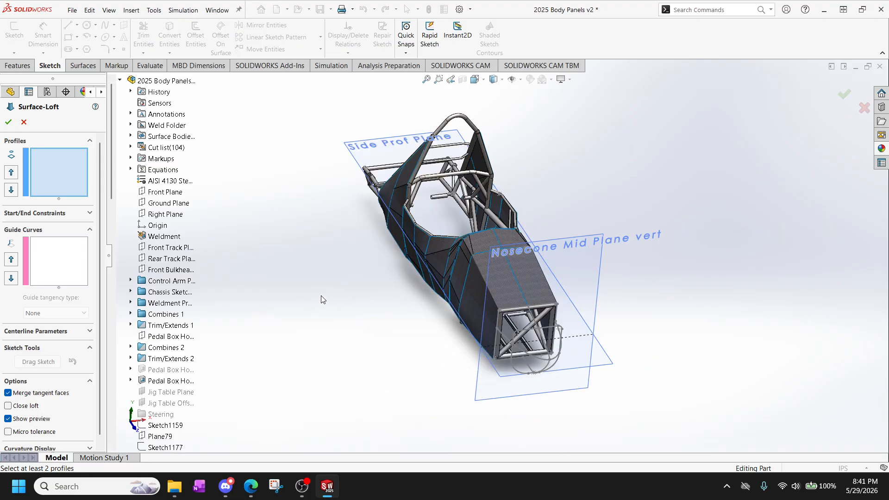
scroll(172, 291, down, 10)
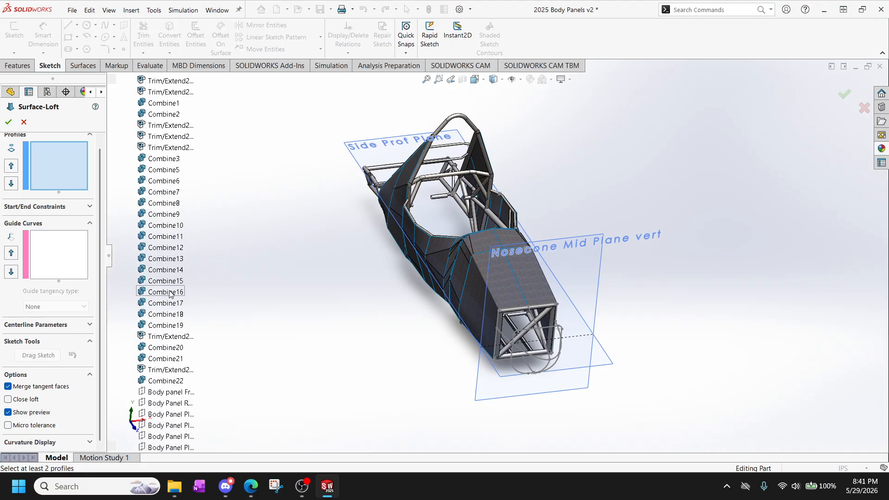
scroll(171, 294, down, 9)
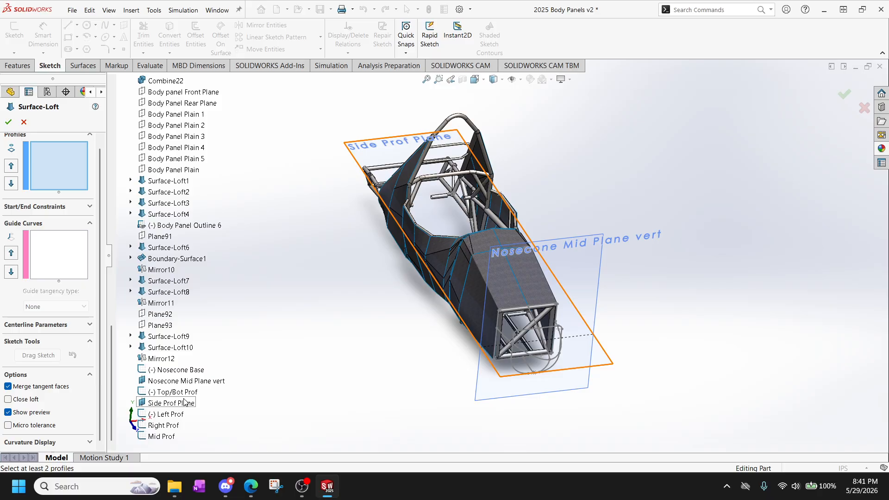
click(176, 370)
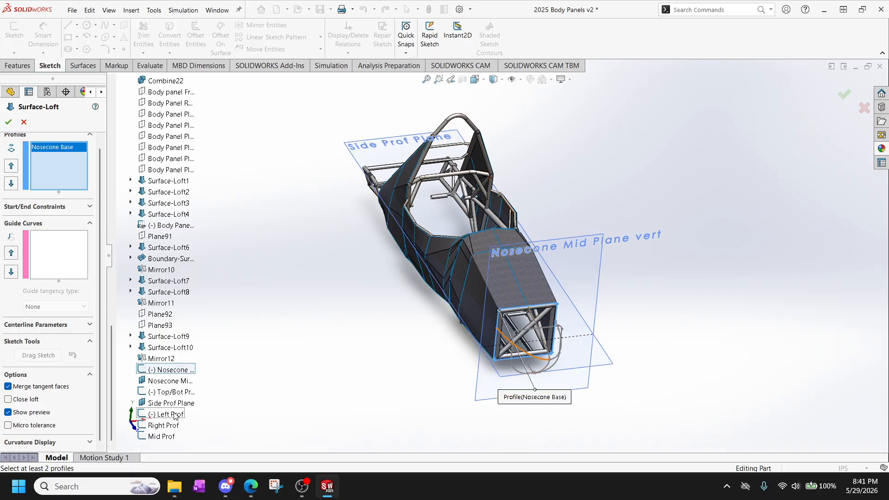
click(162, 436)
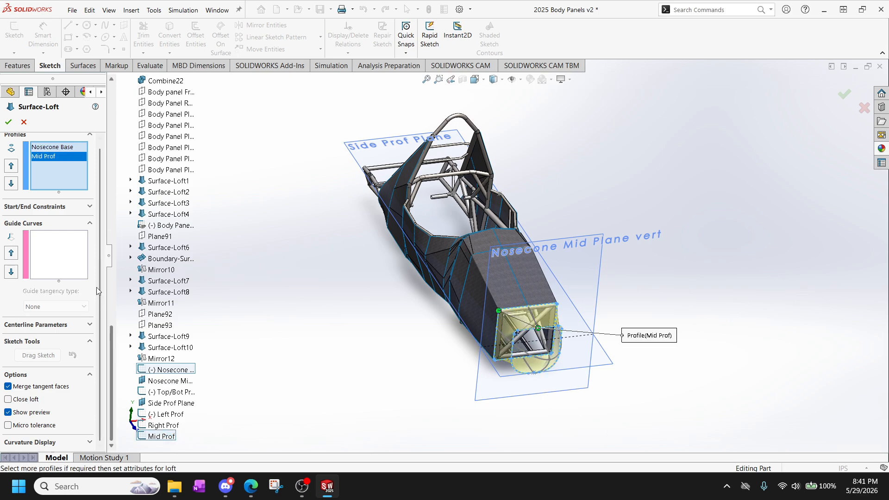
Add the Top/Bot Prof sketch as a guide curve of the surface loft.
click(61, 258)
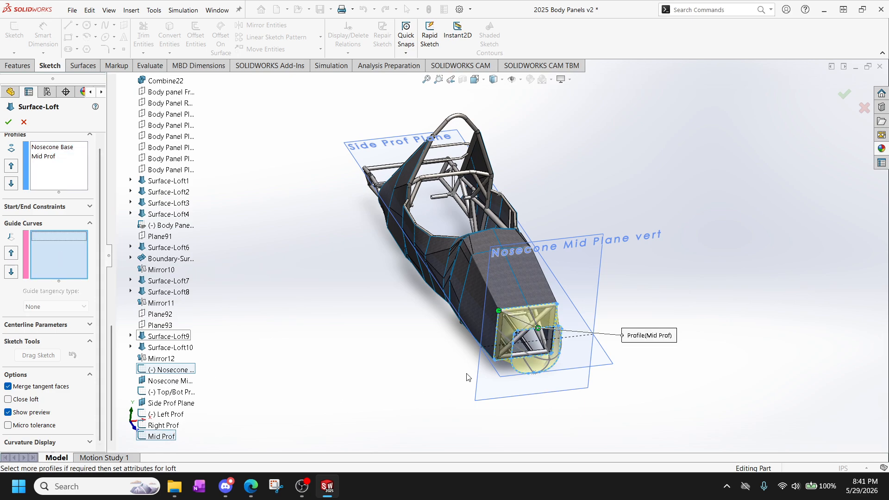
scroll(559, 368, down, 5)
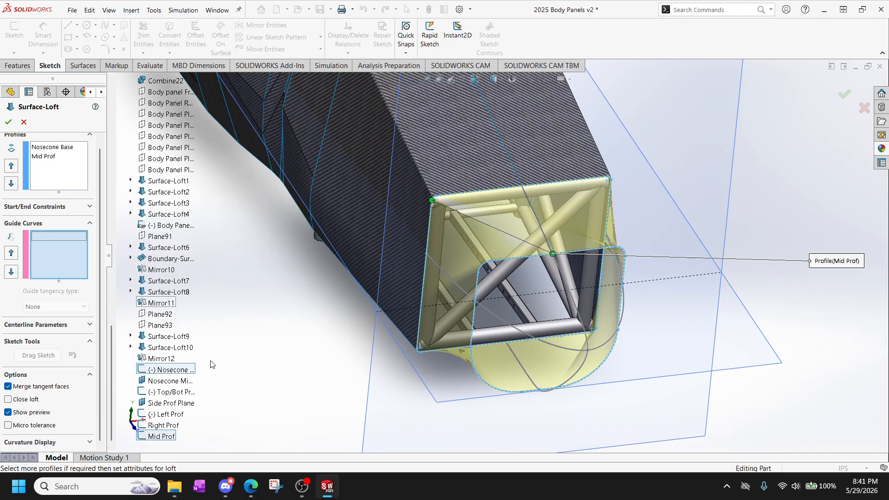
click(175, 393)
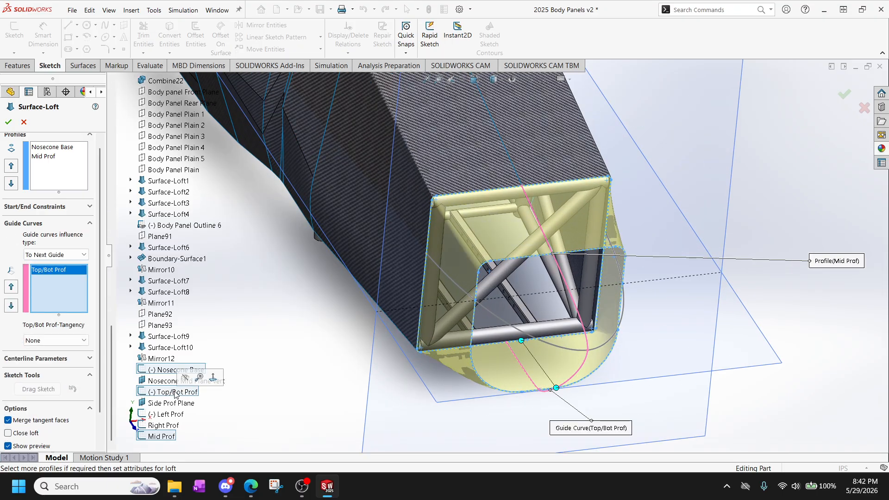
Add the Left Prof and Right Prof sketches as guide curves of the surface loft.
click(168, 415)
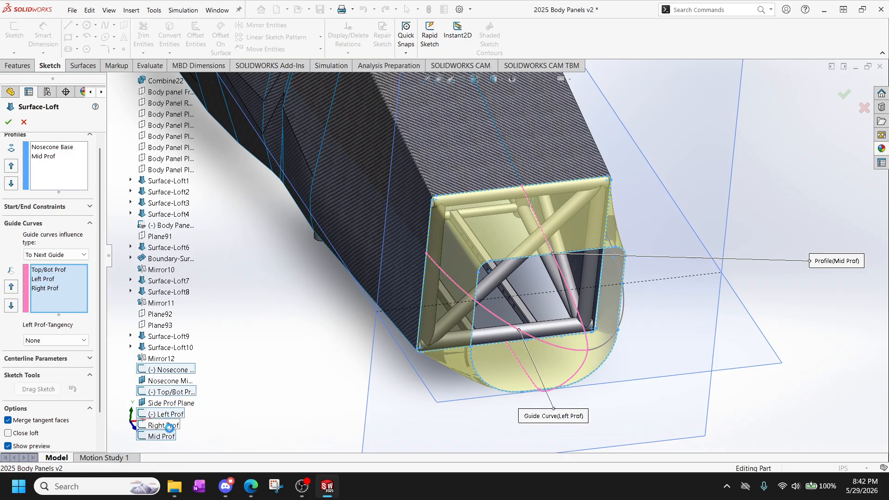
click(165, 426)
scroll(315, 378, up, 3)
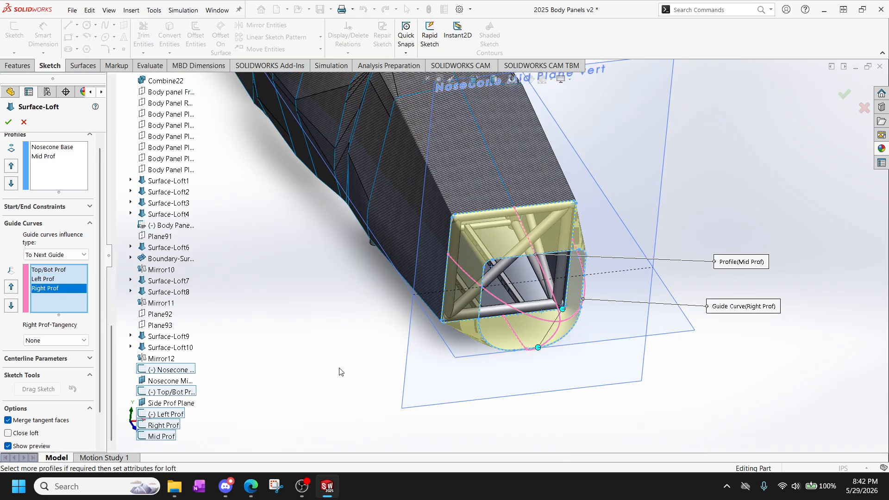
scroll(355, 368, down, 3)
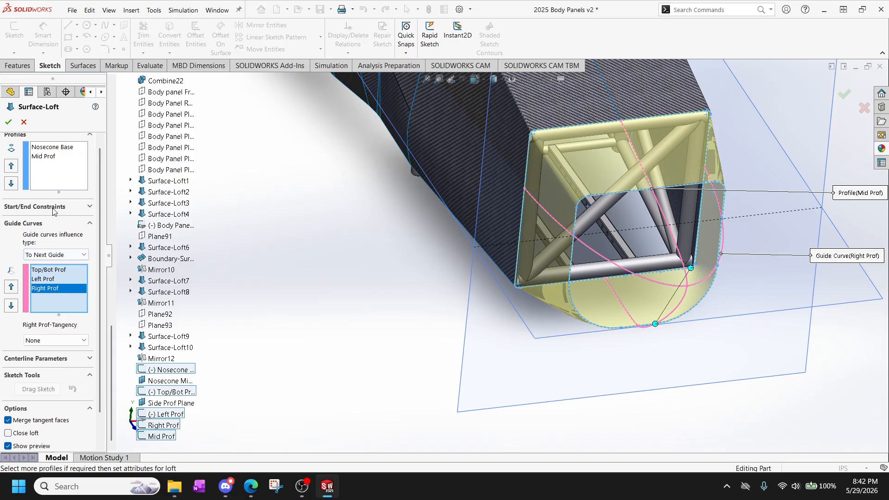
click(83, 209)
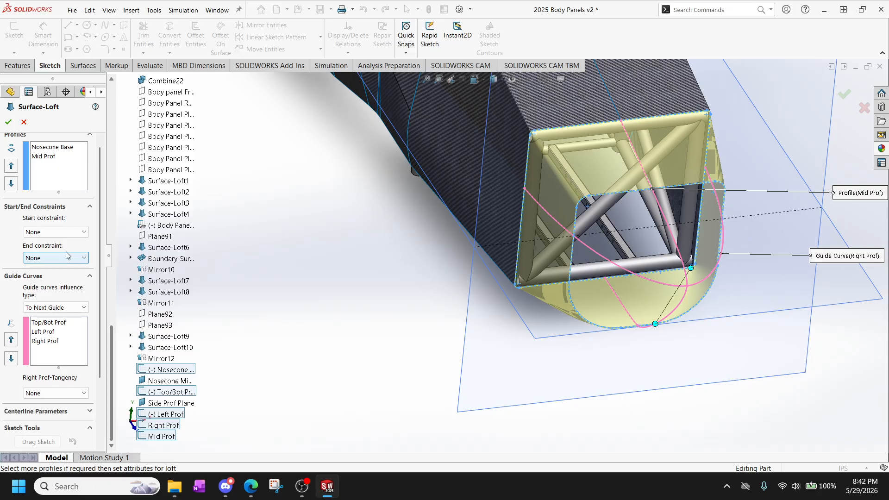
click(67, 232)
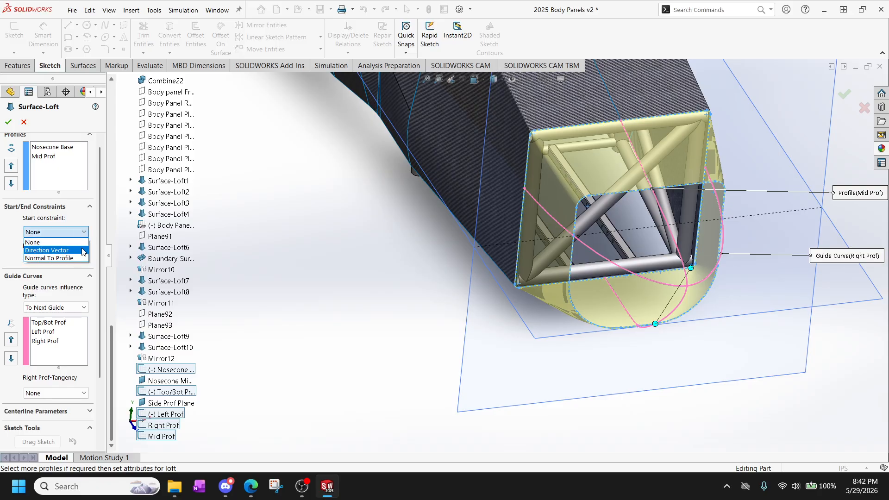
click(367, 220)
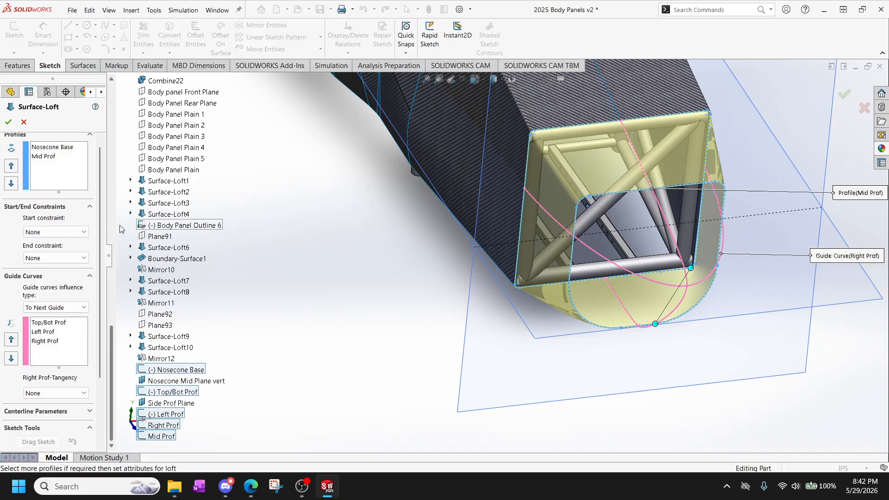
click(90, 209)
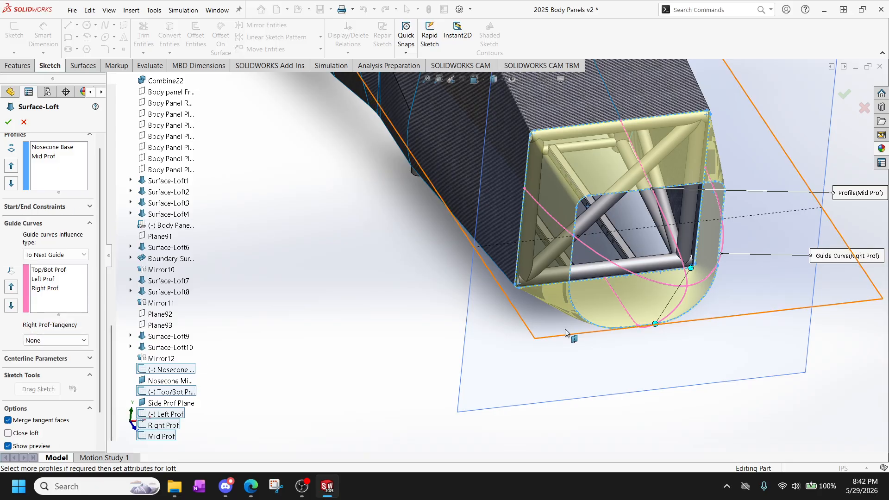
Examine the loft preview from the left side, comparing its upper and lower edges with the profile guide curves.
scroll(503, 256, up, 2)
scroll(640, 147, down, 6)
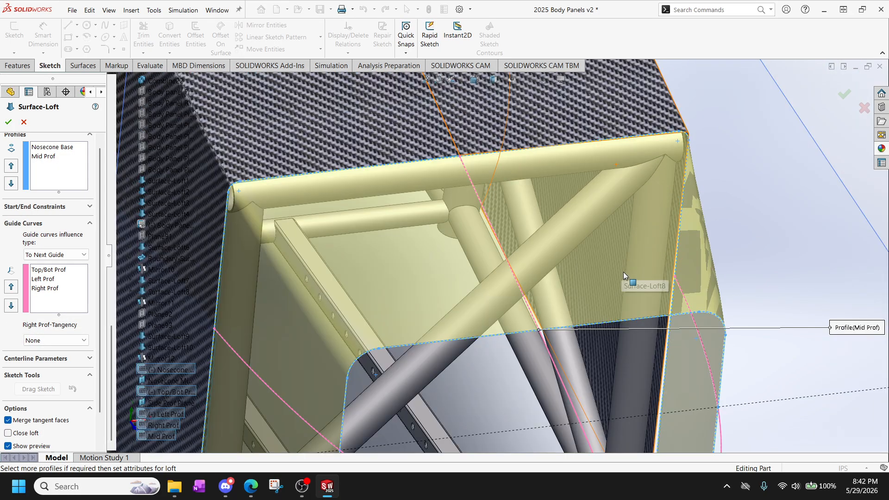
middle_drag(625, 273, 703, 243)
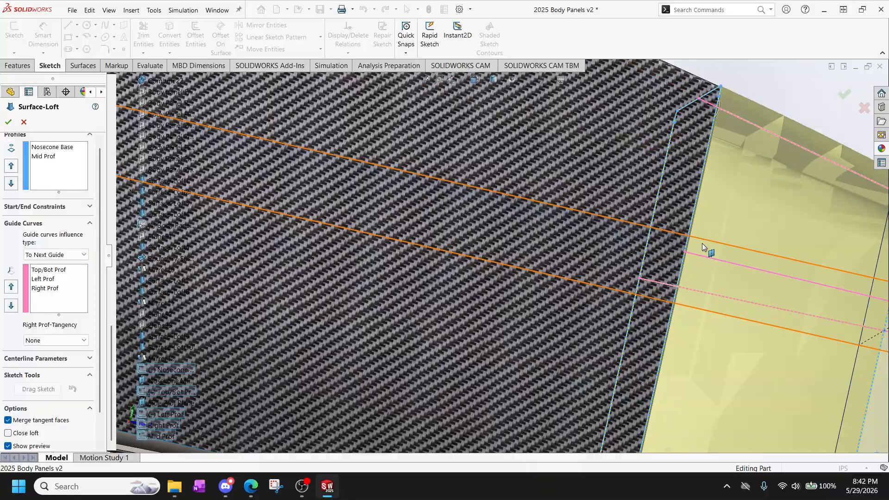
key(space)
click(417, 273)
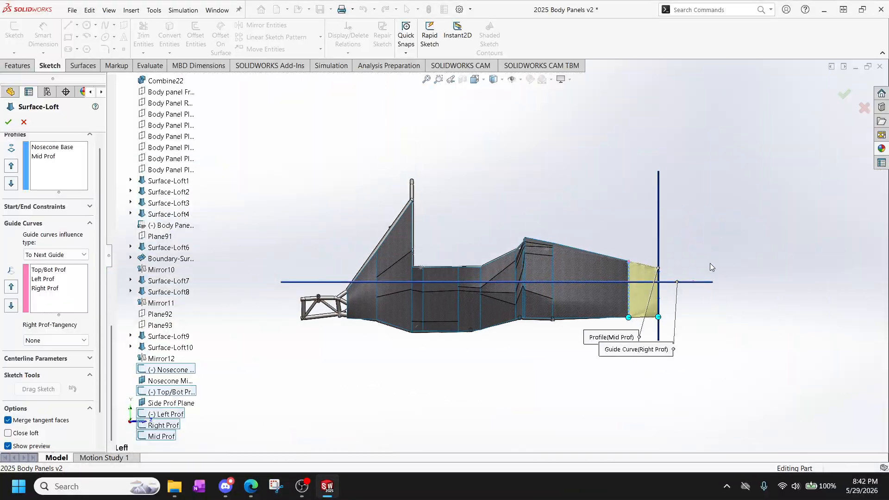
scroll(641, 288, down, 5)
scroll(602, 289, down, 4)
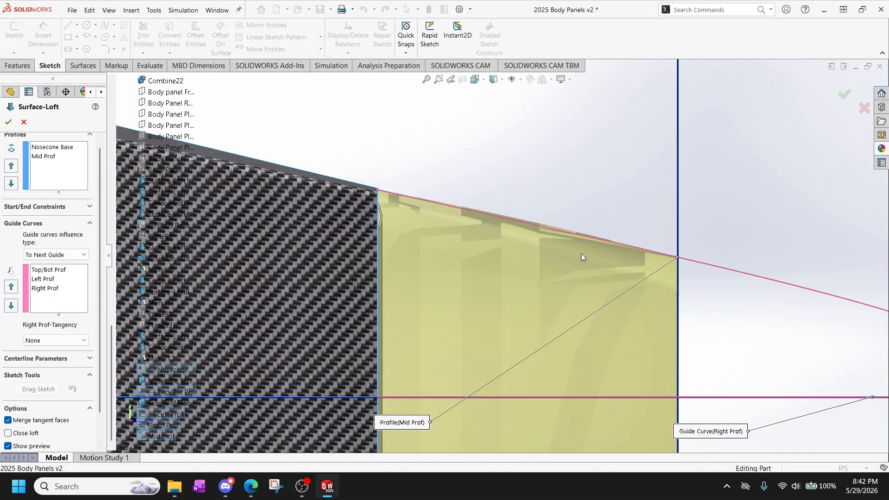
scroll(556, 254, down, 5)
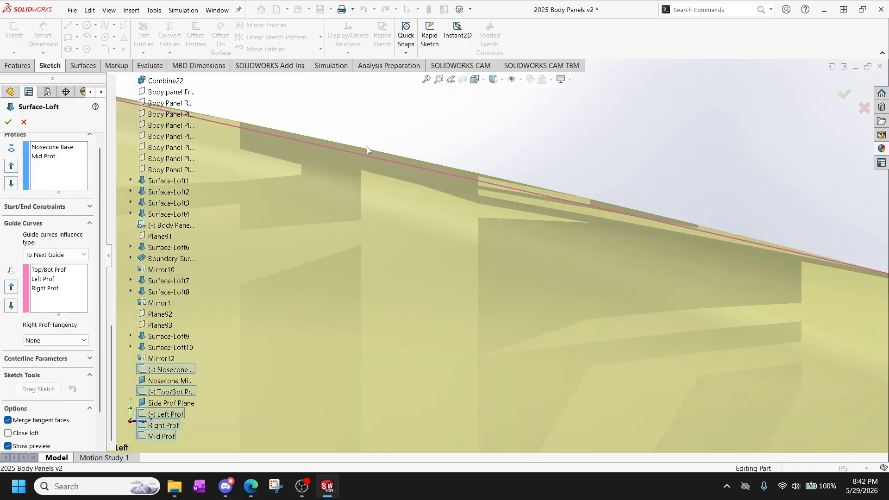
scroll(585, 264, up, 10)
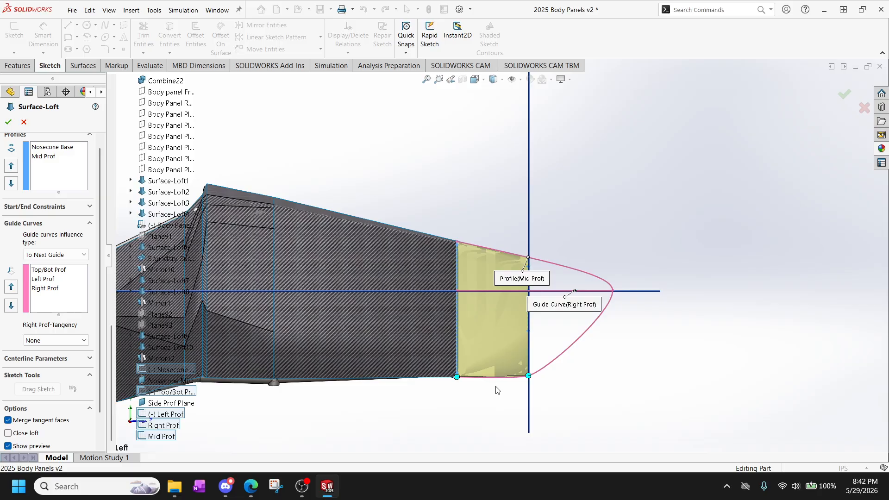
scroll(498, 324, down, 8)
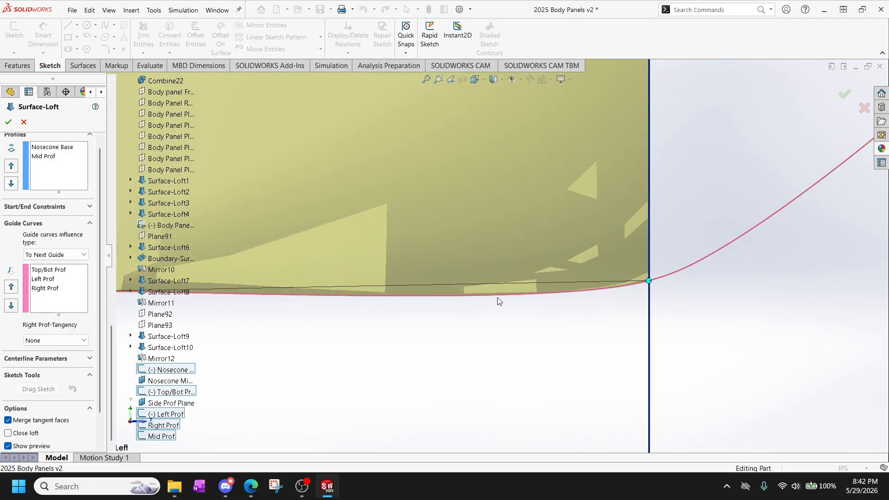
scroll(500, 294, up, 3)
scroll(504, 282, down, 4)
scroll(504, 280, up, 10)
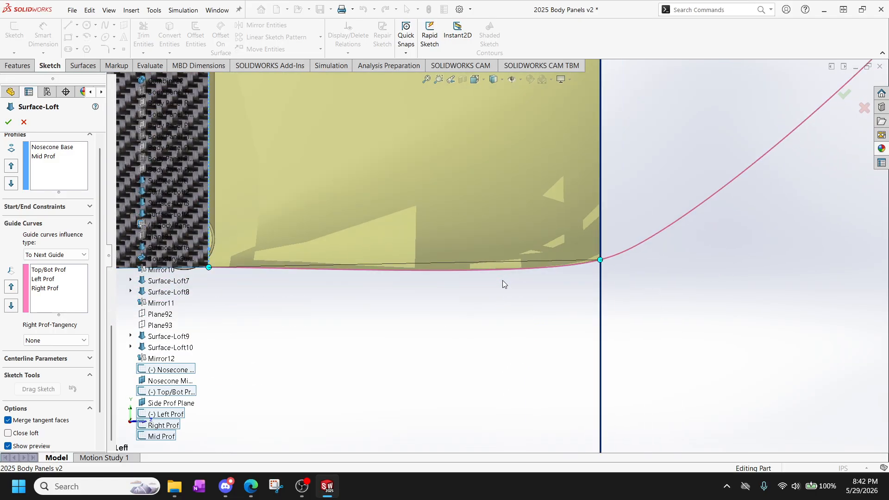
Check the loft preview in plan view against the side guide curves, and cancel the surface loft.
middle_drag(506, 272, 519, 491)
key(space)
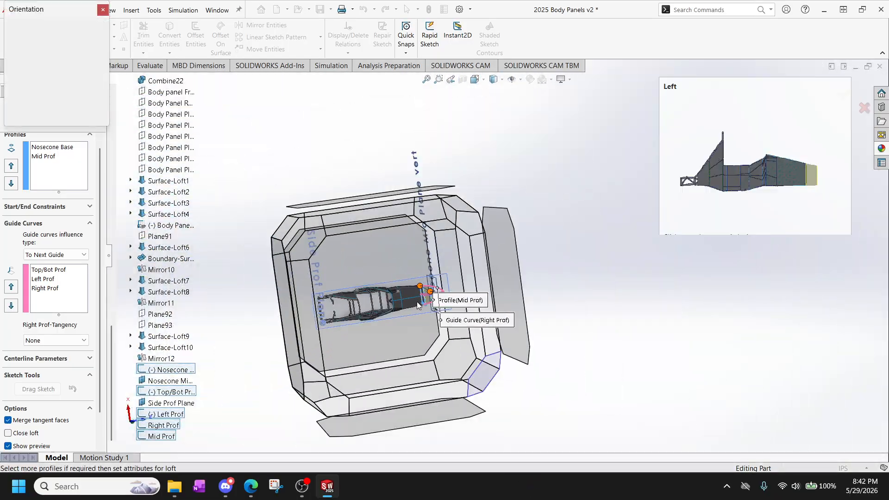
click(417, 273)
scroll(675, 248, down, 4)
scroll(647, 259, down, 6)
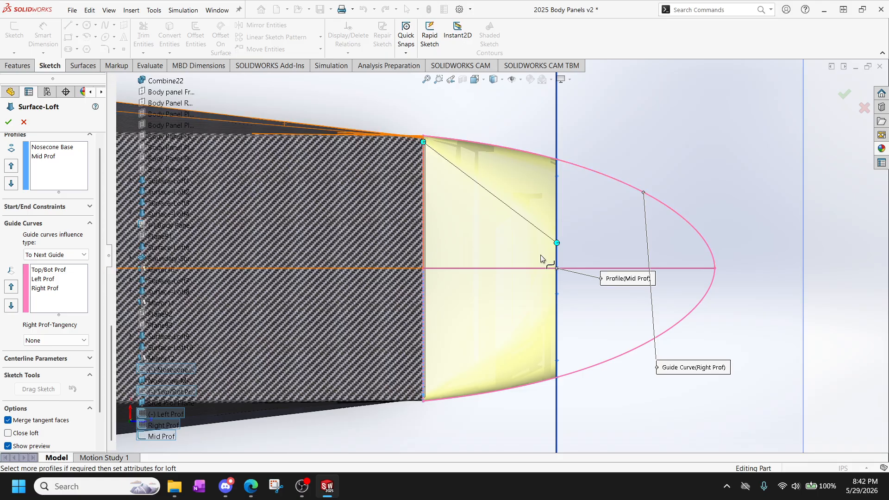
click(23, 123)
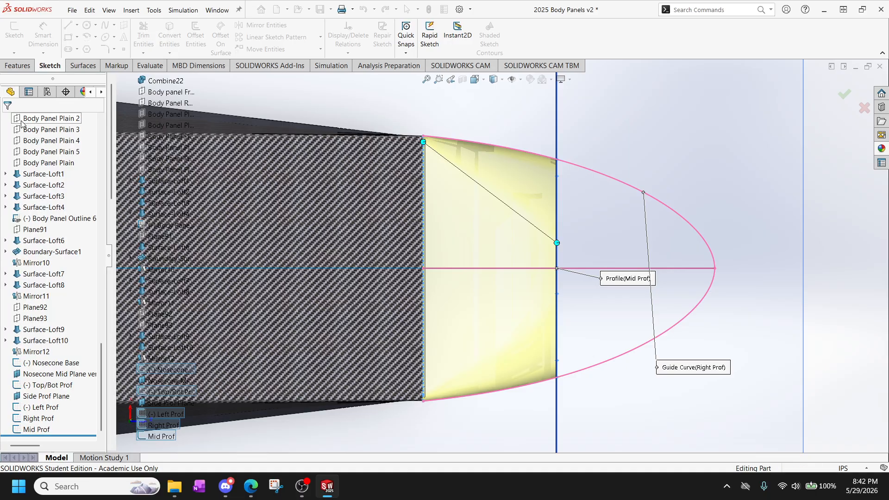
Examine the nose cone profile sketches ahead of the front frame opening from several angles.
scroll(507, 351, up, 3)
middle_drag(504, 349, 402, 213)
scroll(493, 324, up, 2)
scroll(495, 334, down, 5)
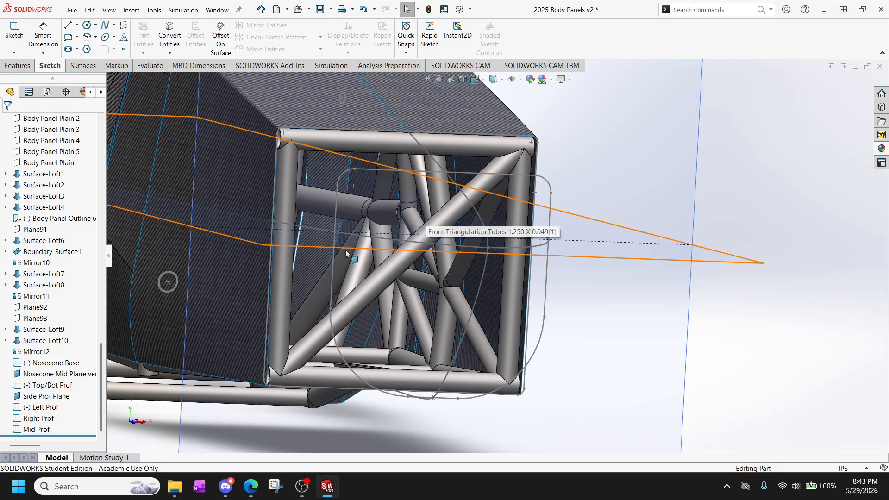
scroll(443, 262, down, 4)
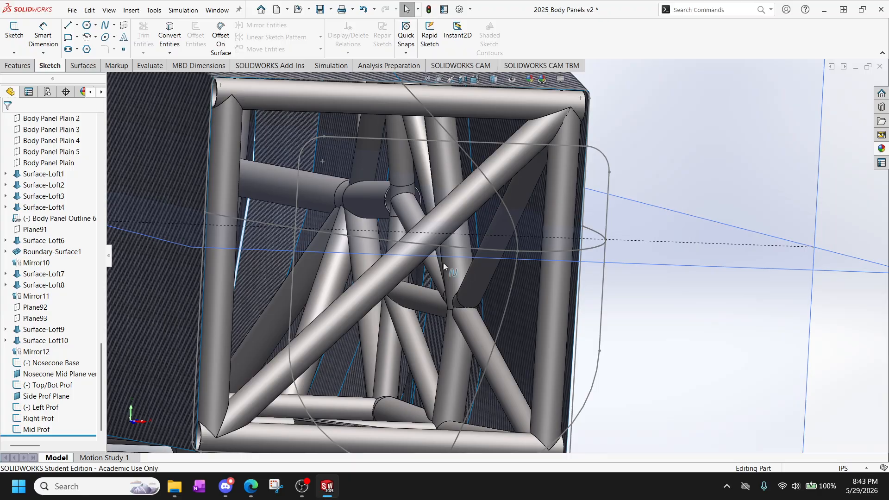
mouse_move(449, 274)
middle_down()
mouse_move(376, 282)
mouse_move(342, 251)
mouse_move(363, 238)
mouse_move(334, 229)
middle_up()
scroll(376, 282, up, 6)
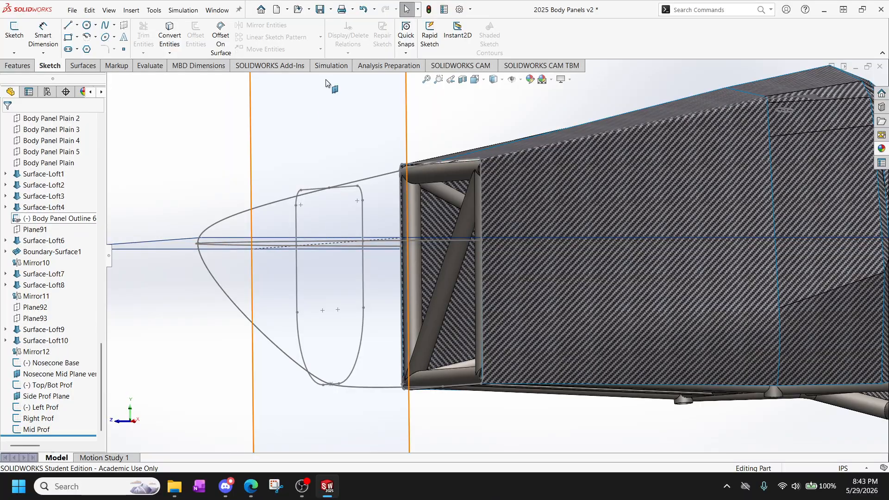
Create a reference plane offset 7 in forward from Nosecone Mid Plane vert.
click(312, 107)
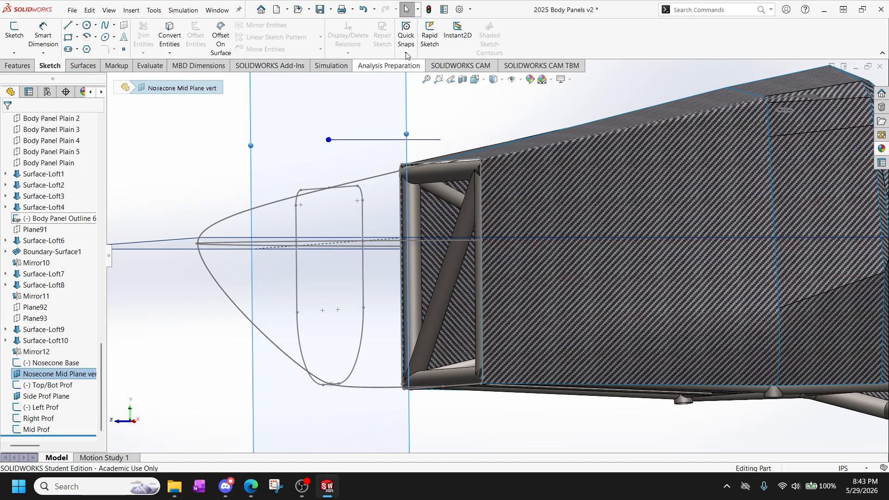
scroll(402, 47, up, 1)
scroll(403, 46, down, 1)
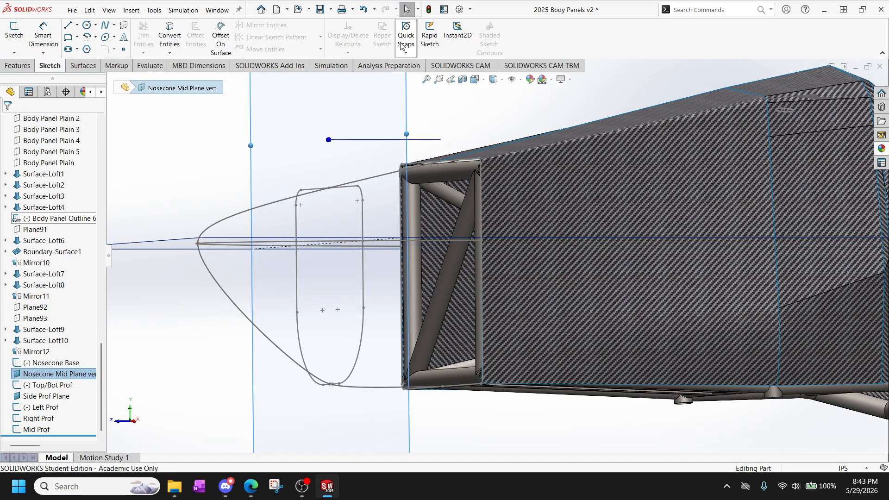
scroll(402, 47, up, 1)
click(422, 40)
click(447, 68)
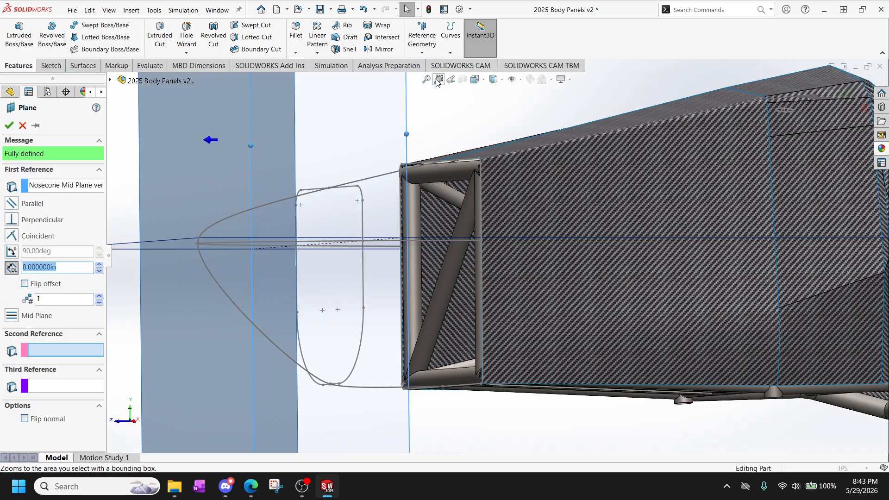
middle_drag(139, 292, 345, 276)
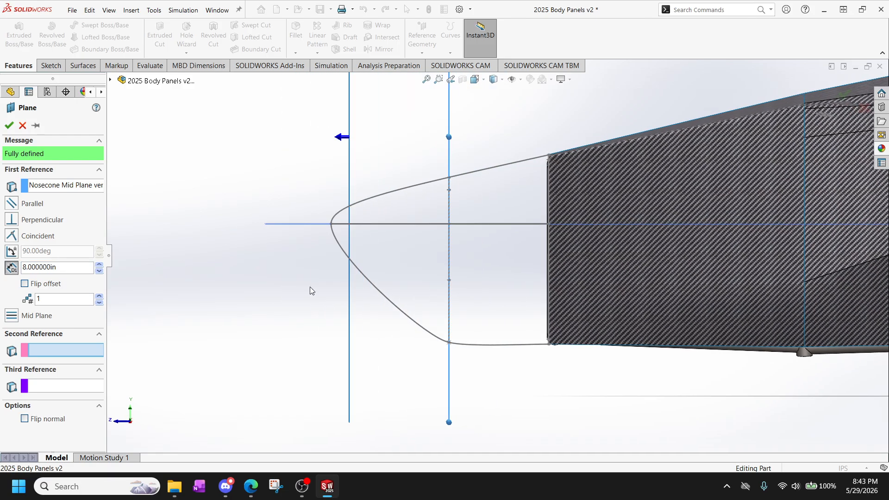
drag(71, 272, 9, 266)
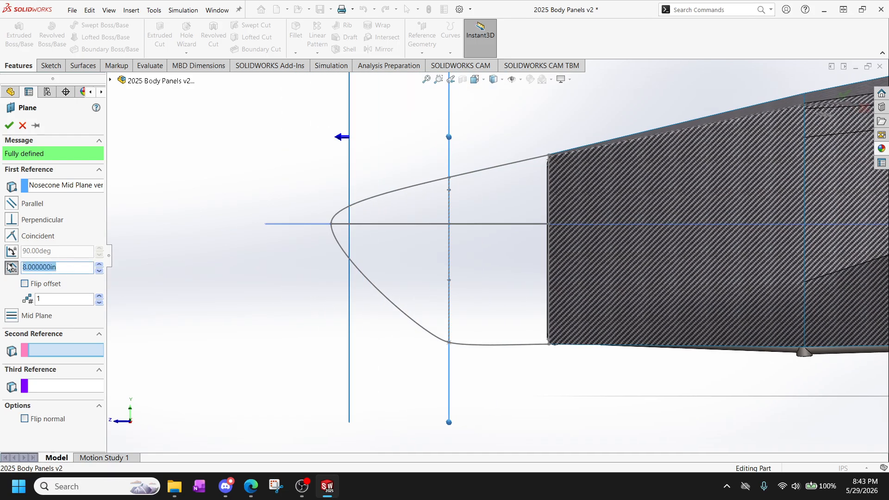
text(7)
key(Return)
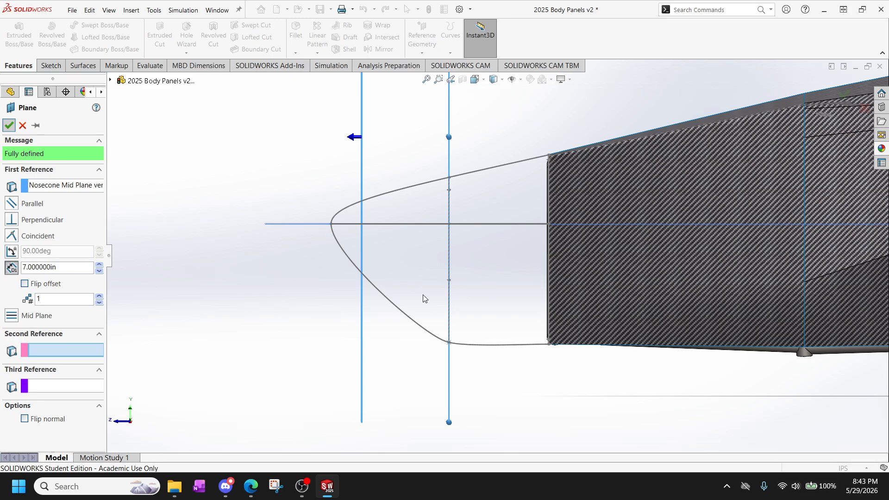
key(Return)
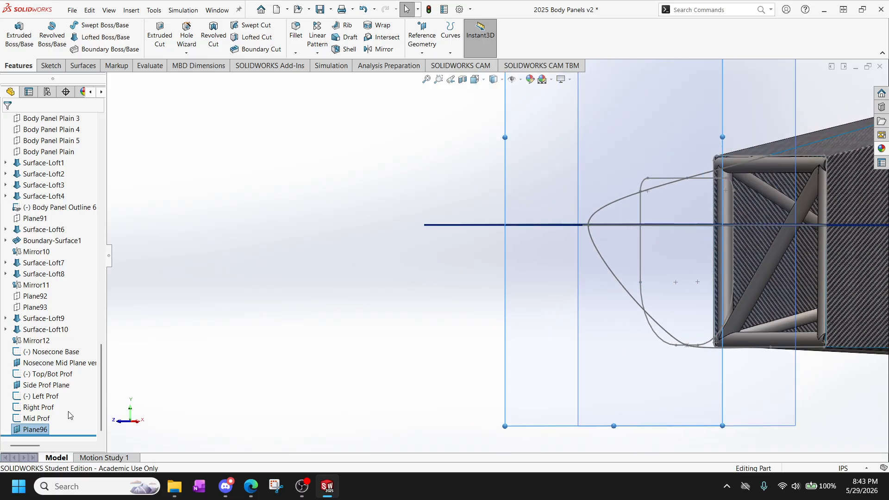
Rename the new offset plane as Mid ohio.
click(30, 431)
click(31, 431)
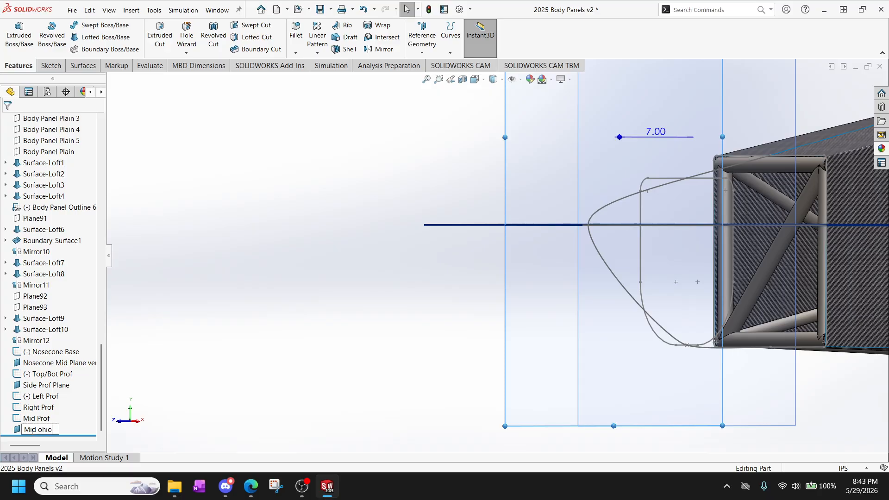
click(203, 376)
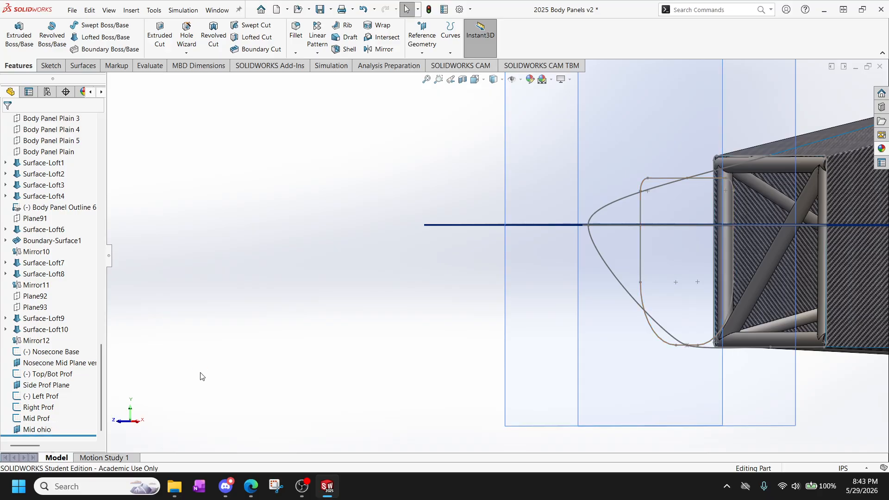
Hide the Nosecone Mid Plane vert plane.
scroll(528, 249, up, 4)
scroll(537, 228, down, 3)
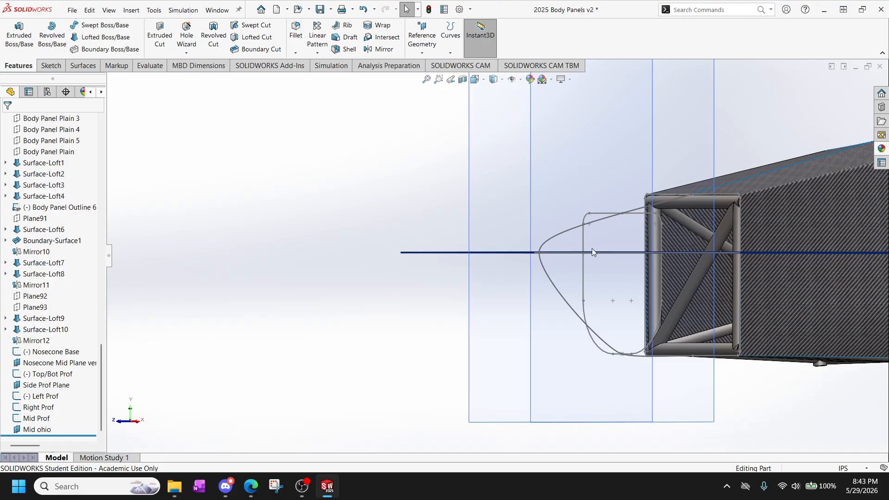
right_click(50, 364)
click(70, 272)
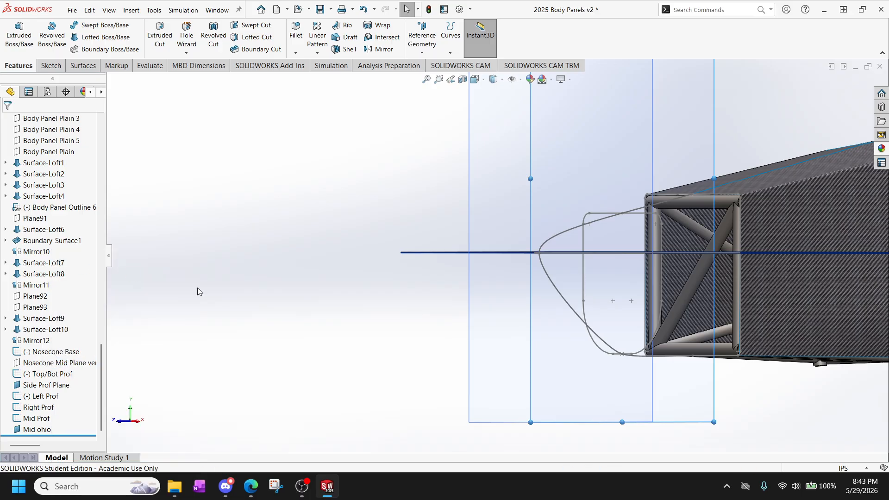
Start a new sketch on the Mid ohio plane.
click(490, 217)
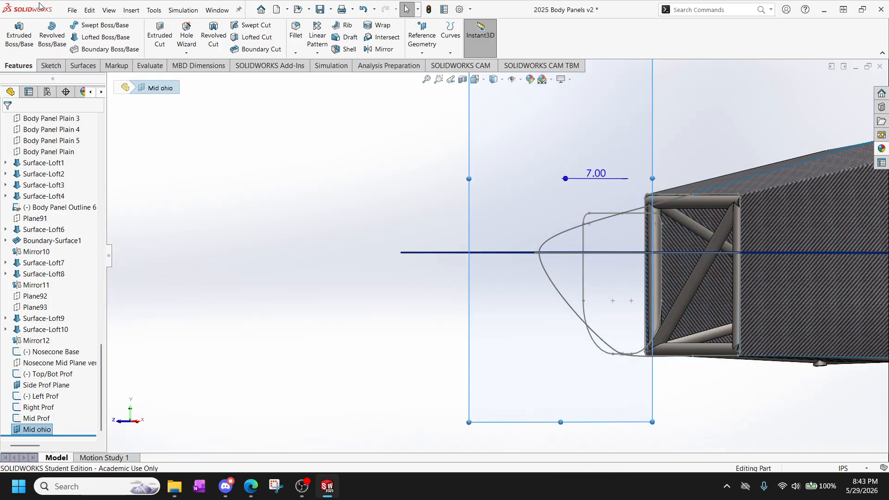
click(52, 67)
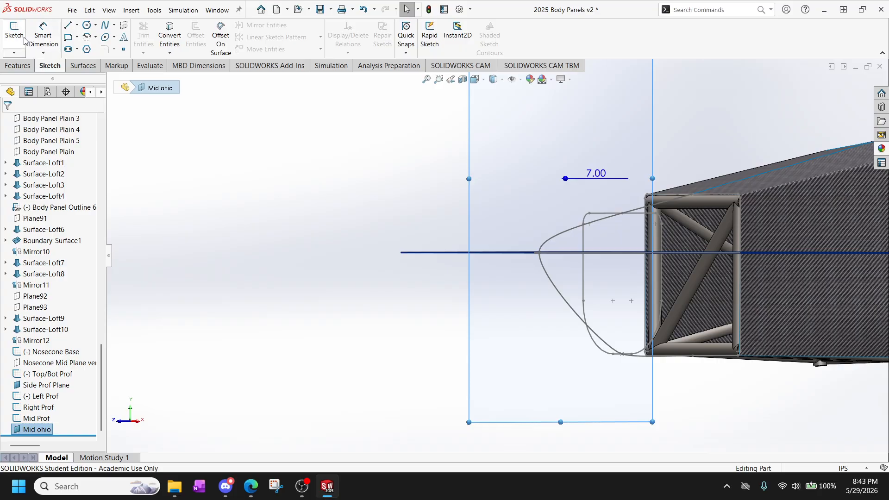
click(14, 35)
scroll(446, 344, down, 6)
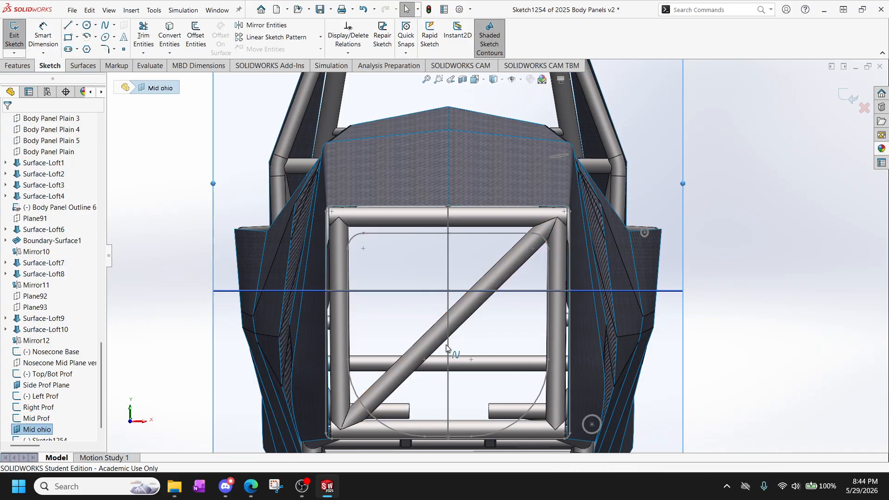
Sketch a closed rectangle about 6.7 in wide and 4.4 in high from lines, splitting the top, bottom and left sides into two segments.
click(68, 25)
click(532, 191)
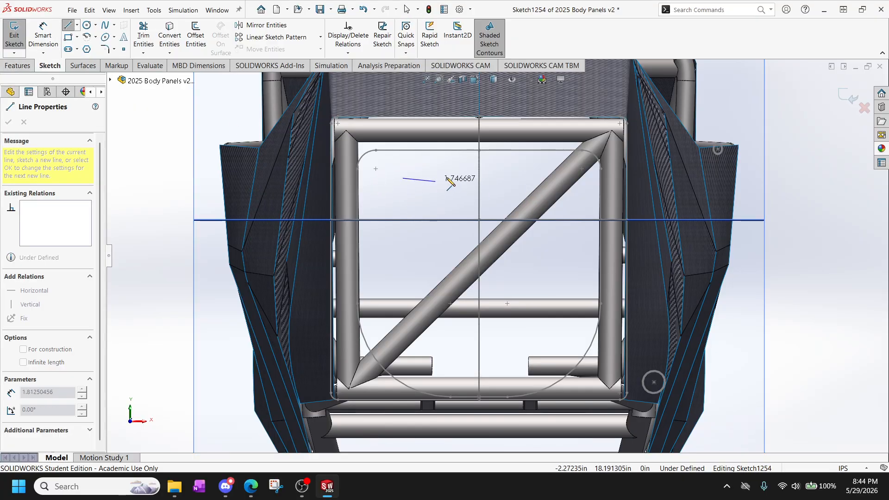
click(465, 179)
click(528, 178)
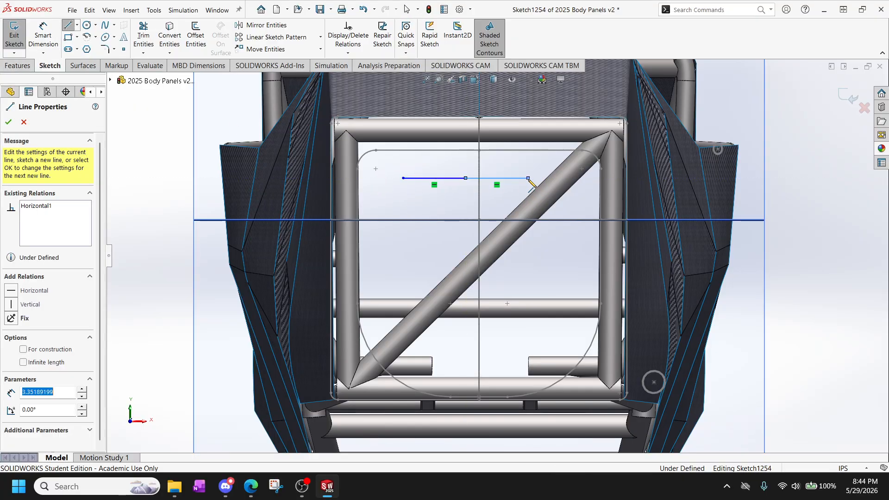
double_click(528, 260)
click(528, 260)
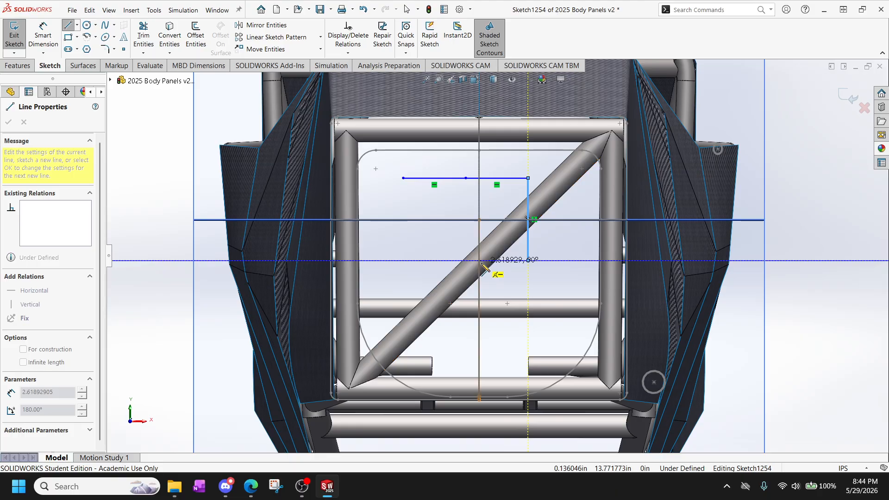
click(445, 260)
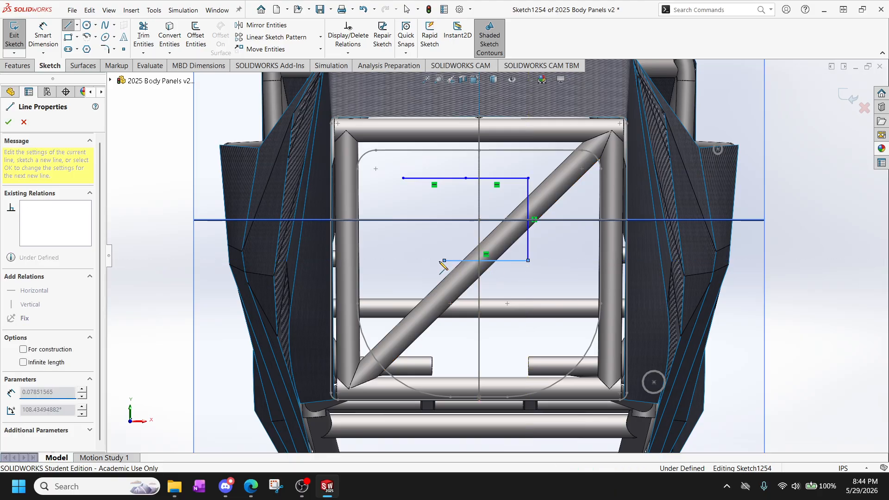
click(404, 261)
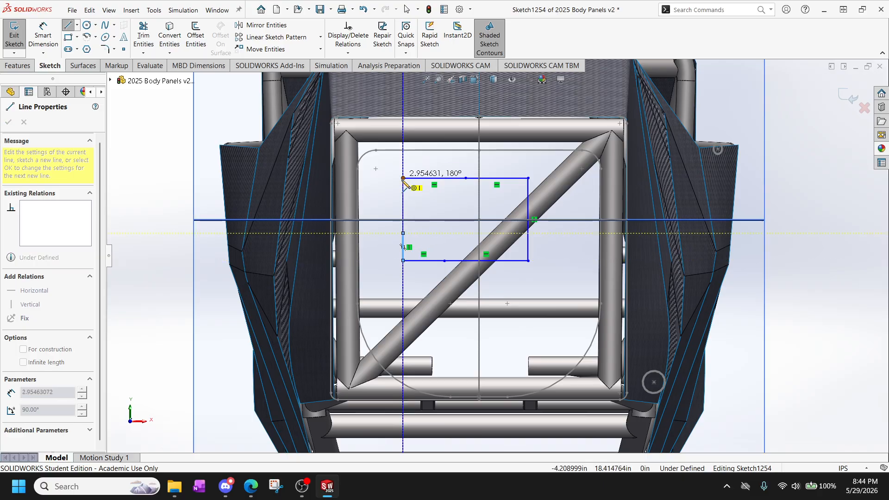
click(403, 178)
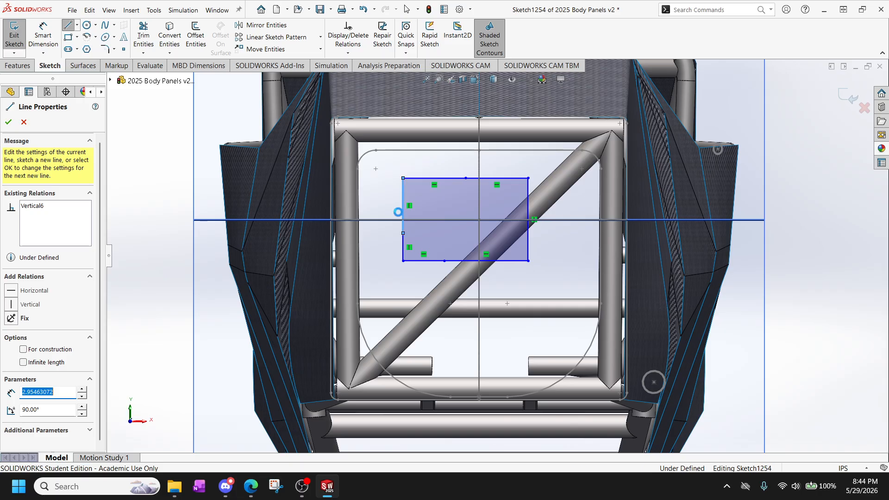
key(Escape)
Add a Pierce relation between the split point on the rectangle's left side and the Left Prof spline.
click(403, 233)
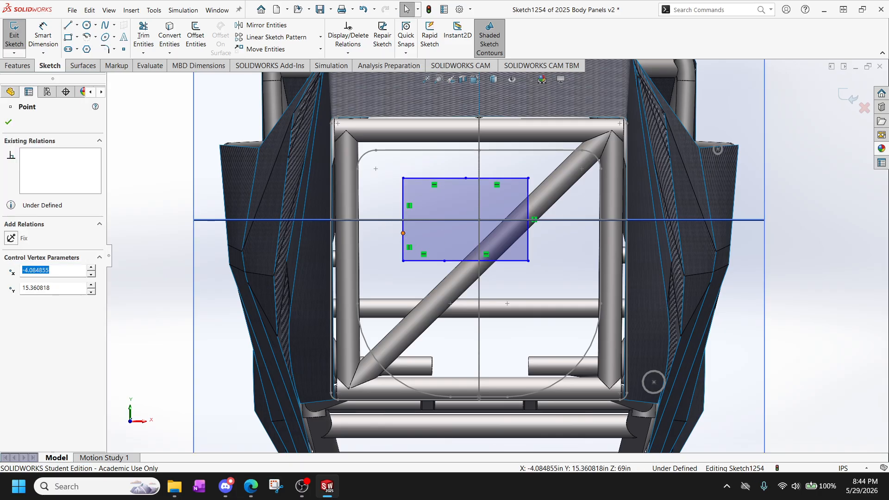
middle_drag(385, 217, 390, 240)
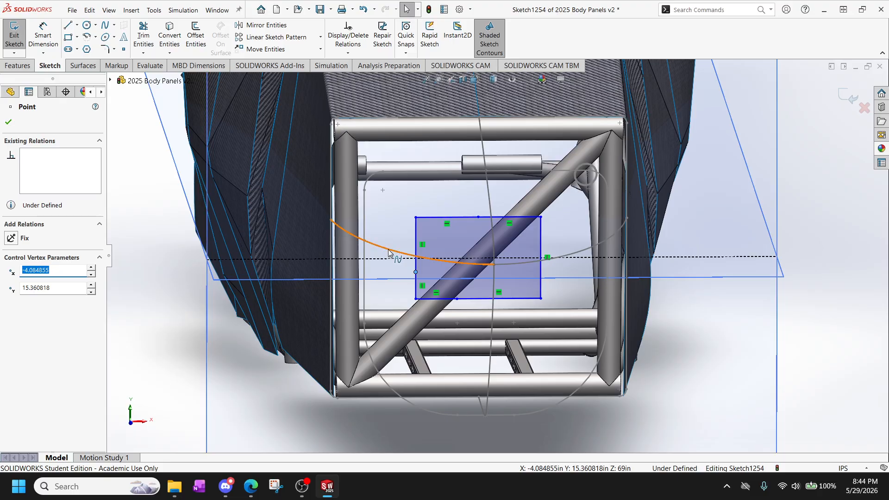
ctrl+click(389, 253)
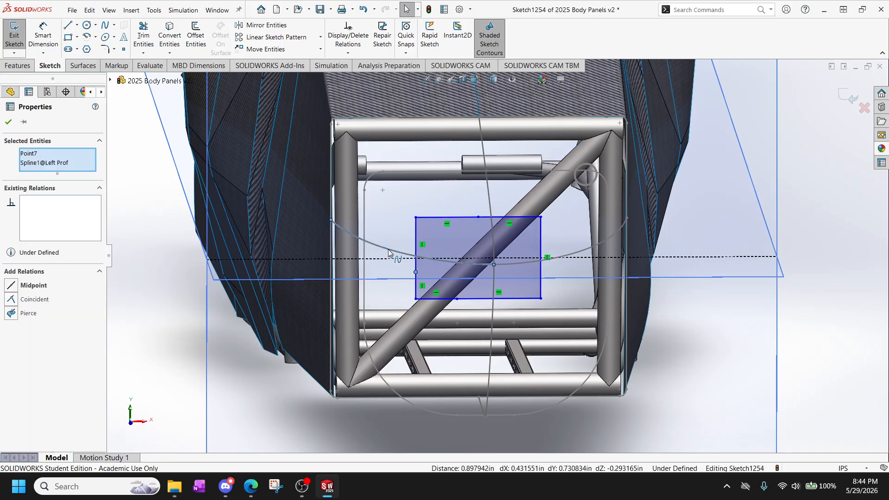
click(11, 316)
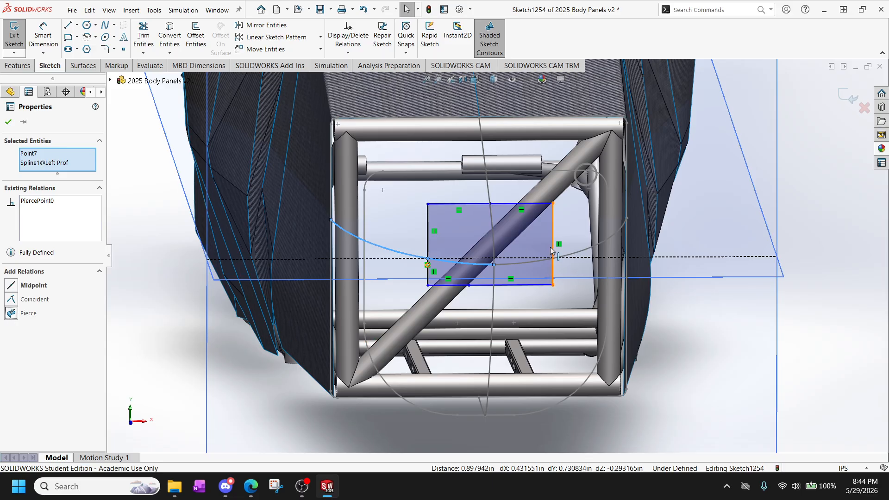
Replace the rectangle's undivided right side with two vertical line segments, the lower one about 2.76 in long.
scroll(550, 248, down, 3)
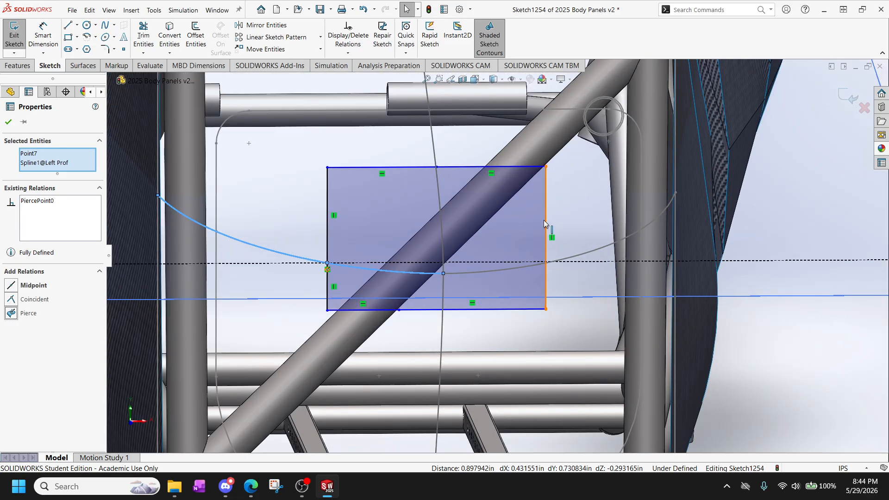
click(546, 224)
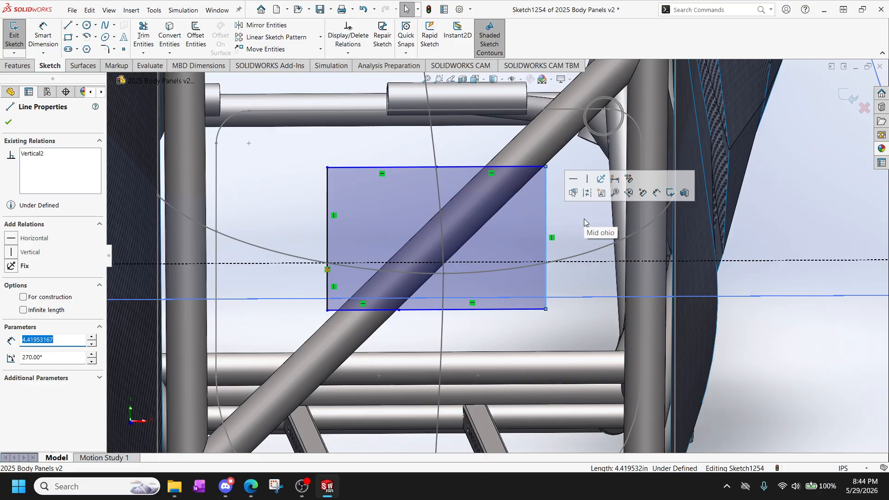
key(Delete)
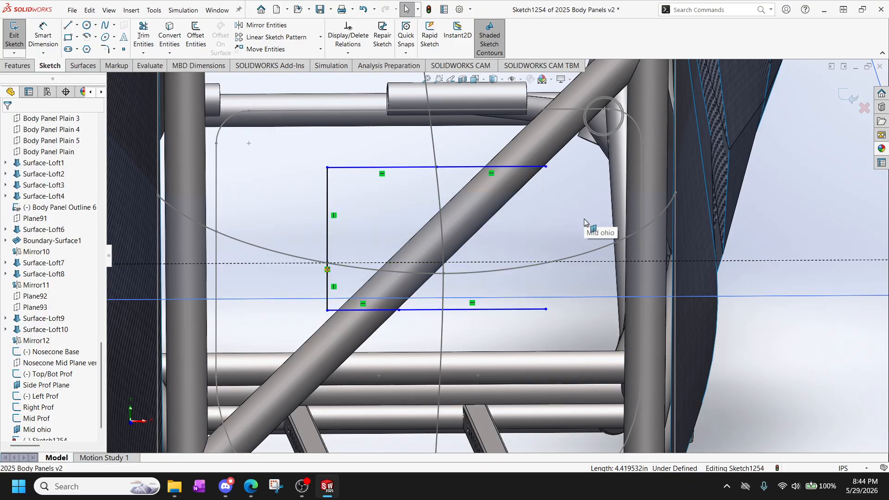
click(71, 26)
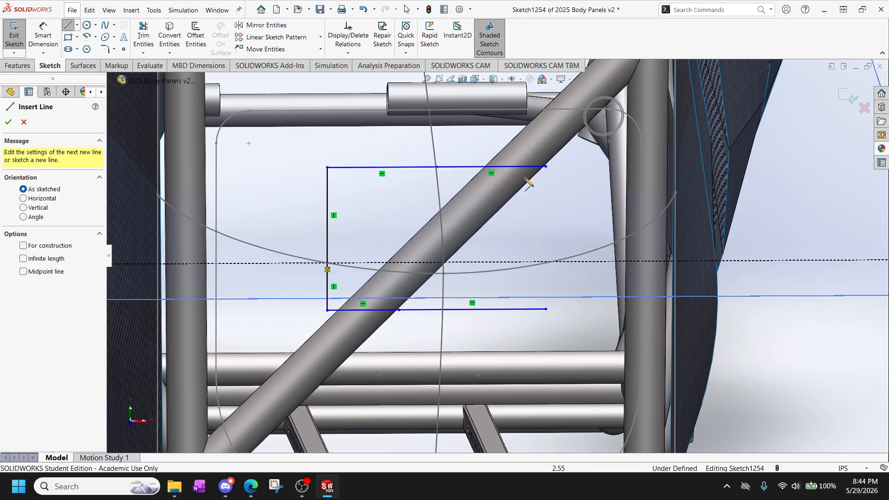
click(546, 167)
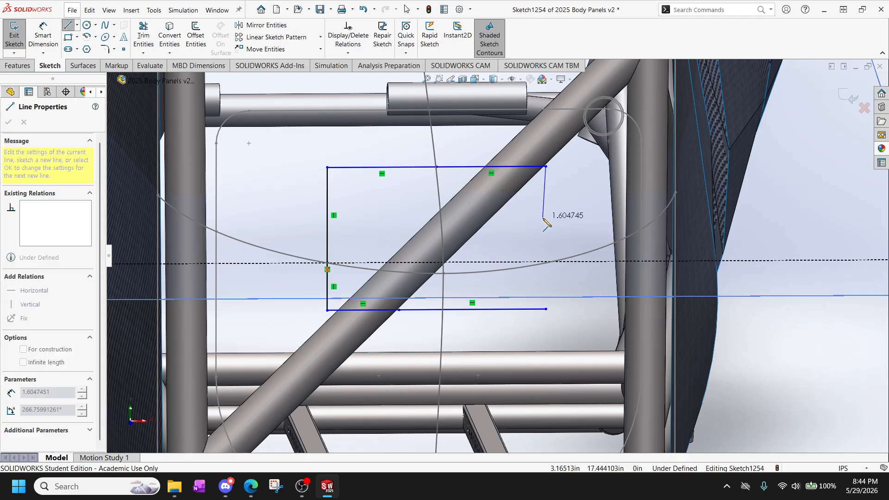
key(Escape)
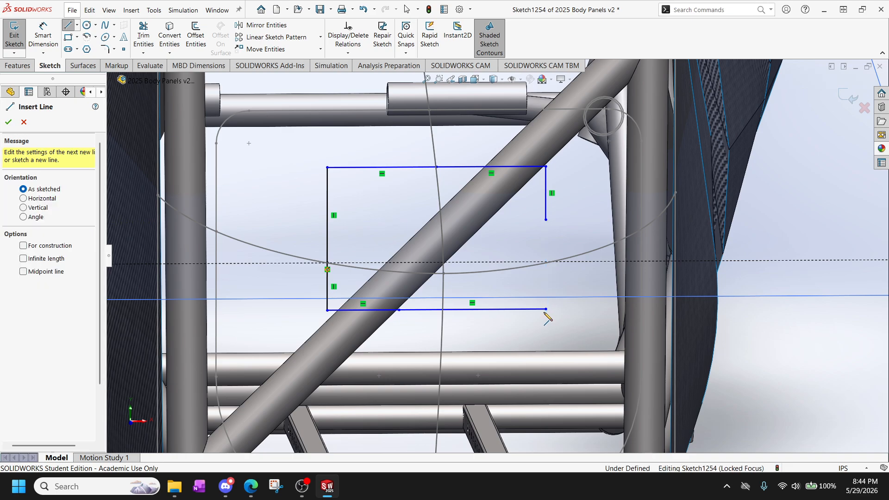
click(546, 220)
click(545, 309)
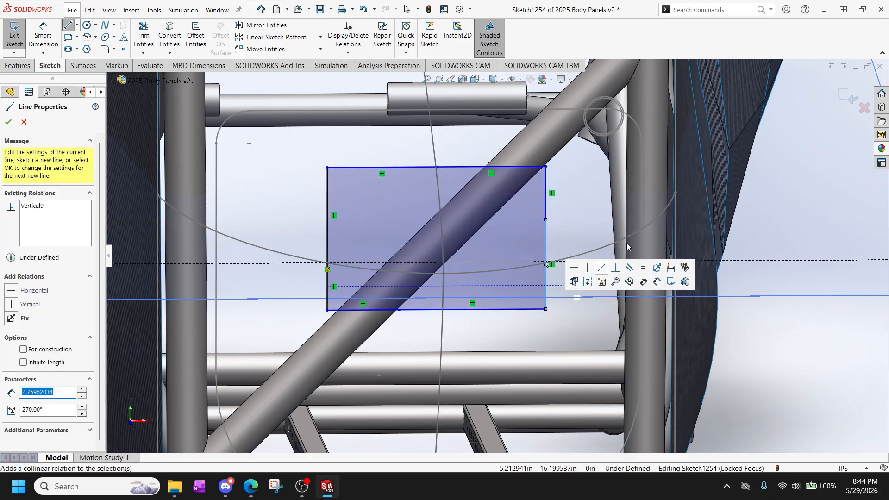
scroll(627, 246, up, 3)
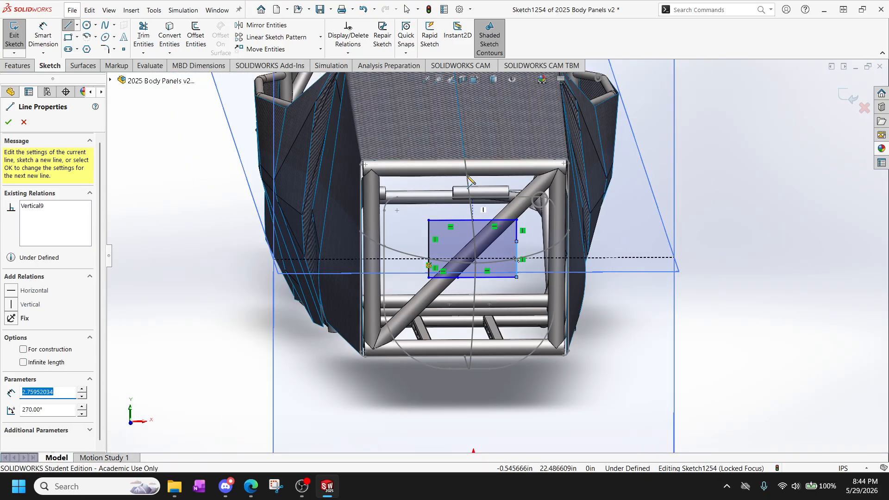
scroll(514, 259, down, 5)
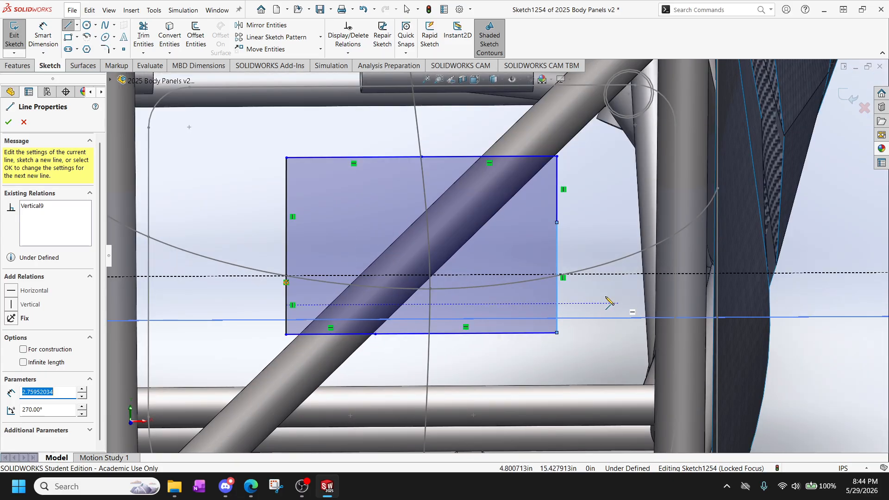
click(9, 123)
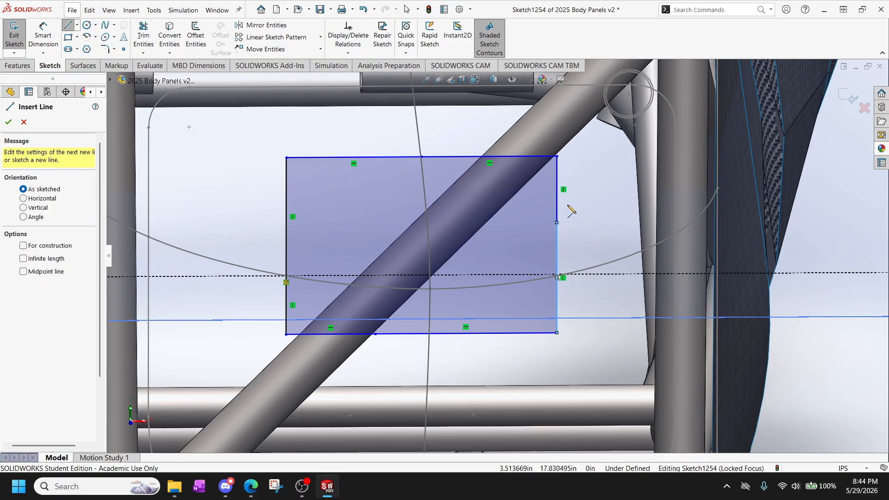
key(Escape)
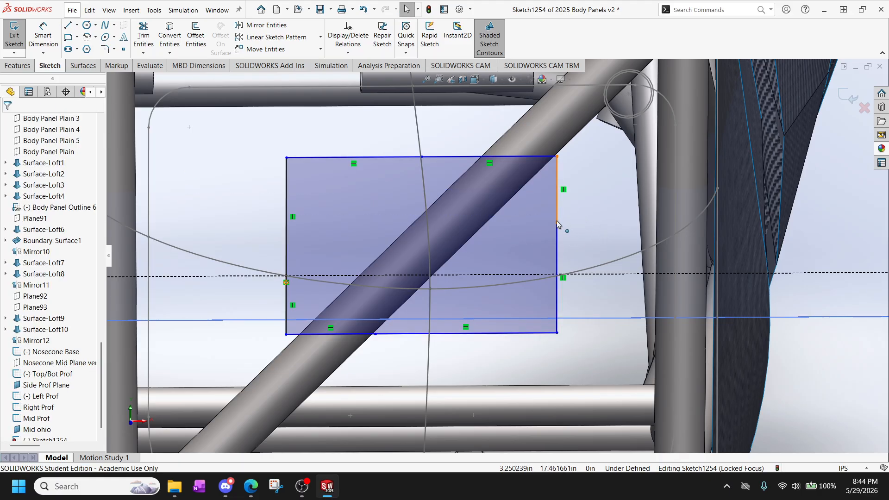
Add a Pierce relation between the split point on the rectangle's right side and the Right Prof spline.
click(557, 223)
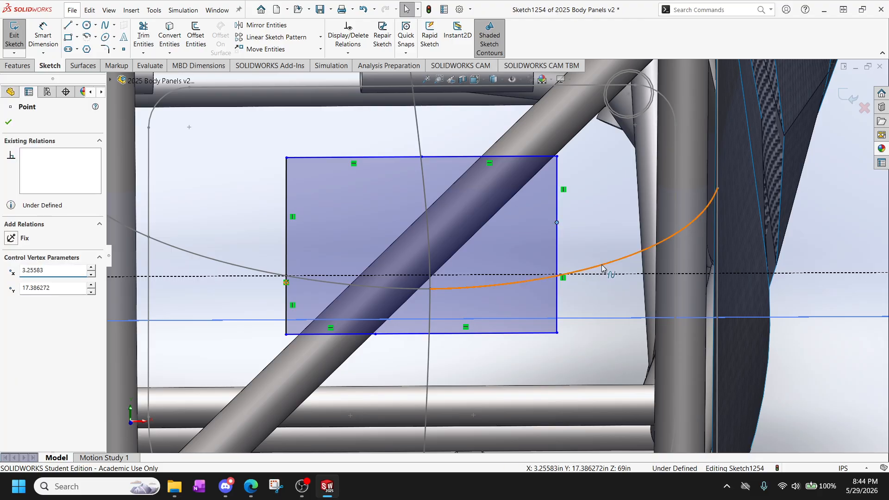
ctrl+click(606, 266)
click(11, 313)
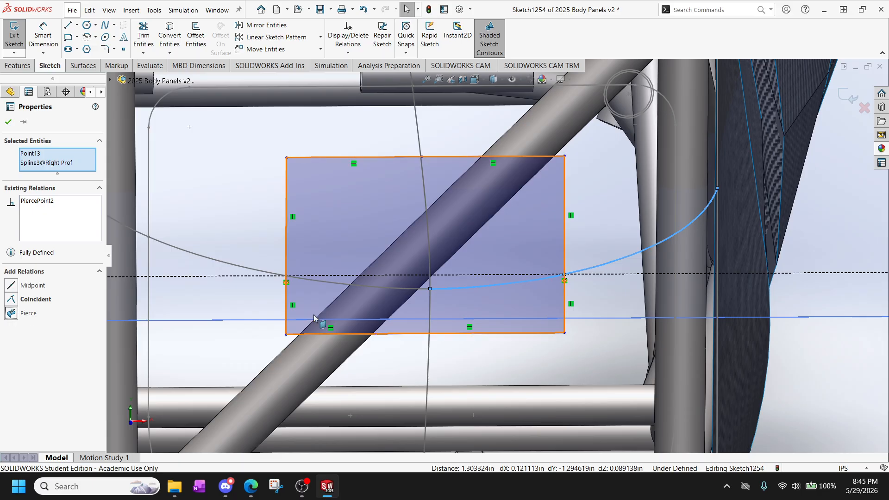
Pierce the split points of the rectangle's top and bottom sides to the upper and lower Top/Bot Prof splines.
click(422, 157)
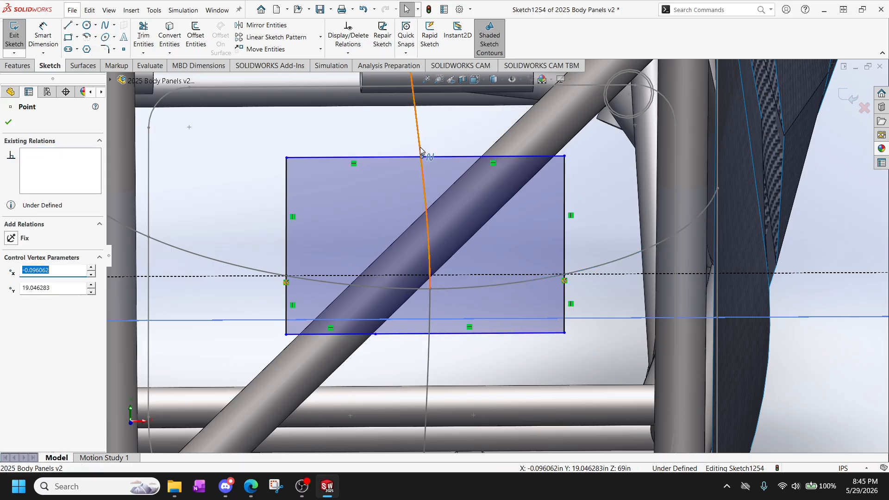
ctrl+click(419, 139)
click(11, 313)
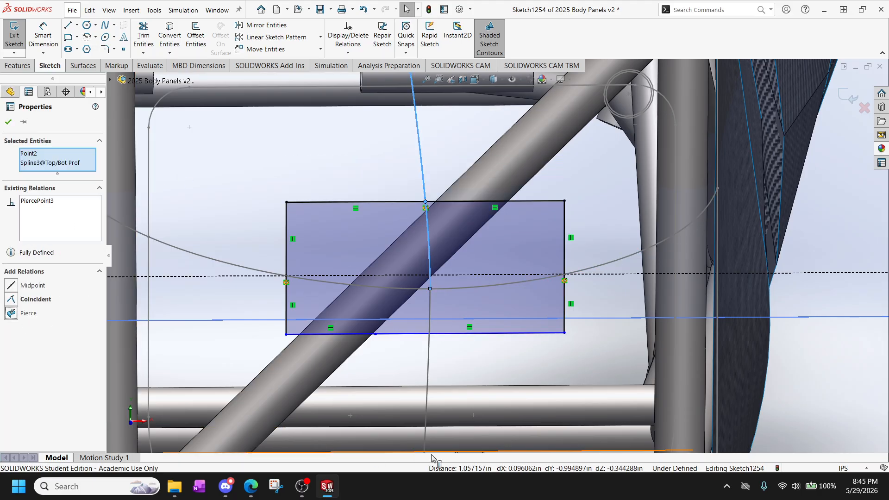
click(375, 334)
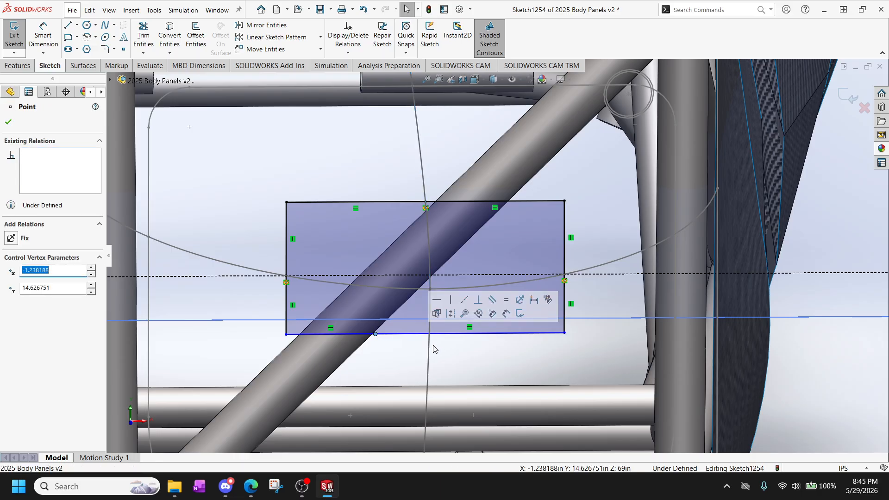
ctrl+click(428, 346)
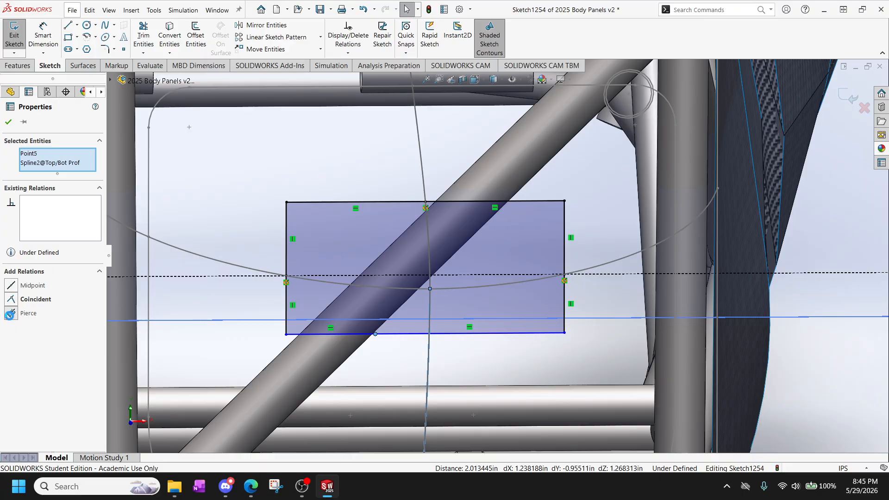
click(11, 313)
Fillet the two upper corners of the rectangle with a 1.5 in radius.
scroll(424, 404, up, 2)
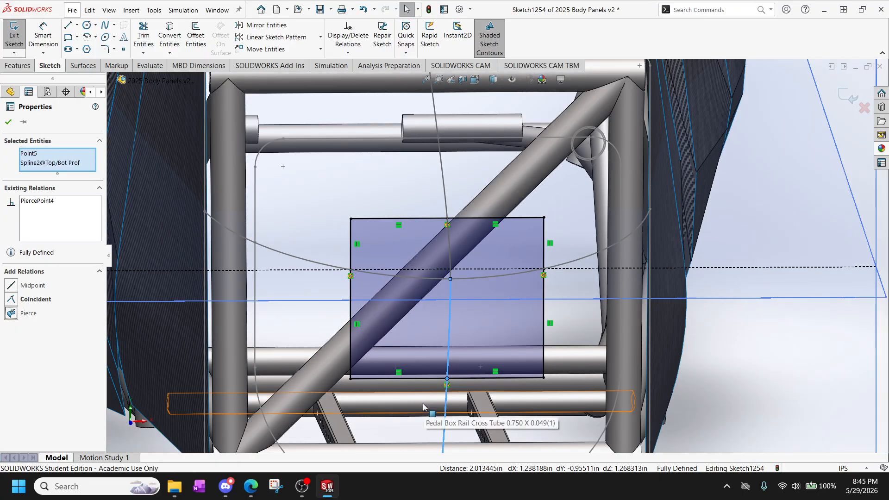
scroll(430, 374, down, 1)
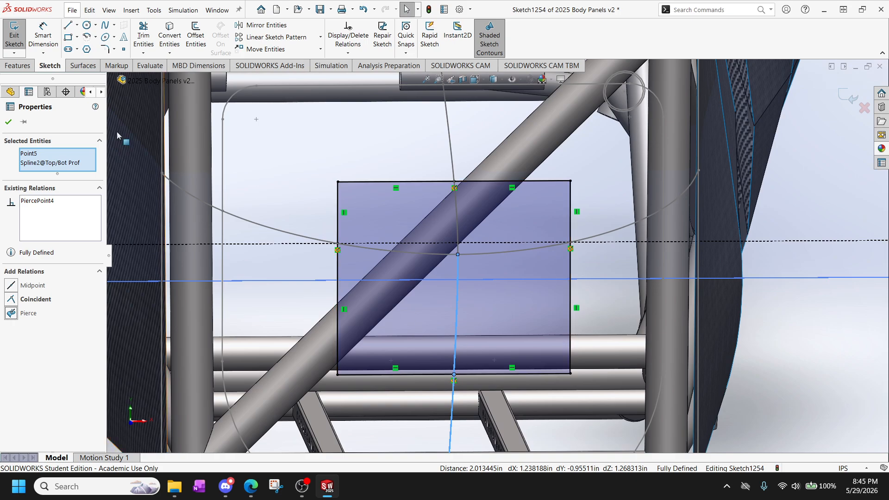
click(105, 49)
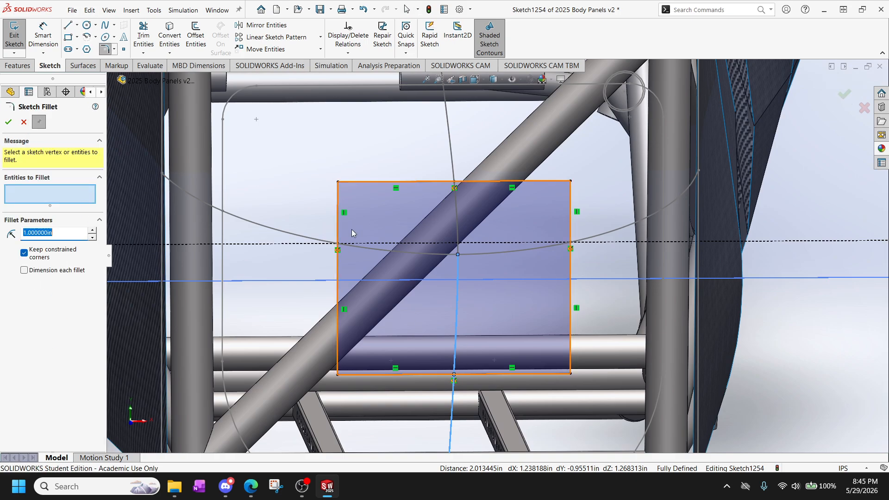
click(339, 183)
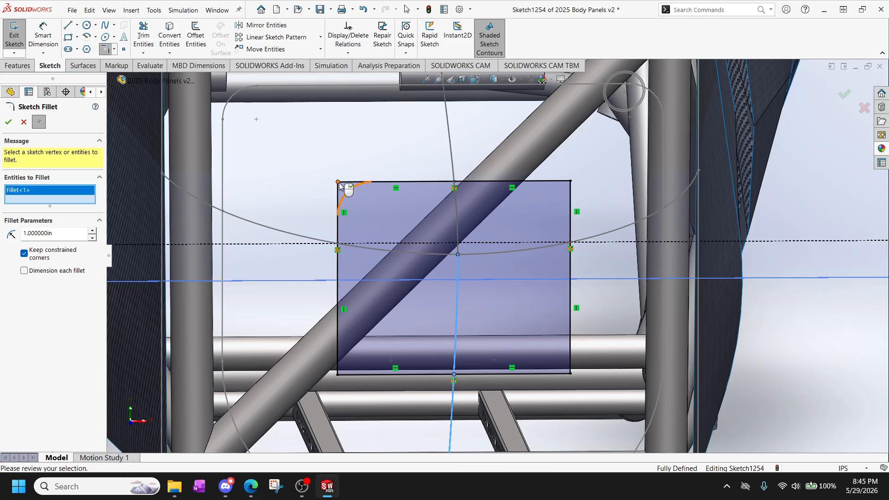
click(570, 182)
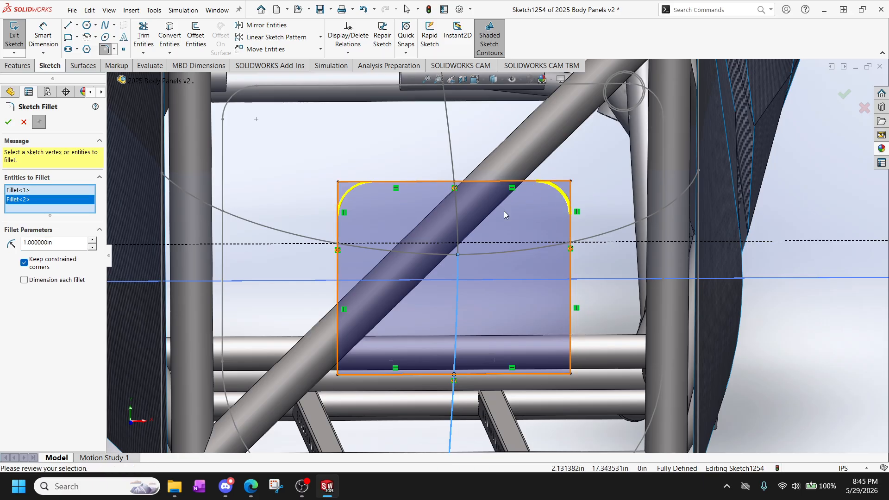
drag(54, 244, 0, 245)
text(.)
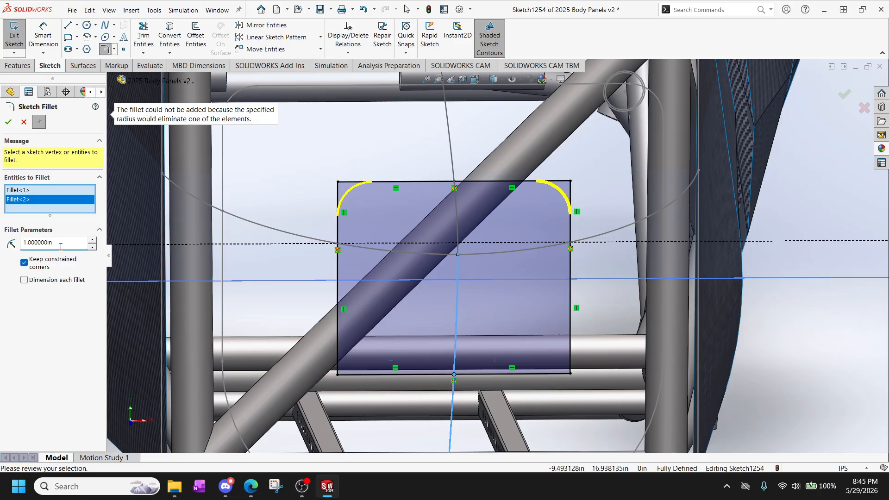
text(1.5)
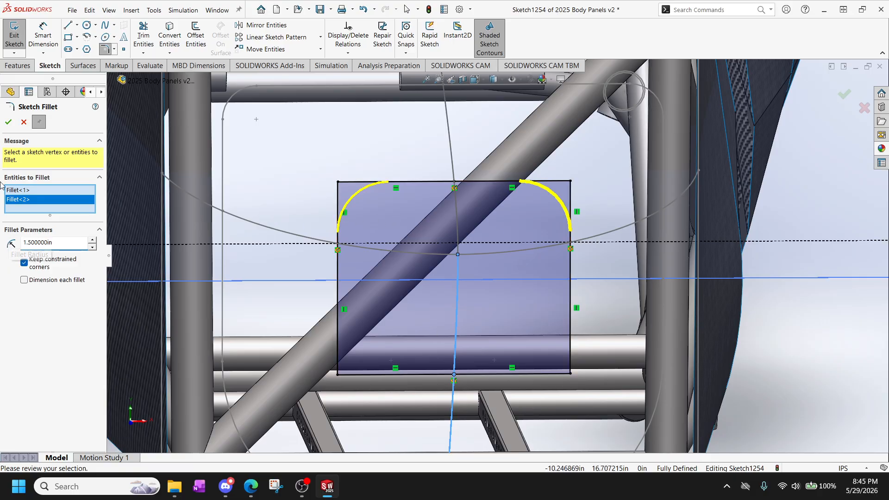
click(8, 121)
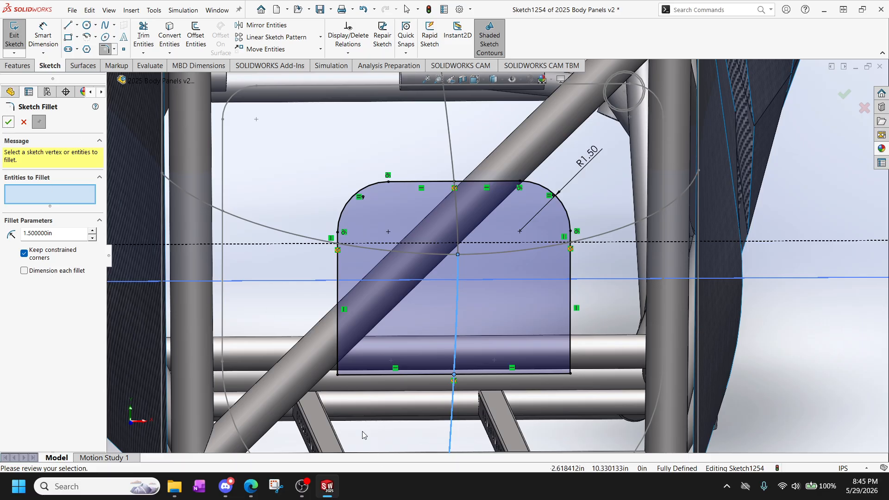
Fillet the two lower corners of the rounded rectangle with a 3 in radius and finish the sketch.
click(338, 373)
click(568, 373)
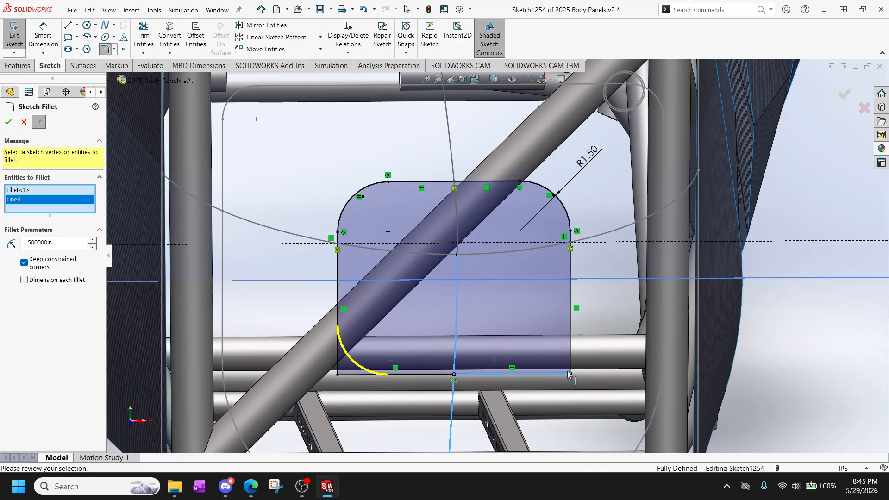
click(571, 366)
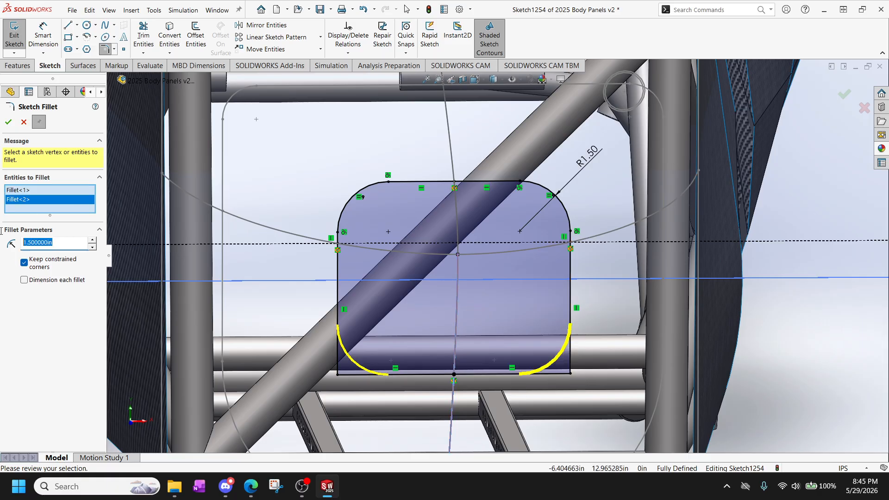
text(3)
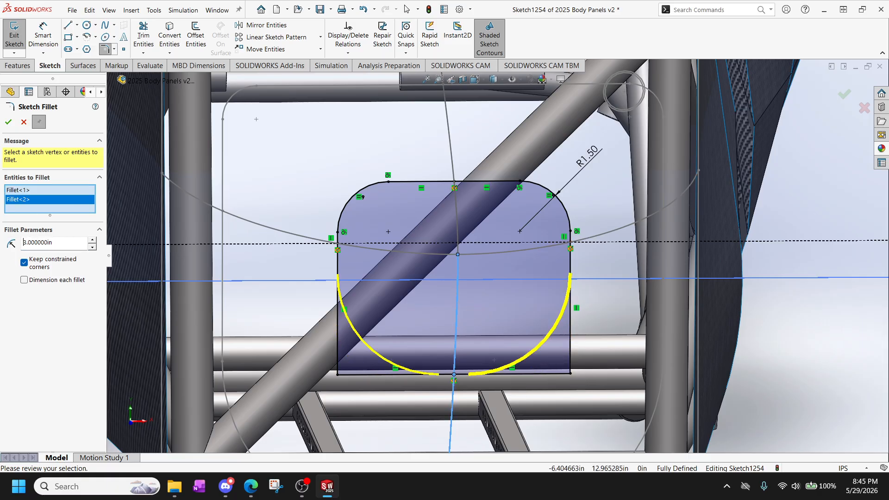
click(8, 122)
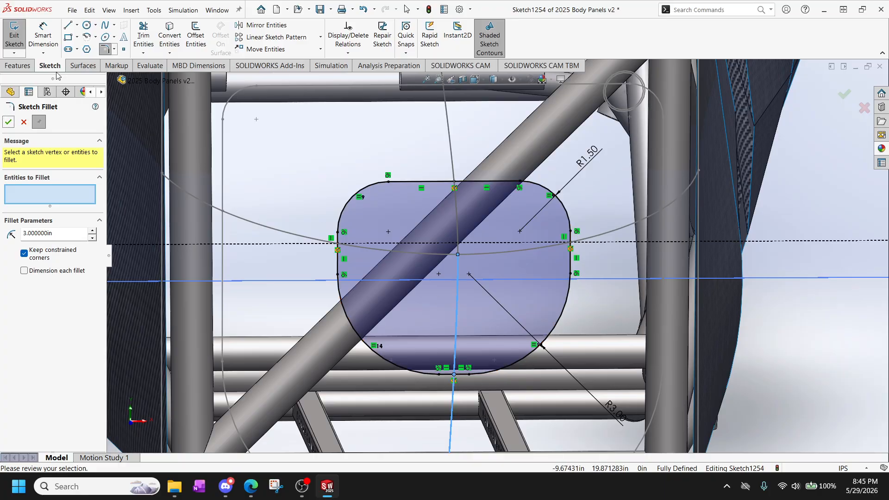
key(Escape)
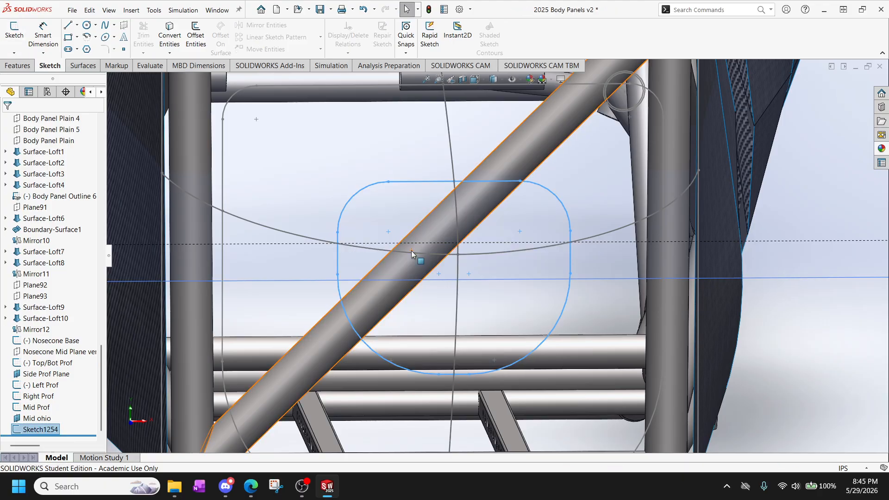
Rename the finished section sketch on the Mid ohio plane as Ohio Prof.
scroll(443, 281, up, 2)
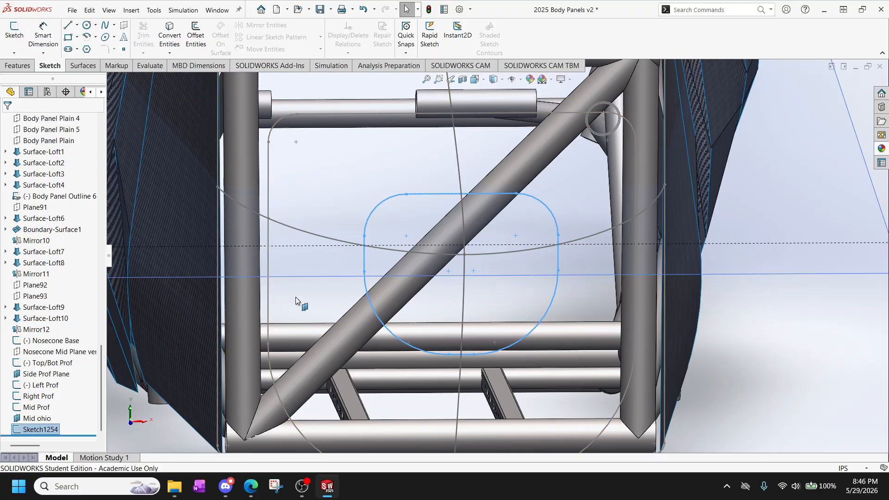
scroll(297, 302, up, 1)
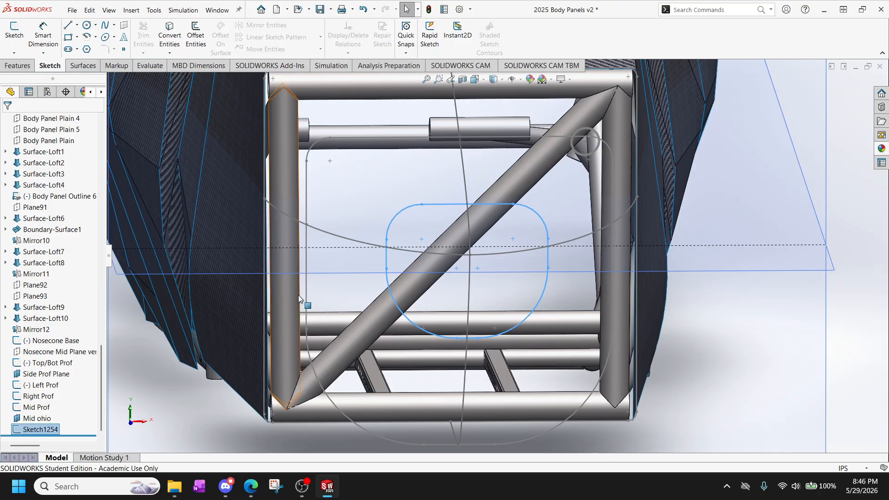
scroll(298, 295, up, 5)
scroll(388, 227, down, 3)
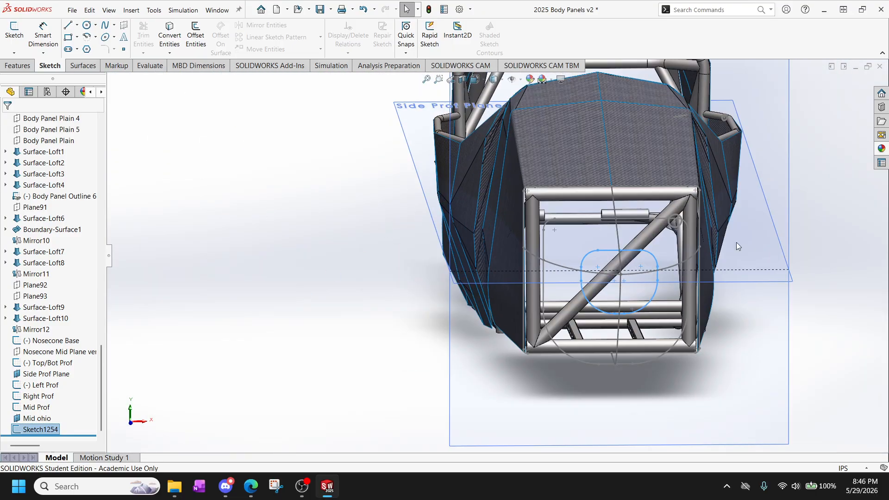
middle_drag(732, 243, 433, 303)
scroll(429, 307, up, 4)
scroll(415, 266, down, 2)
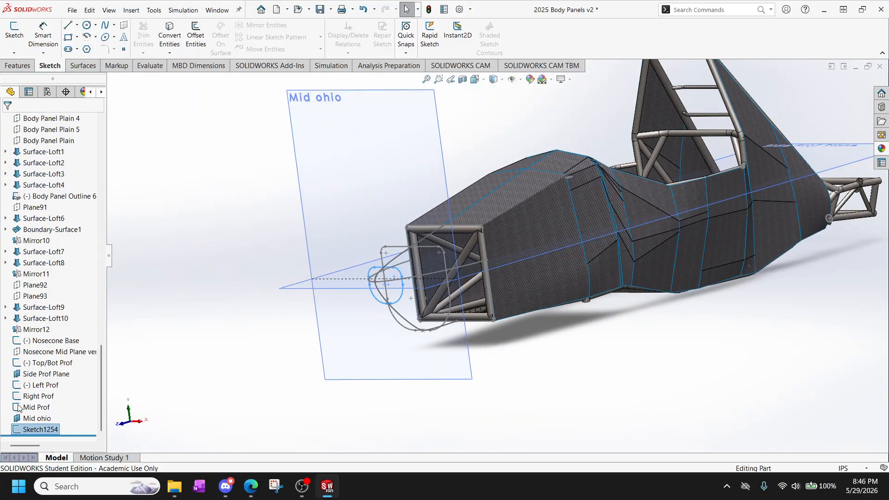
click(54, 432)
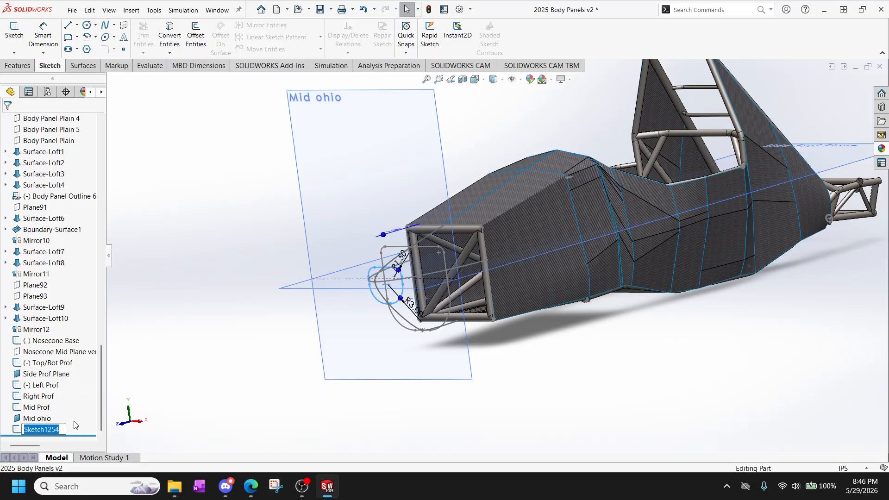
text(Ohio Prof)
key(Return)
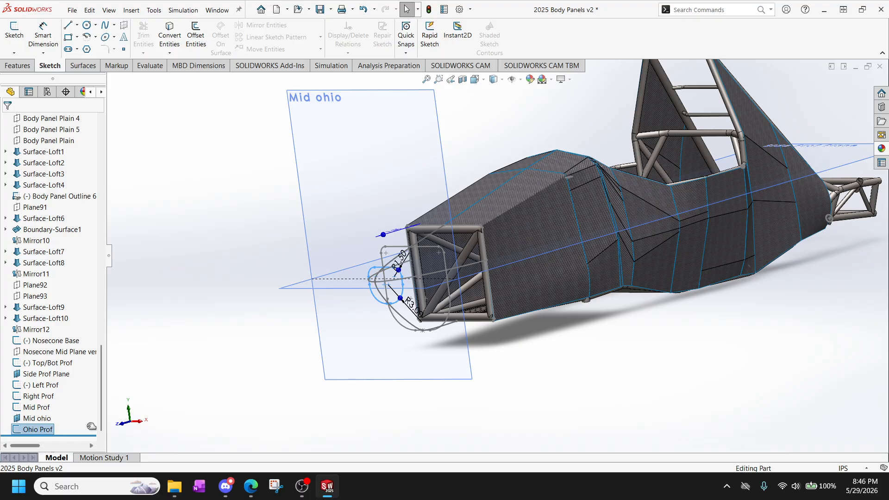
Create a reference plane parallel to the Mid ohio plane and coincident with the foremost point of the Top/Bot Prof spline.
scroll(389, 272, down, 5)
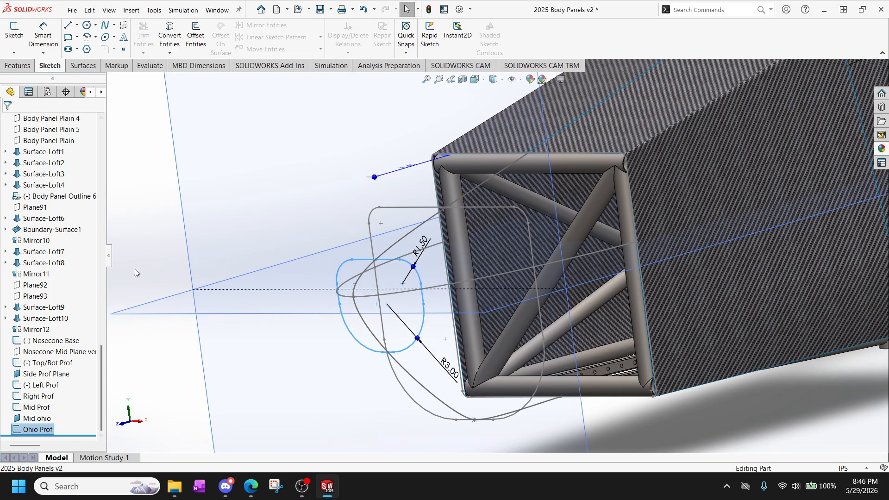
click(181, 200)
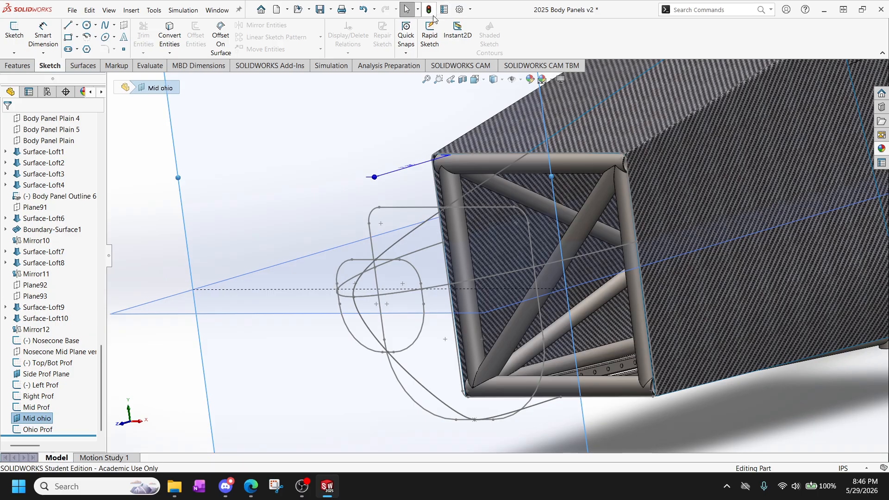
click(23, 66)
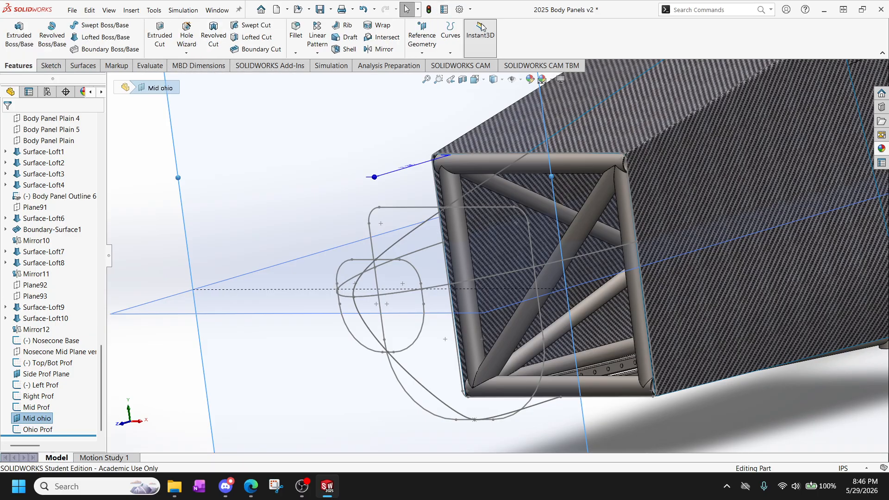
click(422, 40)
click(433, 63)
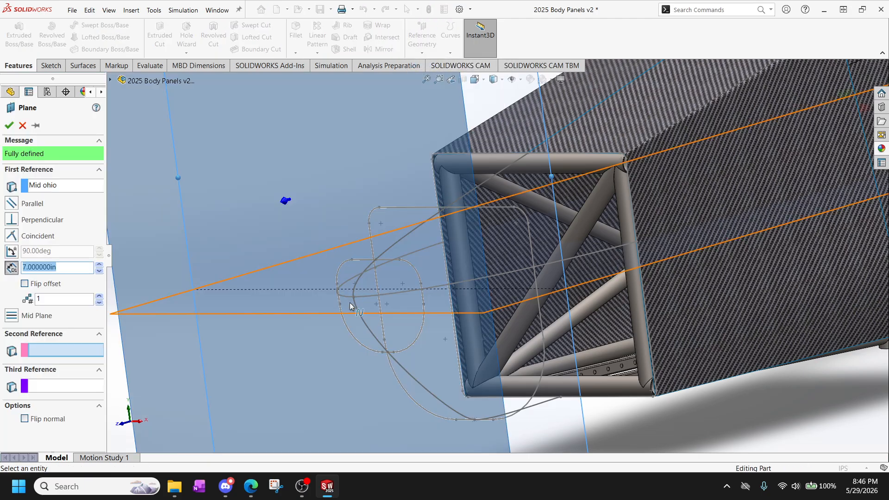
click(353, 297)
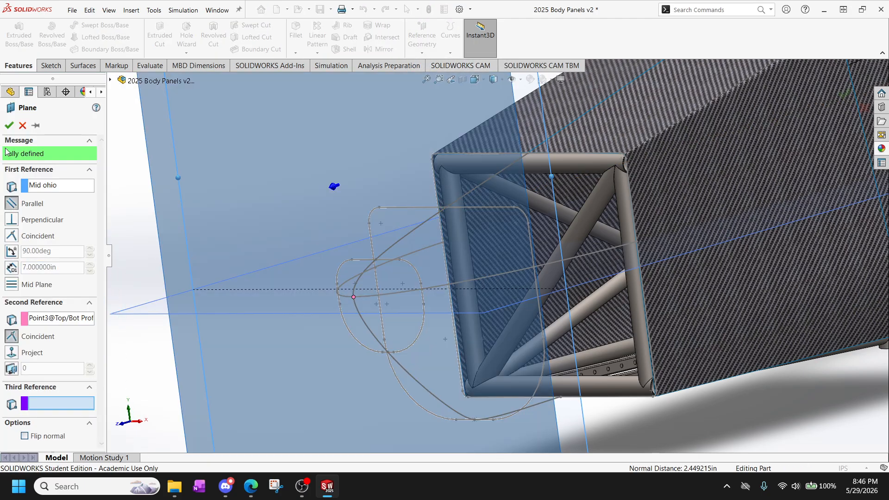
click(8, 129)
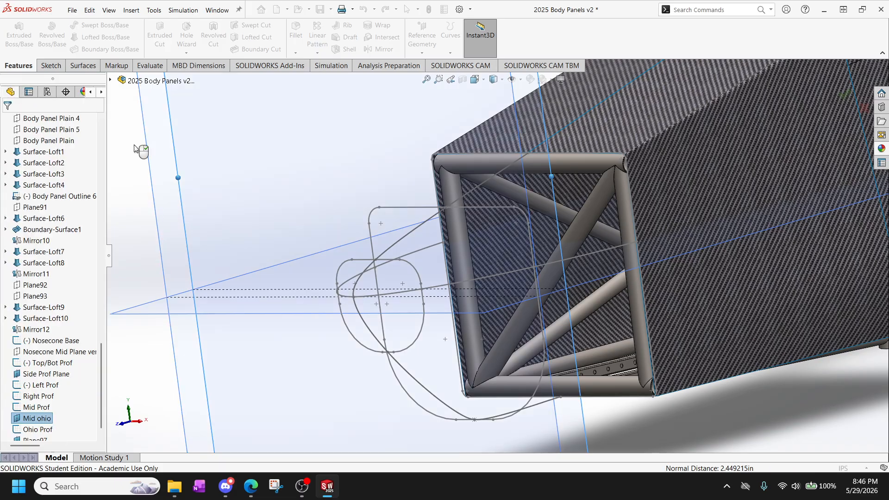
Hide the Side Prof Plane and the Mid ohio plane.
click(50, 67)
scroll(203, 190, up, 3)
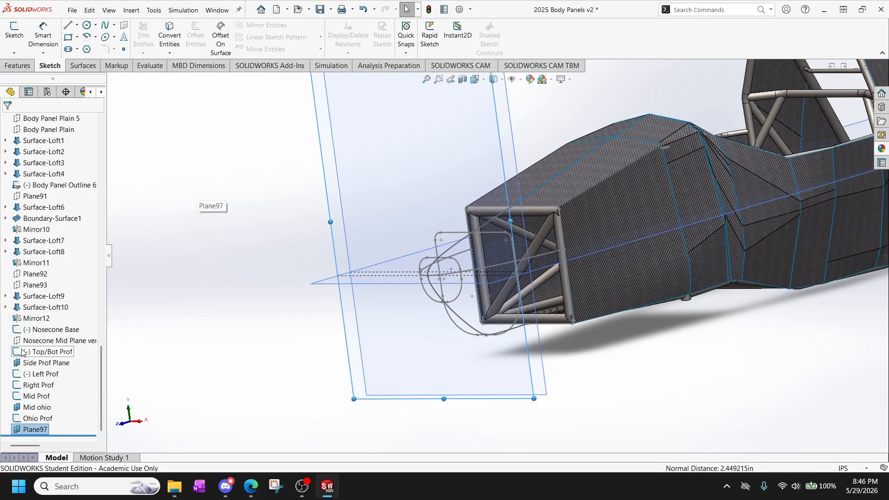
right_click(47, 363)
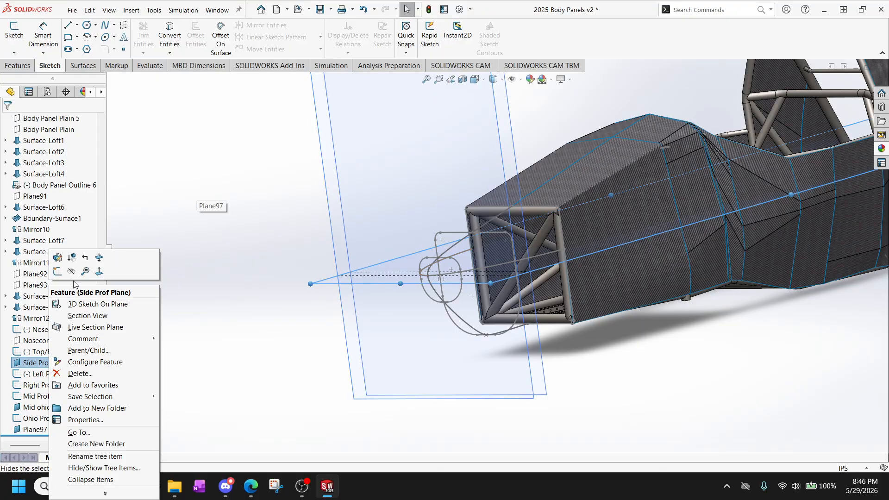
click(70, 273)
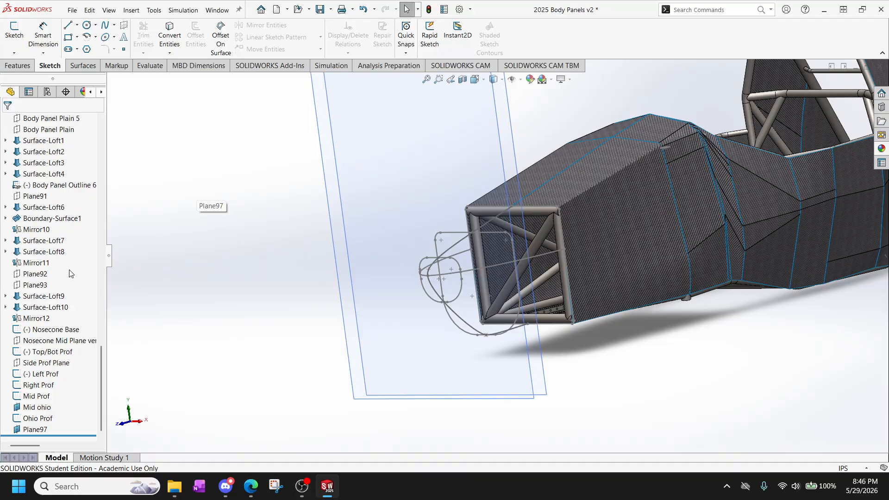
scroll(248, 293, up, 4)
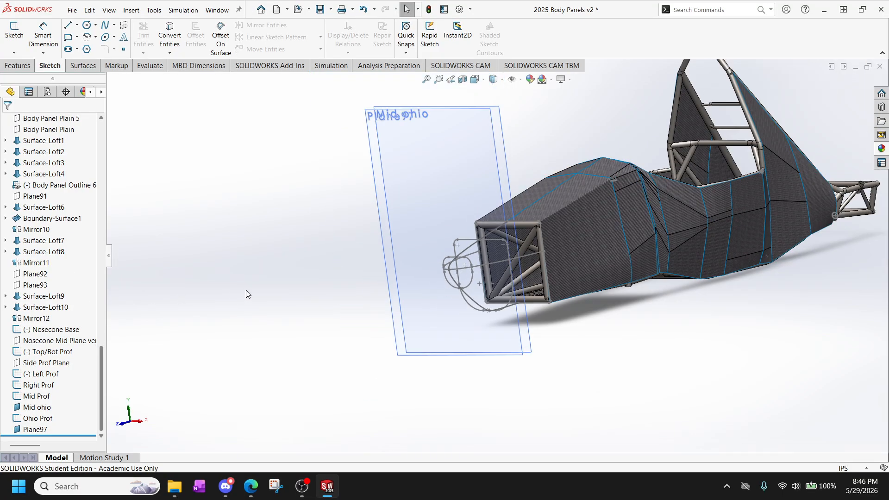
scroll(231, 333, down, 3)
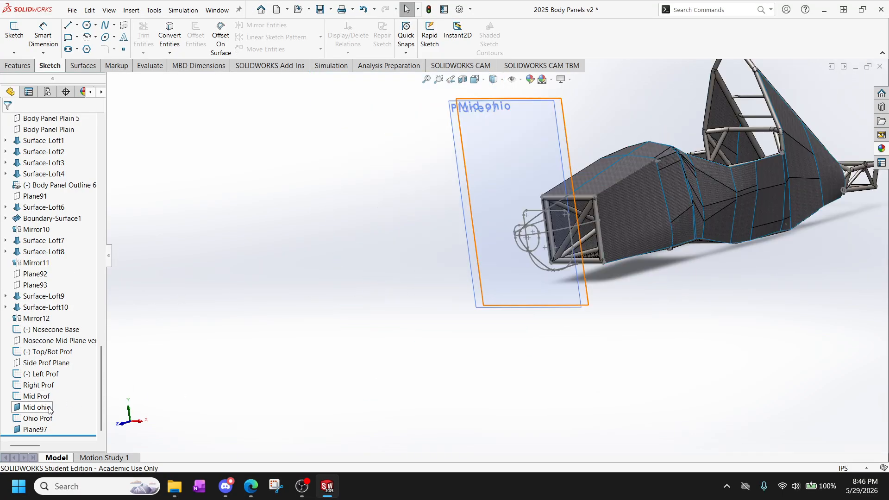
right_click(49, 408)
click(73, 271)
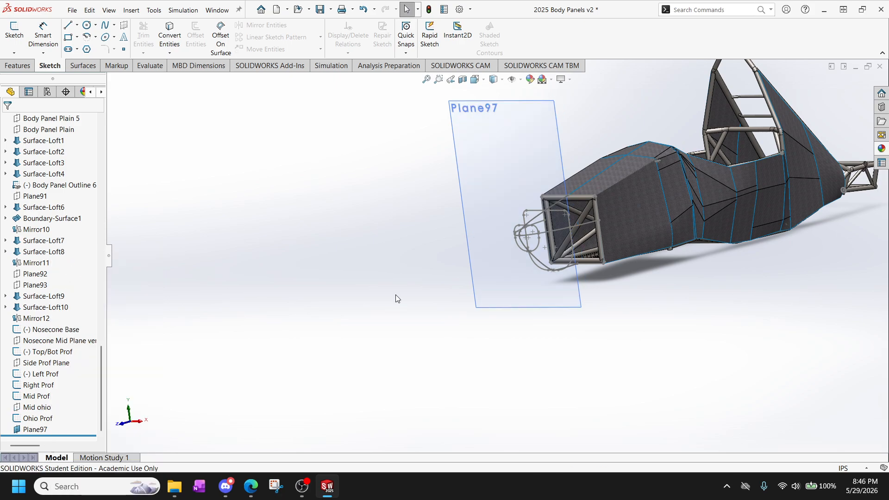
Rename the new plane at the nose tip as Front cone.
scroll(559, 250, down, 5)
click(43, 430)
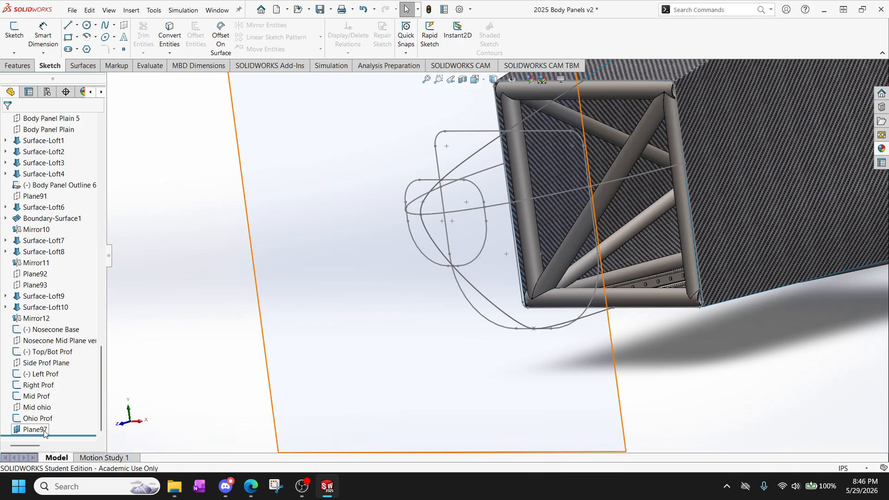
click(43, 431)
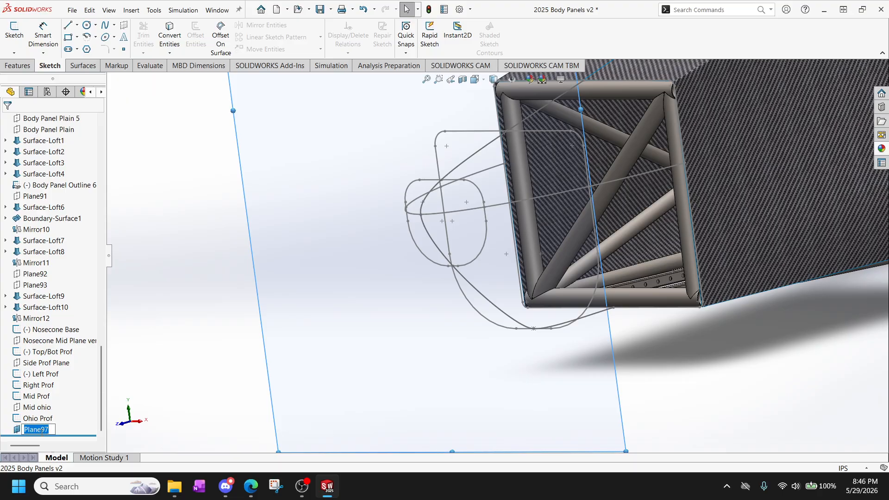
text(Front cone)
click(213, 391)
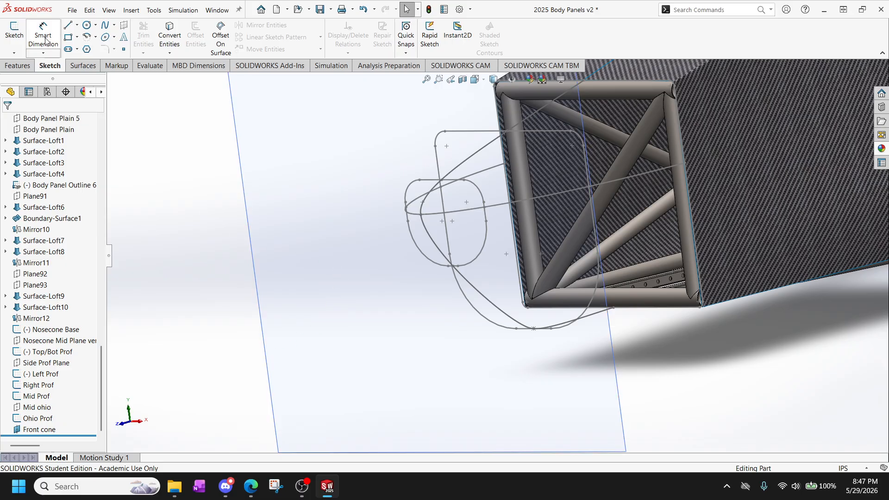
Open a new sketch on the Front cone plane.
click(124, 50)
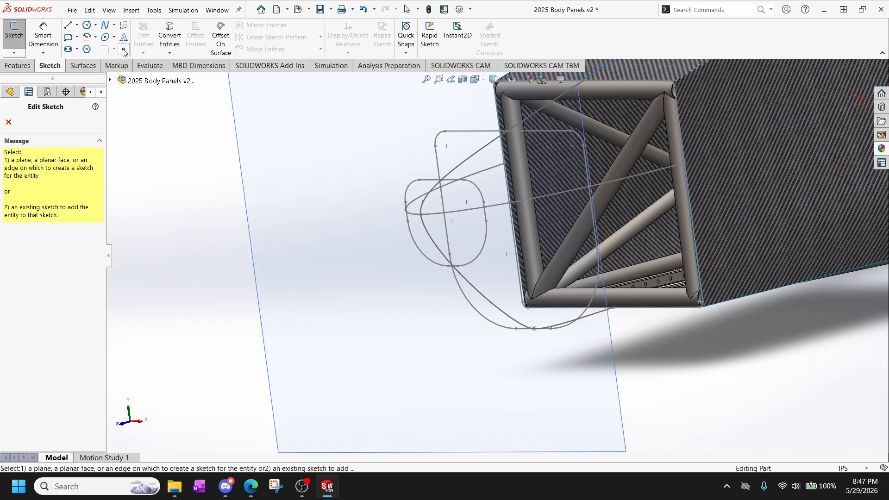
click(8, 126)
click(346, 183)
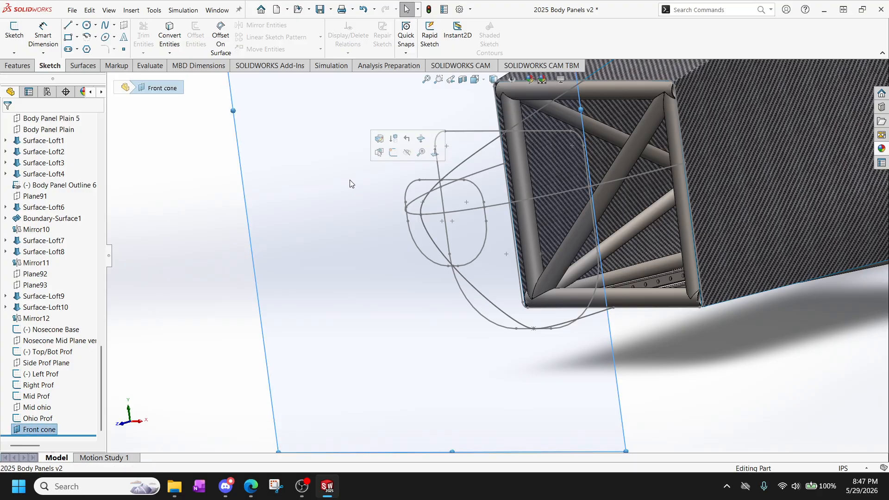
click(15, 44)
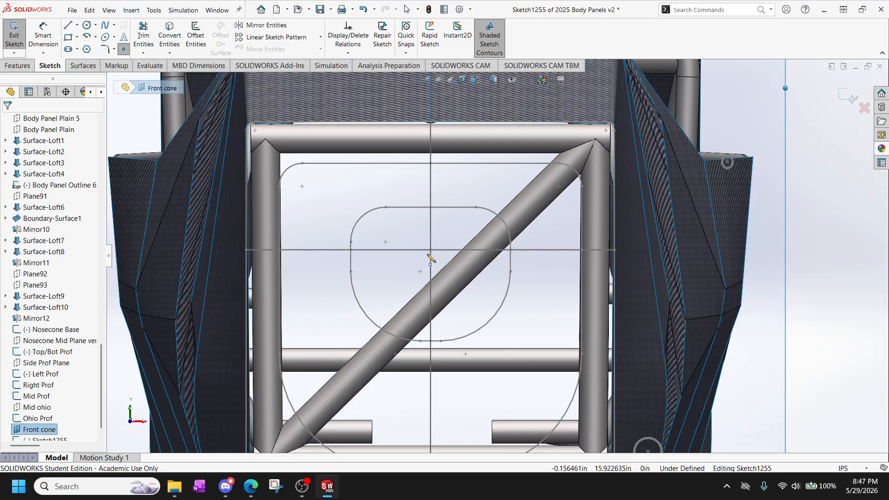
Place a sketch point coincident with the foremost point of the Top/Bot Prof spline at the nose tip.
click(431, 250)
scroll(440, 260, up, 1)
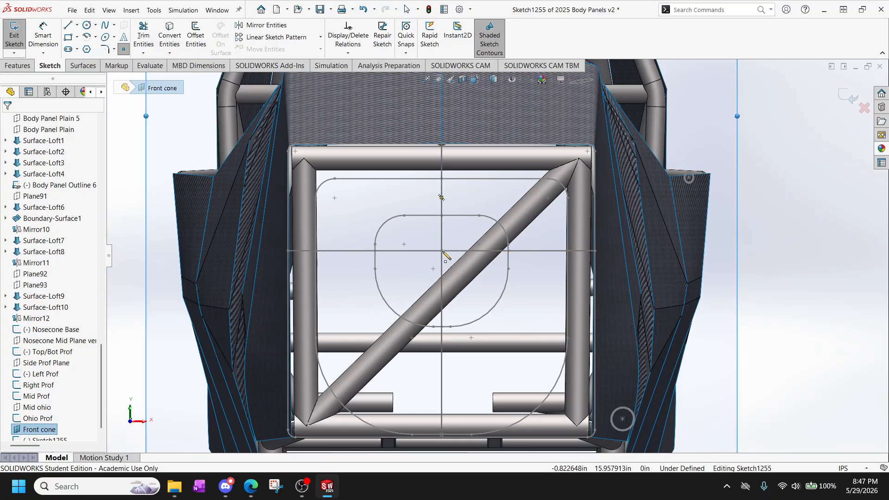
scroll(431, 253, down, 5)
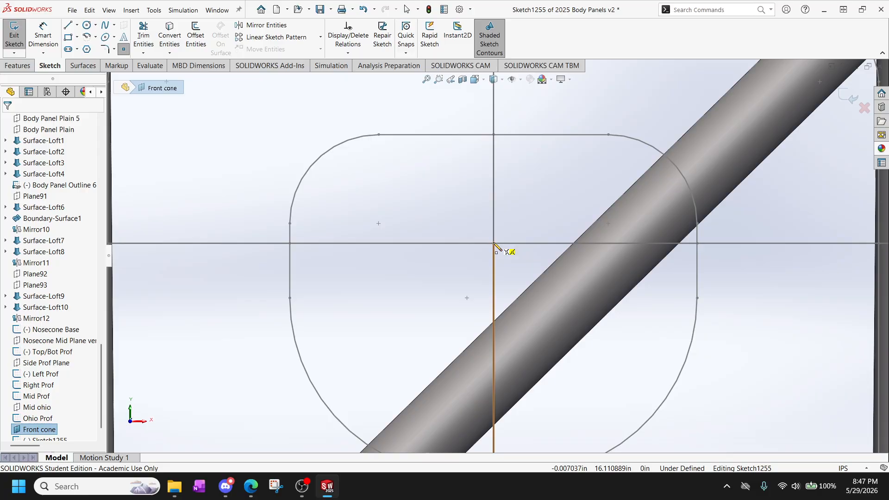
scroll(511, 268, up, 5)
middle_drag(492, 268, 431, 264)
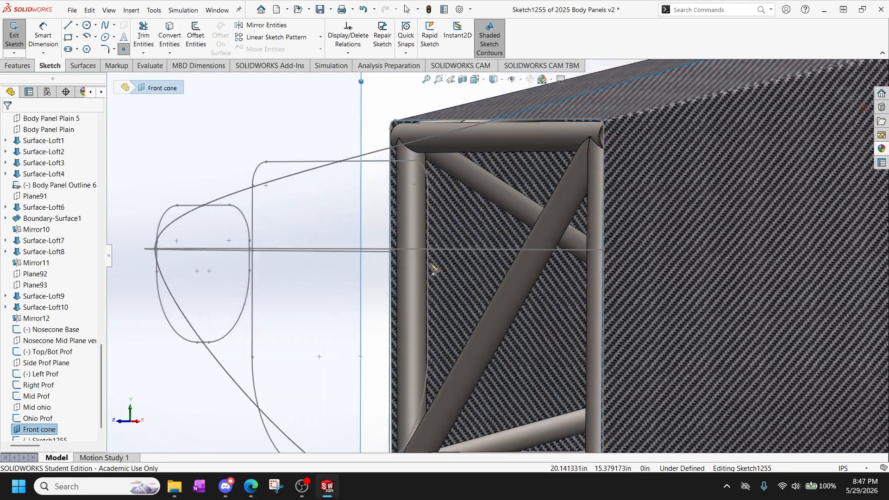
middle_drag(150, 232, 139, 234)
scroll(153, 243, up, 5)
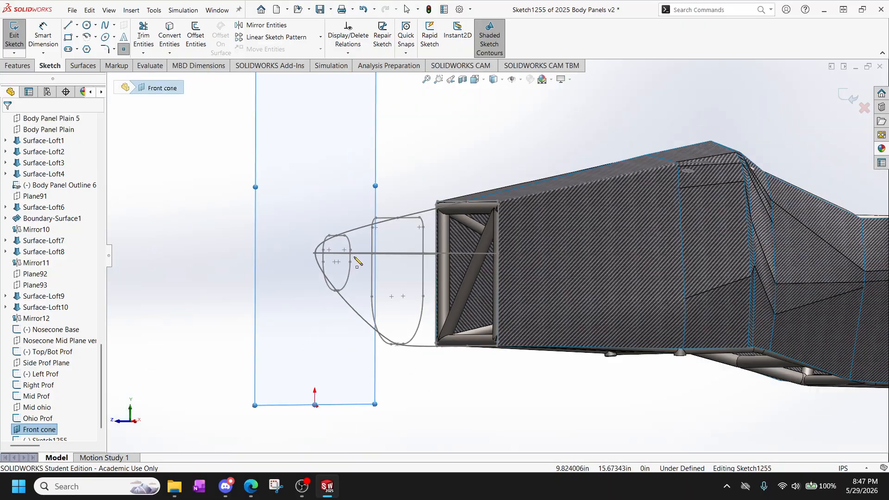
scroll(353, 256, down, 4)
scroll(323, 262, down, 4)
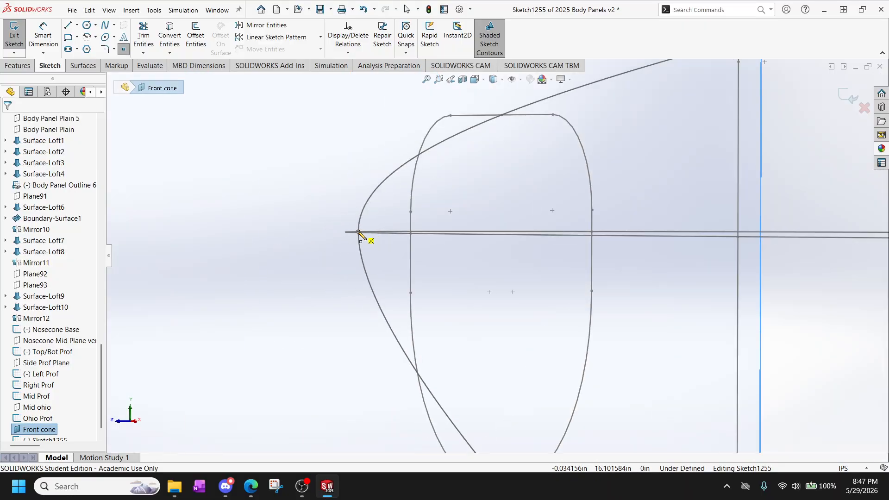
click(359, 233)
scroll(362, 250, up, 3)
middle_drag(444, 260, 455, 280)
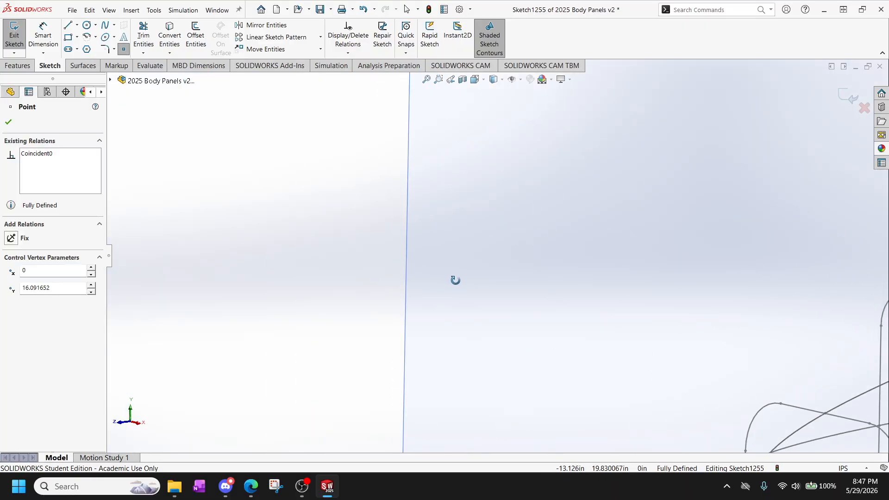
Finish the tip point sketch on the Front cone plane and rename it as Font Pointy.
scroll(498, 317, up, 6)
scroll(530, 346, up, 2)
mouse_move(568, 361)
middle_down()
mouse_move(773, 324)
mouse_move(708, 289)
mouse_move(661, 185)
mouse_move(533, 192)
middle_up()
scroll(513, 162, down, 3)
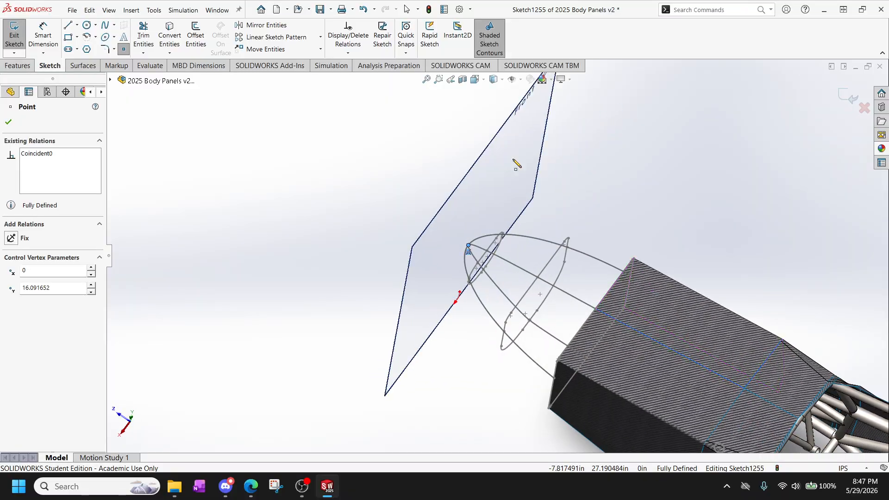
click(6, 121)
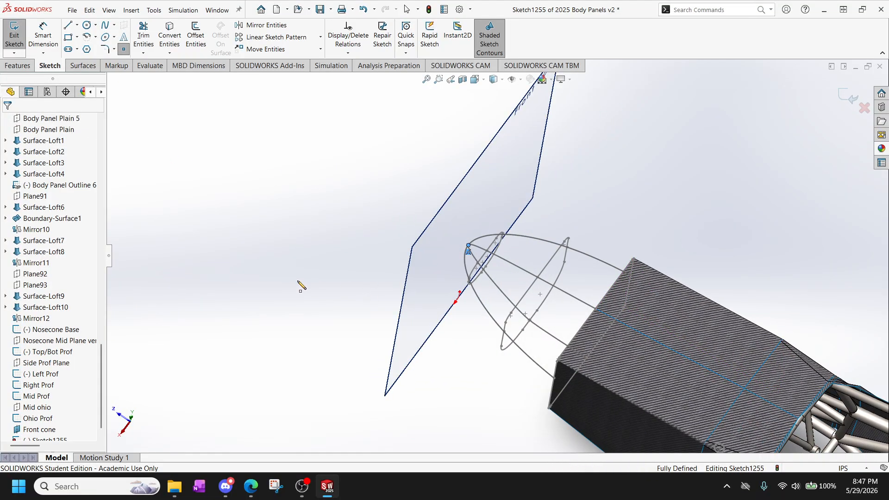
mouse_move(298, 281)
middle_down()
mouse_move(407, 324)
mouse_move(353, 330)
middle_up()
scroll(355, 329, up, 2)
scroll(539, 410, down, 5)
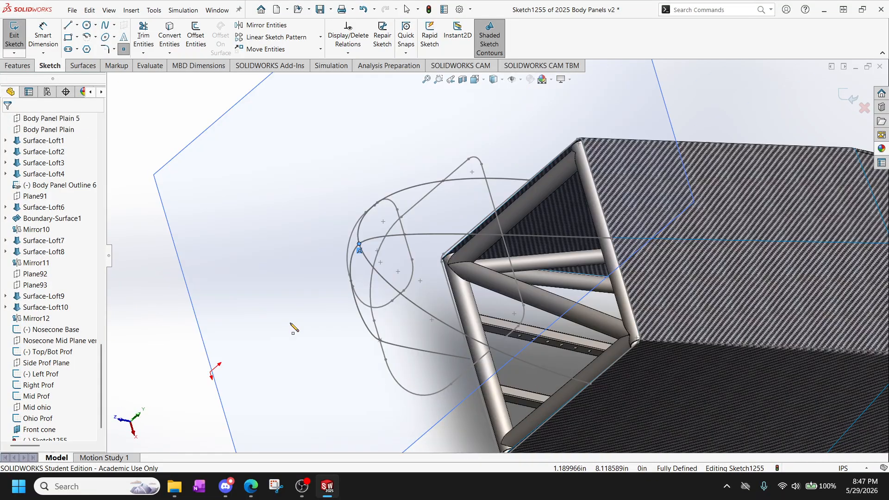
scroll(52, 369, down, 1)
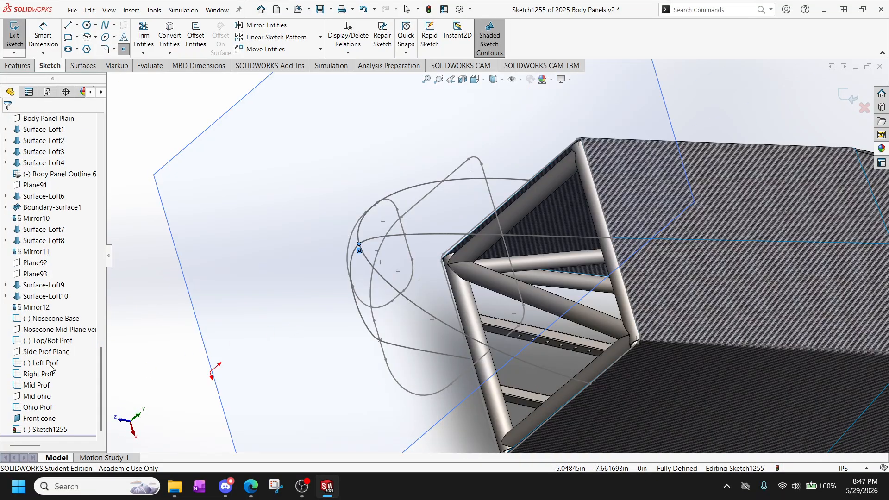
click(17, 54)
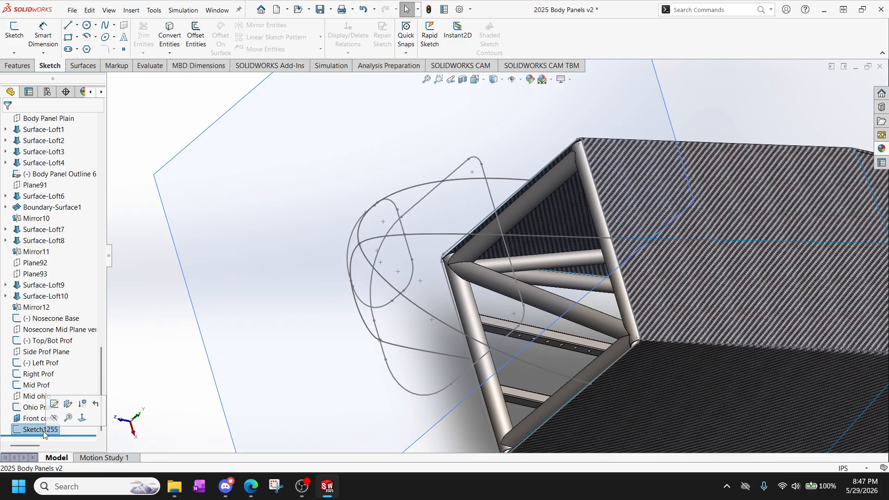
click(48, 430)
text(Font Pointy)
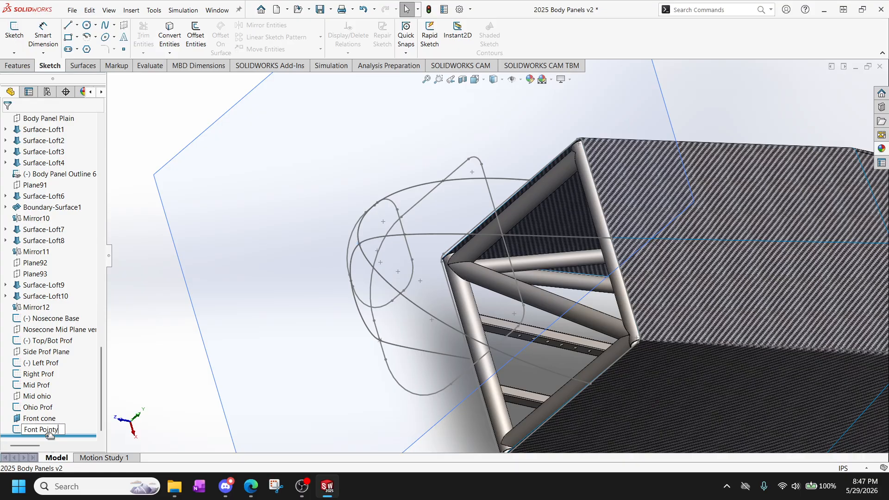
key(Return)
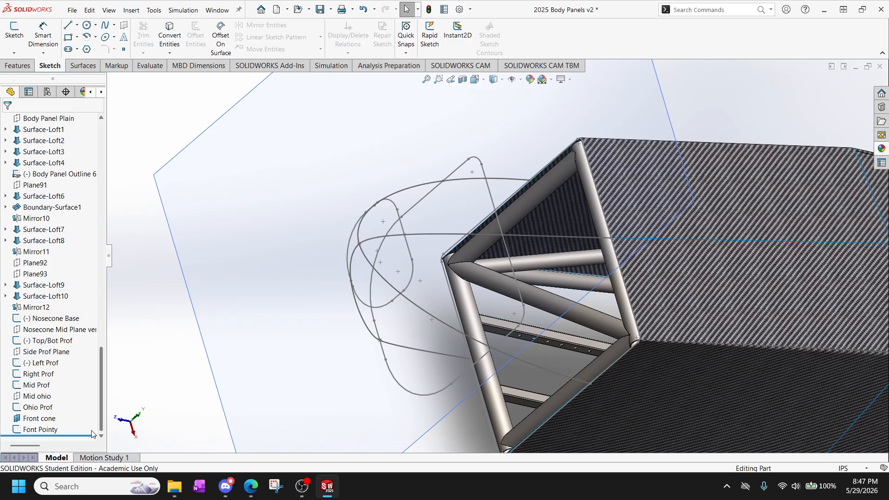
Start a lofted surface with Nosecone Base, Mid Prof, Ohio Prof and Font Pointy as profiles, in that order.
mouse_move(450, 350)
middle_down()
mouse_move(435, 347)
mouse_move(466, 324)
mouse_move(462, 157)
mouse_move(500, 100)
mouse_move(408, 187)
mouse_move(349, 196)
mouse_move(329, 228)
mouse_move(248, 241)
mouse_move(196, 300)
mouse_move(414, 412)
mouse_move(347, 298)
mouse_move(242, 171)
mouse_move(180, 127)
mouse_move(172, 202)
mouse_move(198, 200)
middle_up()
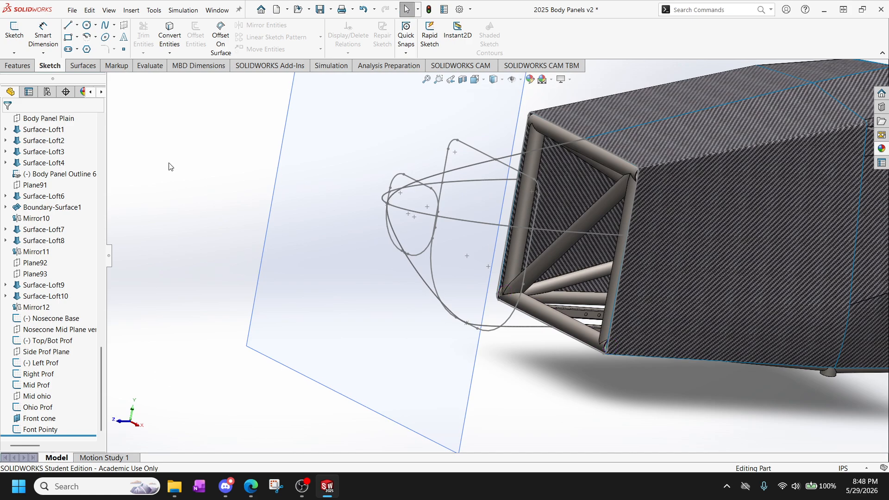
click(78, 66)
click(106, 49)
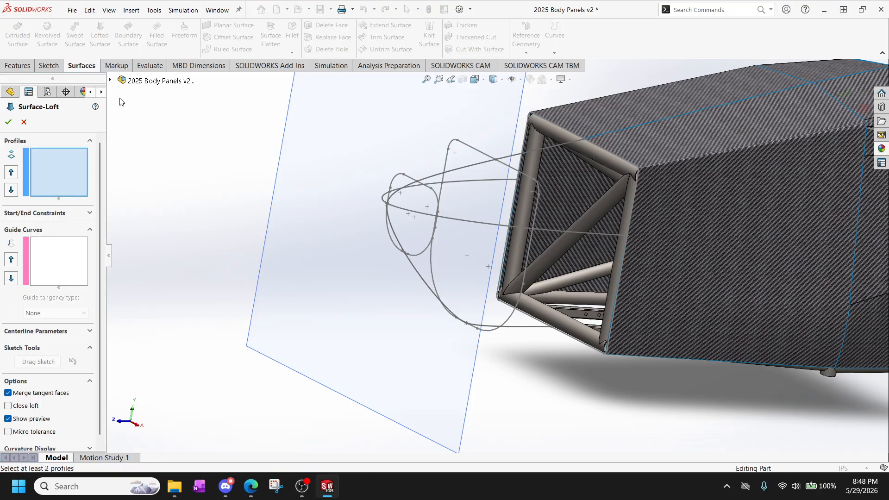
click(112, 82)
scroll(172, 324, down, 15)
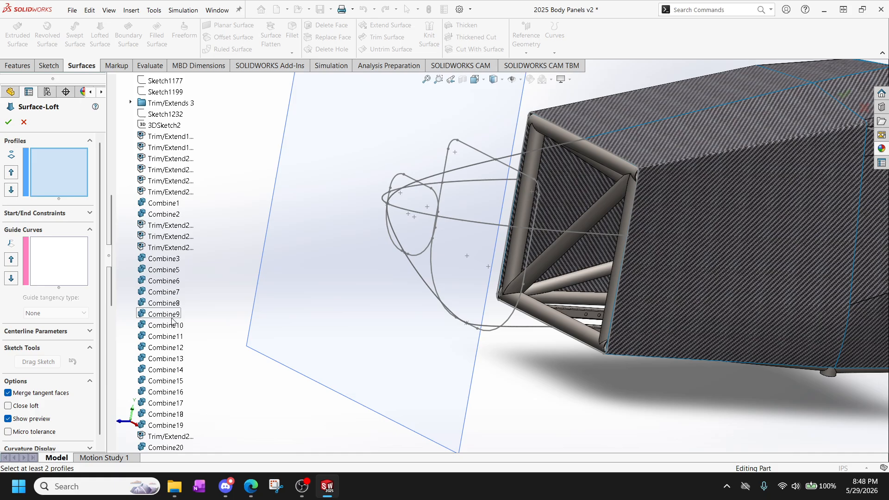
scroll(173, 324, down, 4)
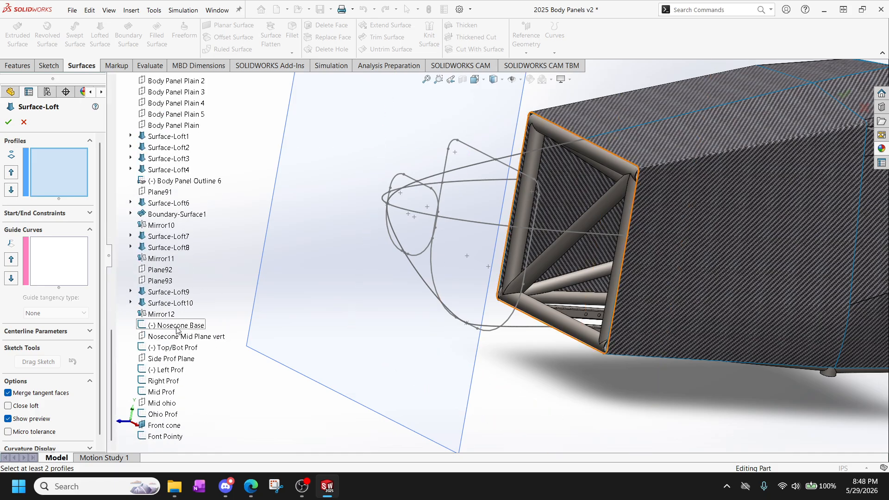
click(175, 326)
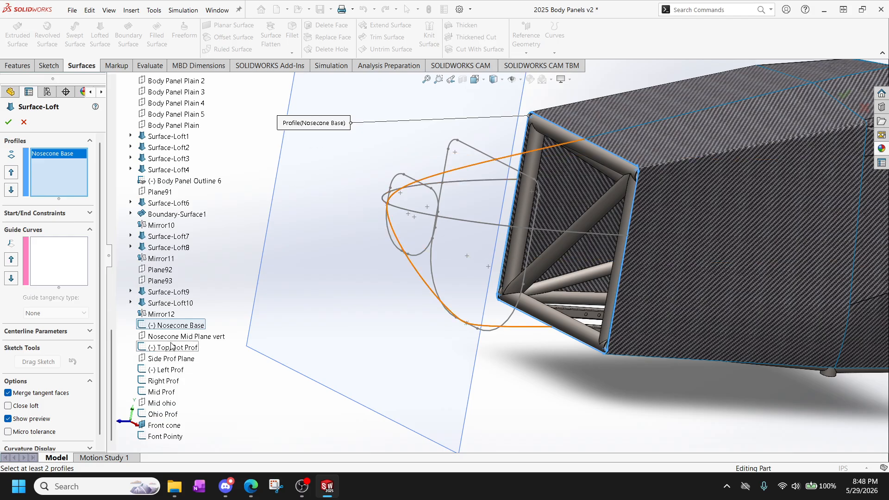
click(166, 391)
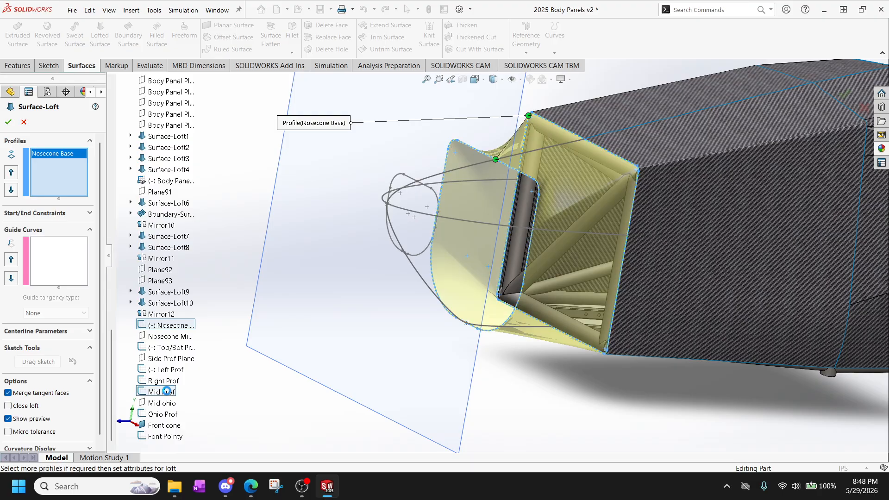
click(166, 416)
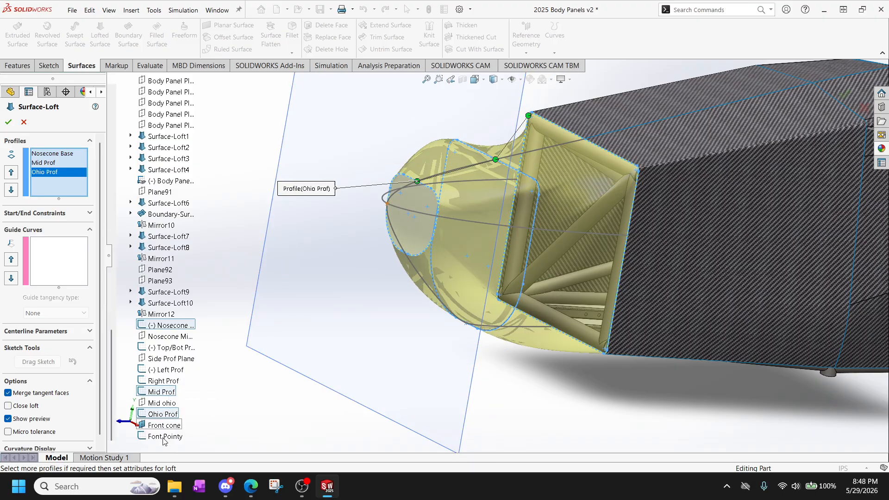
click(170, 437)
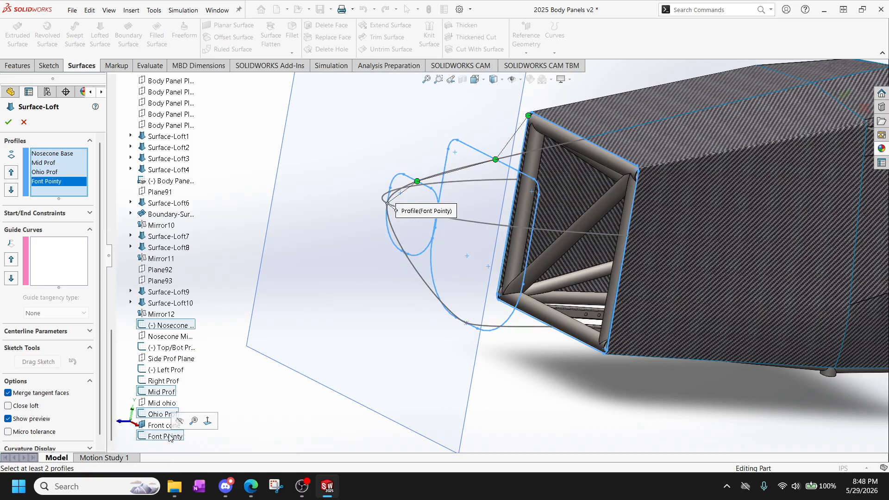
Try to complete the four-profile loft with Left Prof, Right Prof and Top/Bot Prof as guide curves, and discard it.
click(64, 286)
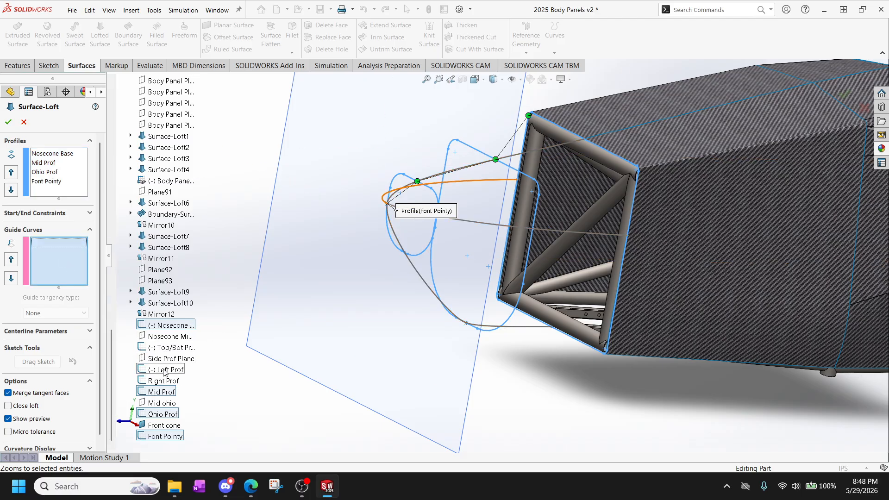
click(165, 371)
click(163, 381)
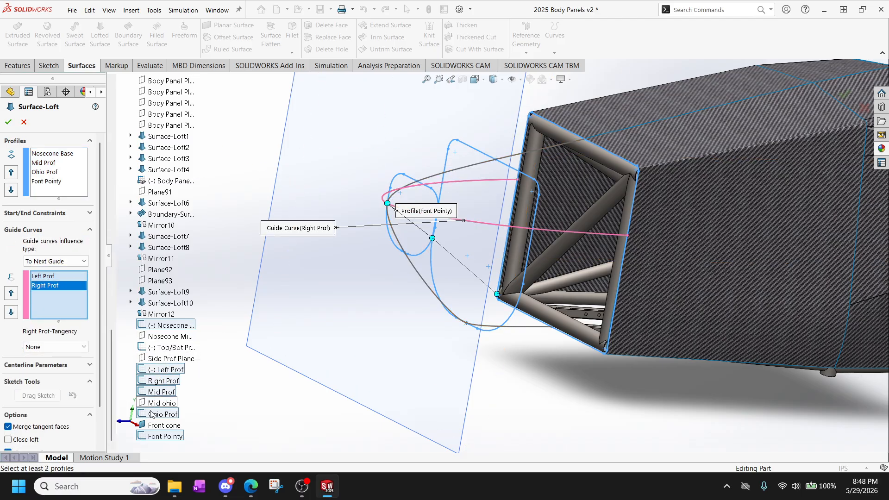
click(172, 348)
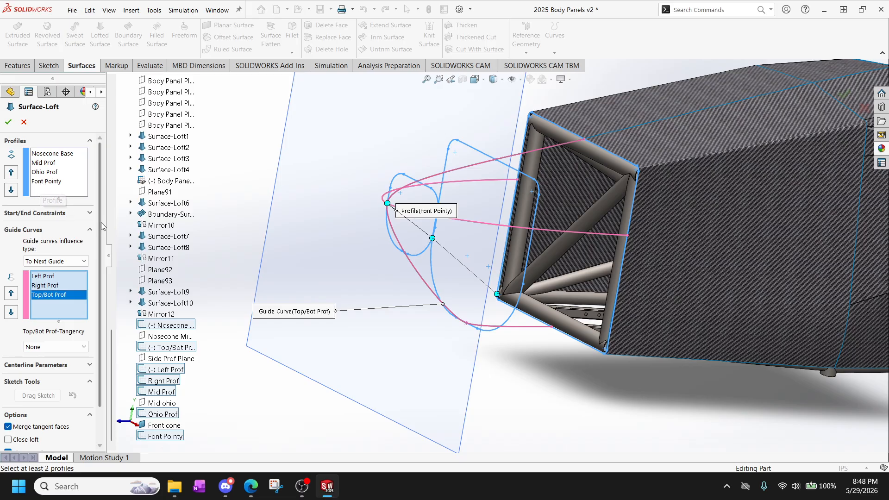
click(8, 122)
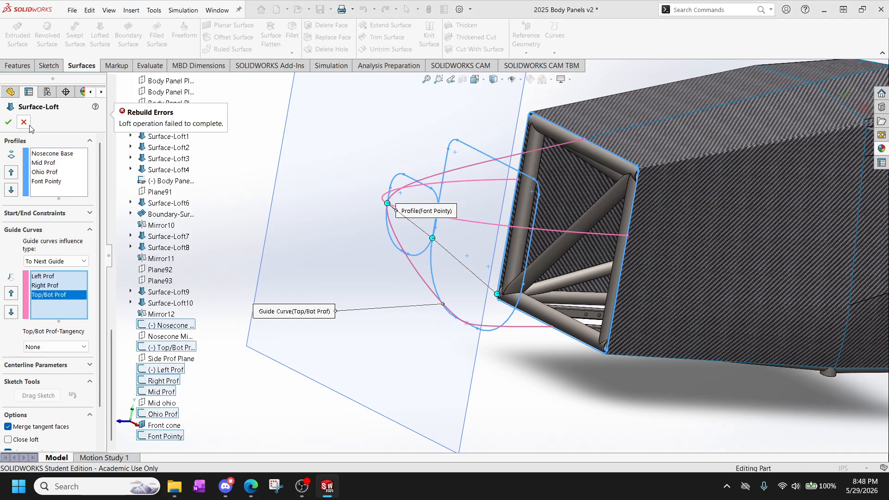
click(25, 123)
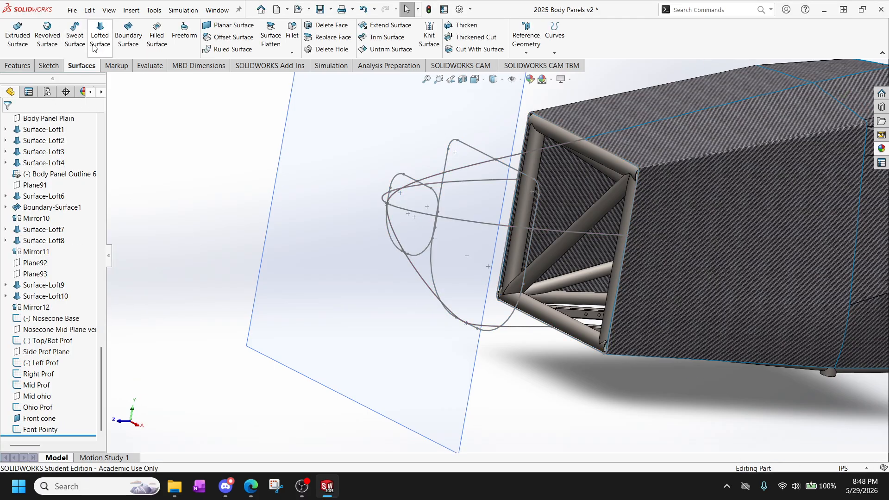
Set up a new lofted surface from Nosecone Base to Mid Prof, guided by Top/Bot Prof, Left Prof and Right Prof.
click(98, 37)
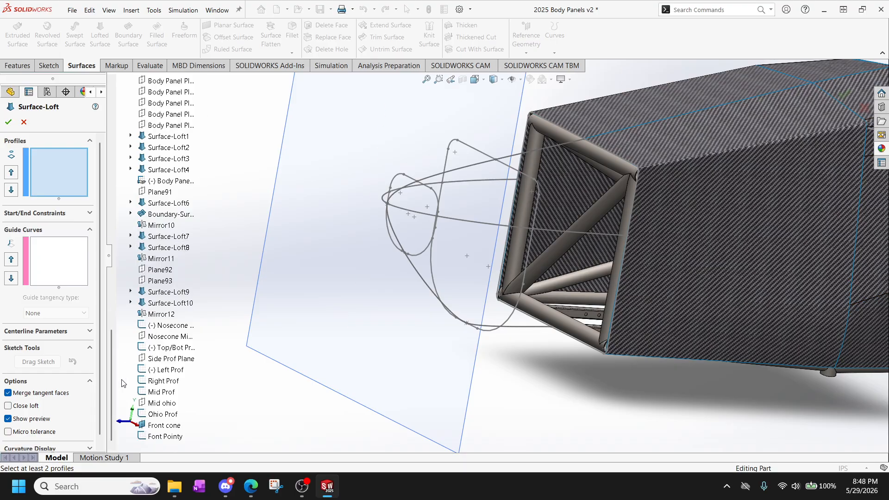
click(170, 326)
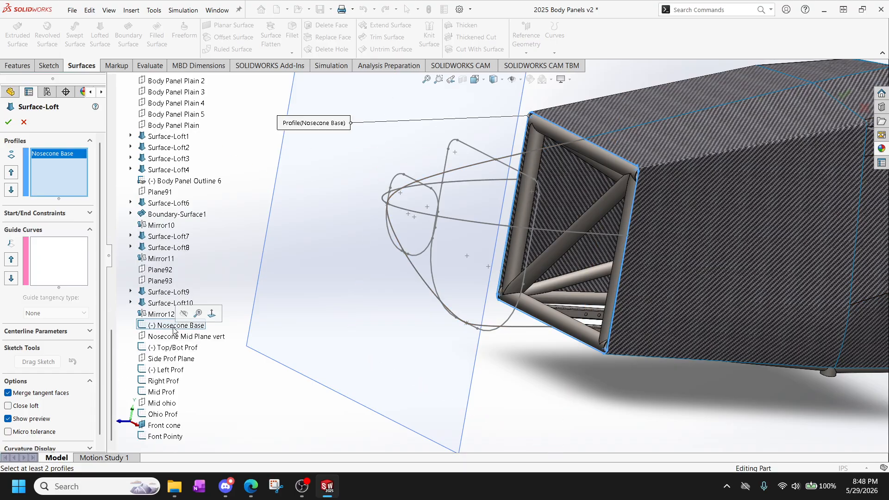
click(169, 394)
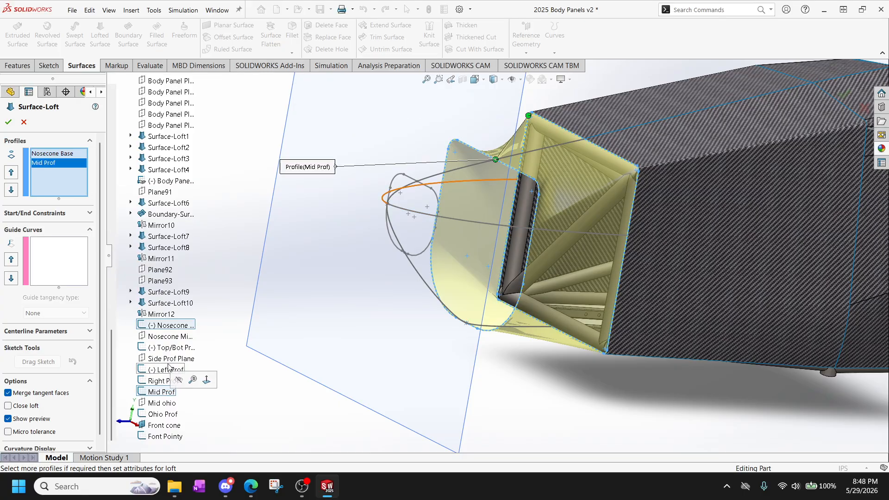
click(86, 271)
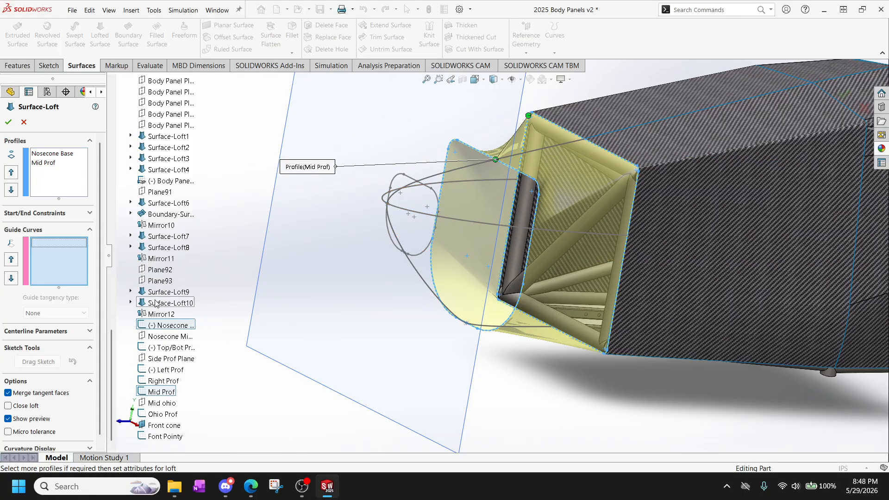
click(173, 347)
click(165, 370)
click(164, 381)
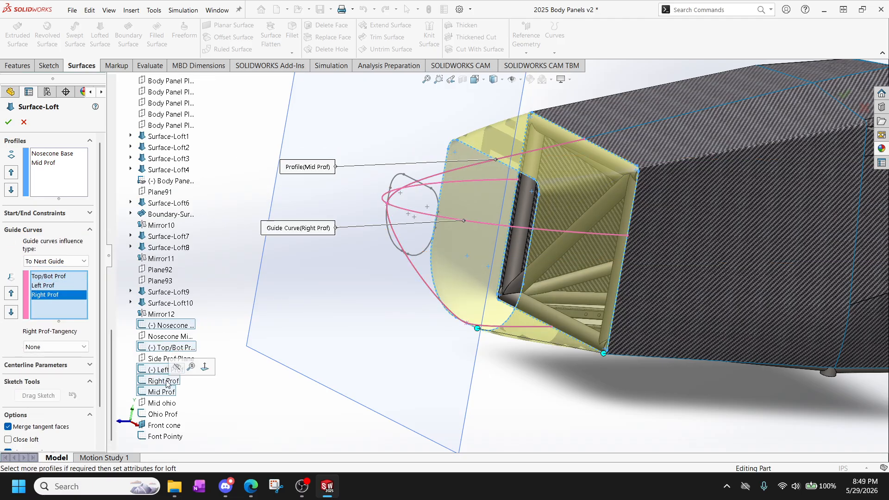
scroll(490, 238, up, 3)
scroll(543, 219, down, 3)
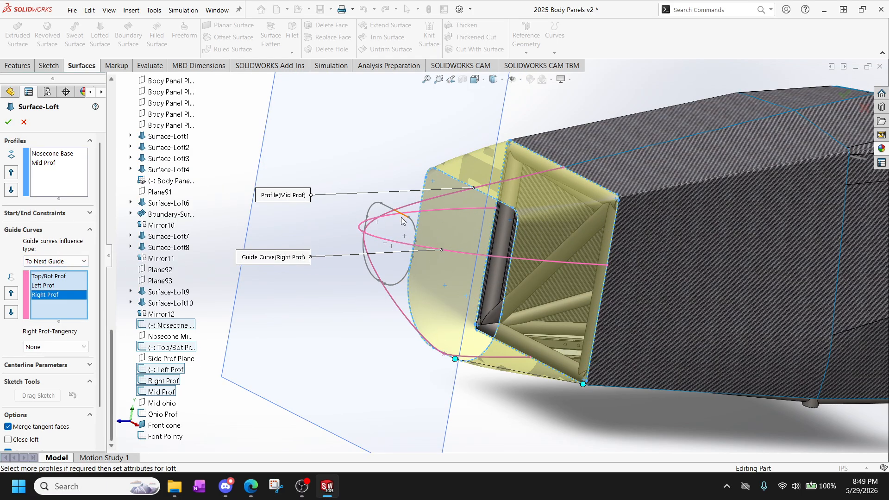
Try Ohio Prof in the loft as a fourth guide curve and as a third profile, removing it each time.
click(167, 416)
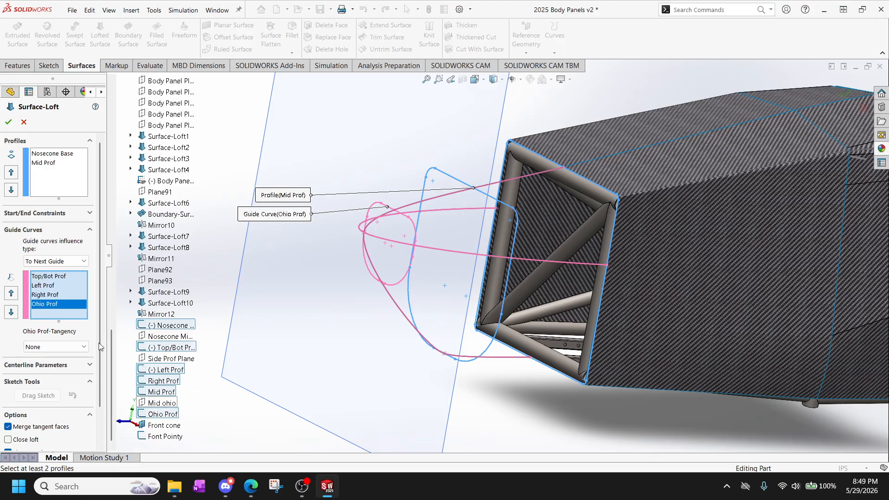
right_click(64, 309)
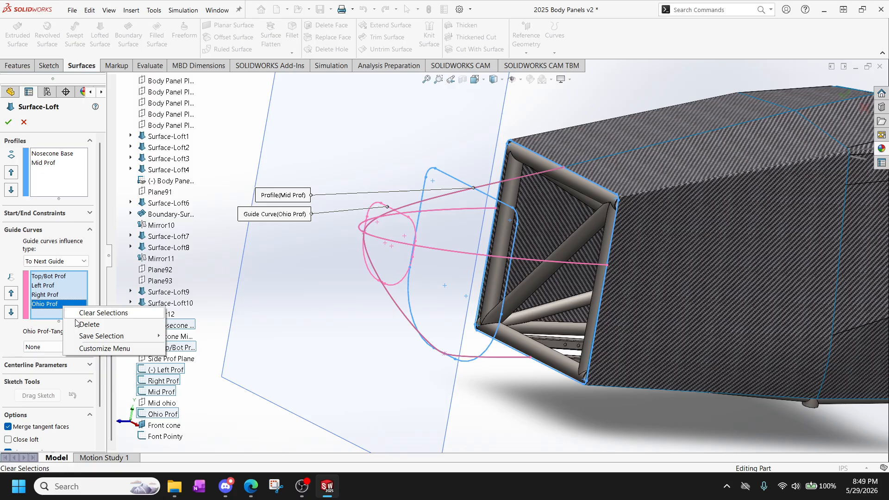
click(86, 323)
click(73, 164)
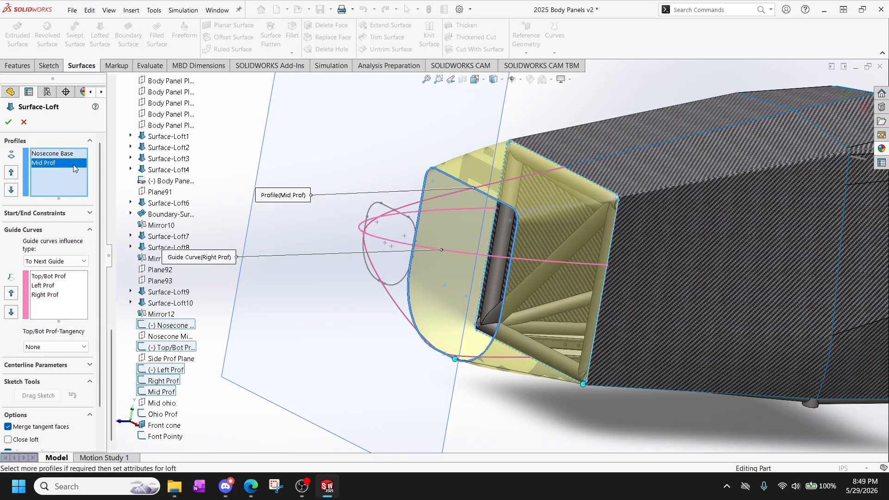
click(165, 415)
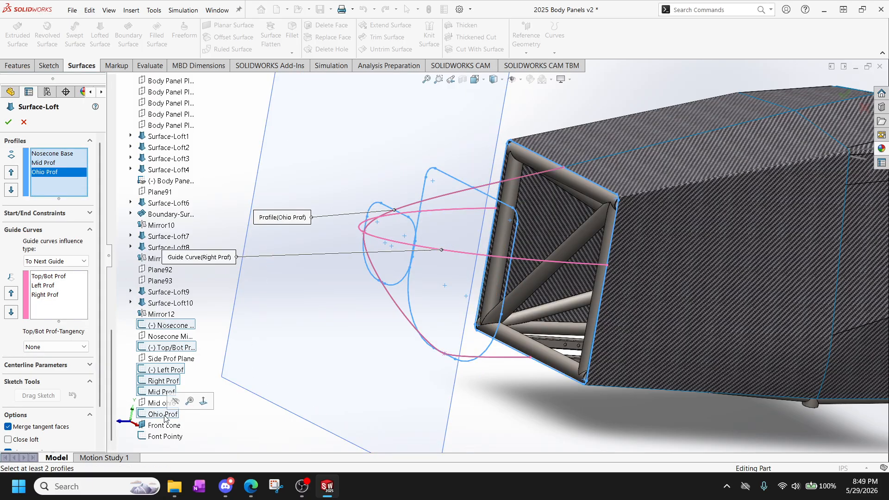
right_click(45, 171)
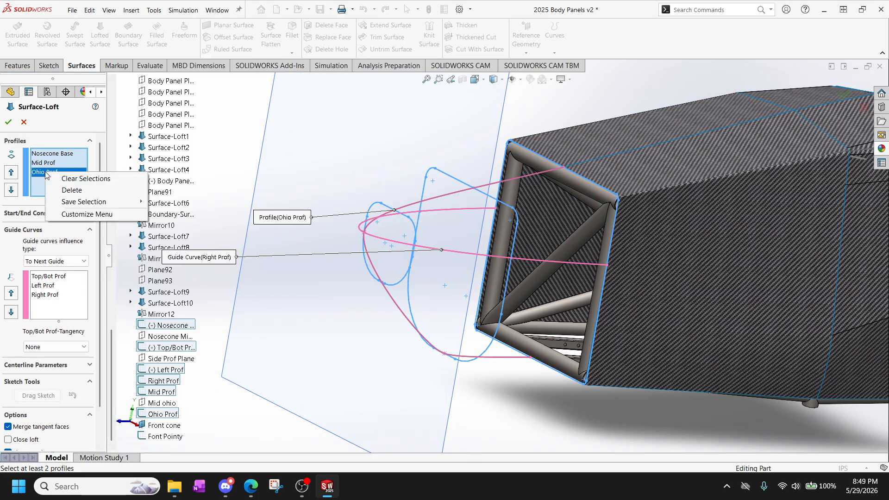
click(71, 190)
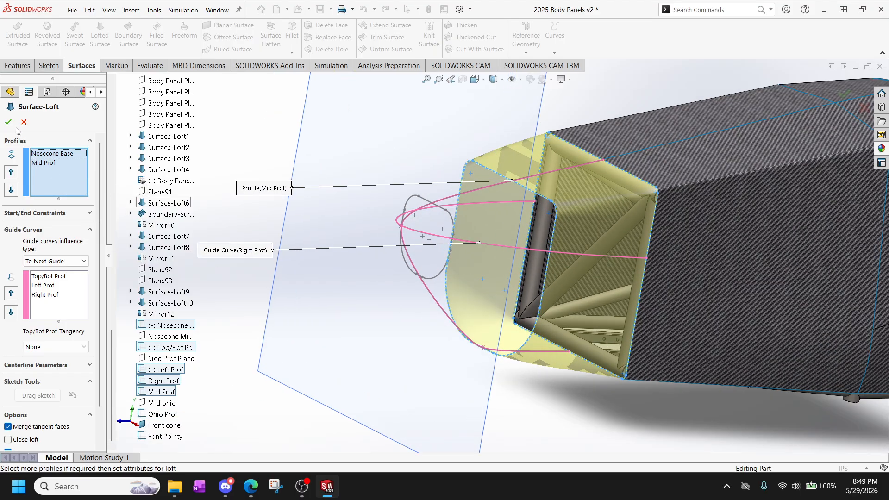
Create the lofted surface between Nosecone Base and Mid Prof with its three guide curves.
click(8, 123)
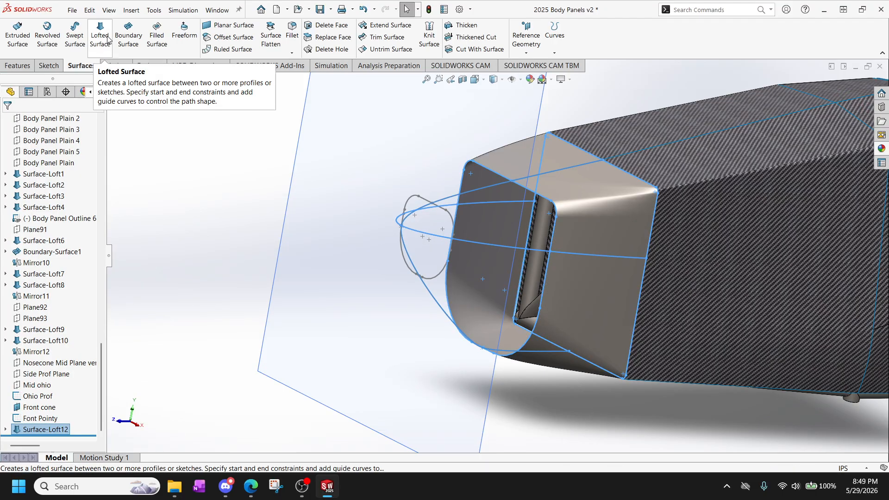
click(98, 37)
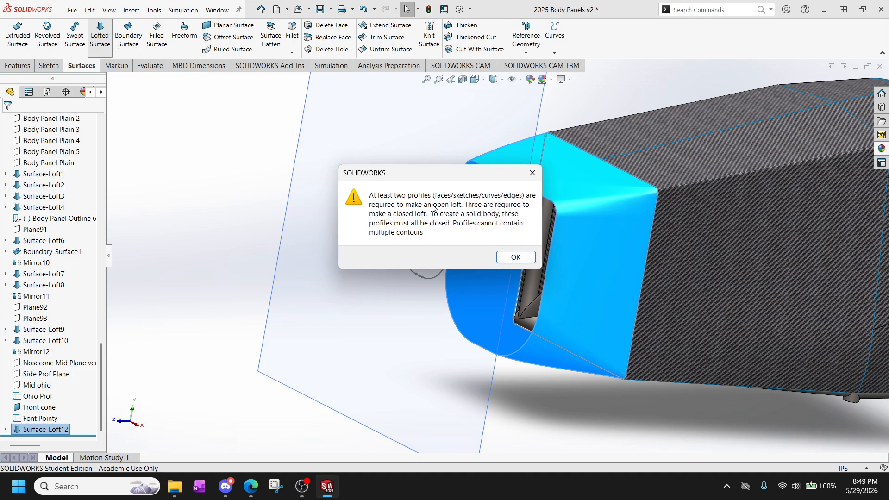
click(533, 172)
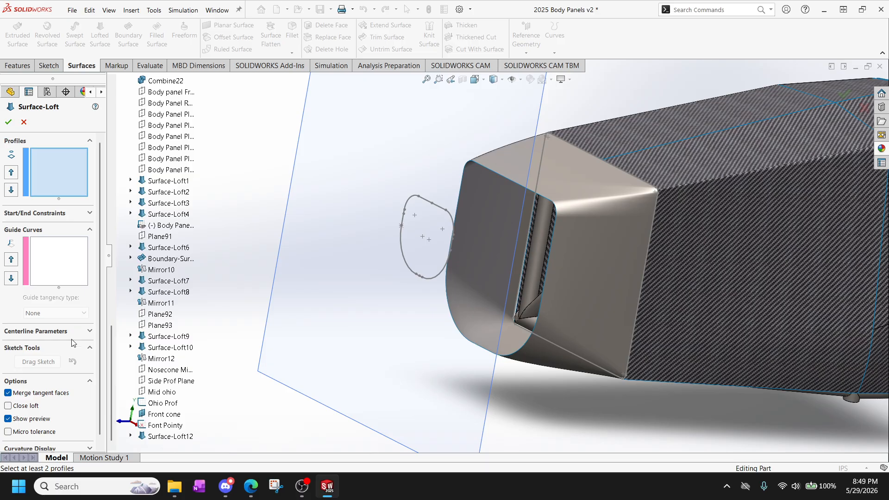
right_click(173, 419)
click(213, 380)
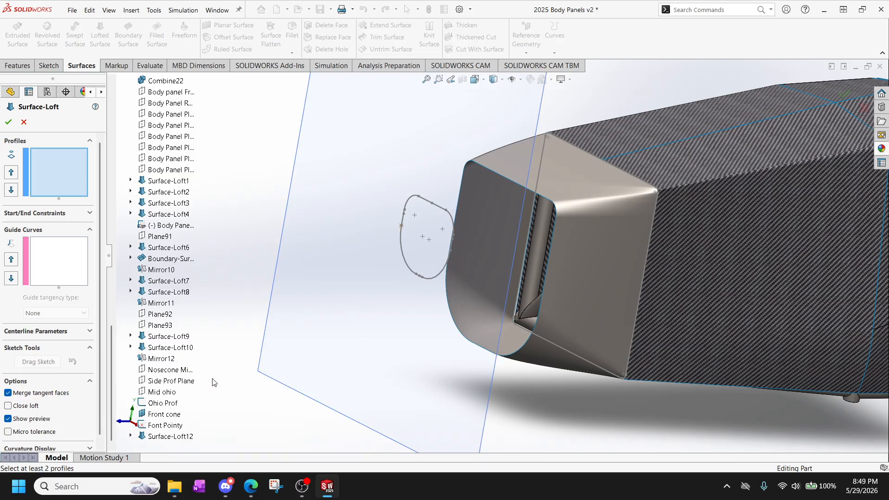
click(24, 122)
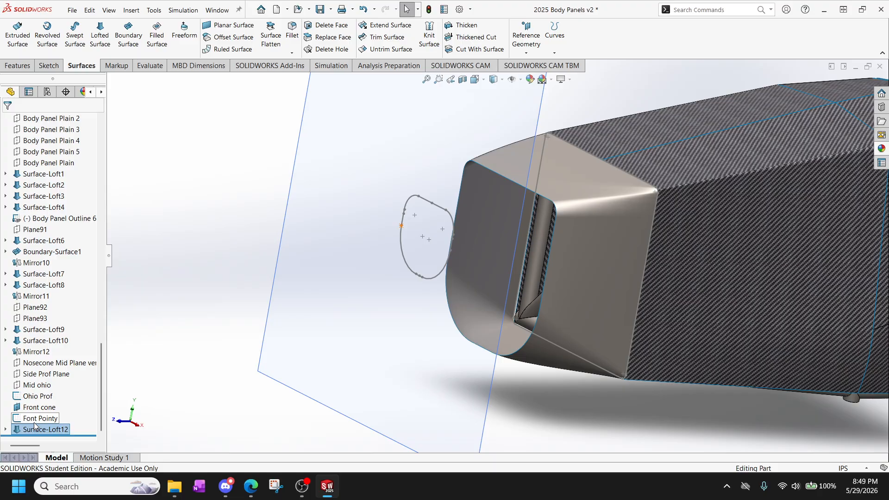
Hide the Front cone plane and show the Top/Bot Prof, Left Prof and Right Prof sketches absorbed in the last loft.
right_click(37, 407)
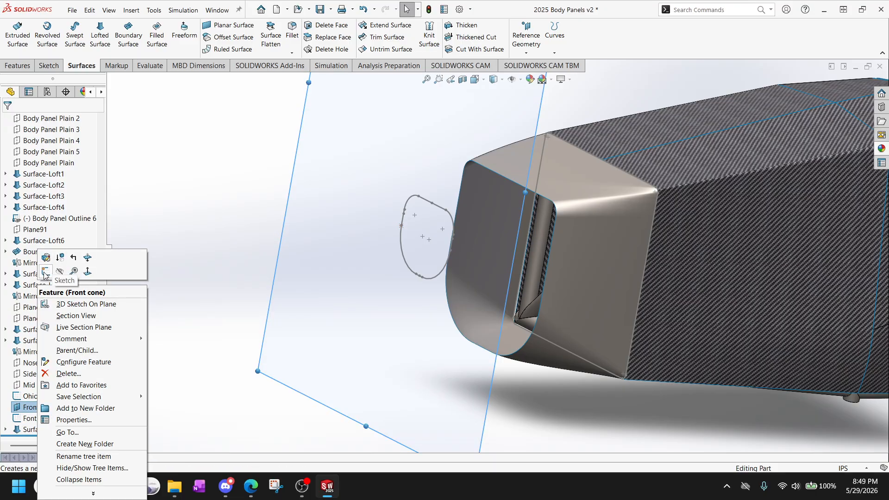
click(60, 273)
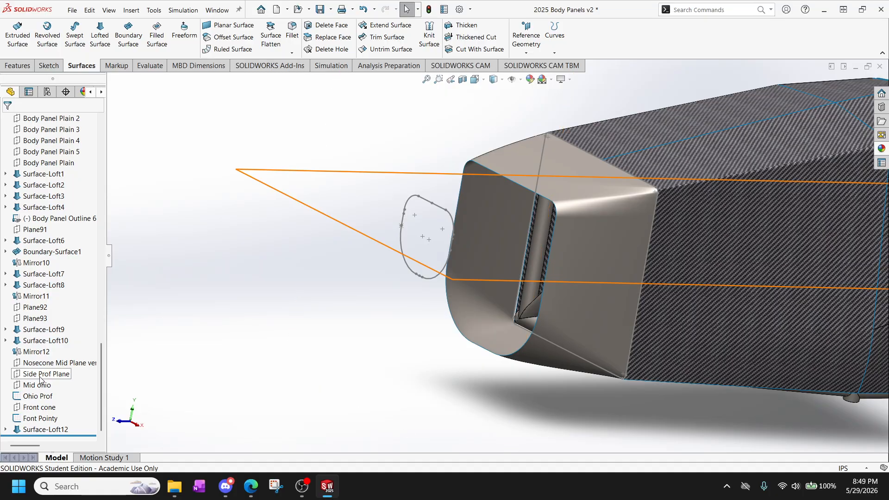
click(5, 429)
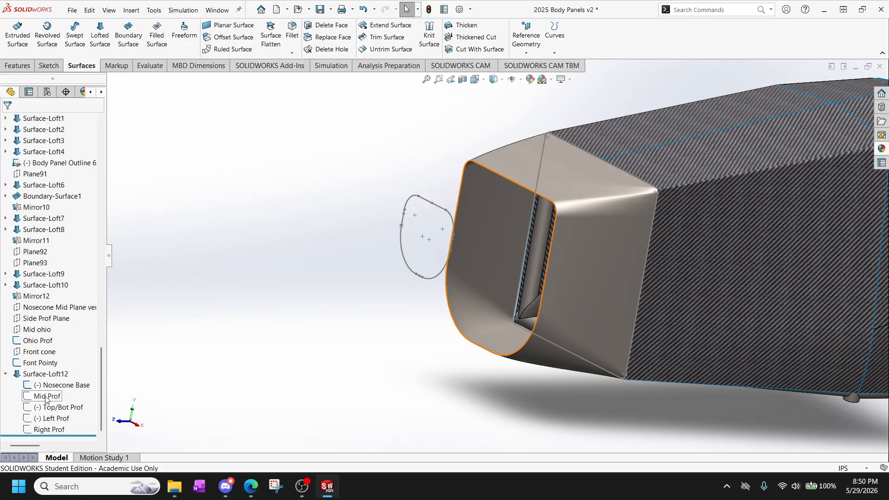
click(51, 408)
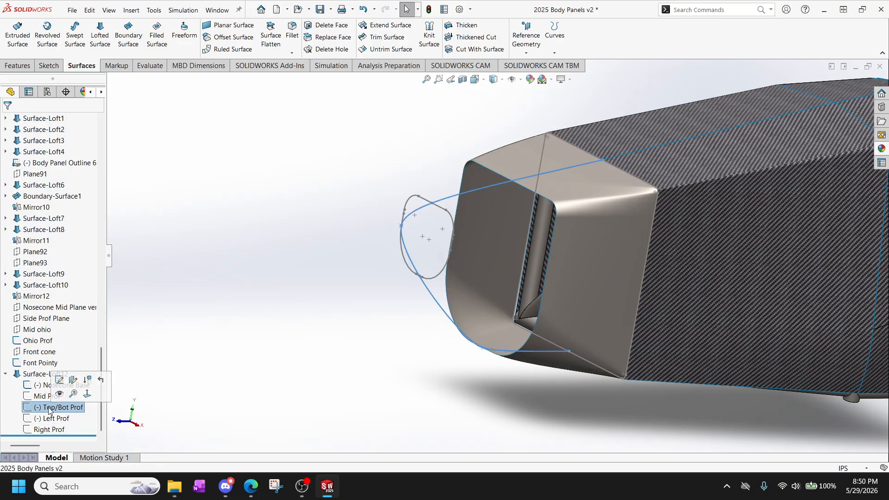
ctrl+click(49, 420)
ctrl+click(51, 430)
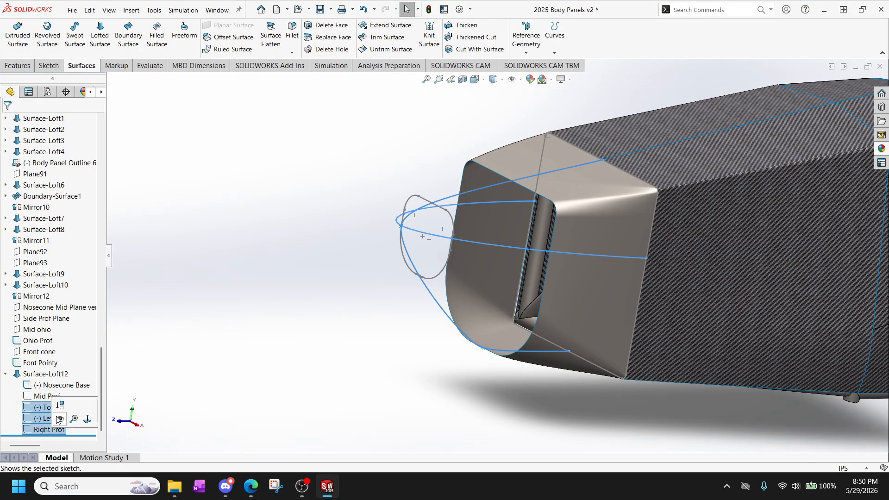
right_click(52, 418)
click(87, 421)
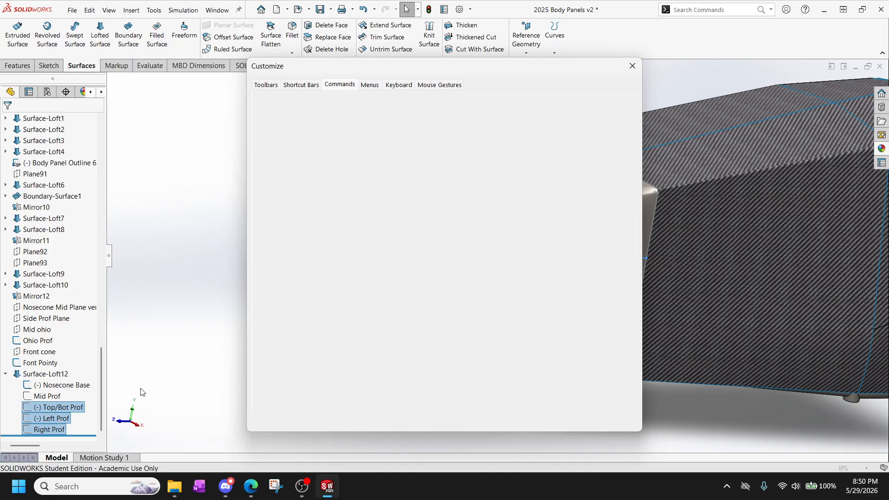
click(633, 66)
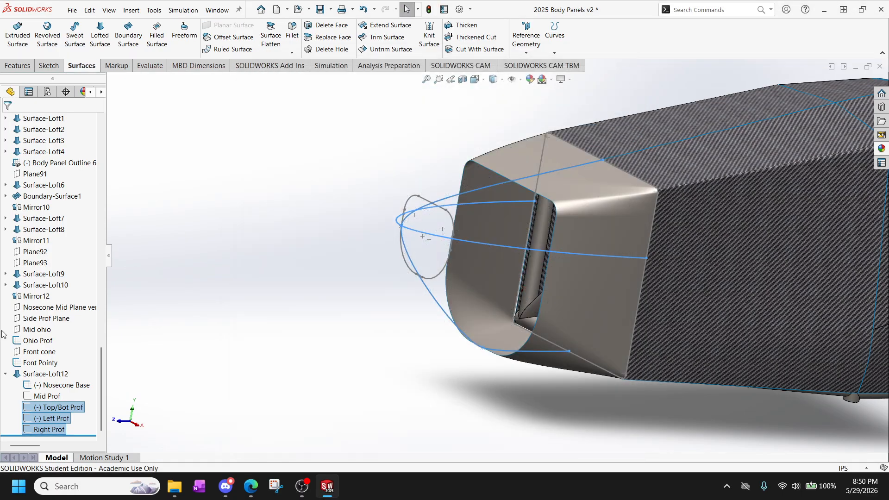
right_click(58, 415)
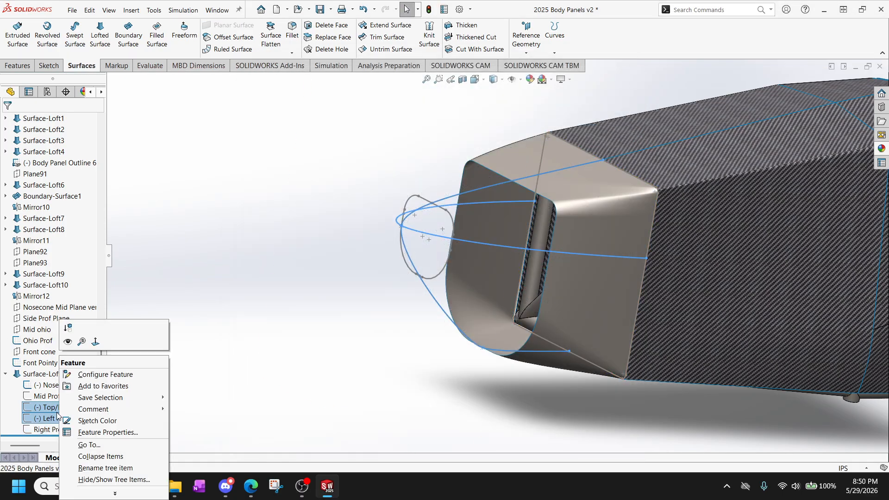
click(68, 342)
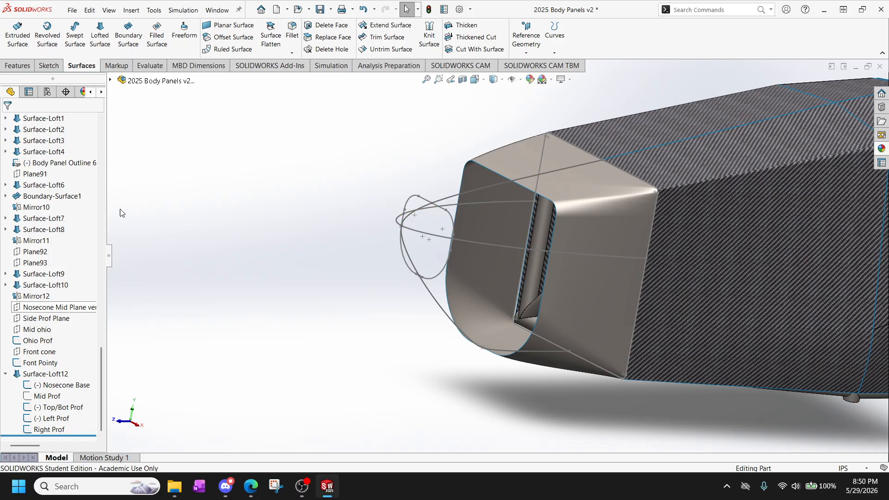
Set up a new lofted surface from the front opening edge of the existing loft to Ohio Prof.
click(100, 33)
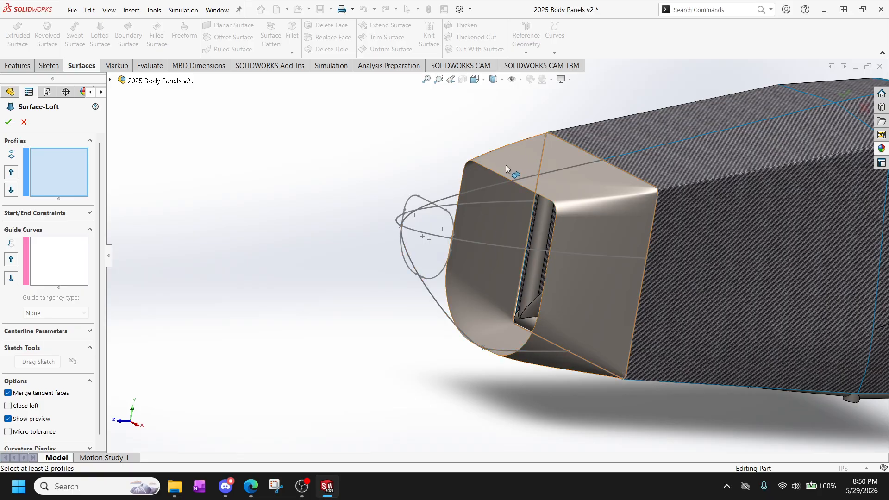
click(503, 176)
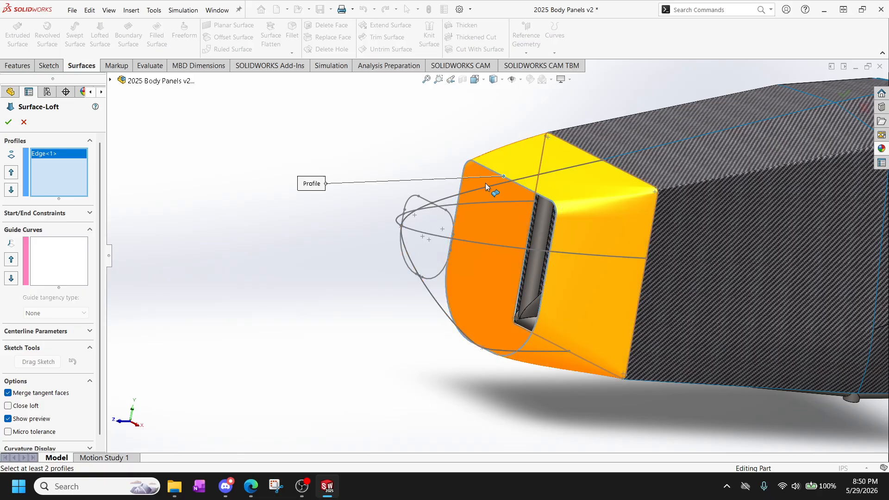
scroll(436, 209, down, 3)
click(427, 216)
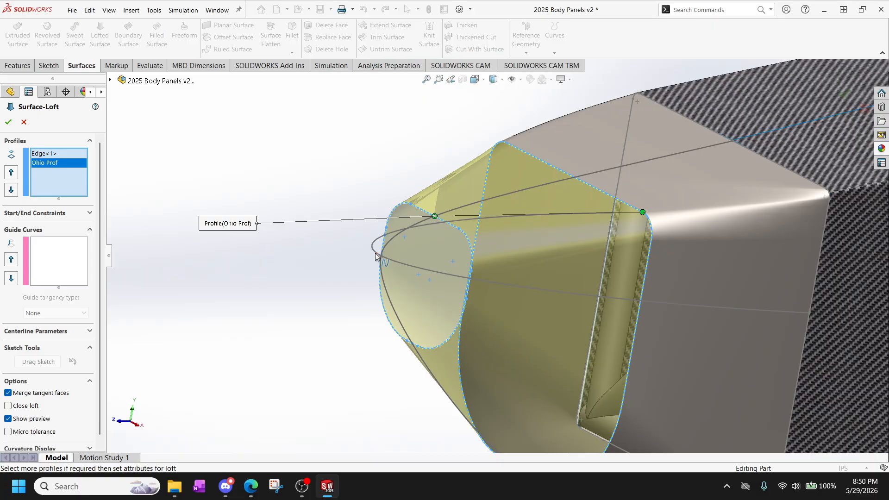
Add Top/Bot Prof, Left Prof and Right Prof as guide curves of the loft.
click(111, 80)
click(65, 280)
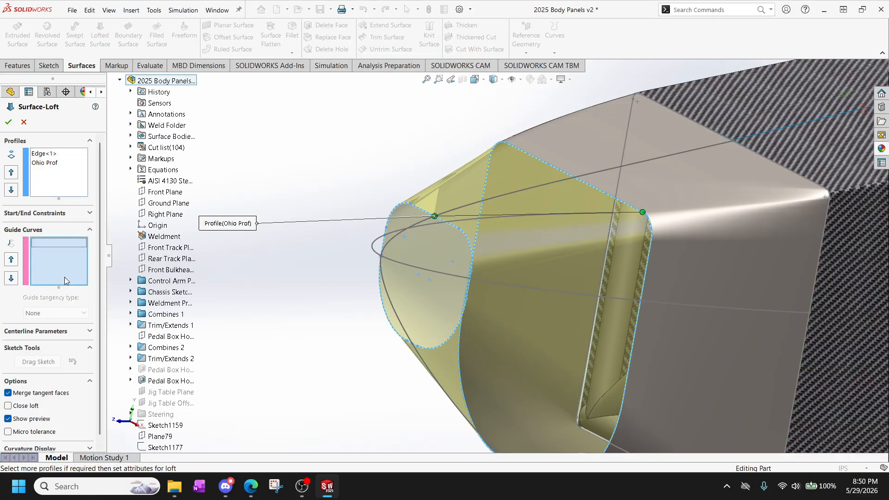
scroll(165, 343, down, 10)
scroll(167, 393, down, 9)
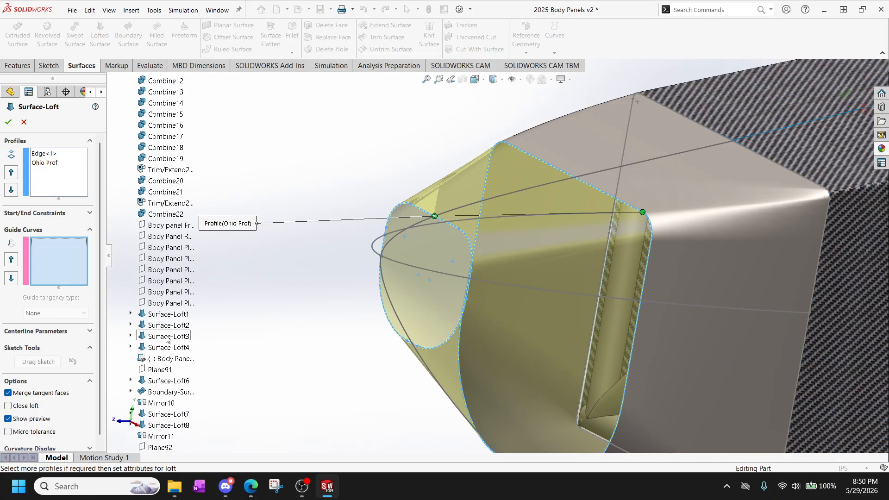
scroll(173, 417, down, 4)
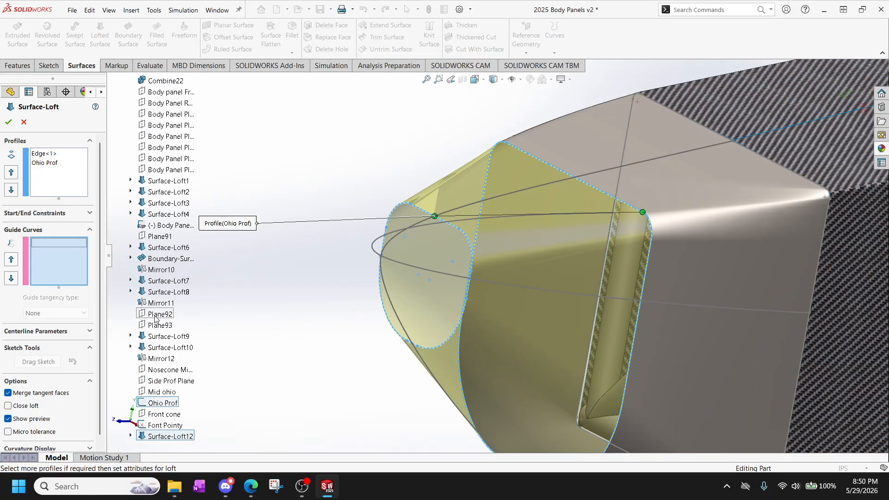
click(130, 436)
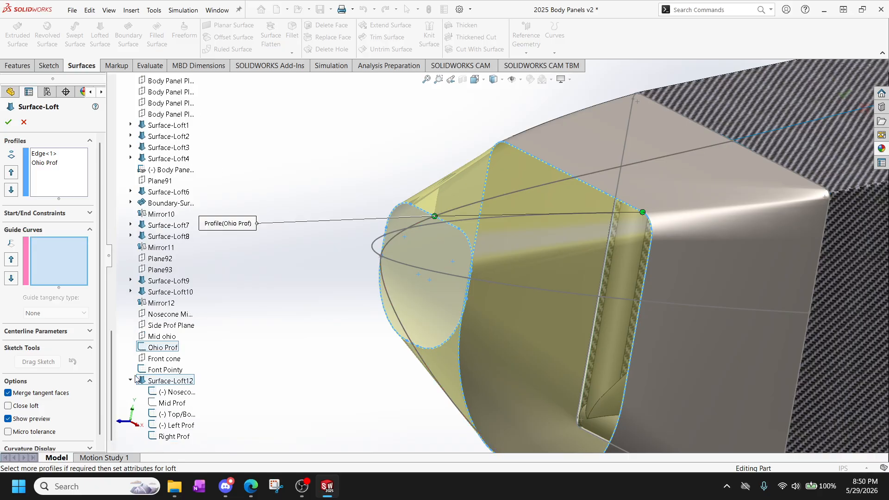
click(181, 413)
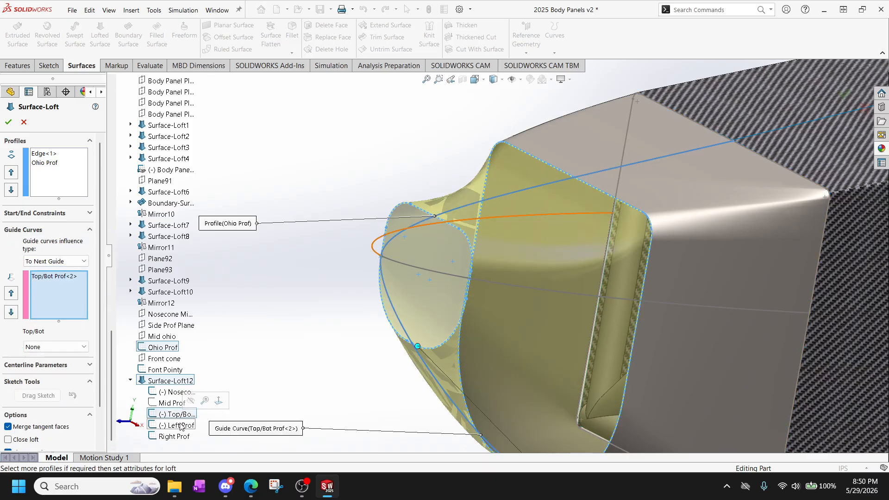
click(179, 429)
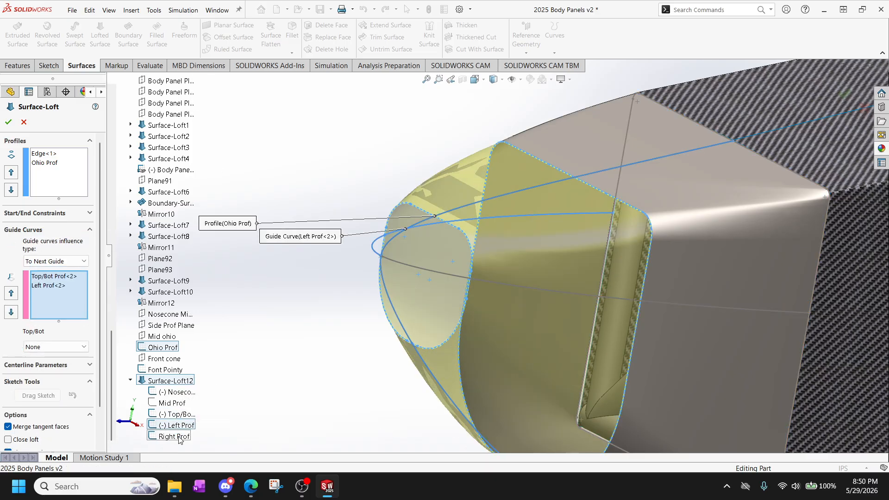
click(180, 438)
Examine from the right side how closely the loft preview follows the upper and lower guide splines.
middle_drag(310, 289, 392, 241)
scroll(329, 256, up, 3)
scroll(418, 220, down, 6)
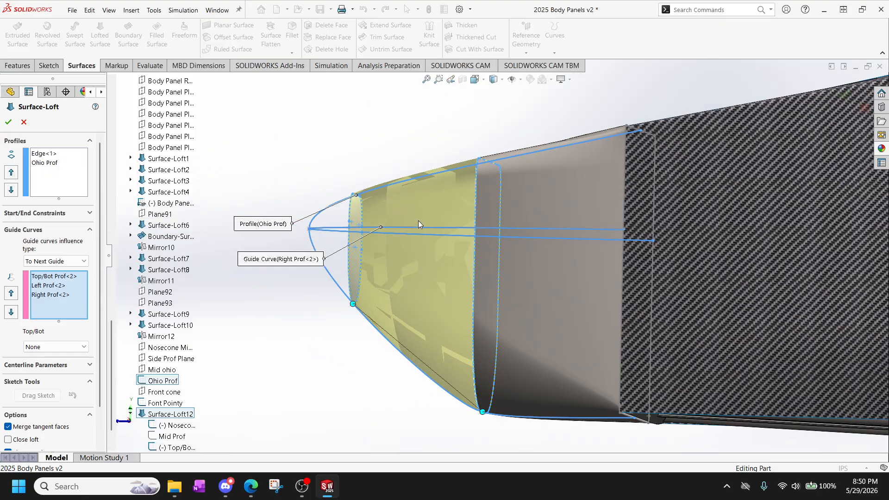
key(space)
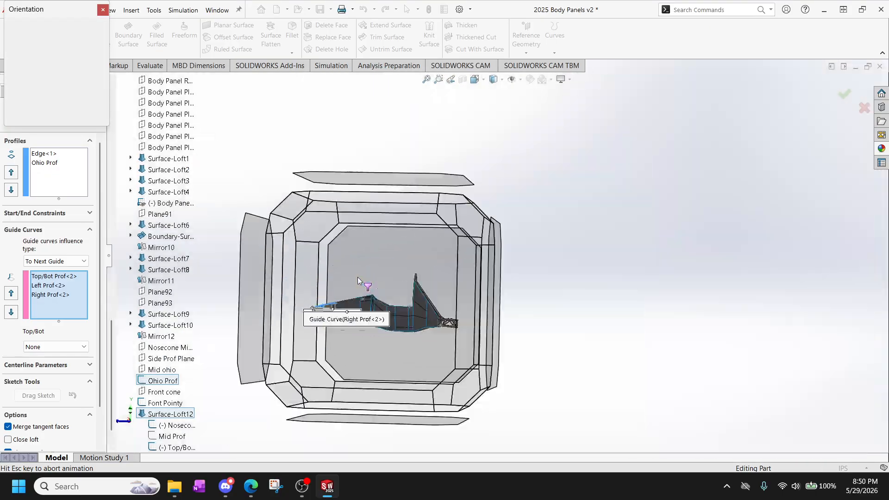
click(360, 276)
scroll(307, 302, down, 10)
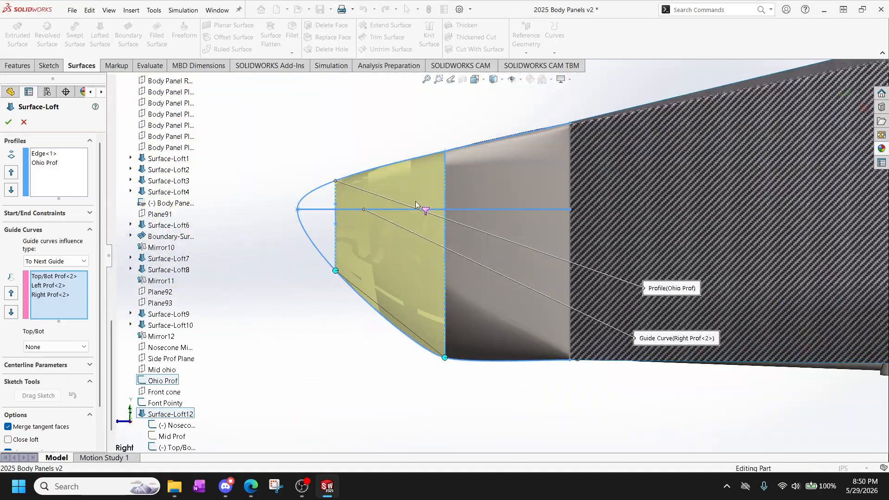
scroll(471, 374, down, 4)
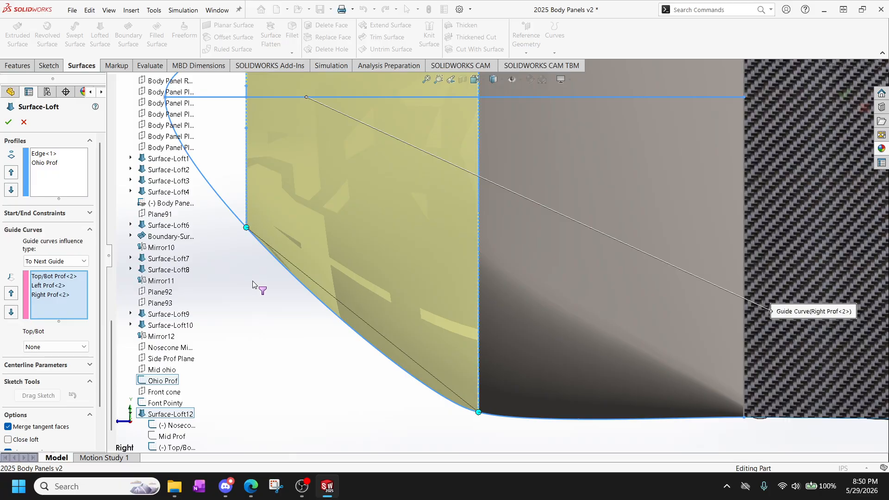
scroll(277, 301, down, 2)
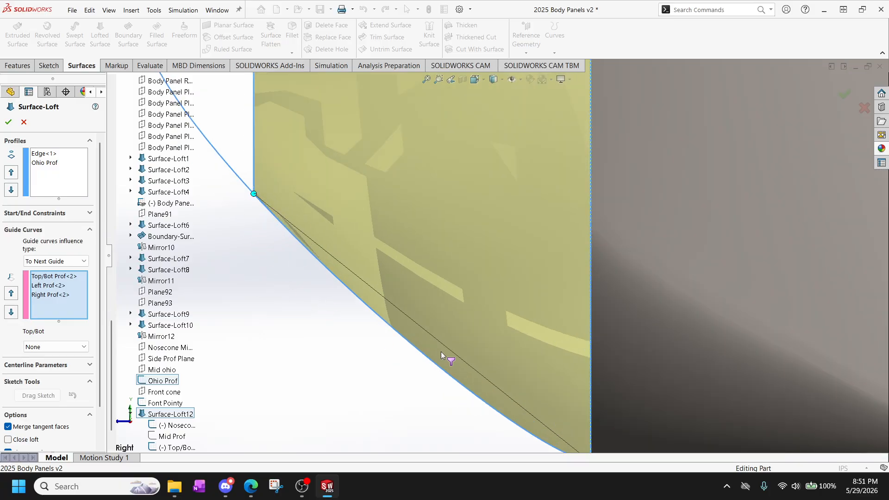
scroll(441, 325, up, 4)
scroll(442, 128, up, 2)
scroll(507, 191, down, 6)
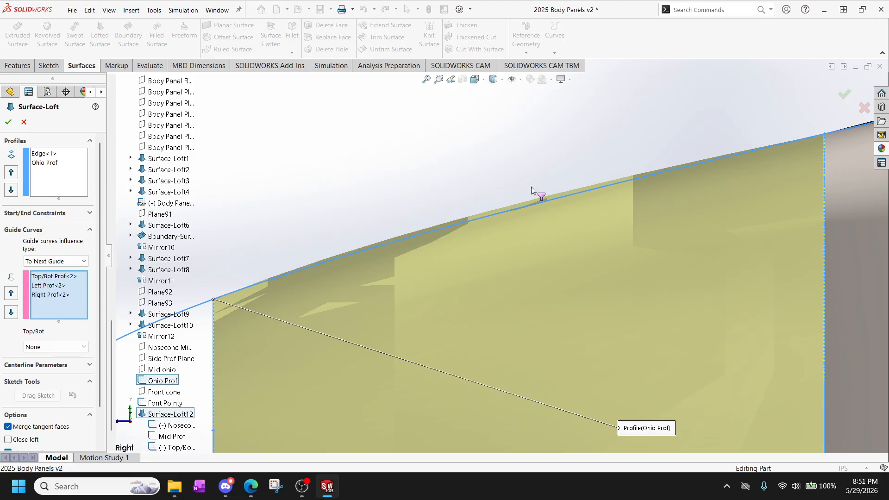
scroll(422, 236, up, 2)
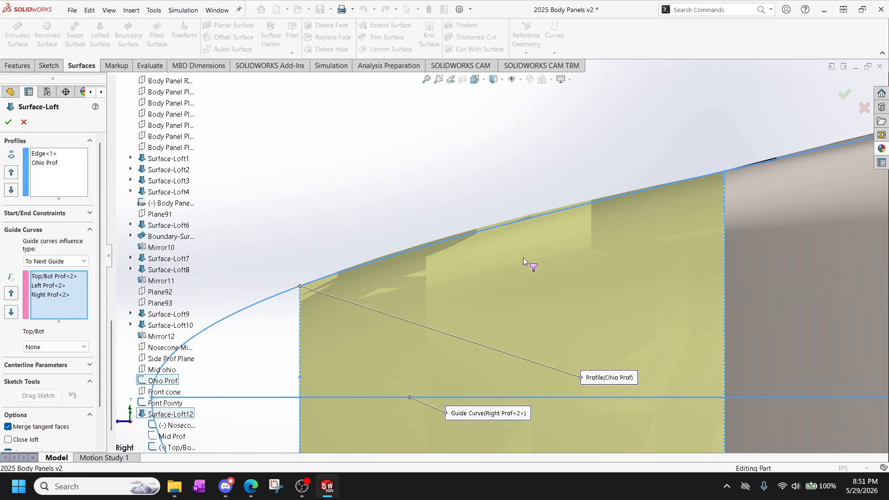
scroll(524, 257, up, 3)
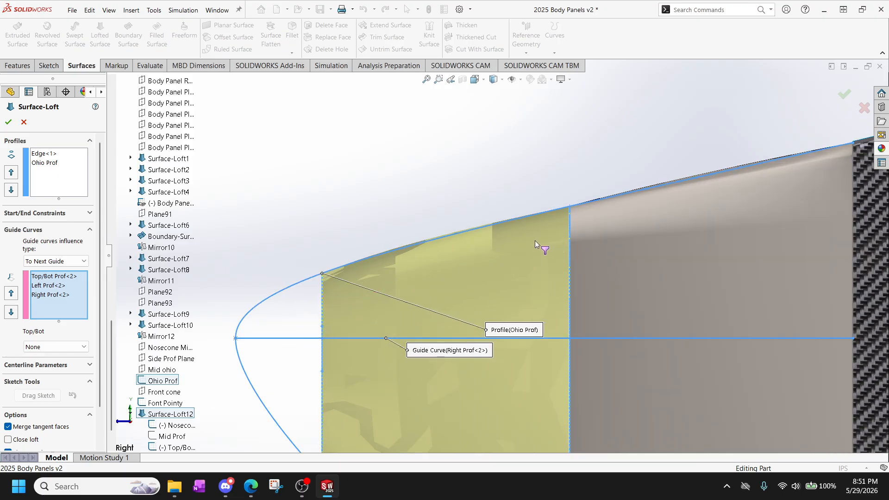
scroll(535, 240, down, 2)
scroll(393, 294, up, 2)
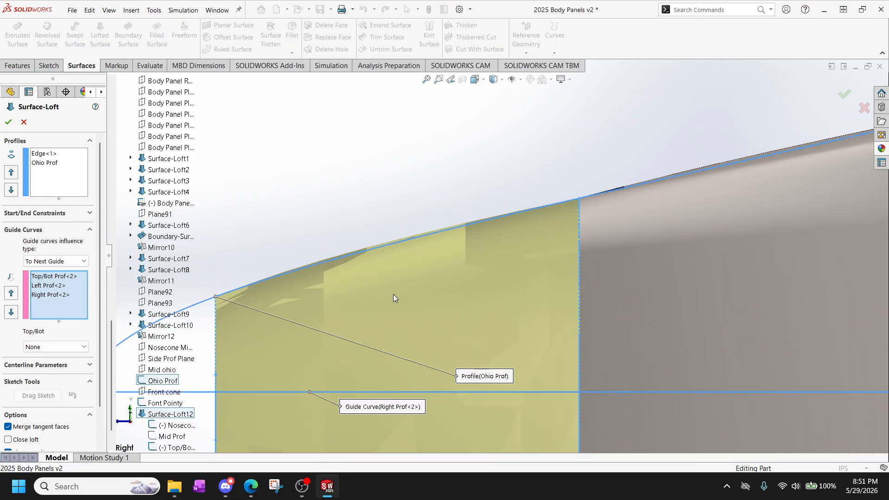
scroll(392, 296, up, 3)
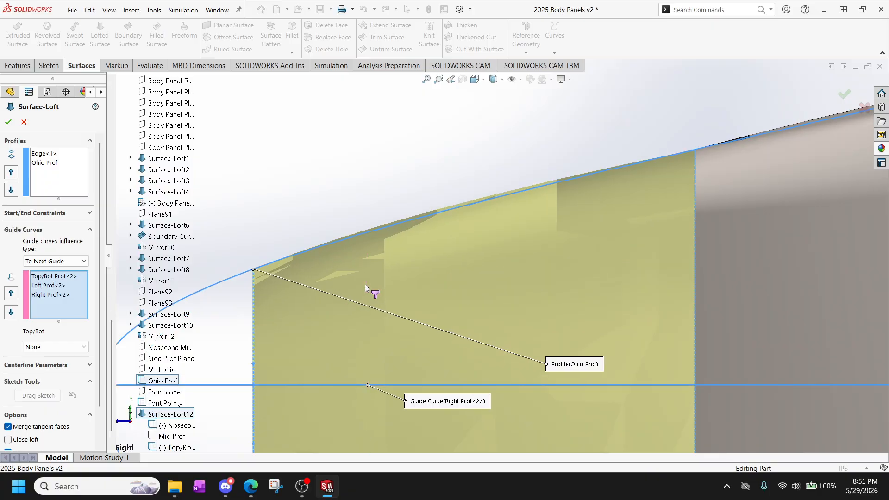
scroll(365, 285, down, 2)
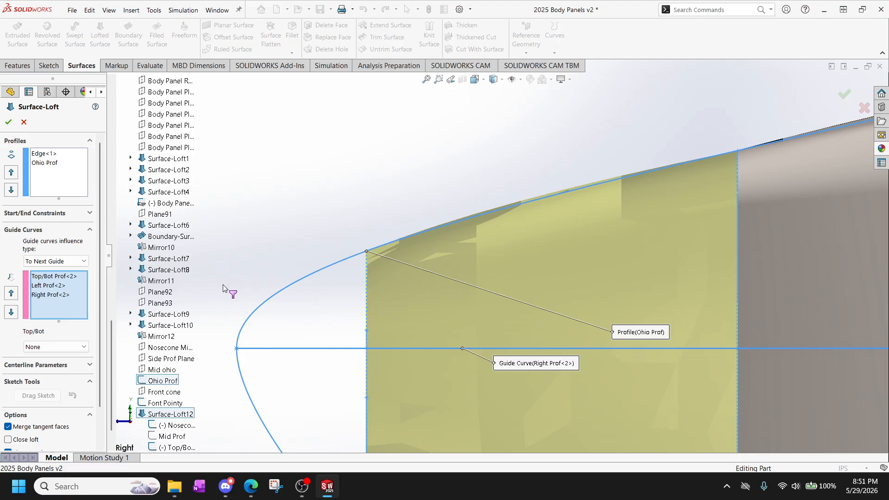
Try the Normal To Profile tangency type for the Top/Bot Prof guide curve and return it to None.
click(74, 262)
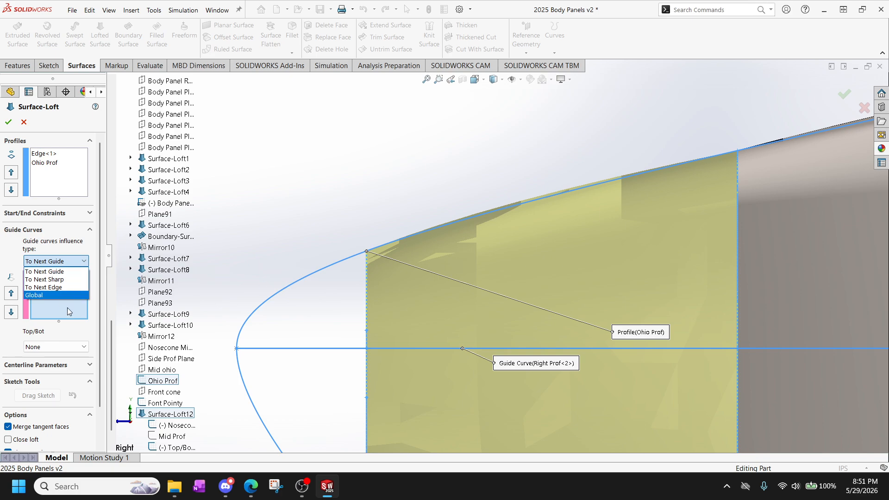
click(68, 351)
click(70, 351)
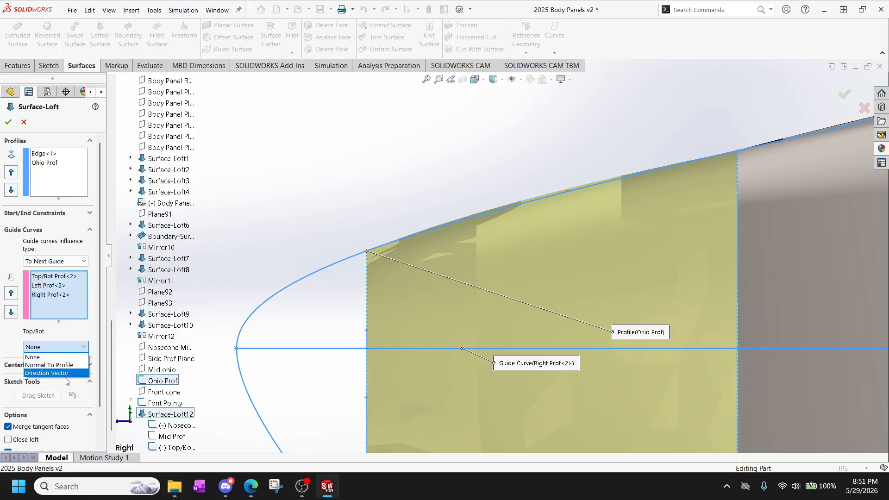
click(62, 366)
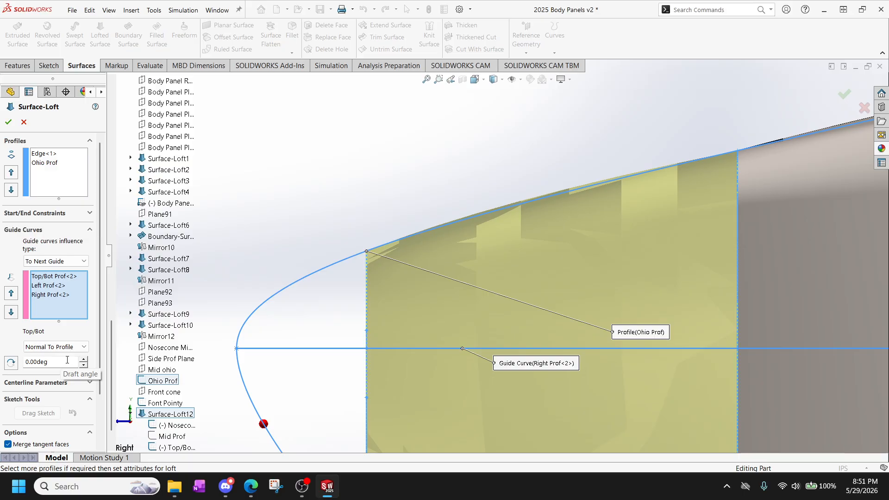
click(76, 347)
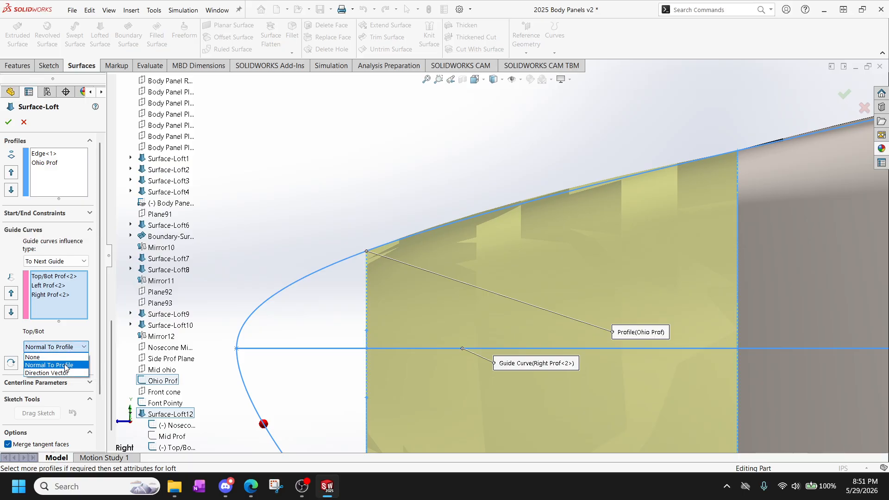
click(74, 357)
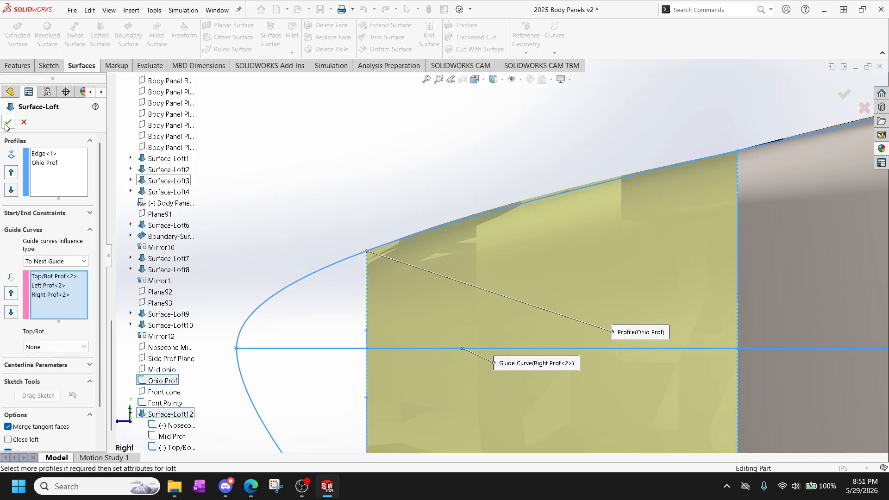
Add the Font Pointy sketch as the third profile after Ohio Prof and accept the surface loft.
scroll(172, 297, up, 1)
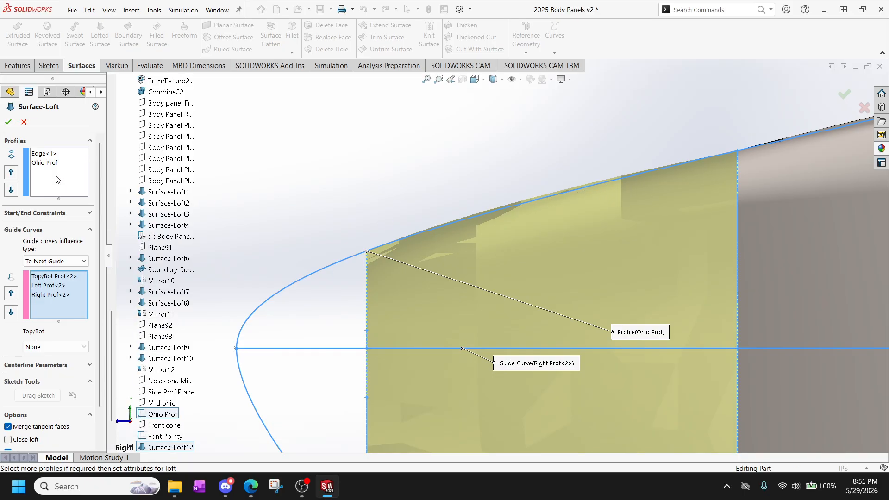
click(70, 191)
scroll(169, 435, down, 2)
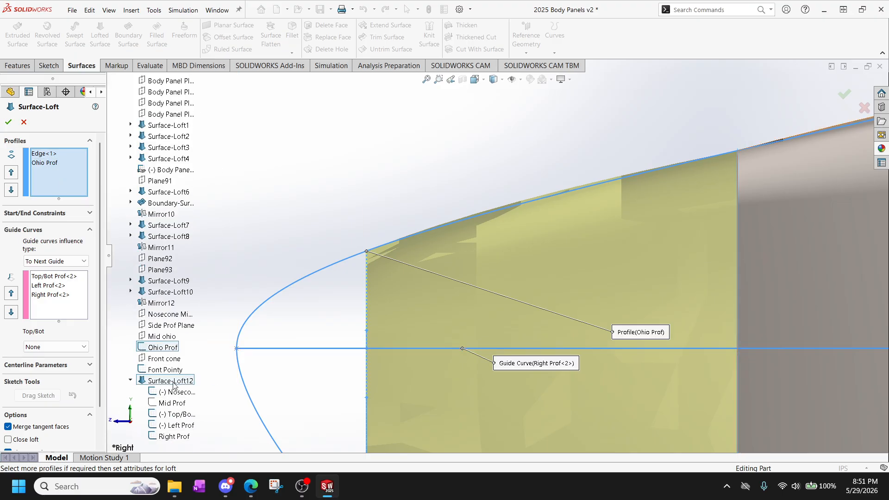
click(169, 376)
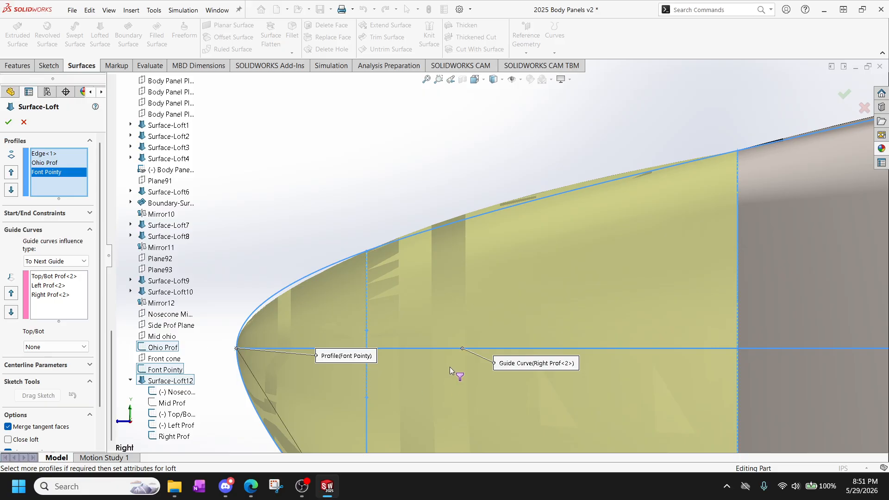
scroll(445, 367, down, 2)
scroll(444, 368, down, 2)
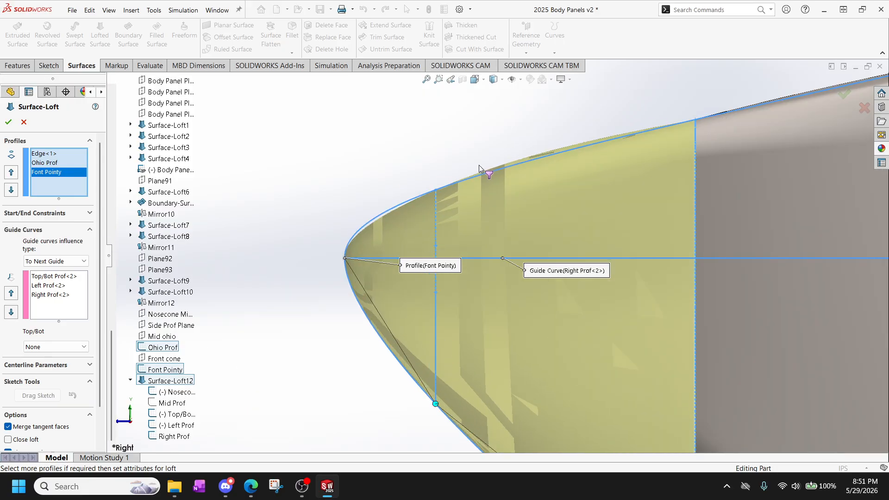
scroll(597, 393, up, 3)
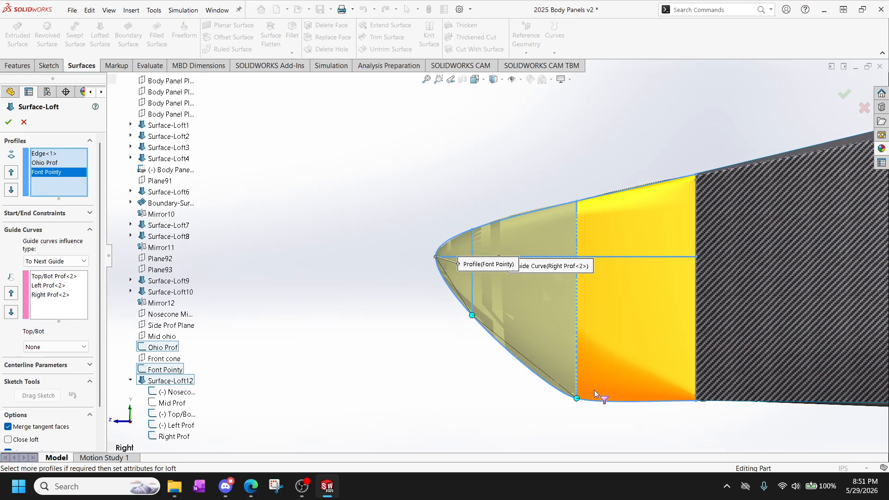
click(9, 121)
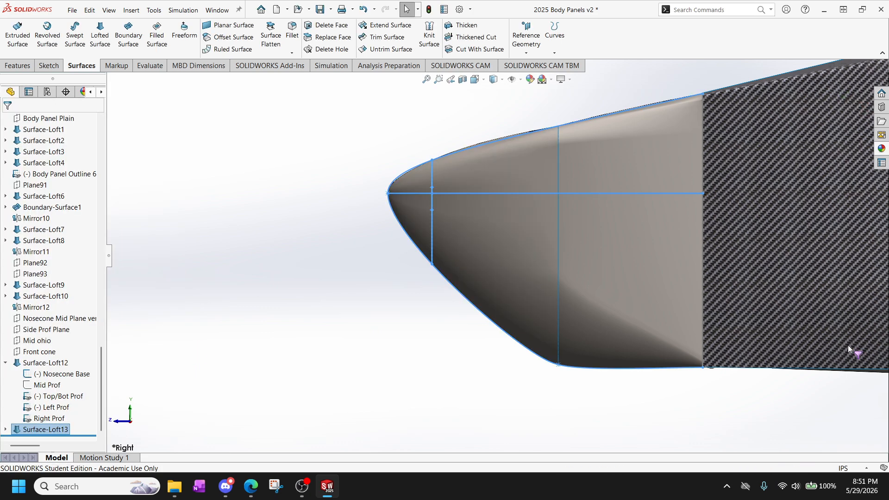
Examine the lofted nose cone around the frame corner, along its sides and at the tip for surface smoothness.
scroll(618, 245, down, 5)
middle_drag(616, 262, 642, 368)
scroll(630, 331, down, 5)
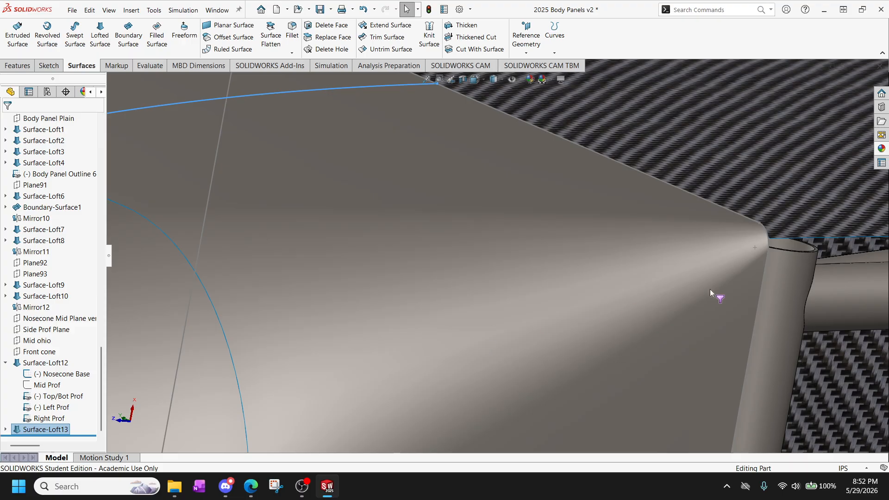
middle_drag(595, 309, 595, 340)
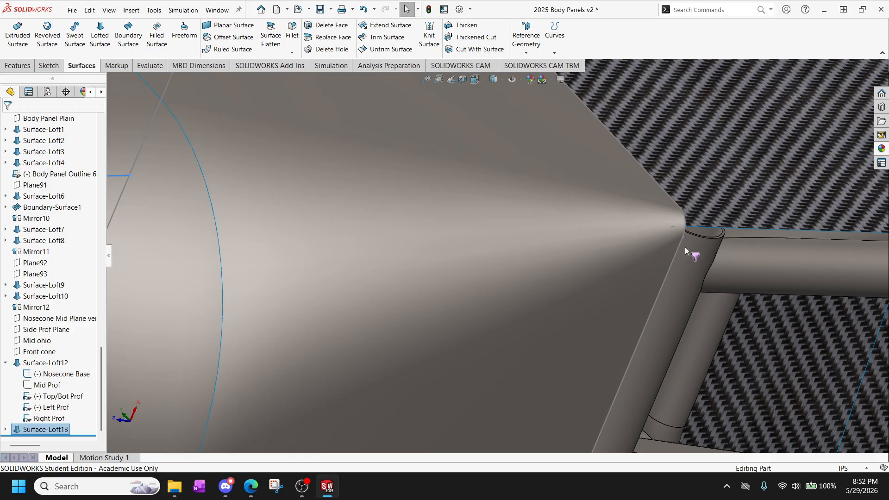
scroll(376, 252, down, 5)
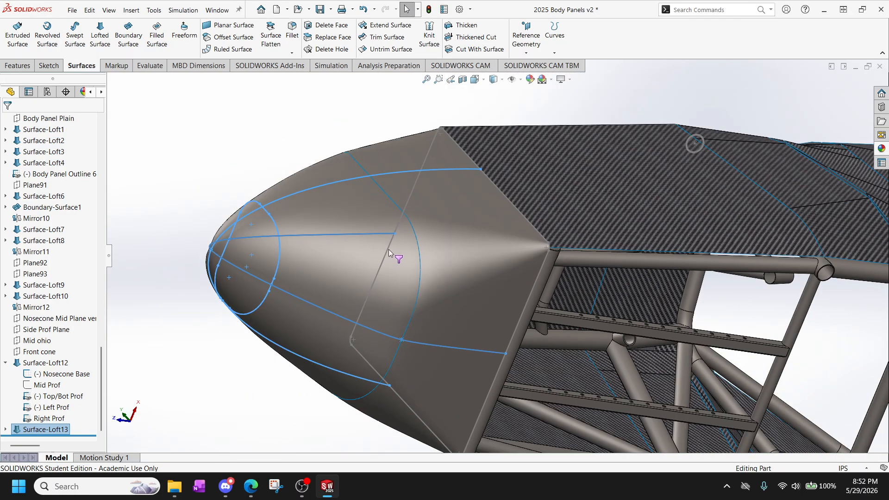
scroll(438, 257, up, 4)
scroll(433, 261, down, 3)
middle_drag(432, 263, 458, 240)
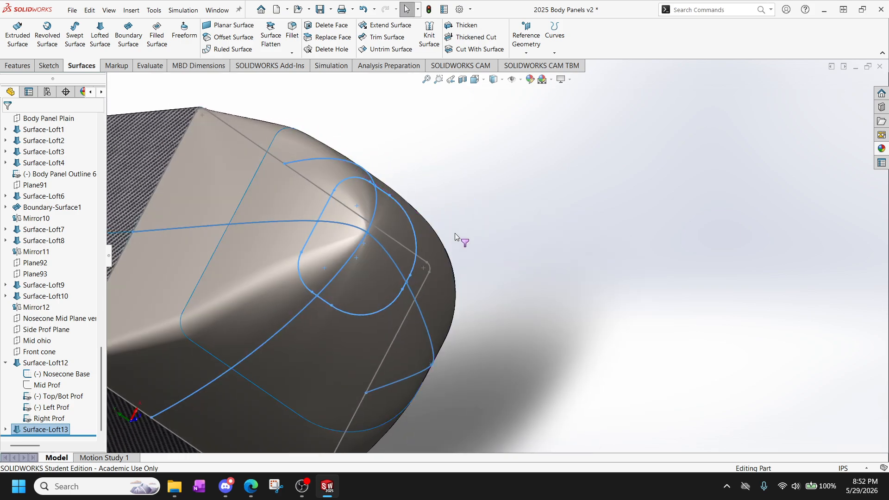
scroll(377, 241, up, 4)
middle_drag(324, 237, 332, 280)
scroll(343, 284, up, 9)
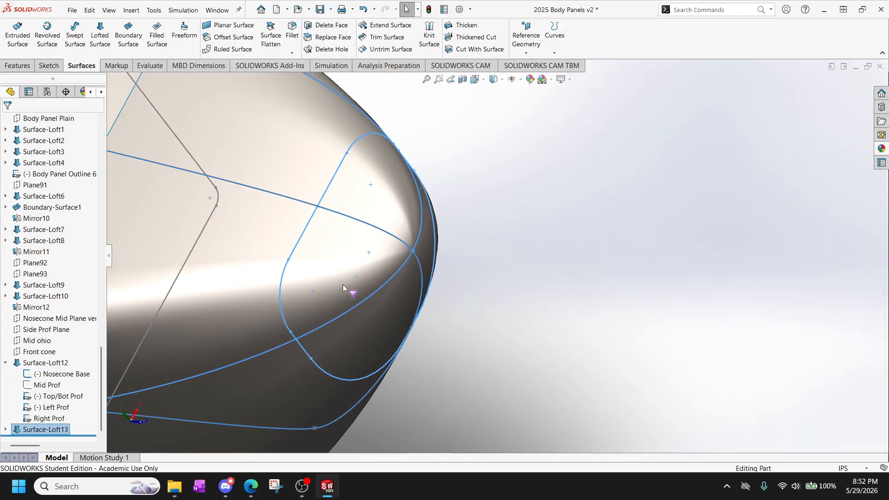
scroll(396, 241, down, 3)
middle_drag(399, 243, 367, 272)
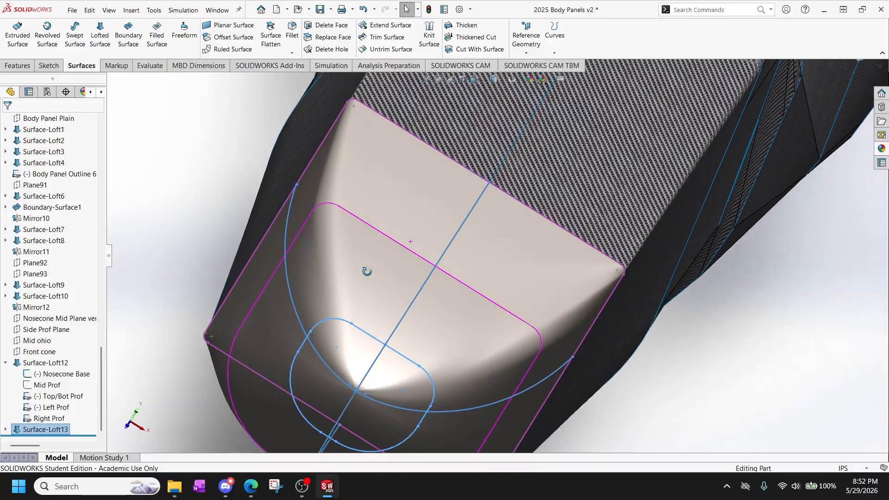
scroll(394, 269, up, 6)
Examine the nose cone from the top view, comparing its two halves and the shading near the rear corner.
key(space)
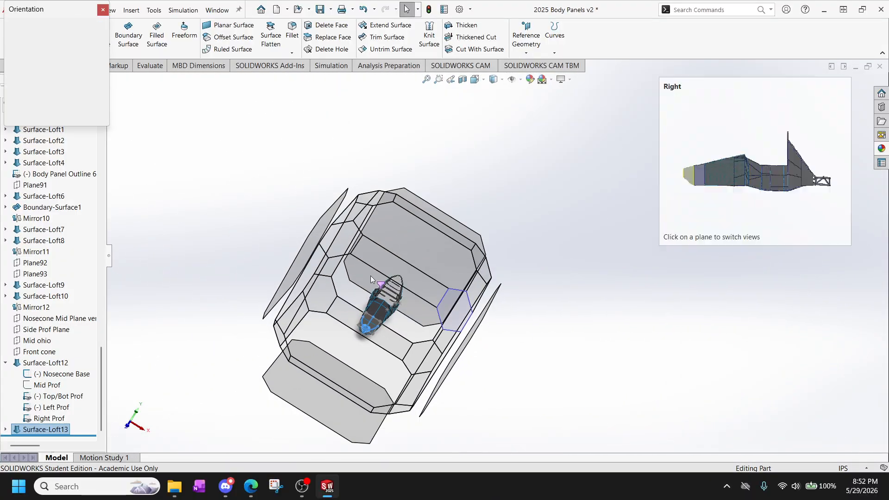
click(405, 236)
scroll(511, 398, down, 8)
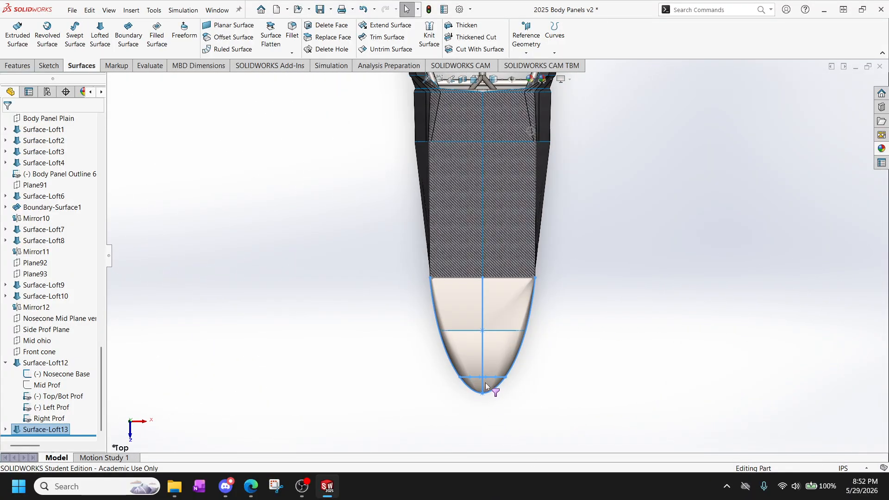
scroll(562, 276, up, 2)
scroll(542, 225, down, 2)
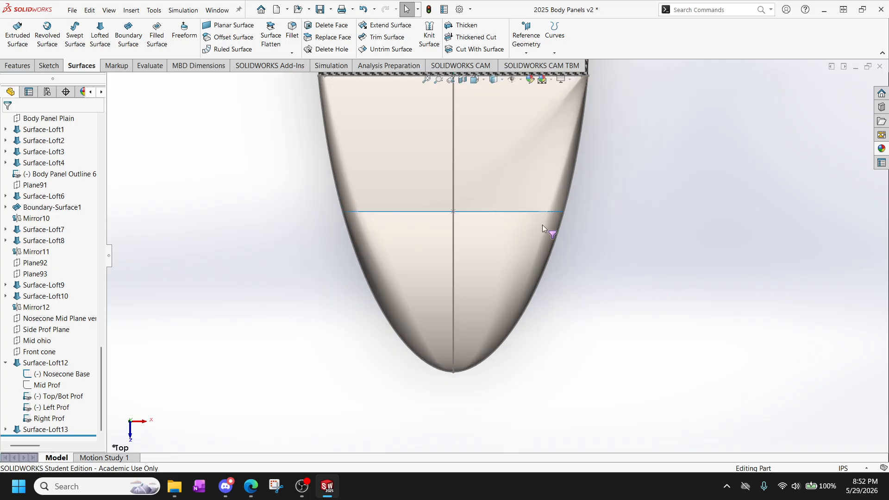
scroll(569, 112, up, 1)
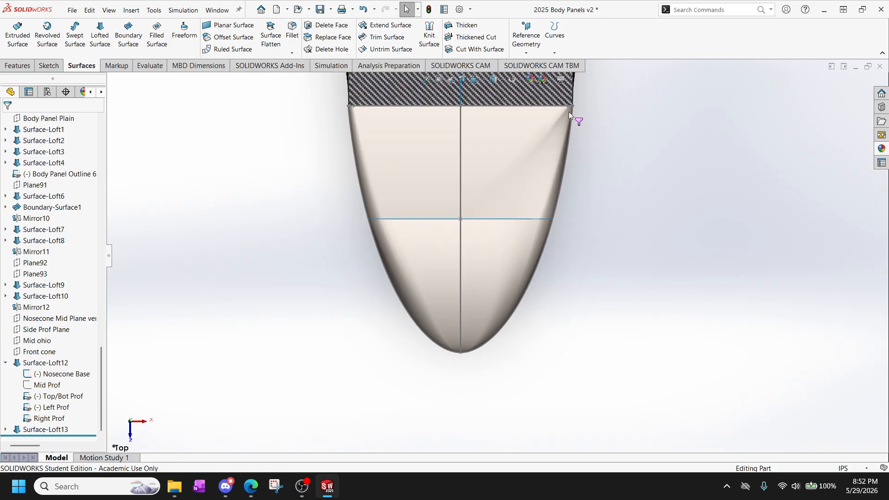
scroll(566, 115, down, 2)
scroll(563, 118, down, 2)
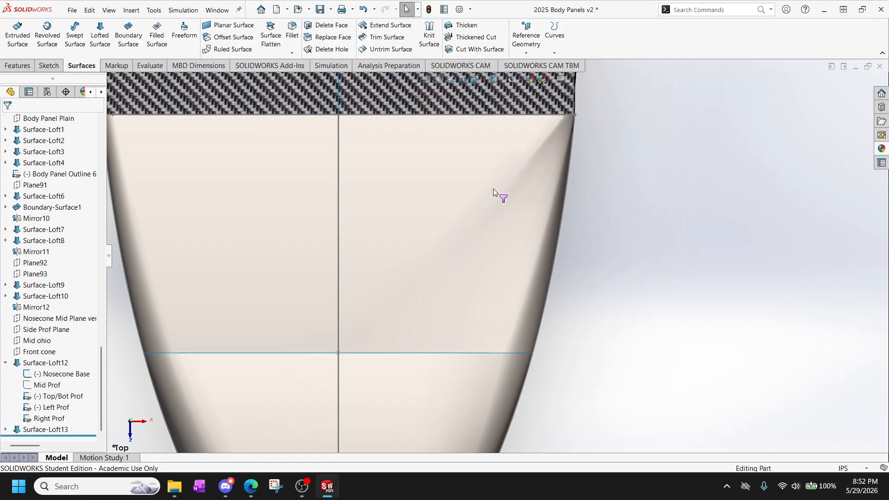
scroll(532, 167, down, 3)
scroll(566, 227, up, 2)
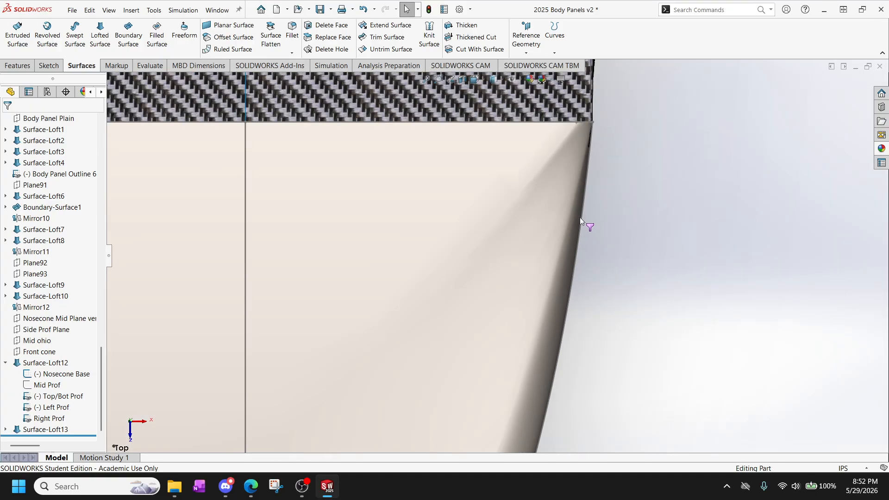
scroll(580, 216, down, 1)
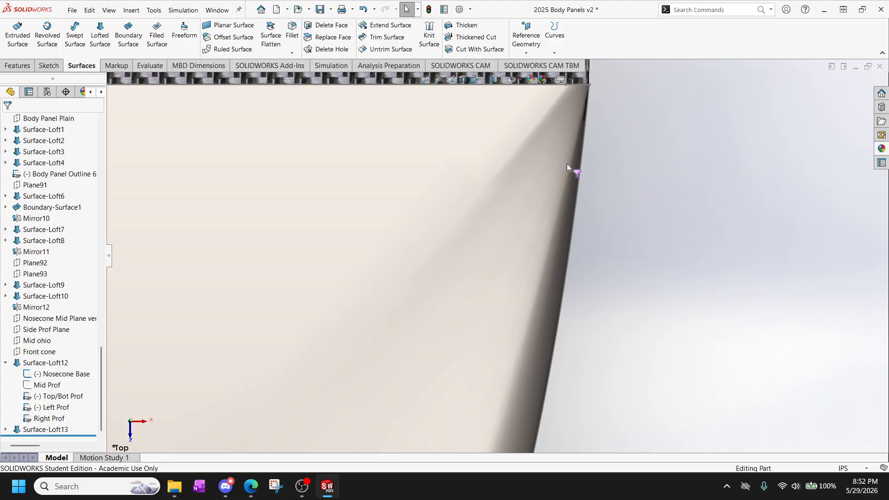
Open Surface-Loft12 for editing and inspect where its connector joins Nosecone Base and Mid Prof.
click(50, 364)
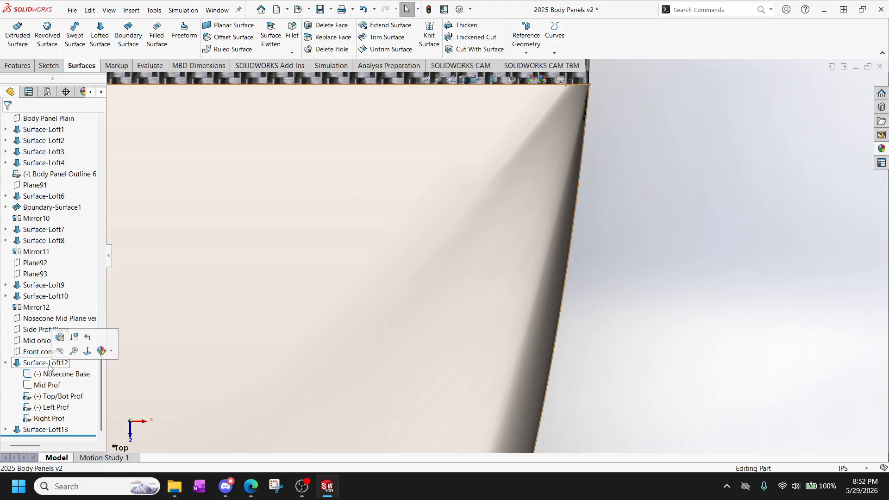
right_click(50, 366)
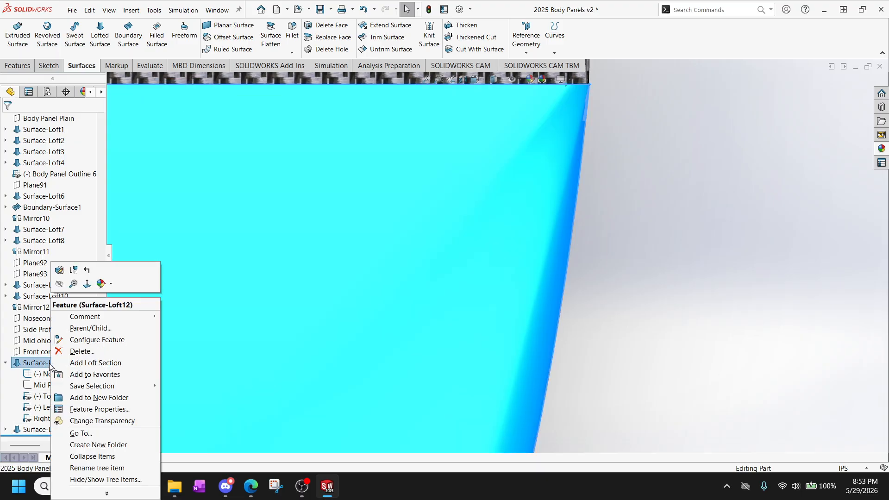
click(58, 271)
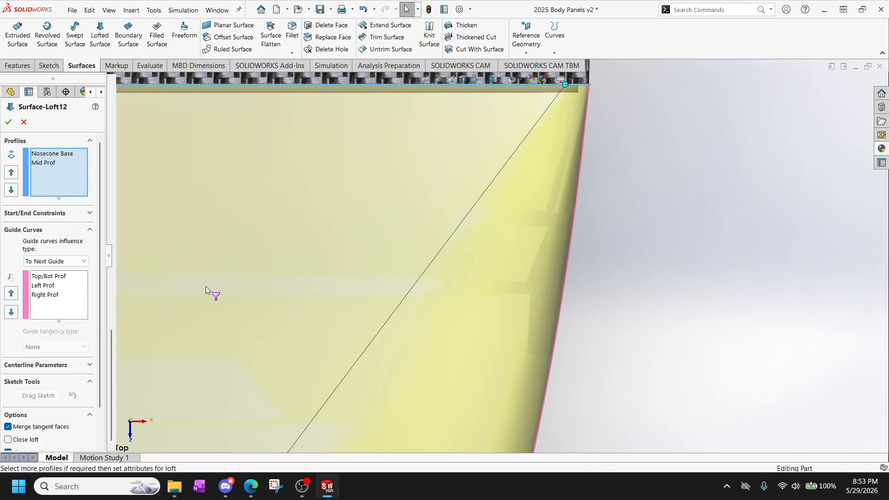
scroll(437, 370, up, 5)
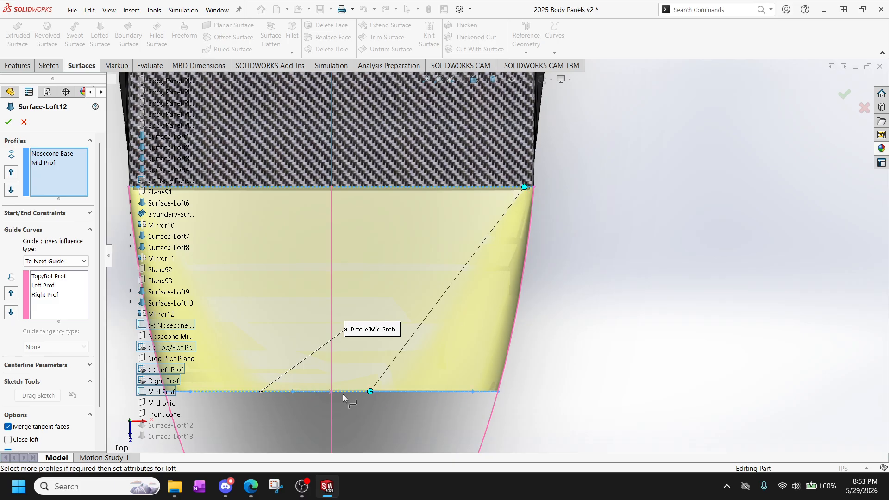
middle_drag(413, 278, 413, 168)
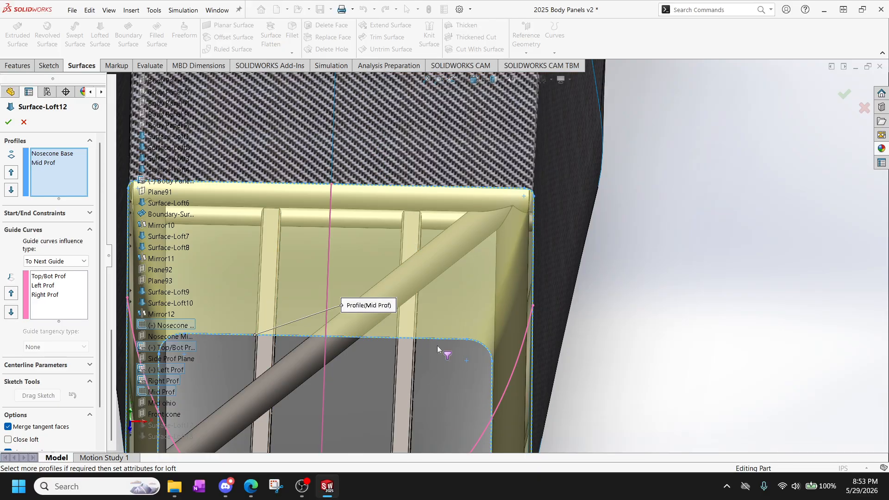
middle_drag(376, 318, 492, 257)
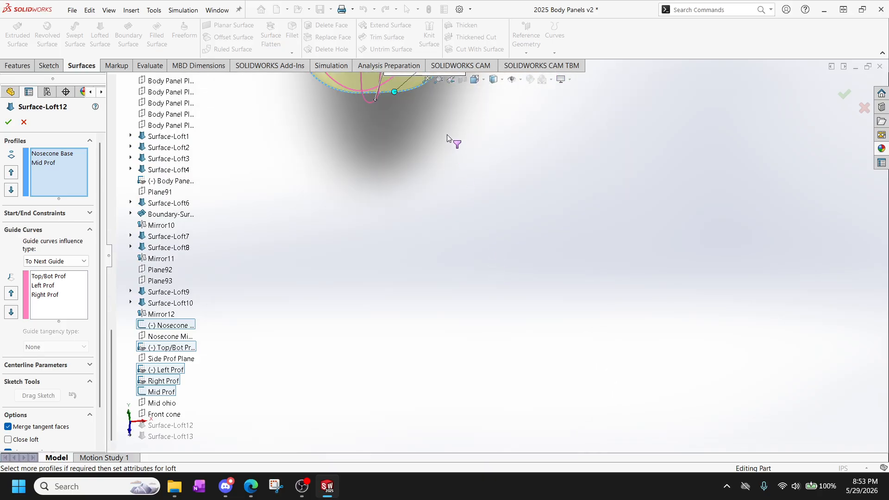
middle_drag(447, 137, 518, 250)
scroll(480, 291, down, 10)
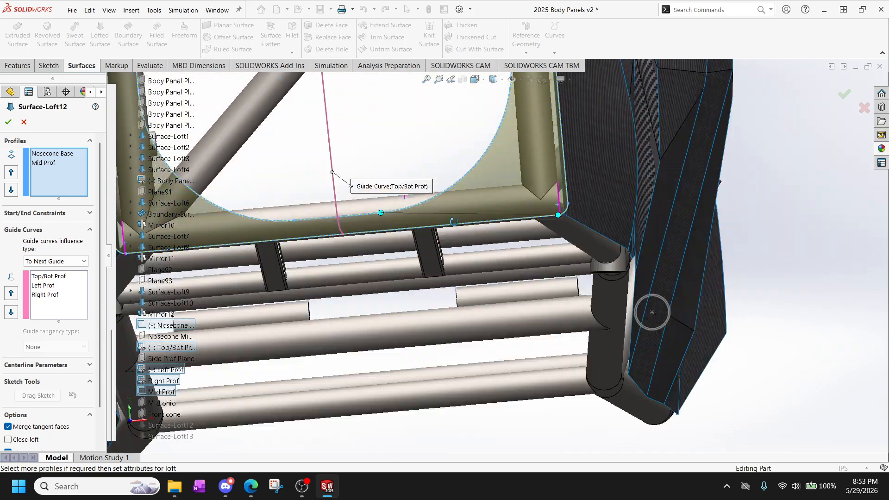
middle_drag(652, 312, 462, 206)
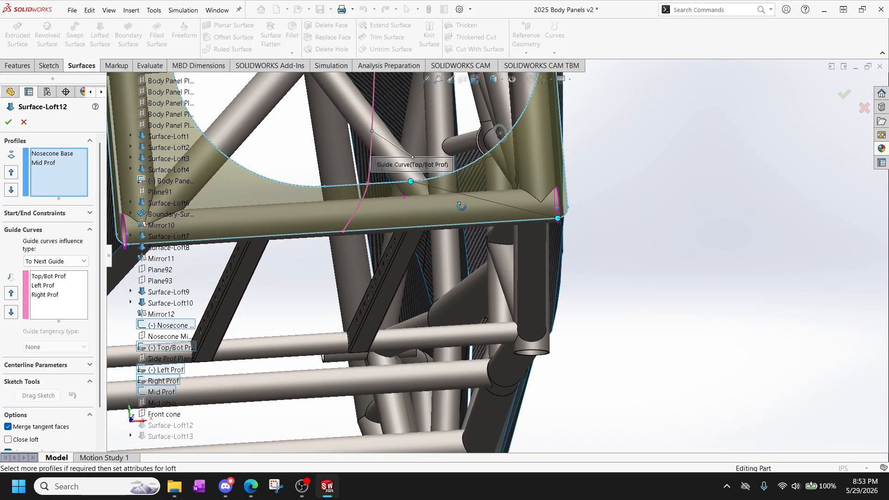
Move the Mid Prof connector point from the lower edge around the rounded corner to the side and accept the edited loft.
scroll(503, 213, up, 3)
scroll(462, 218, down, 2)
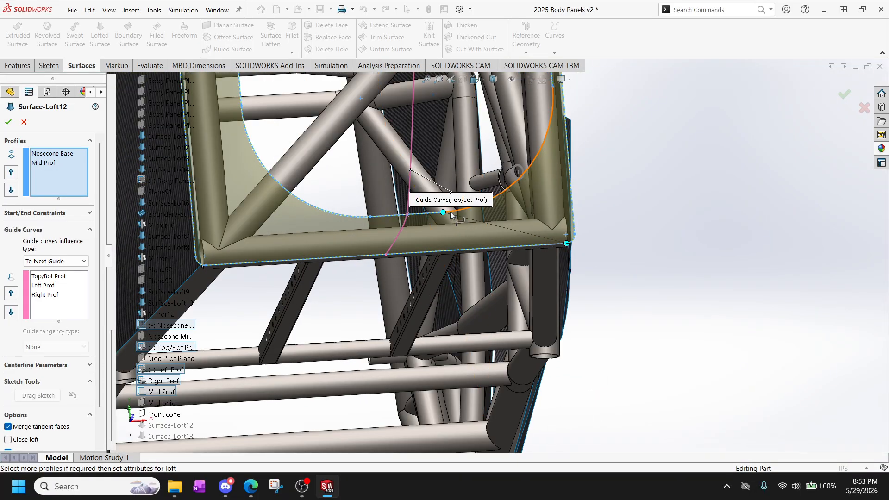
scroll(462, 222, down, 2)
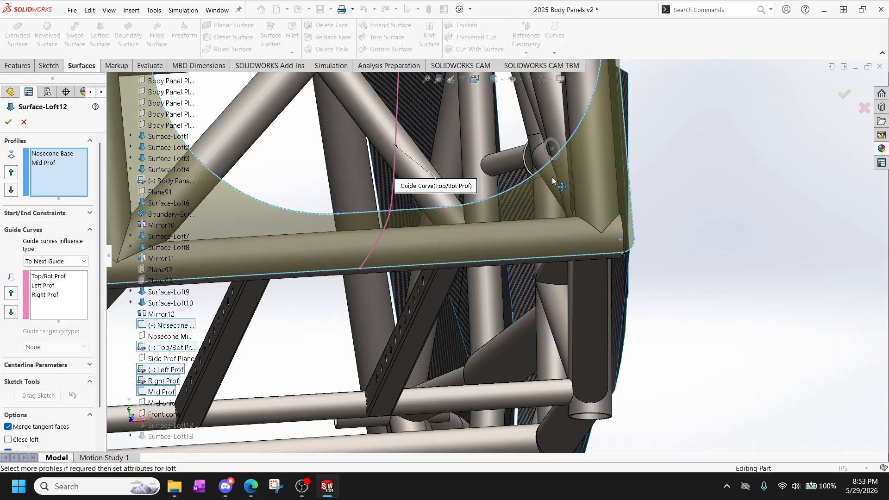
scroll(594, 239, up, 5)
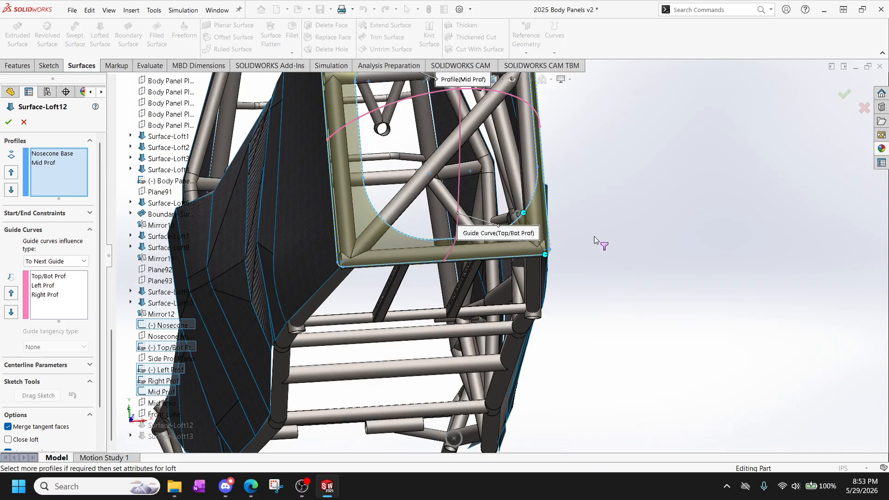
middle_drag(500, 152, 494, 340)
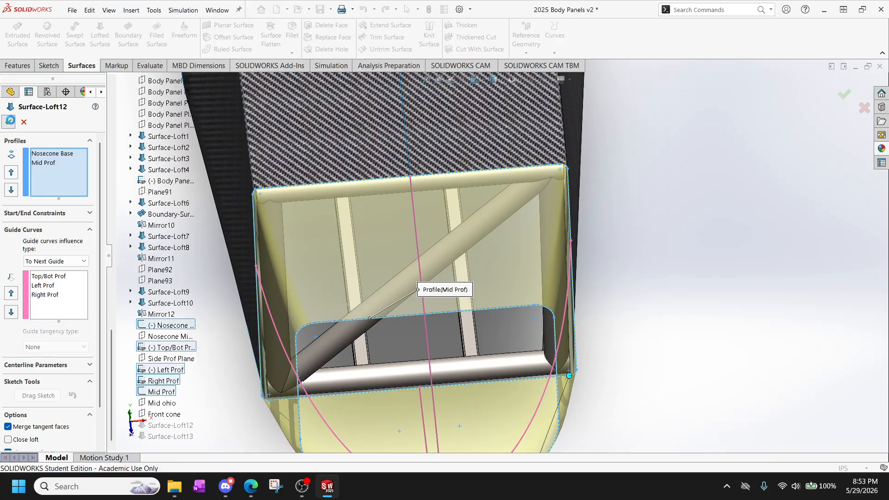
click(9, 121)
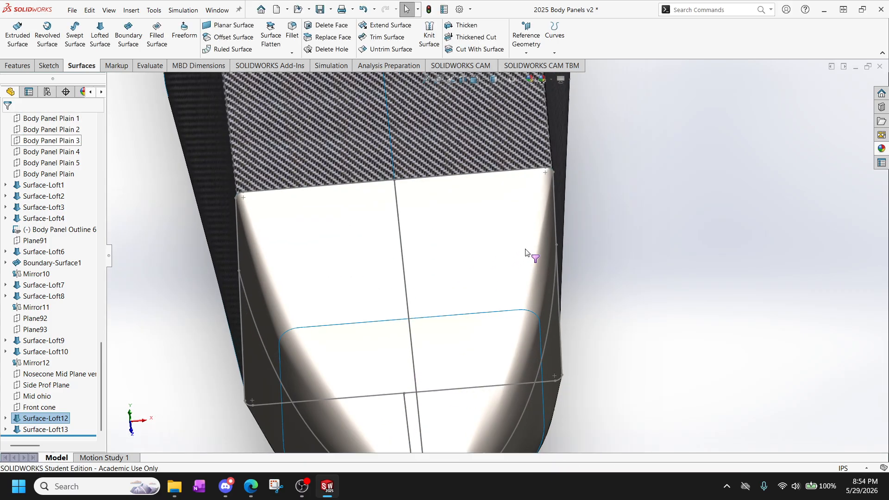
Examine the rebuilt nose cone's upper corner and side for a smooth transition between the lofted surfaces.
middle_drag(526, 253, 380, 222)
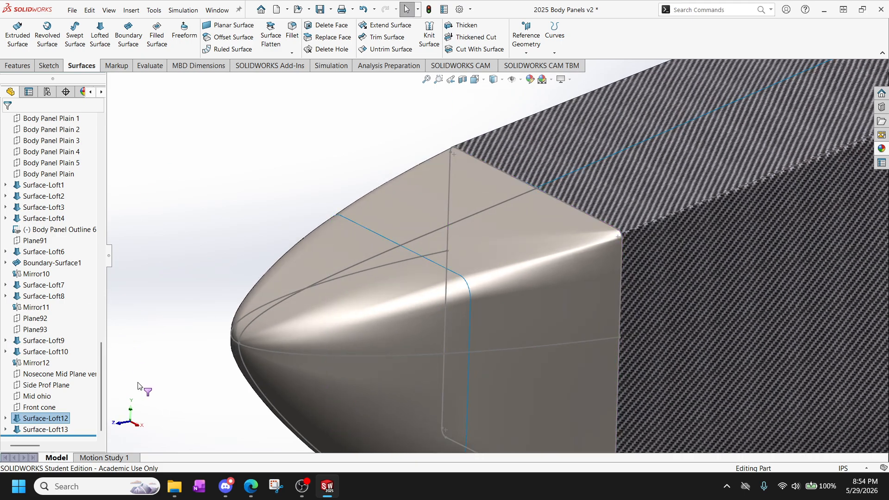
scroll(384, 297, up, 3)
scroll(519, 347, down, 3)
scroll(524, 340, up, 3)
scroll(515, 214, down, 2)
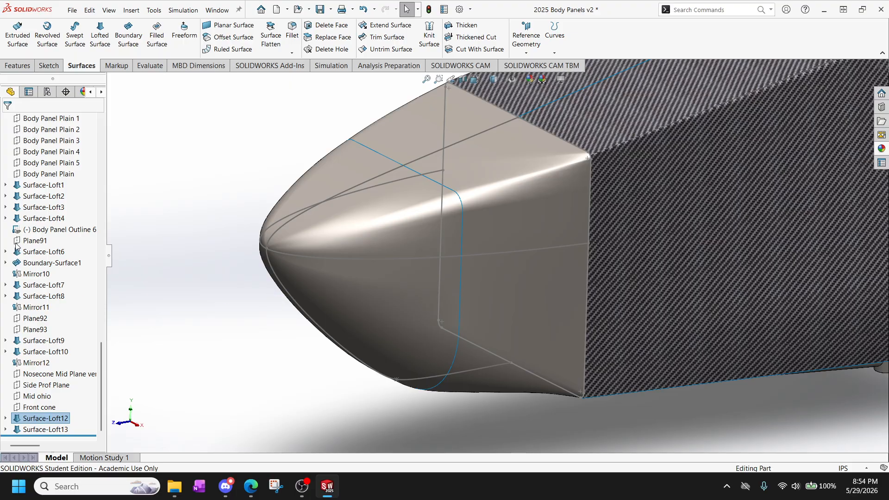
Apply a different scene to the model and leave its matte steel appearance as it is.
scroll(386, 272, up, 6)
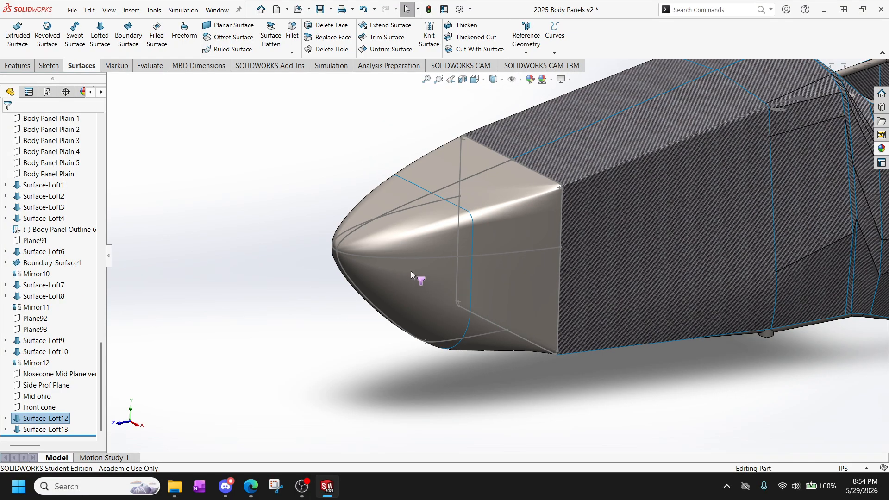
scroll(529, 210, down, 7)
scroll(422, 264, up, 5)
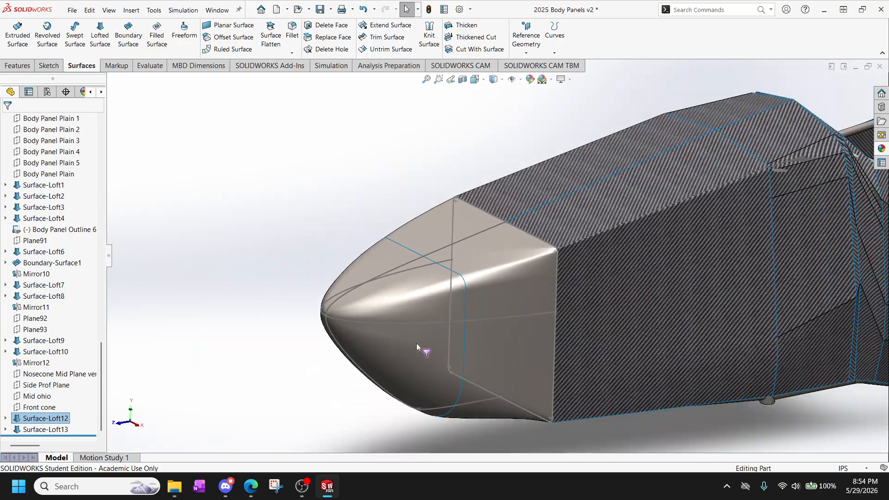
scroll(416, 343, down, 4)
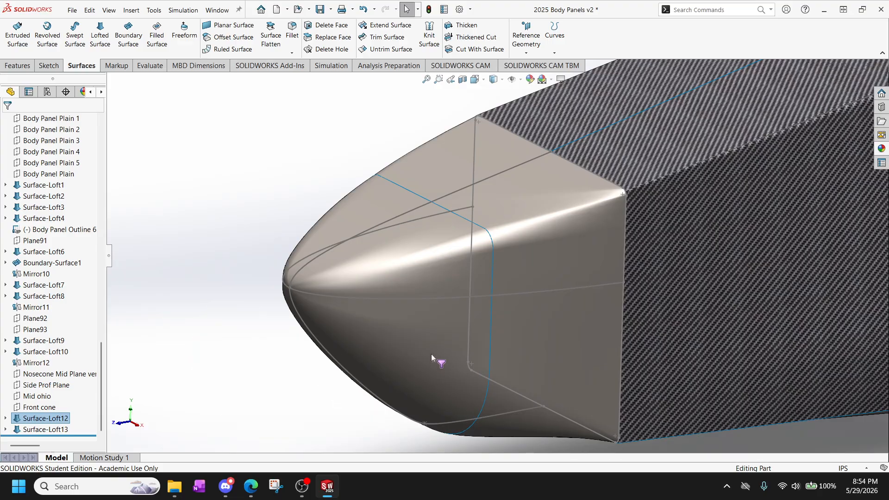
click(544, 80)
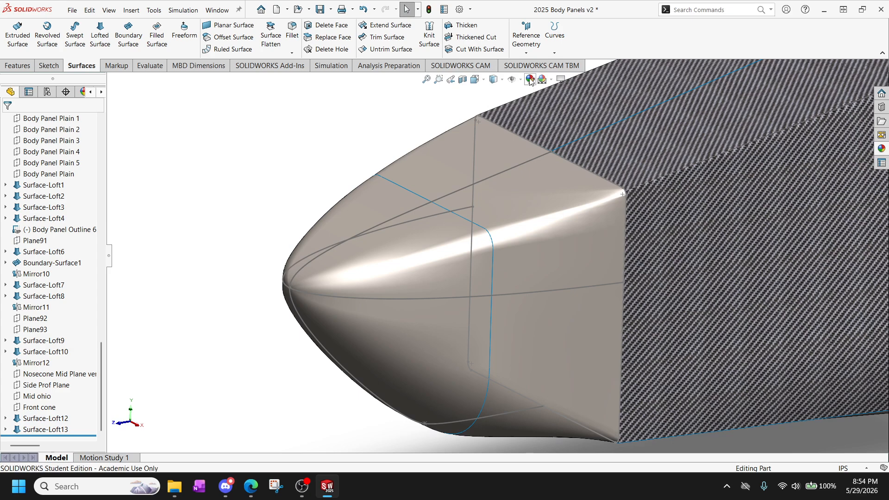
click(530, 80)
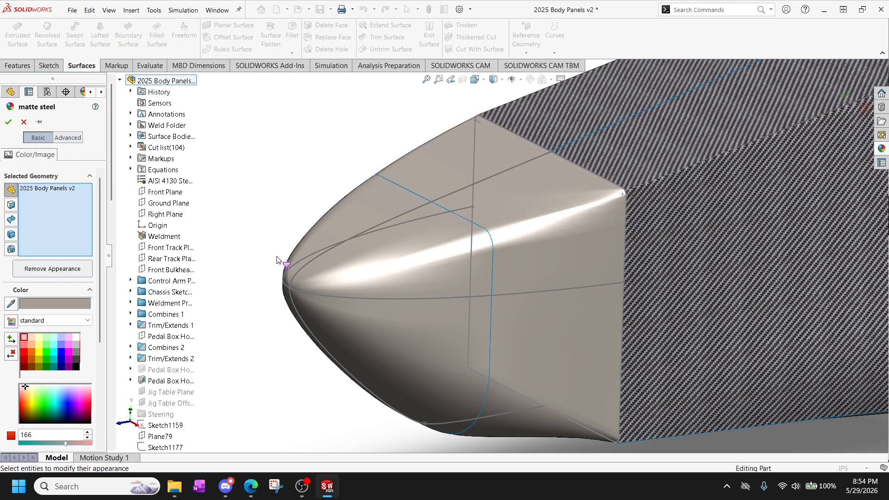
click(24, 122)
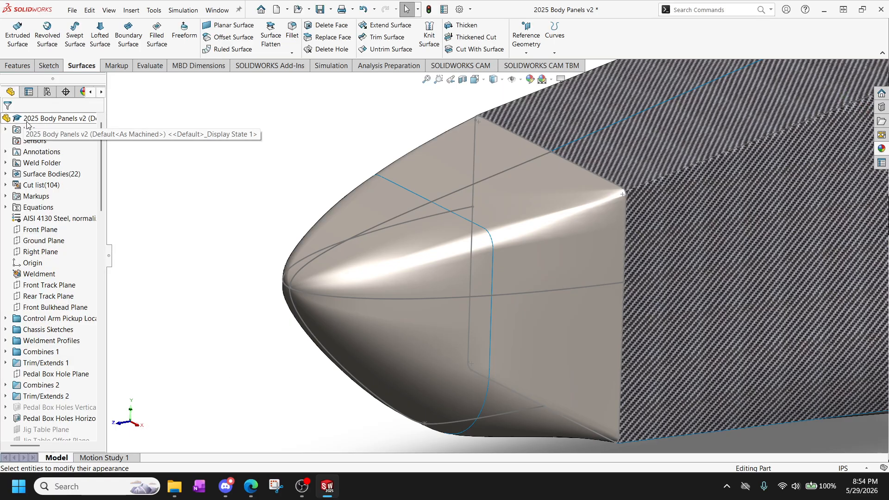
Knit the two nose cone surfaces, Surface-Loft13 and Surface-Loft12, into one surface.
scroll(39, 343, down, 20)
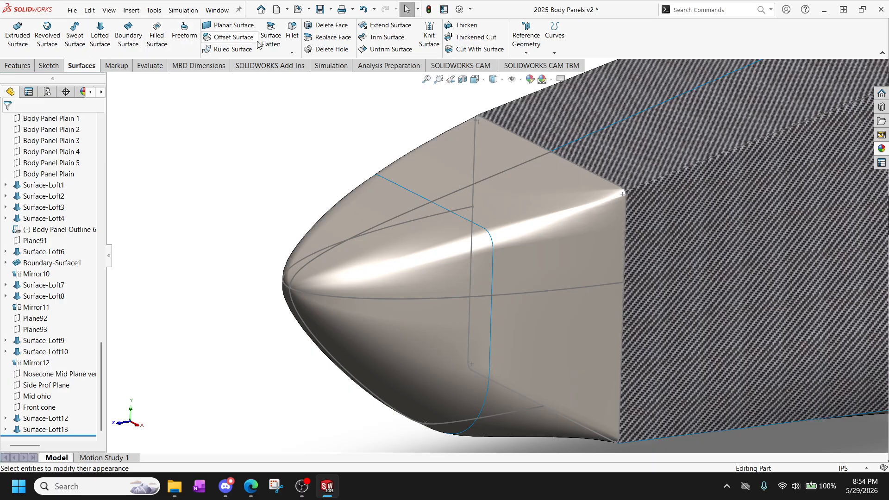
click(429, 37)
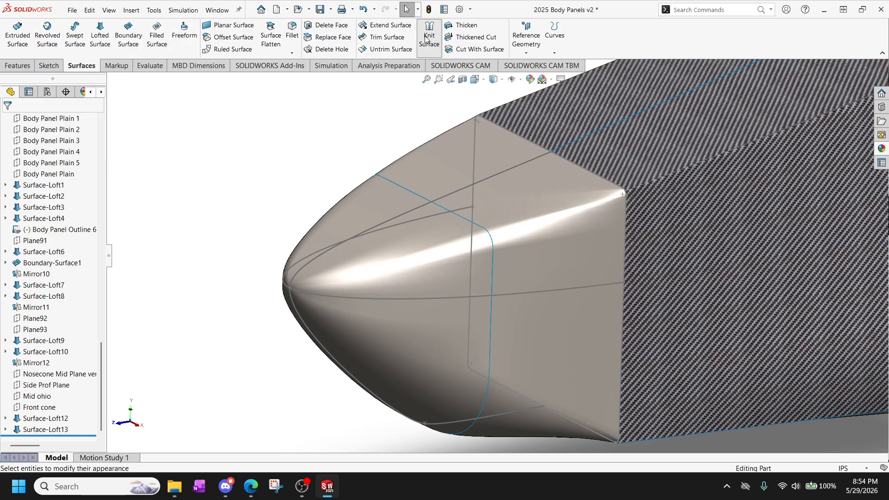
click(365, 232)
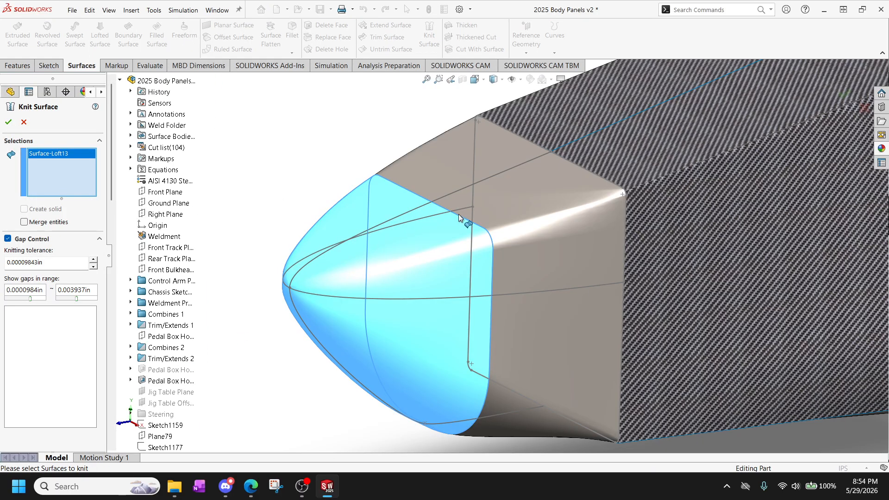
click(512, 180)
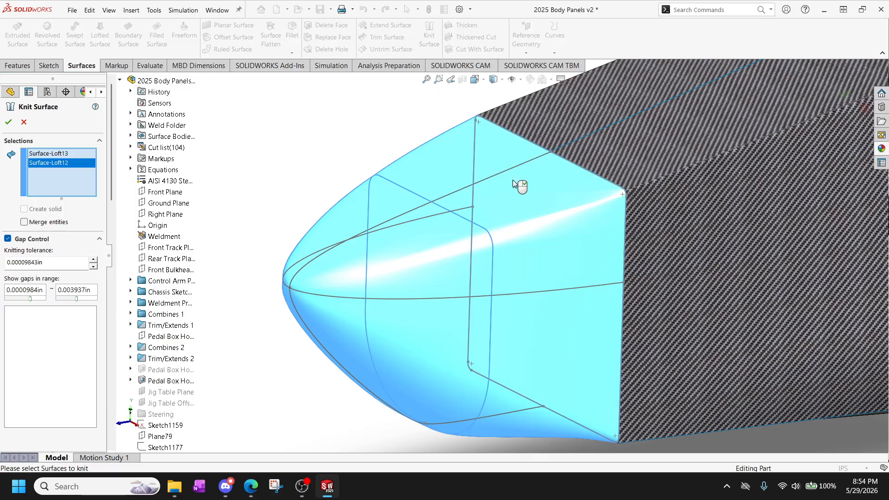
click(9, 122)
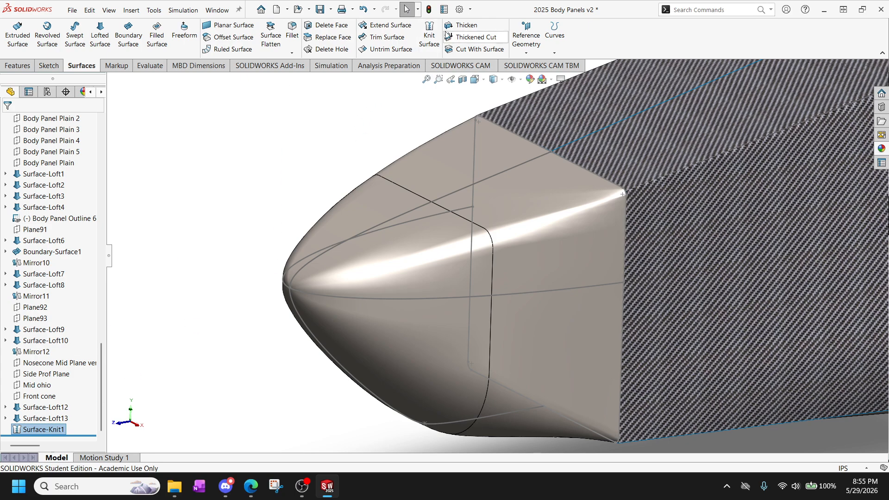
Thicken Surface-Knit1 by 0.1 in toward side 2 with Merge result on, and accept the feature.
click(459, 27)
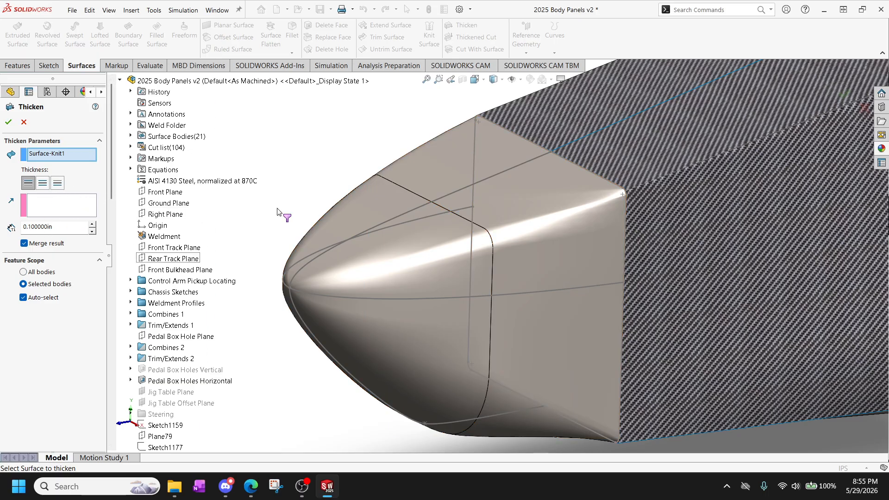
click(57, 184)
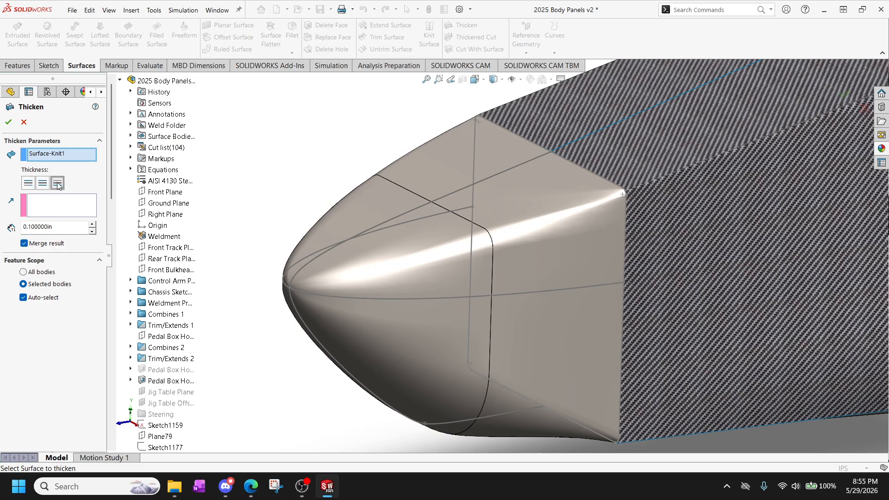
click(28, 184)
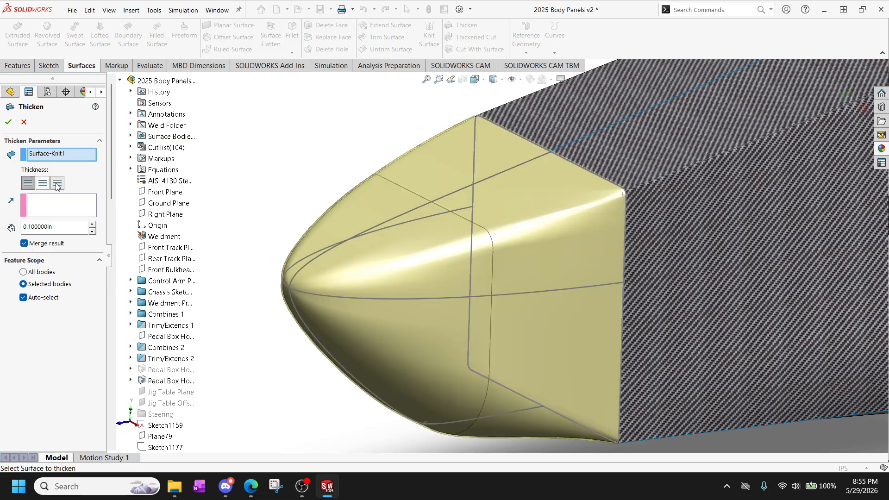
click(57, 185)
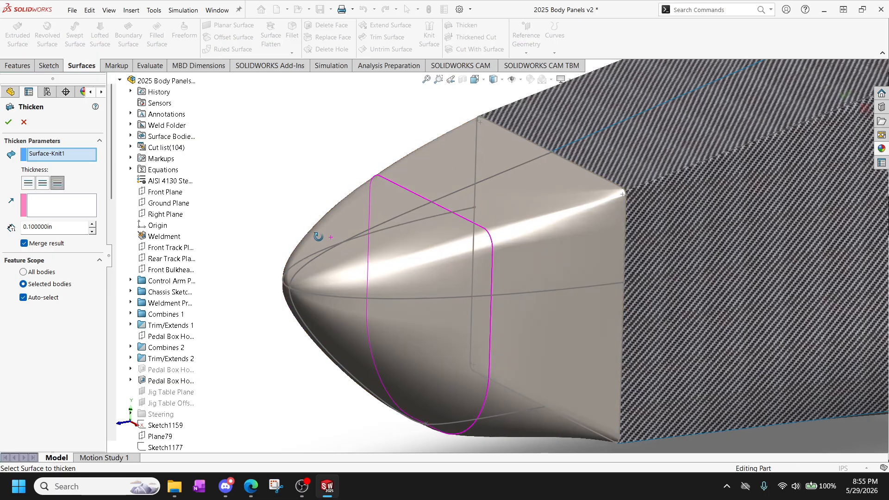
middle_drag(318, 236, 238, 227)
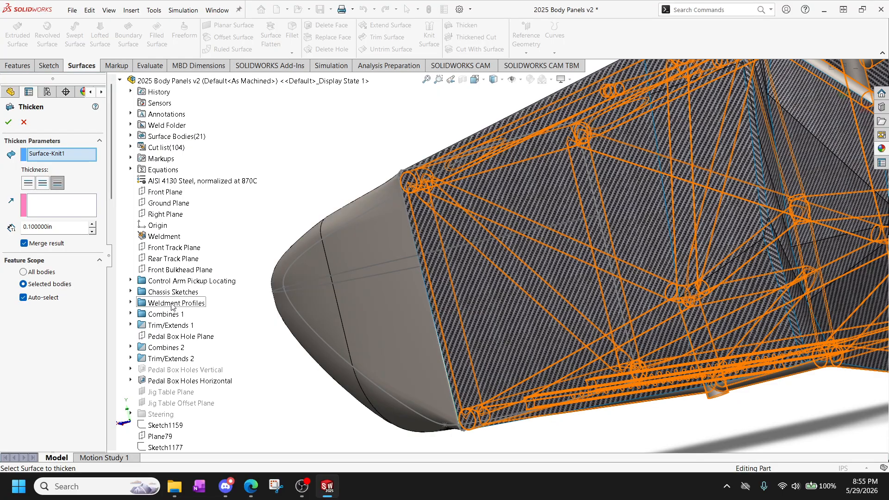
scroll(172, 306, down, 5)
right_click(521, 209)
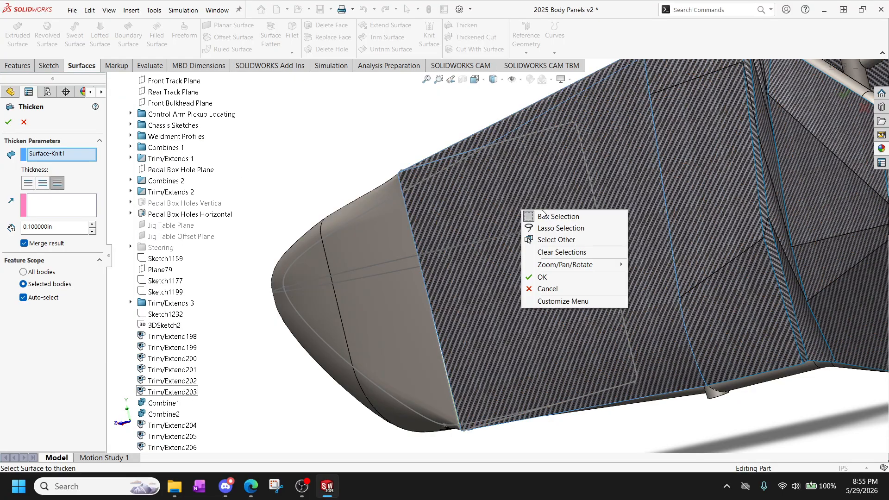
click(479, 201)
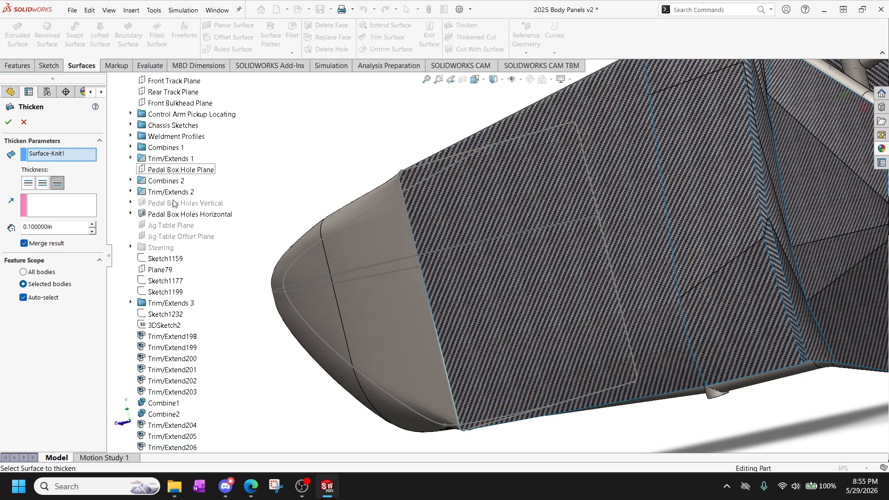
scroll(174, 204, down, 15)
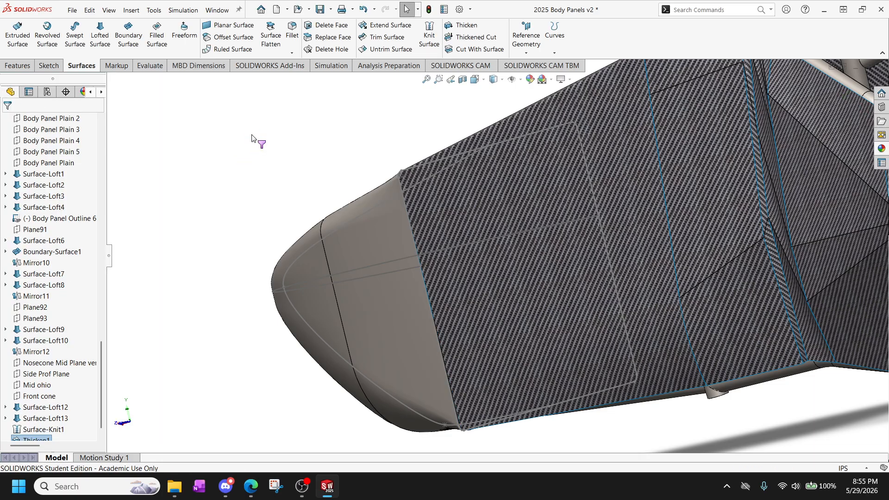
Examine the thickened nose cone on the whole car and check Surface Bodies and Thicken1 in the feature tree.
scroll(435, 247, up, 6)
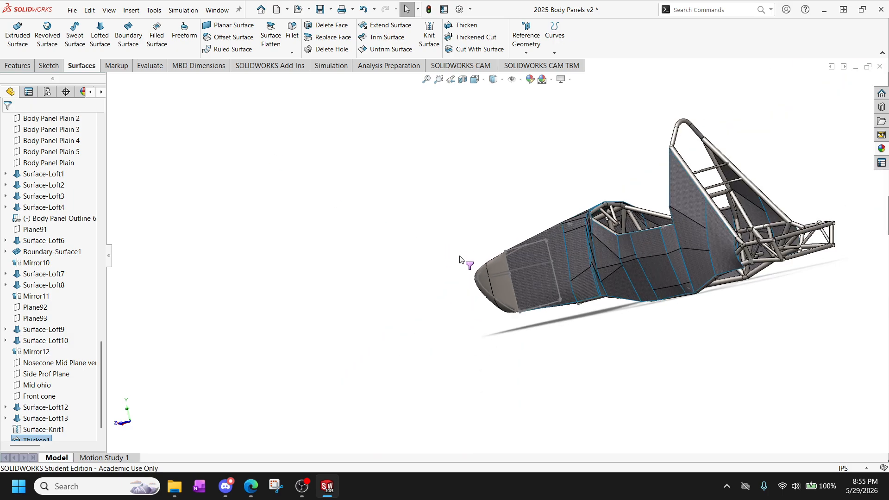
middle_drag(460, 259, 507, 254)
scroll(62, 384, down, 2)
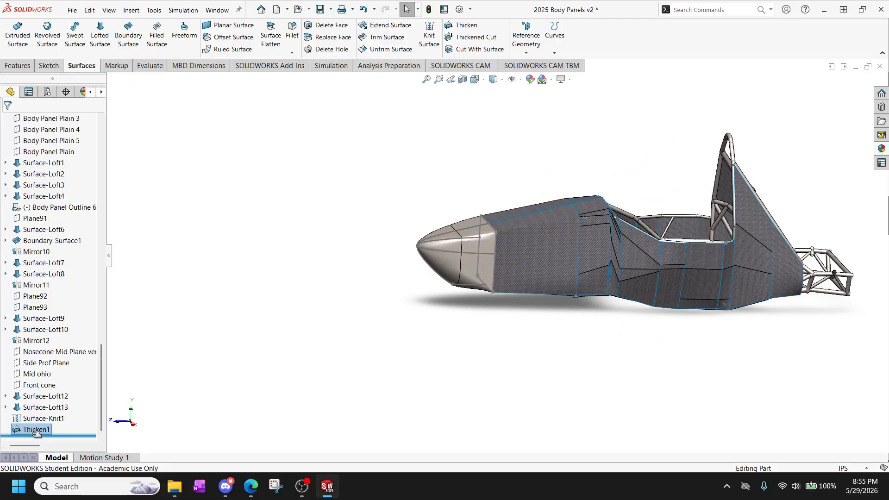
scroll(36, 417, up, 20)
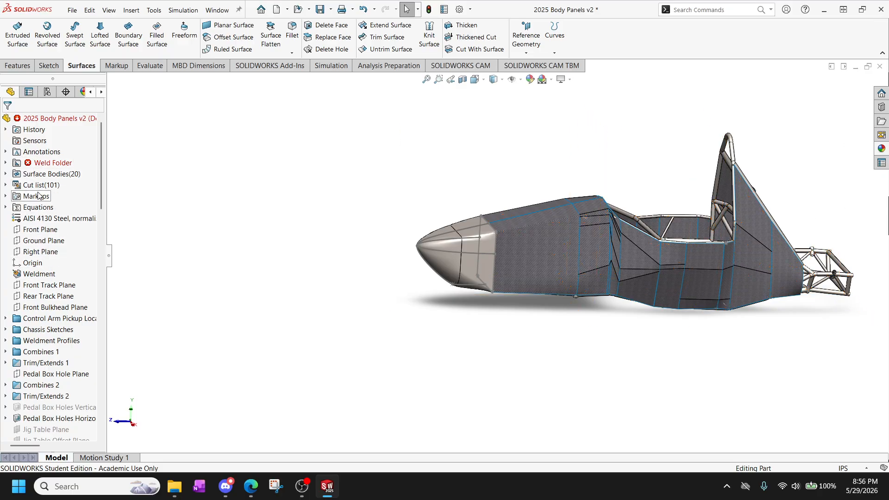
click(17, 175)
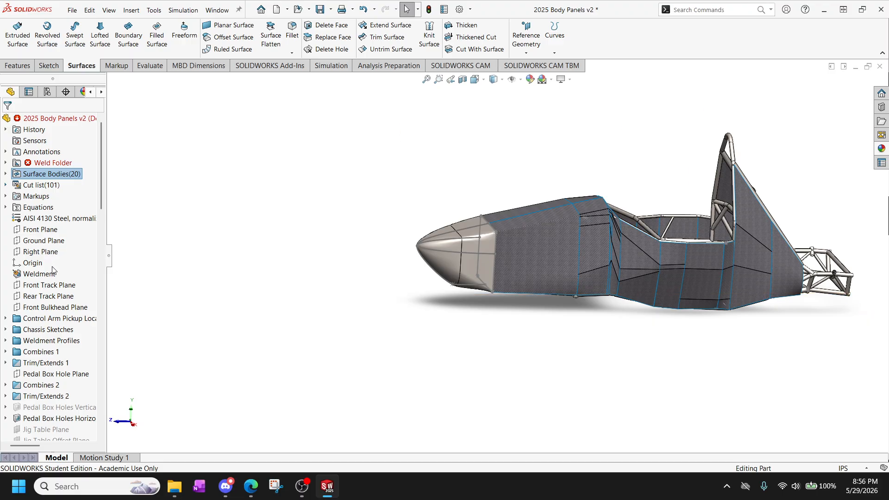
scroll(55, 270, down, 1)
scroll(60, 344, down, 20)
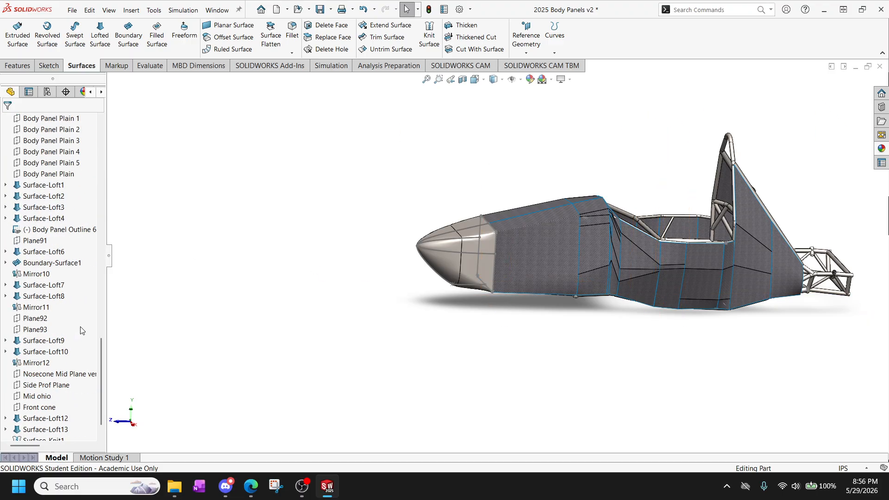
click(40, 427)
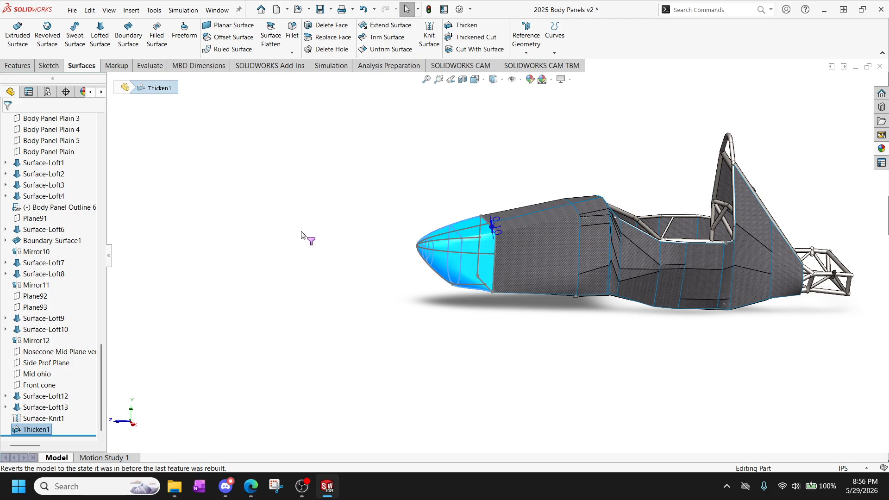
click(345, 241)
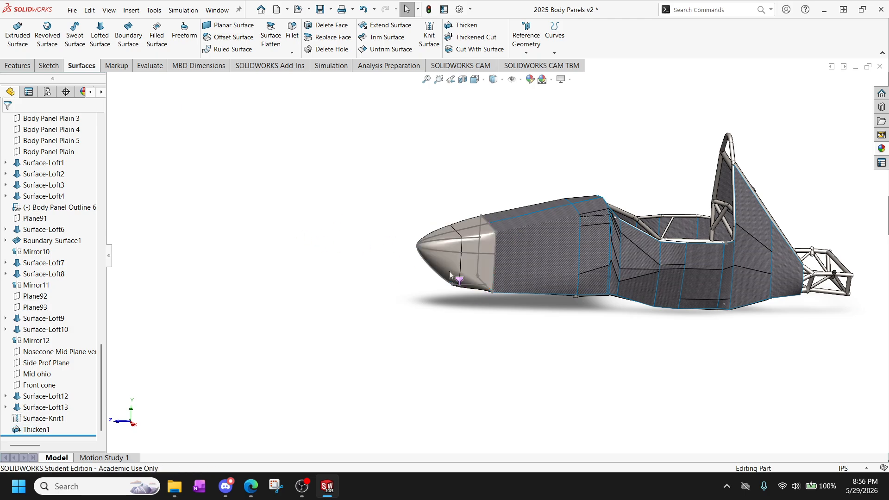
Open the part's matte steel appearance for editing, starting from the Thicken1 nose cone feature.
scroll(450, 276, down, 6)
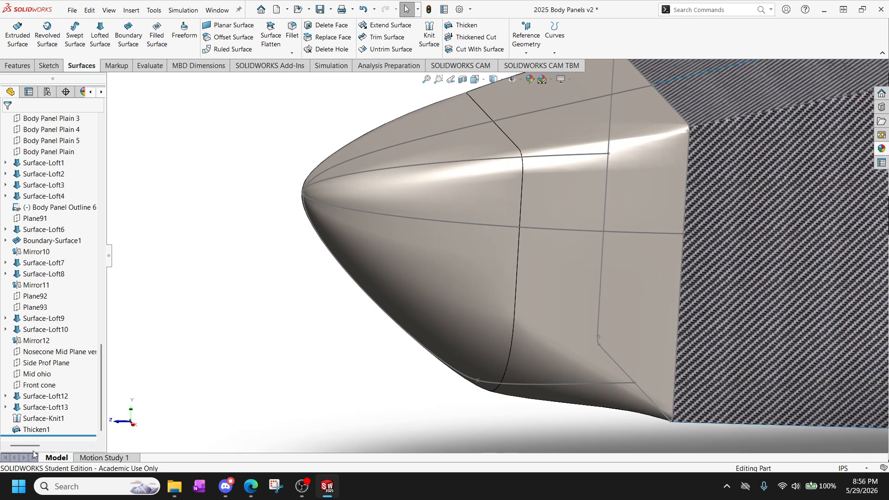
click(41, 429)
click(91, 413)
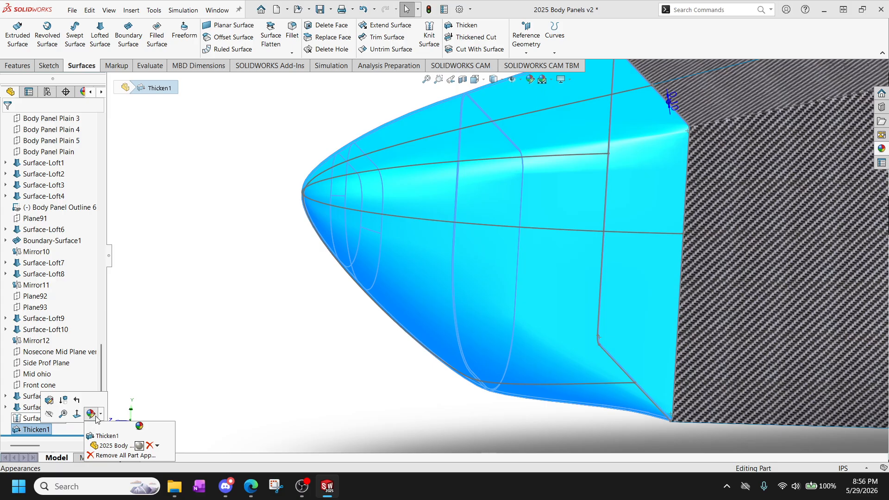
click(140, 446)
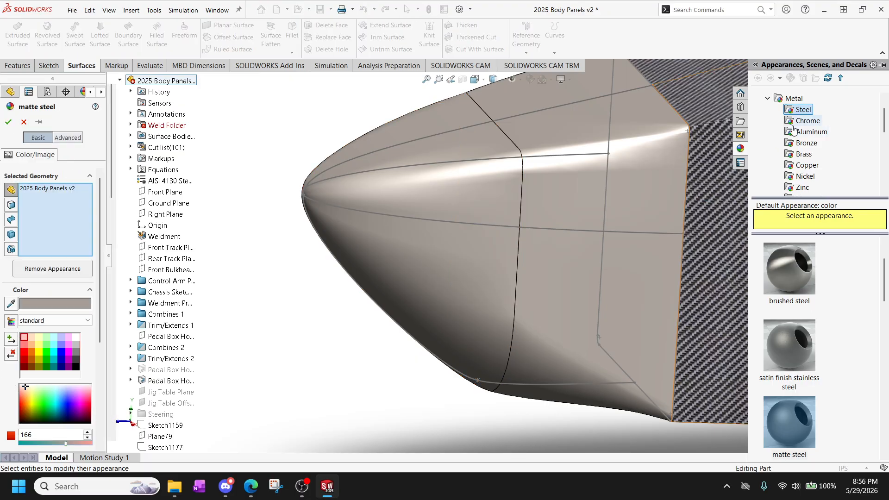
Find carbon fiber epoxy among the plastic composite appearances and apply it to the nose cone.
click(768, 98)
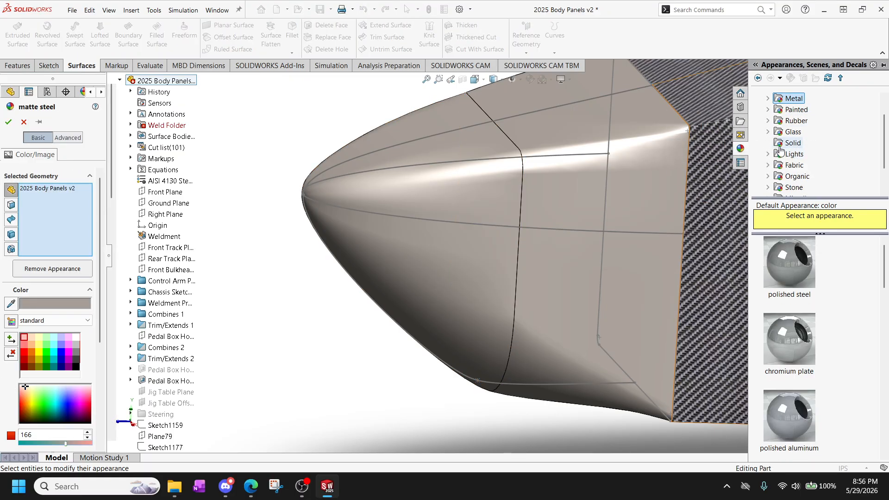
scroll(785, 170, down, 1)
scroll(781, 139, up, 2)
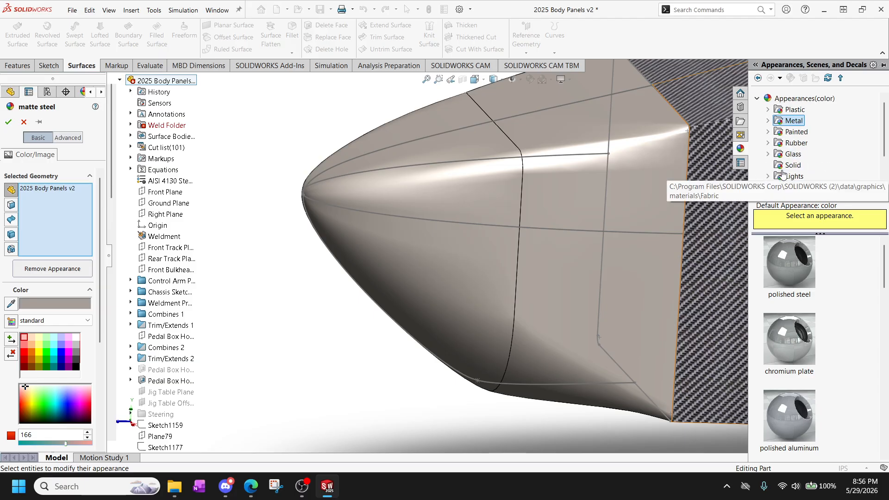
click(767, 109)
scroll(779, 122, down, 3)
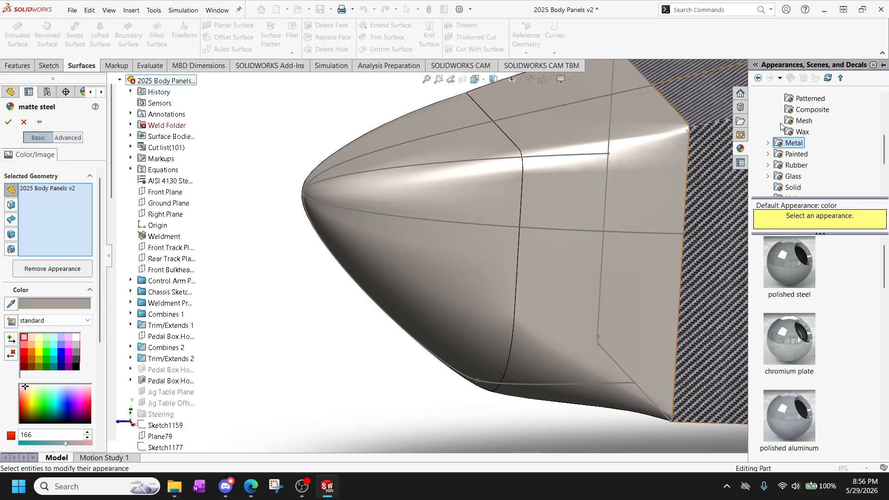
scroll(782, 127, up, 1)
click(787, 143)
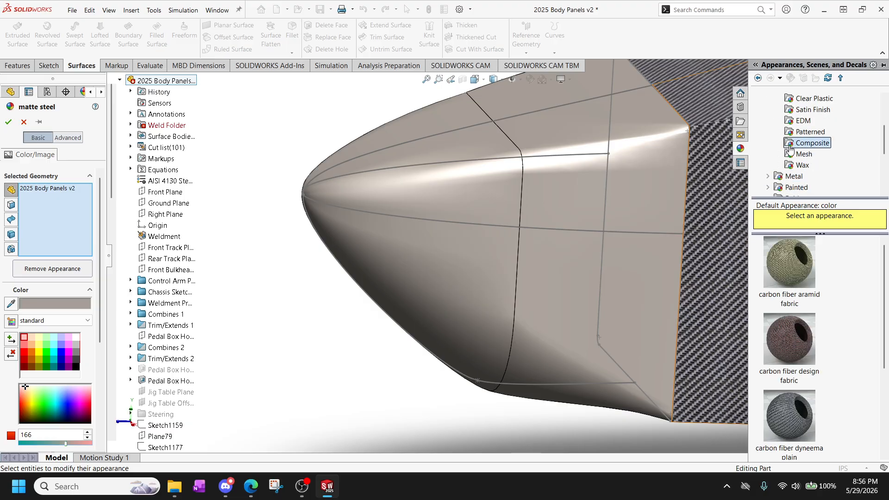
scroll(809, 324, down, 3)
scroll(805, 341, up, 3)
mouse_move(790, 414)
scroll(790, 414, down, 3)
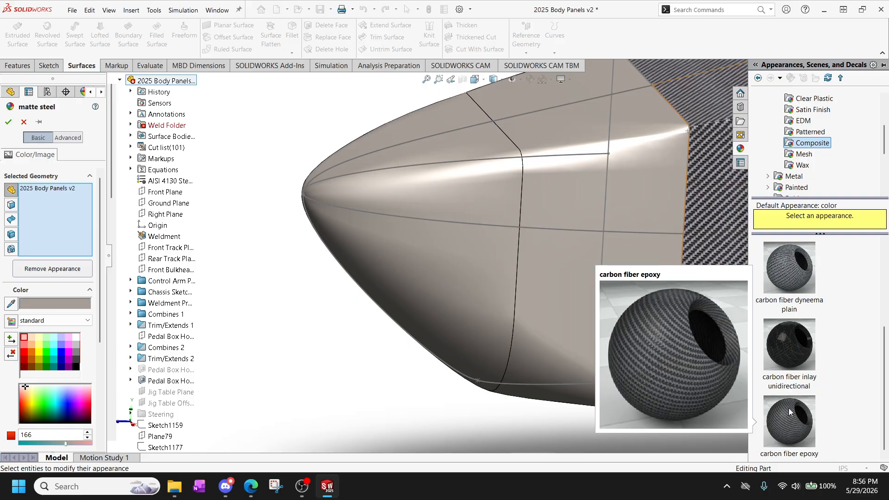
drag(790, 412, 508, 202)
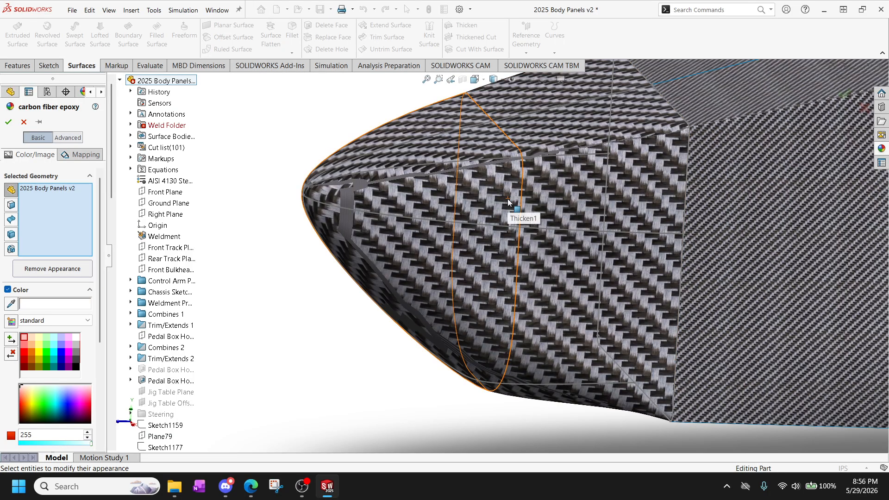
Accept the carbon fiber epoxy appearance and examine its weave on the nose cone from several sides.
scroll(543, 221, up, 1)
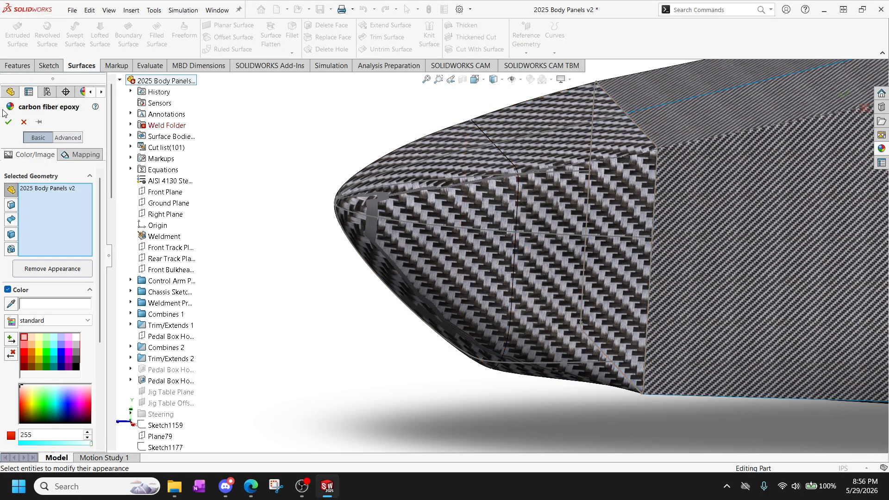
click(8, 122)
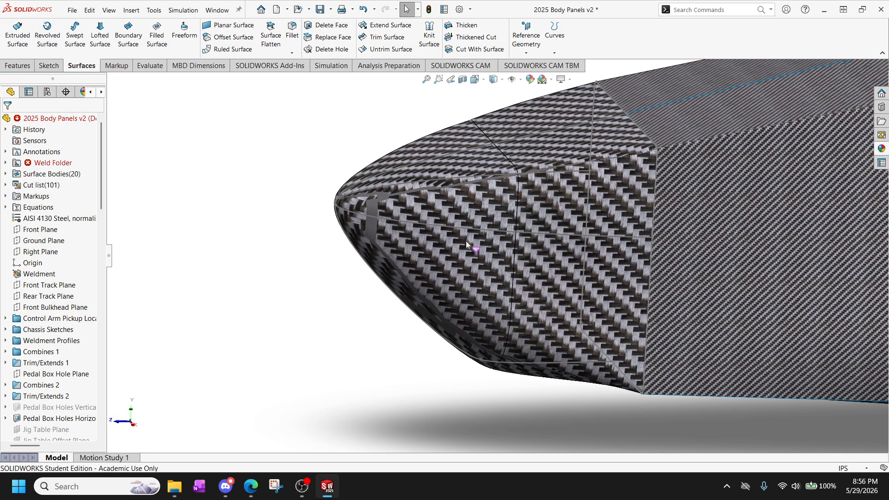
scroll(476, 218, down, 2)
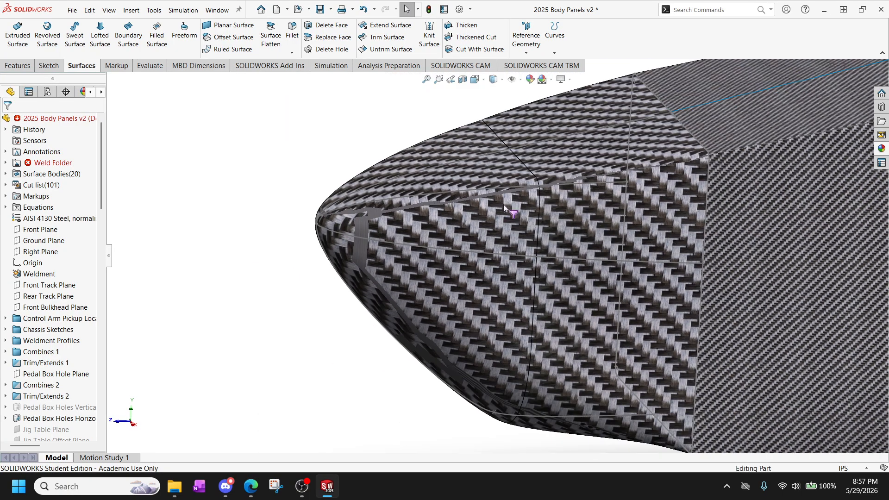
middle_drag(476, 218, 515, 253)
scroll(491, 317, down, 3)
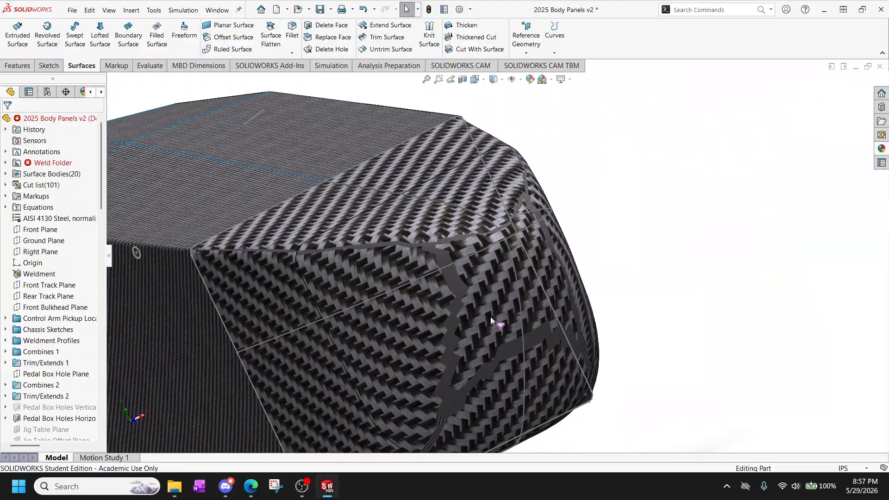
middle_drag(492, 297, 745, 188)
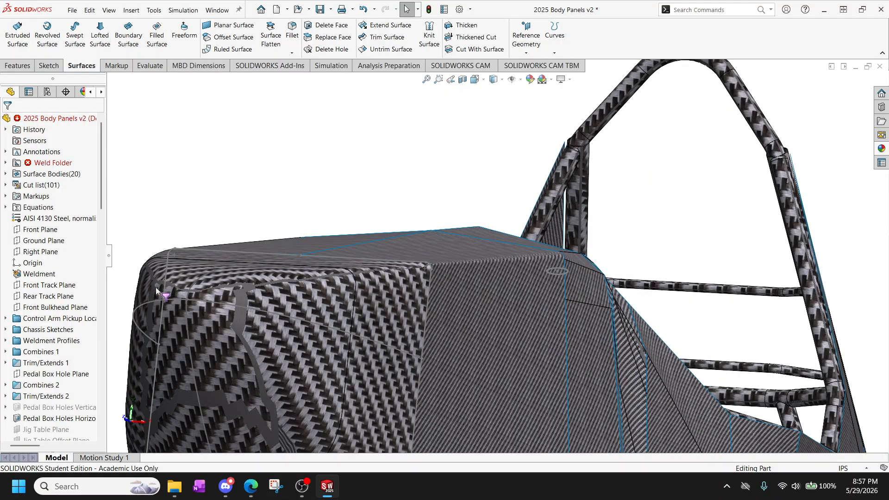
Try to remove all Front Bulkhead bodies from Thicken1's feature scope, keeping only Trim/Extend88 selected.
scroll(40, 366, down, 15)
scroll(39, 376, down, 10)
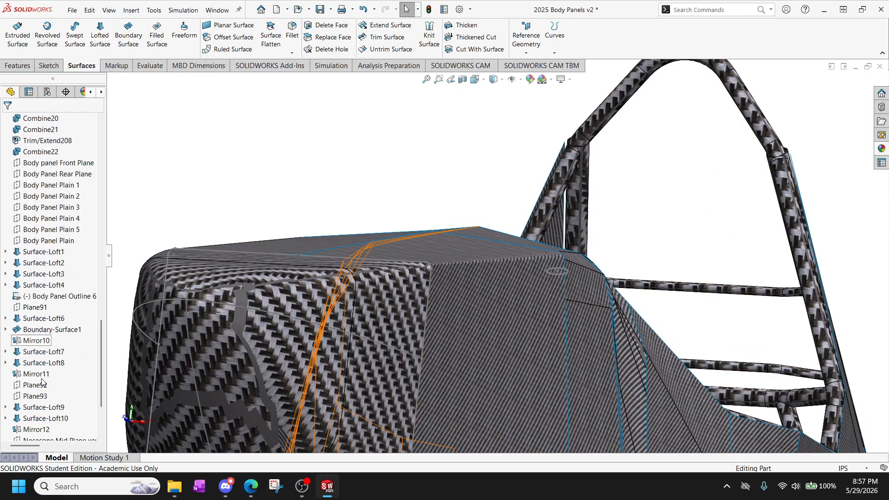
click(37, 430)
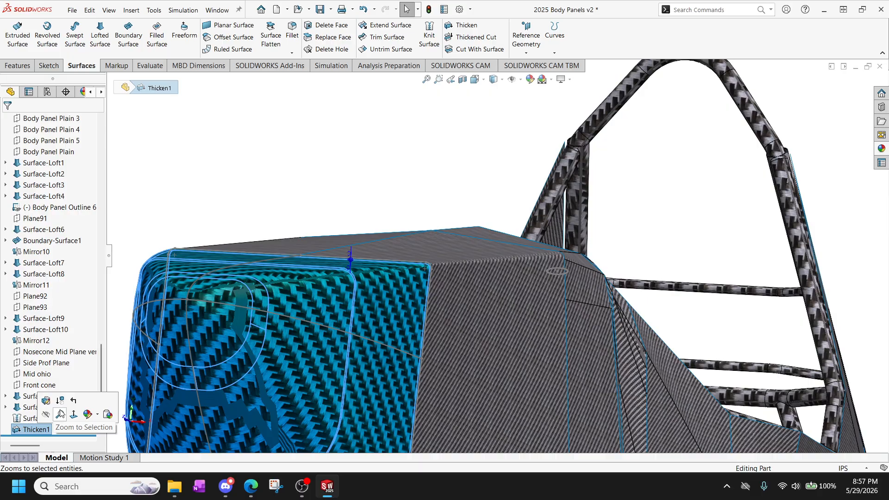
click(45, 418)
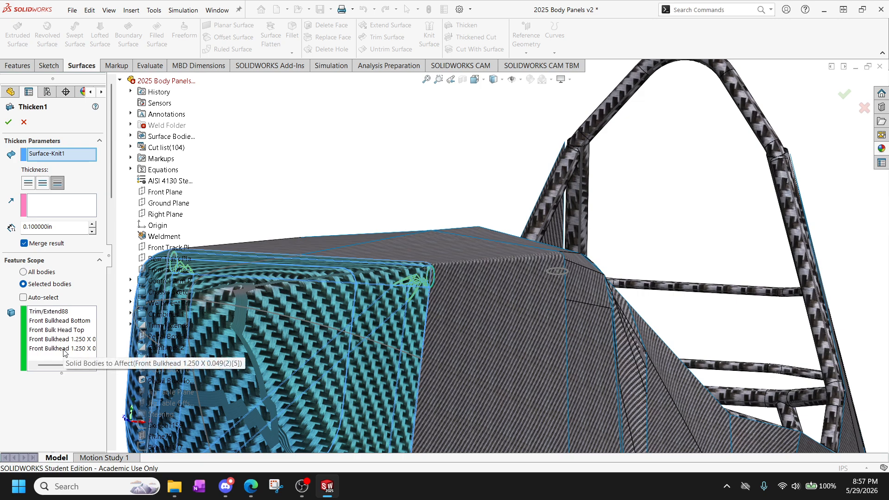
click(66, 331)
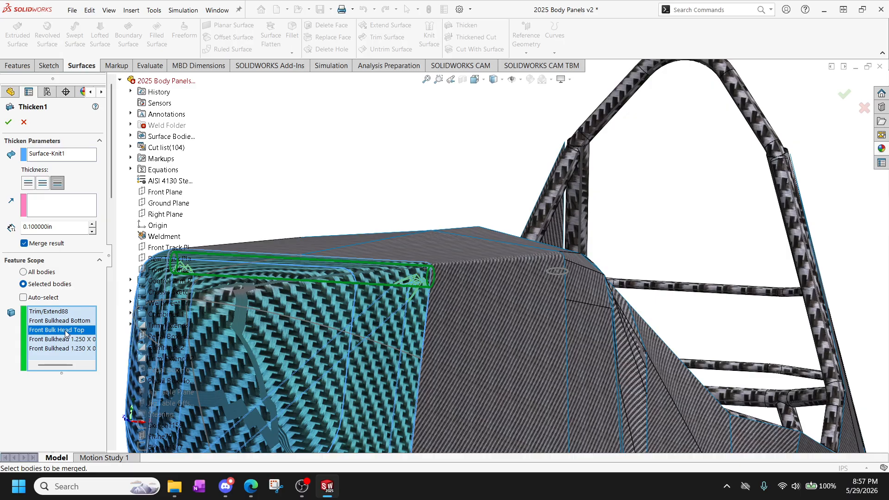
key(Delete)
click(68, 330)
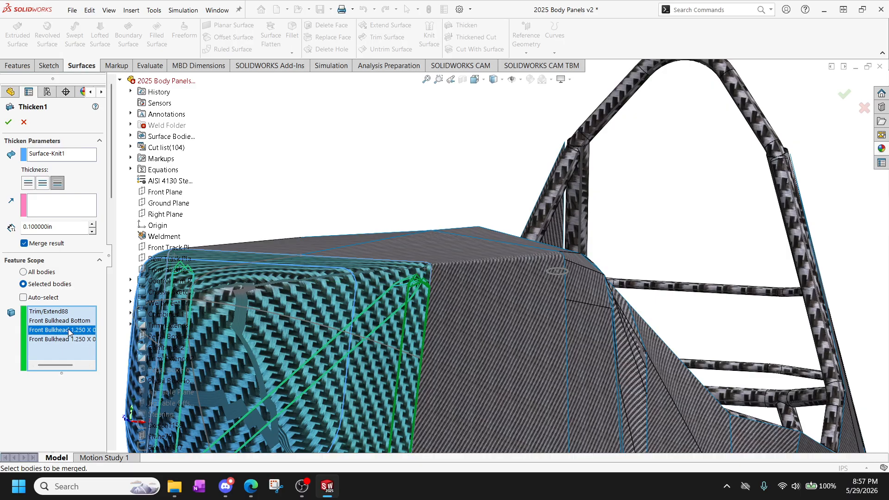
key(Delete)
key(Delete)
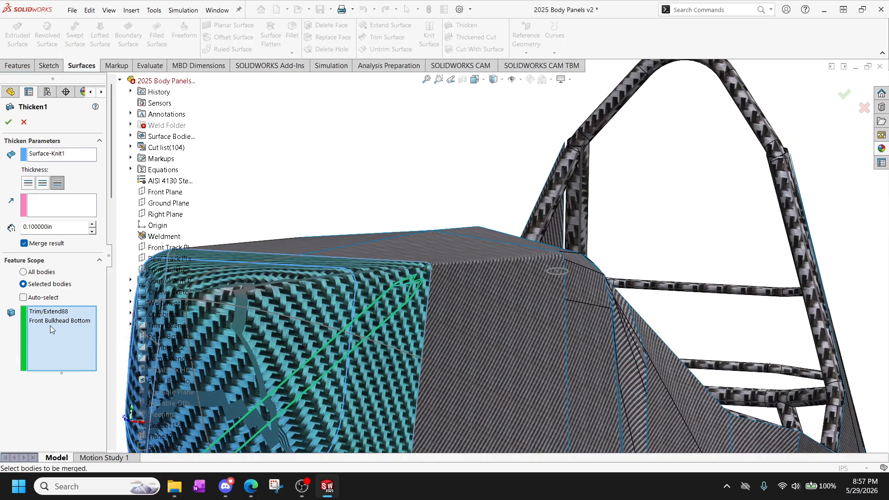
key(Delete)
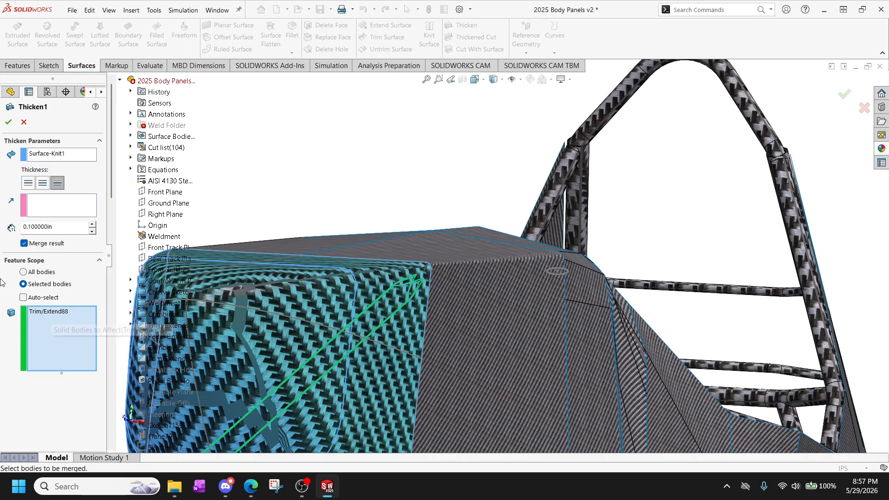
click(8, 122)
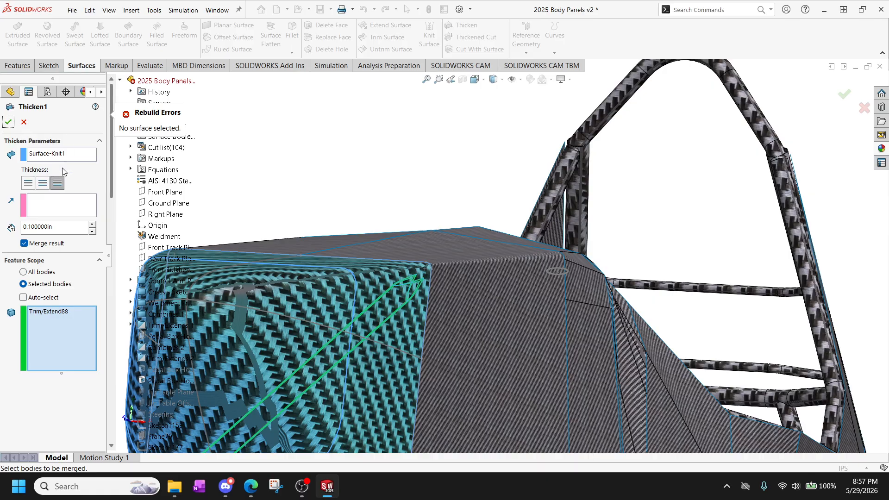
click(24, 122)
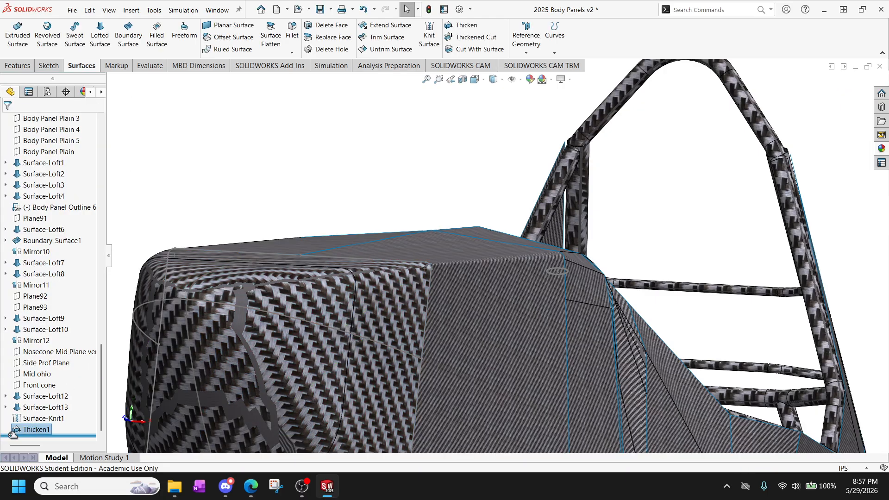
Delete the Thicken1 feature from the nose cone.
click(33, 419)
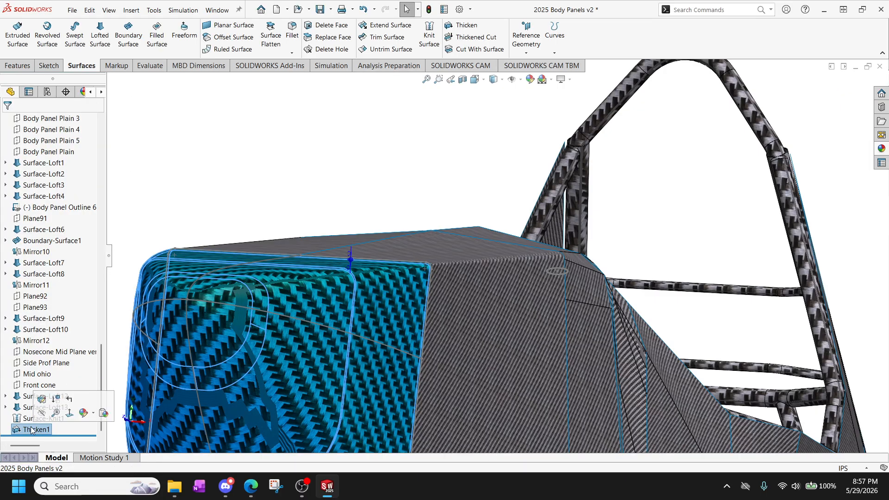
right_click(34, 430)
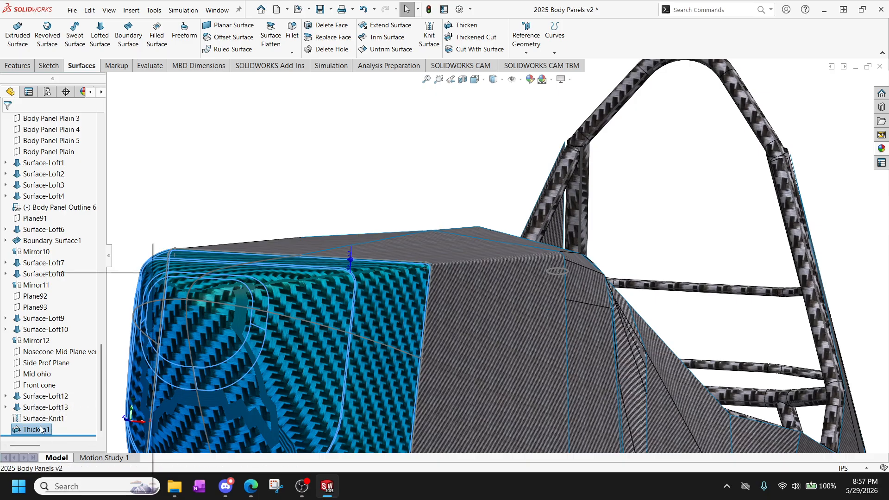
click(74, 330)
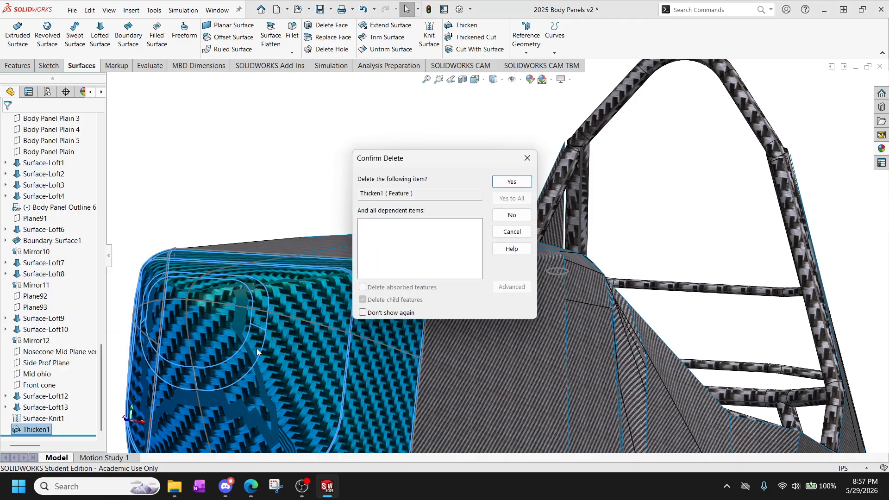
click(516, 183)
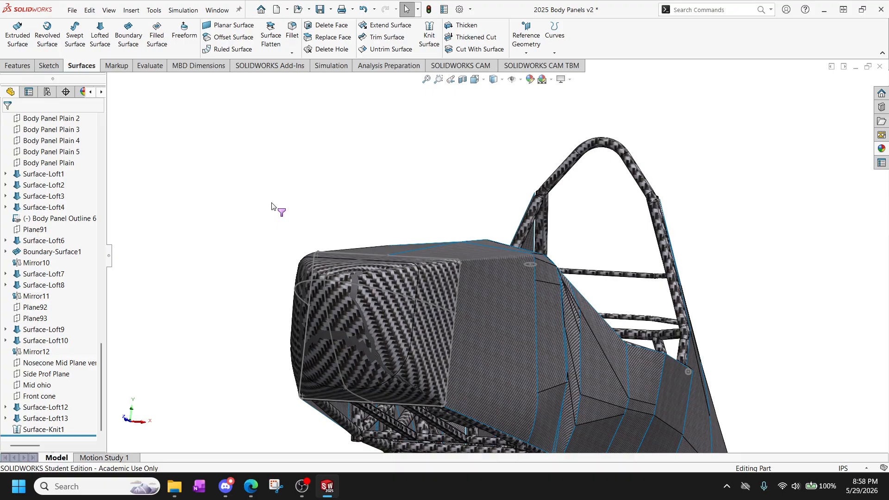
Replace the part's carbon fiber epoxy appearance with brushed steel from the metal appearances.
scroll(79, 356, up, 7)
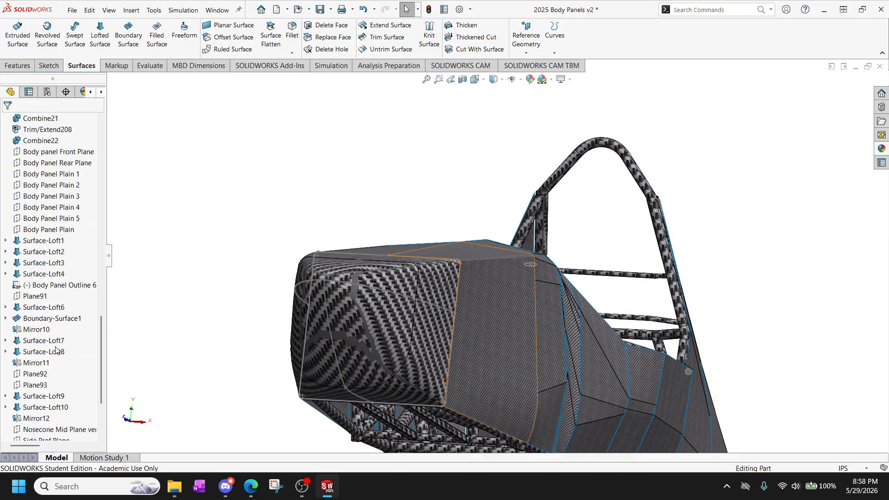
scroll(74, 354, down, 6)
scroll(74, 352, down, 1)
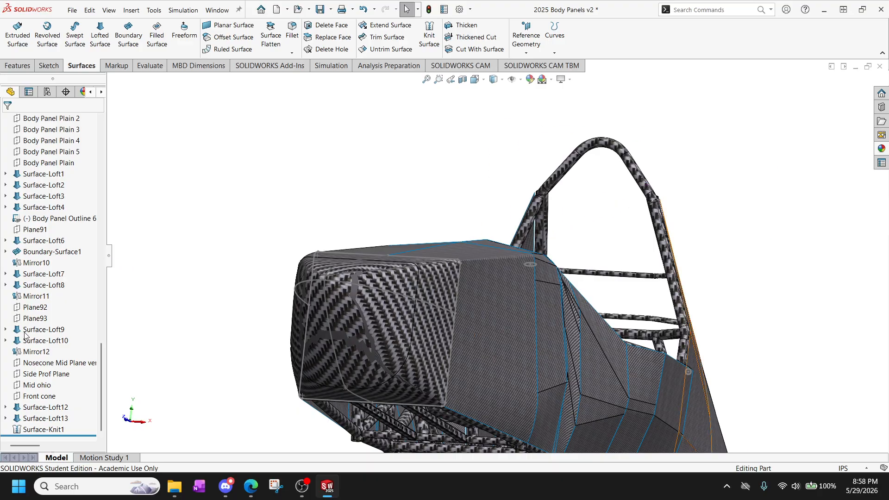
scroll(56, 278, up, 9)
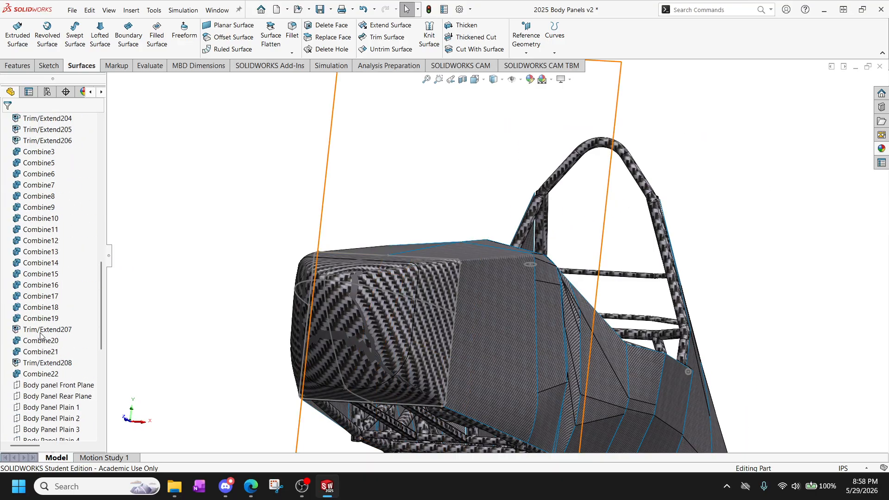
click(531, 80)
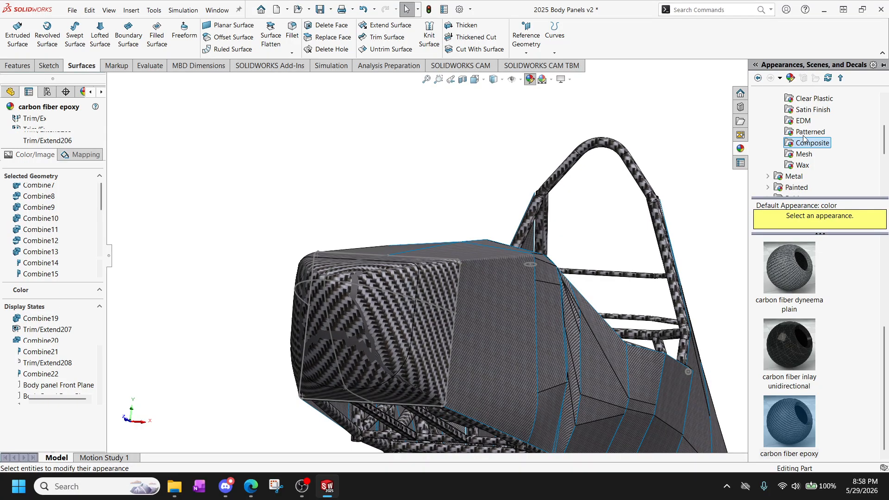
double_click(776, 179)
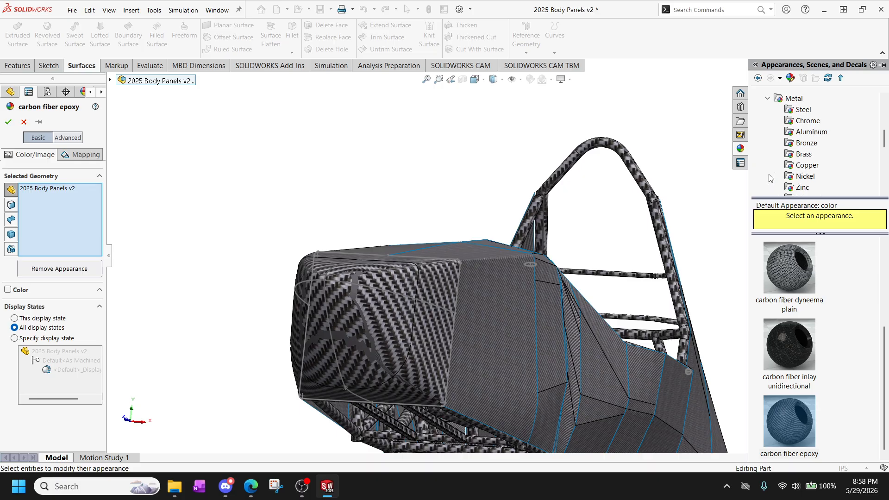
click(800, 110)
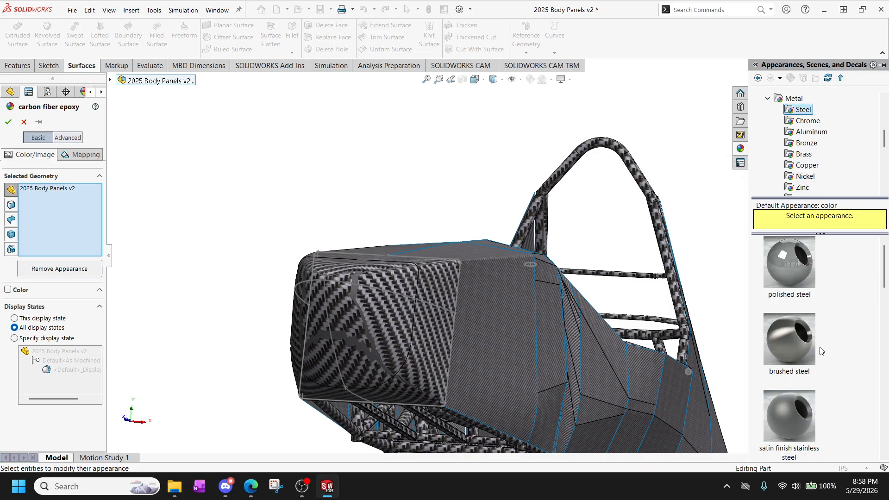
mouse_move(800, 345)
mouse_down()
mouse_move(646, 233)
mouse_move(668, 242)
mouse_up()
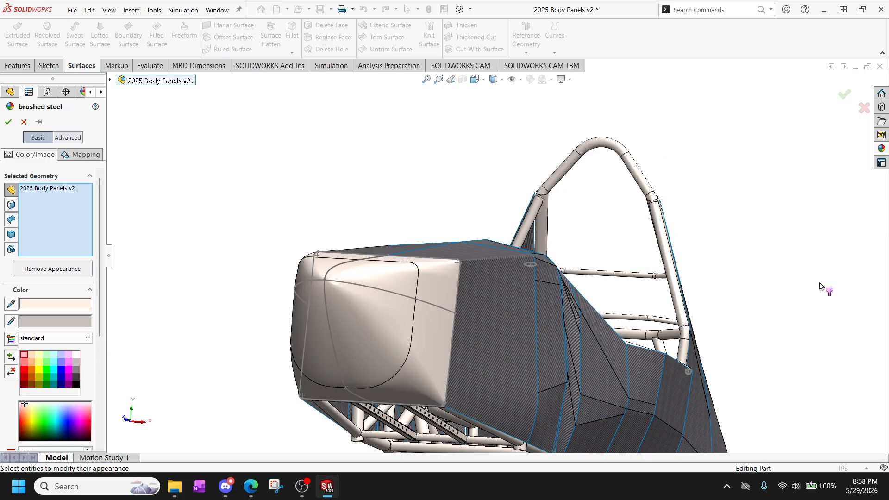
click(8, 121)
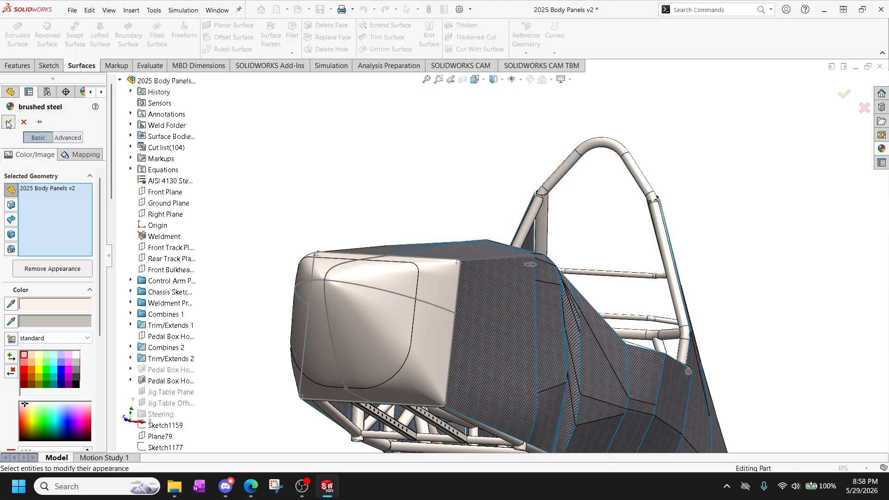
Examine the nose cone surface and its transition to the front body panels from the front and side.
scroll(486, 250, up, 2)
scroll(445, 361, down, 3)
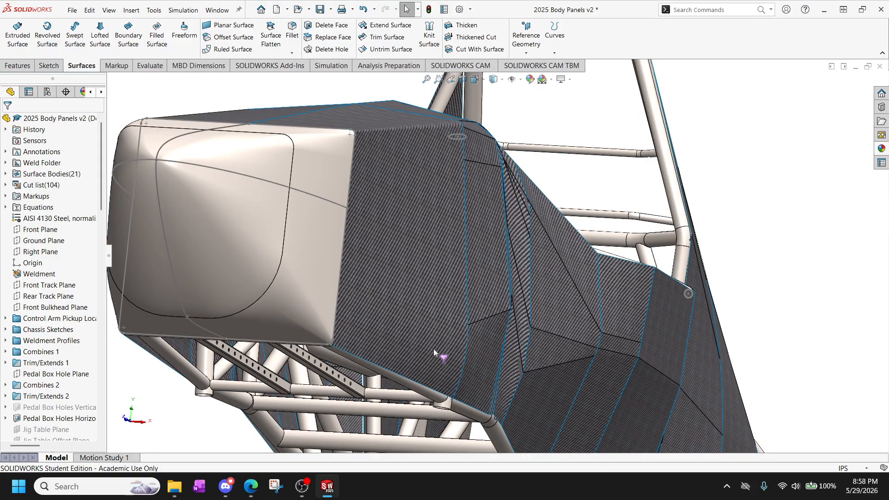
middle_drag(252, 247, 217, 265)
scroll(217, 267, up, 3)
scroll(394, 207, down, 4)
scroll(430, 180, up, 3)
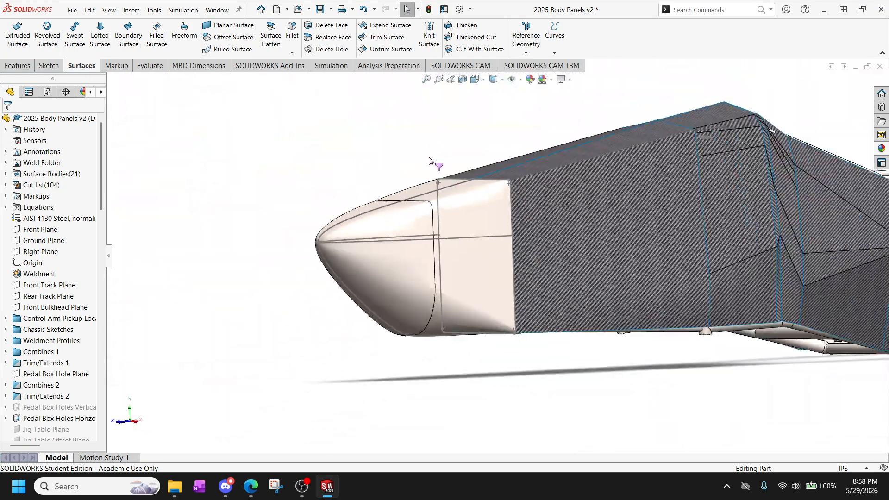
scroll(431, 161, down, 2)
scroll(496, 366, up, 1)
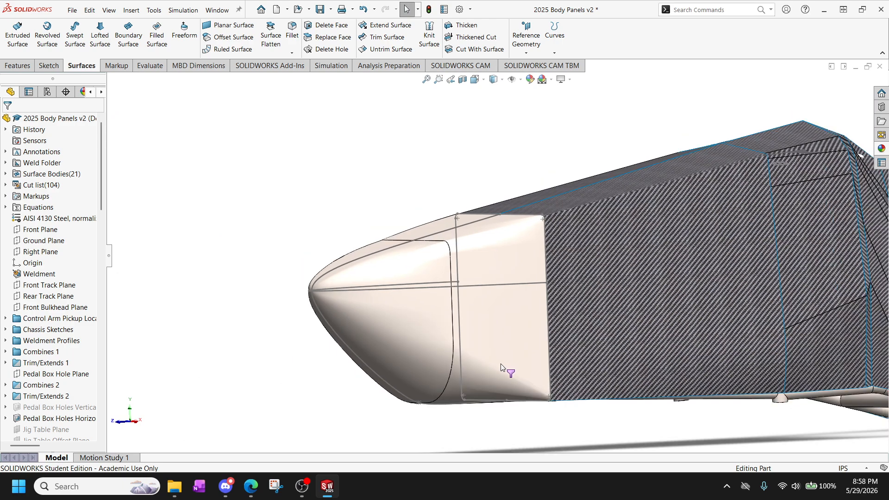
click(463, 25)
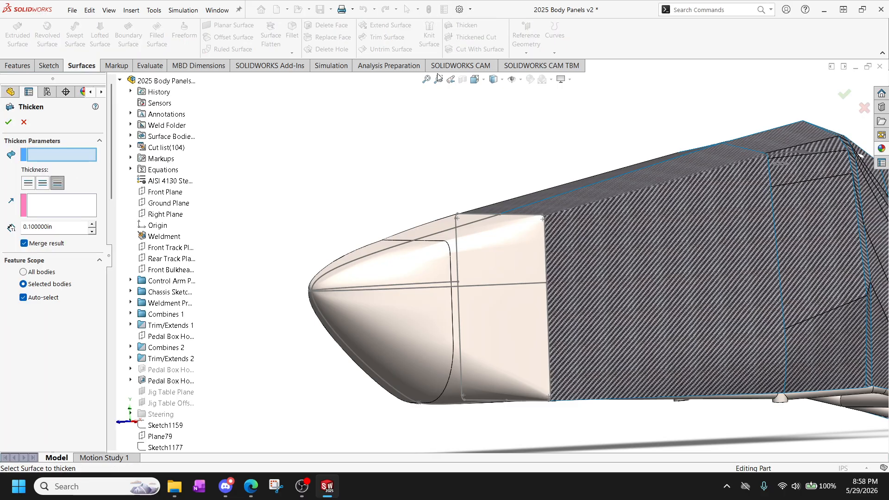
click(24, 122)
Edit Surface-Loft12 to turn off Merge tangent faces, and accept the loft.
scroll(53, 382, down, 20)
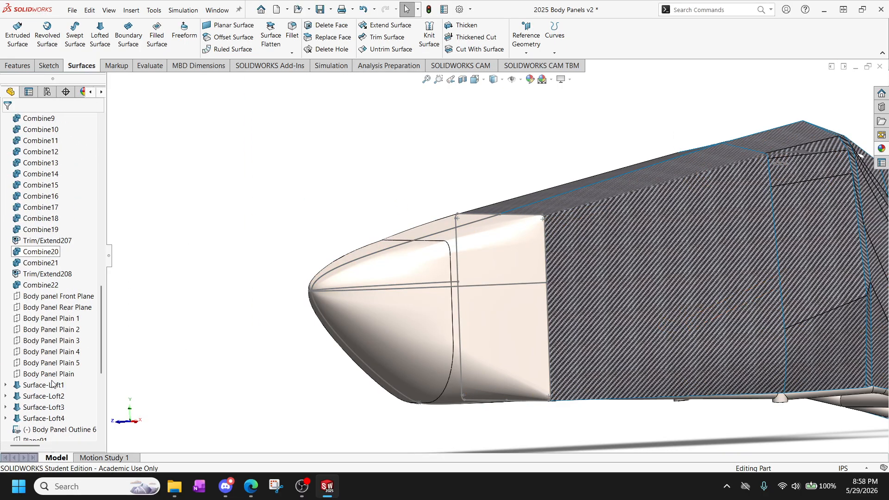
click(62, 430)
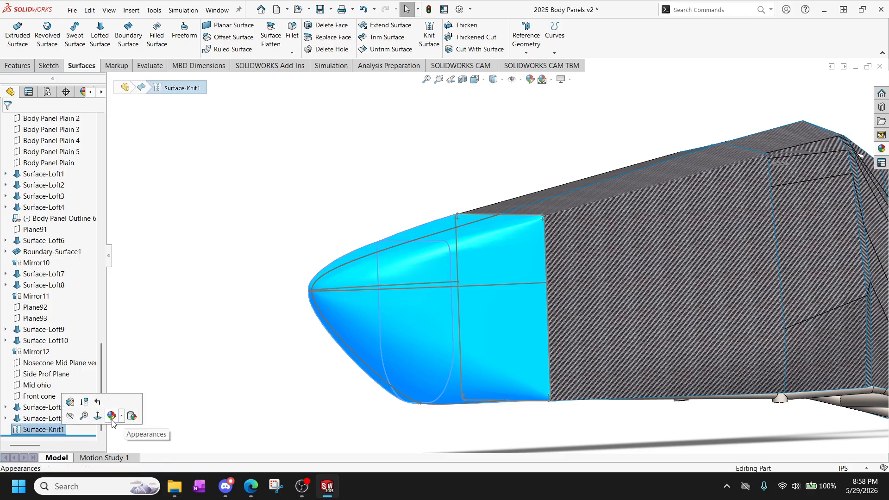
click(28, 409)
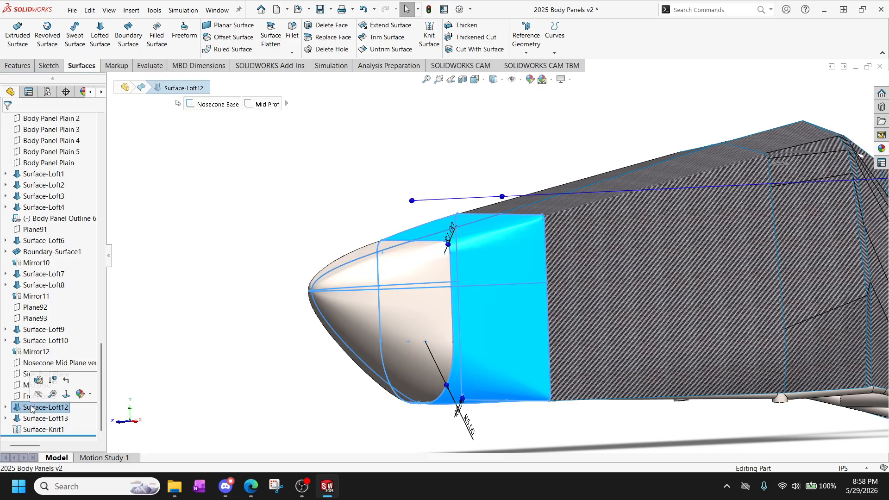
click(38, 380)
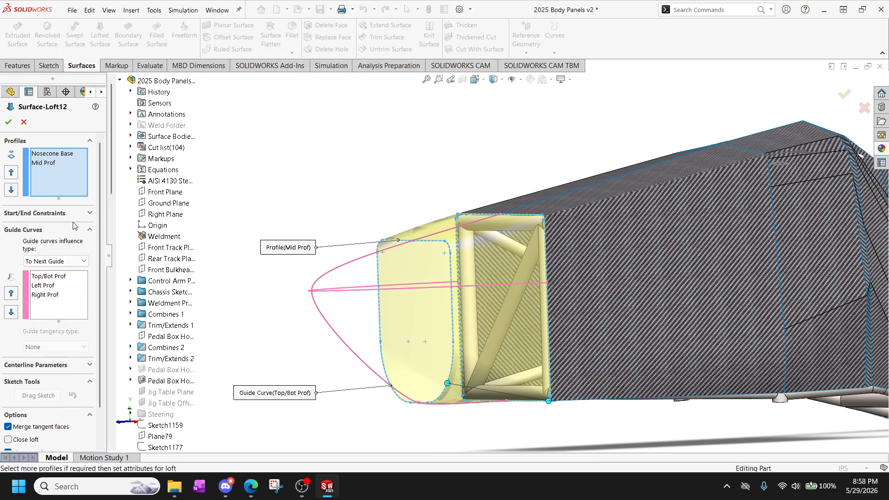
scroll(67, 379, down, 1)
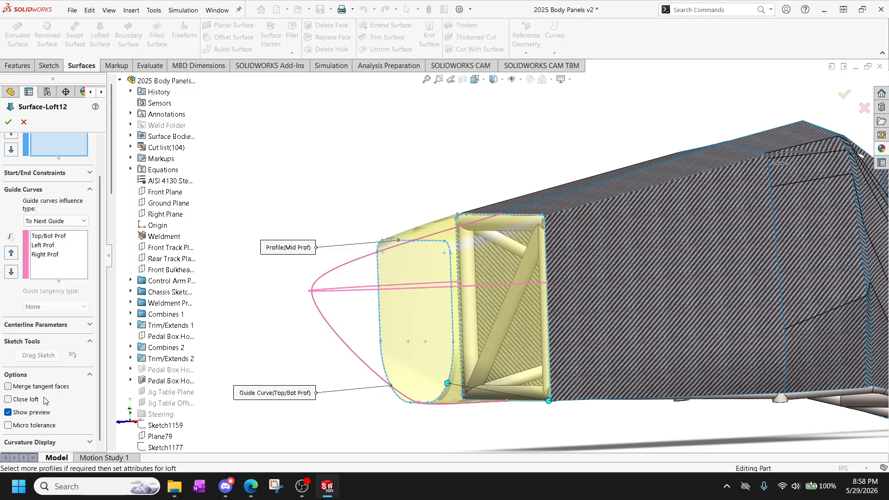
click(8, 122)
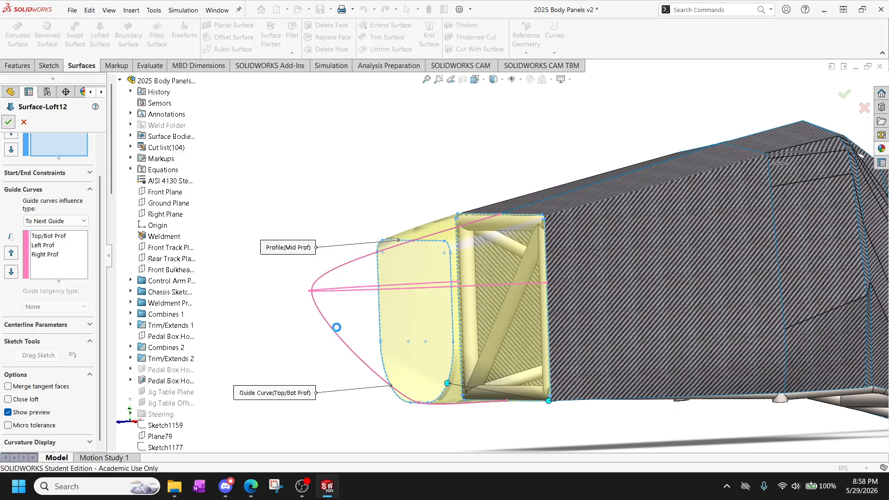